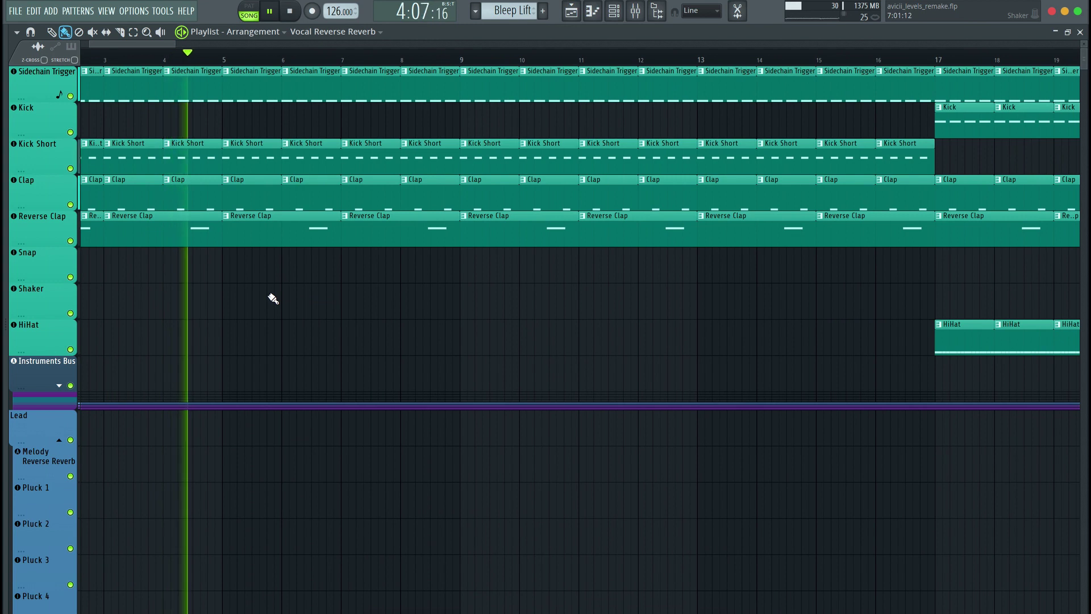
Examine the drum, arpeggio, automation, piano and pluck tracks of the intro and build-up in the Playlist during playback.
{"action": "scroll", "coordinate": [272, 299], "scroll_direction": "down", "scroll_amount": 15}
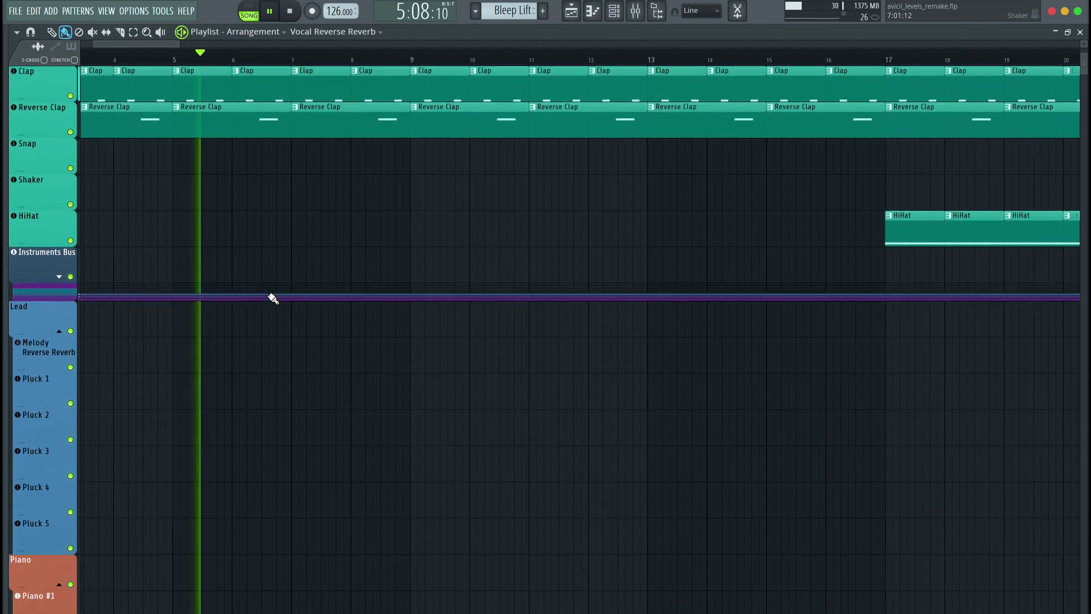
{"action": "scroll", "coordinate": [272, 299], "scroll_direction": "down", "scroll_amount": 6}
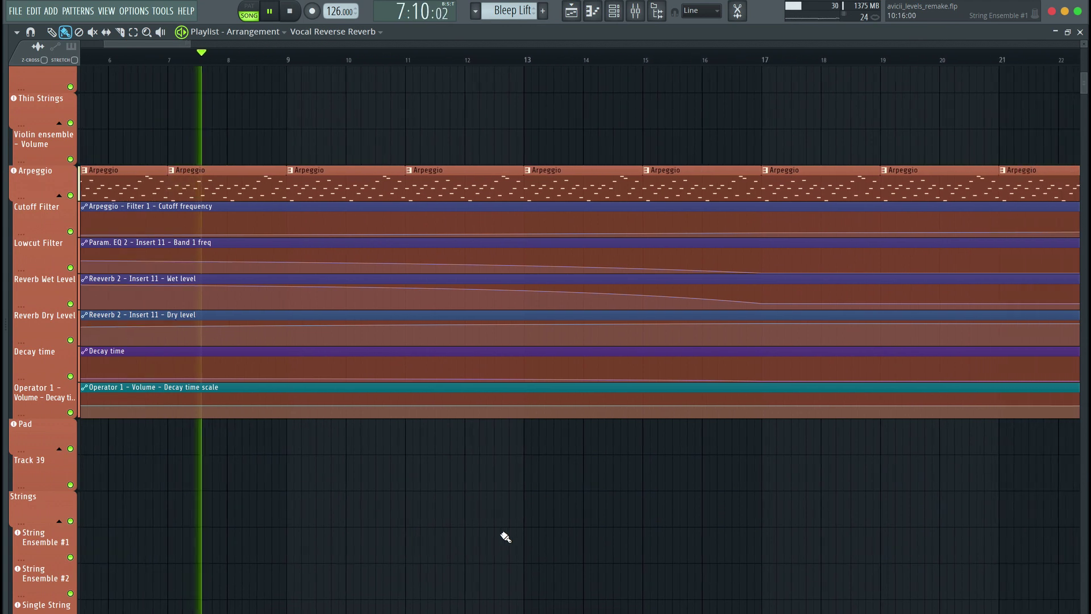
{"action": "scroll", "coordinate": [505, 537], "scroll_direction": "up", "scroll_amount": 1}
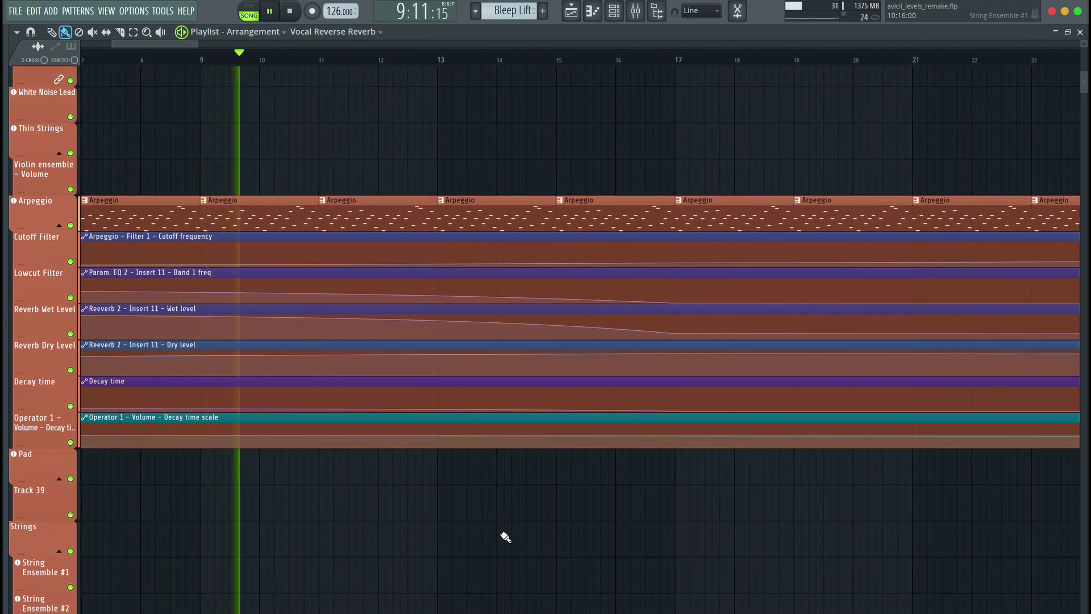
{"action": "scroll", "coordinate": [505, 537], "scroll_direction": "down", "scroll_amount": 4}
{"action": "scroll", "coordinate": [505, 536], "scroll_direction": "down", "scroll_amount": 1}
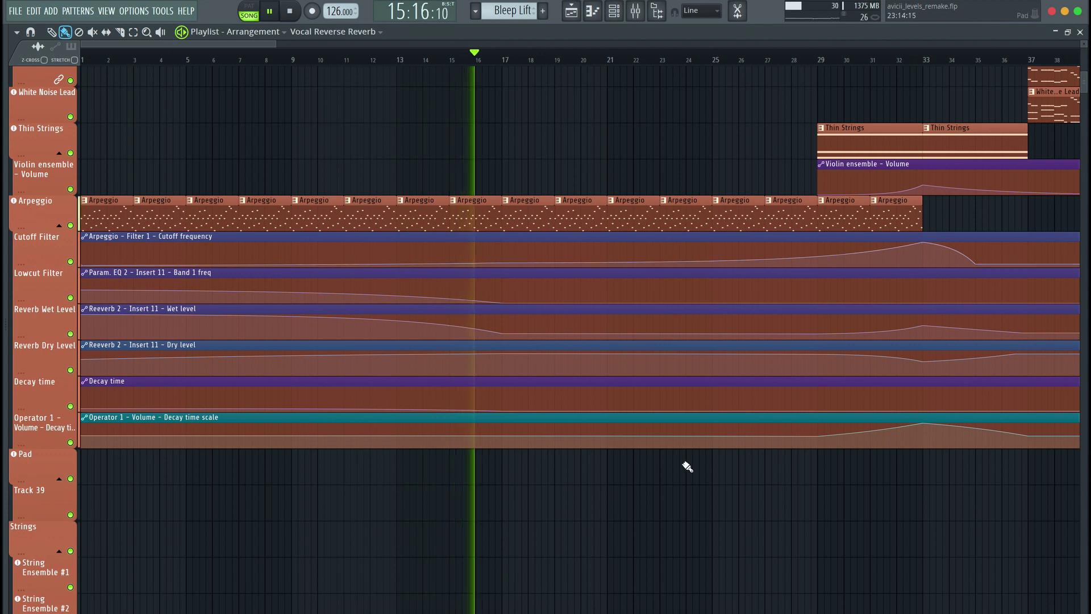
{"action": "scroll", "coordinate": [719, 489], "scroll_direction": "right", "scroll_amount": 2}
{"action": "scroll", "coordinate": [720, 489], "scroll_direction": "right", "scroll_amount": 6}
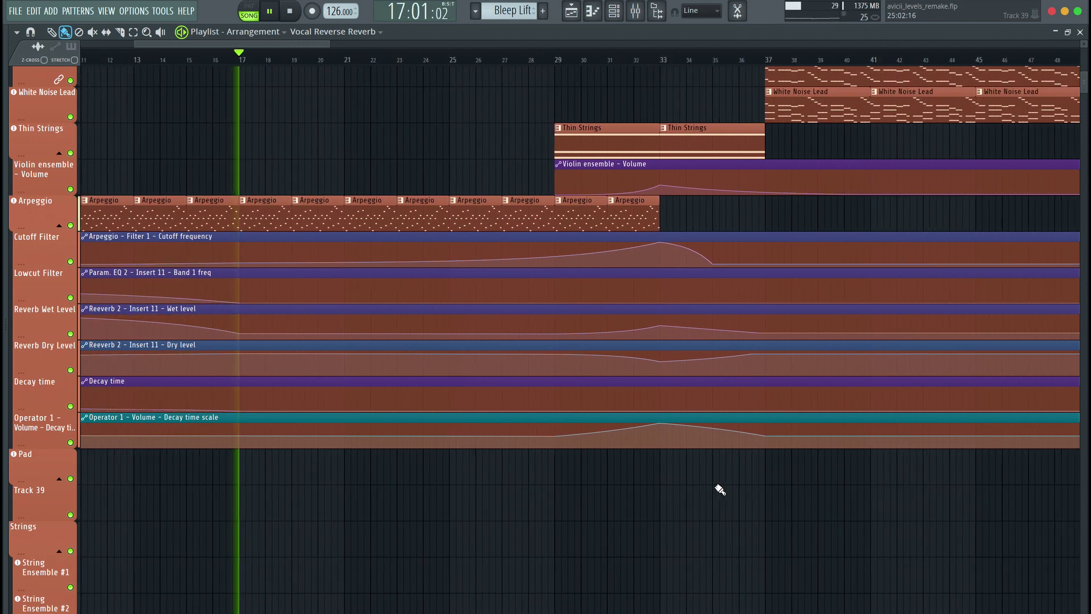
{"action": "scroll", "coordinate": [720, 490], "scroll_direction": "up", "scroll_amount": 3}
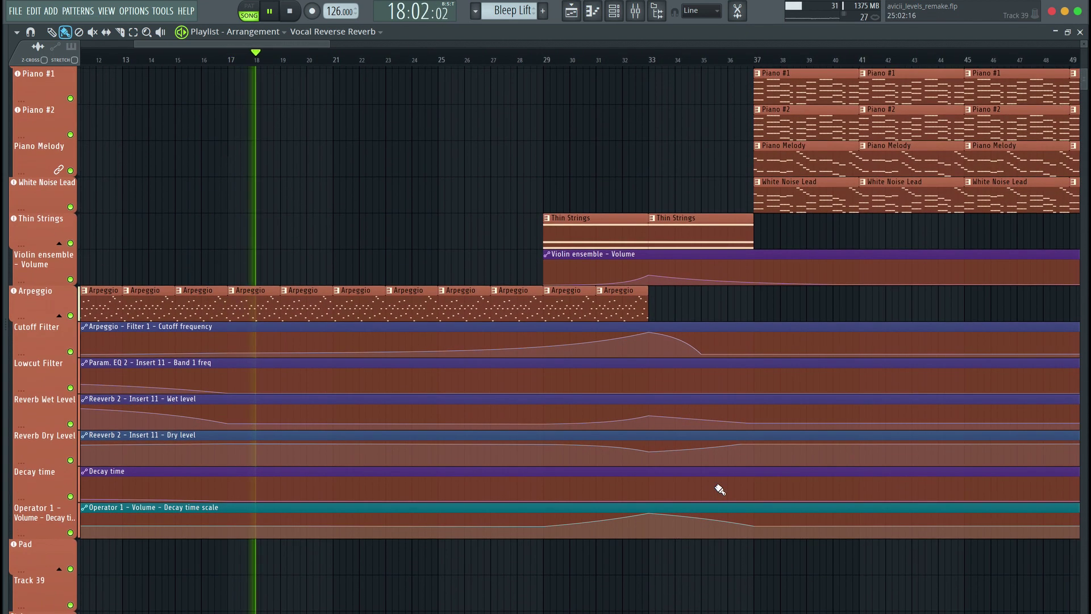
{"action": "scroll", "coordinate": [720, 490], "scroll_direction": "down", "scroll_amount": 12}
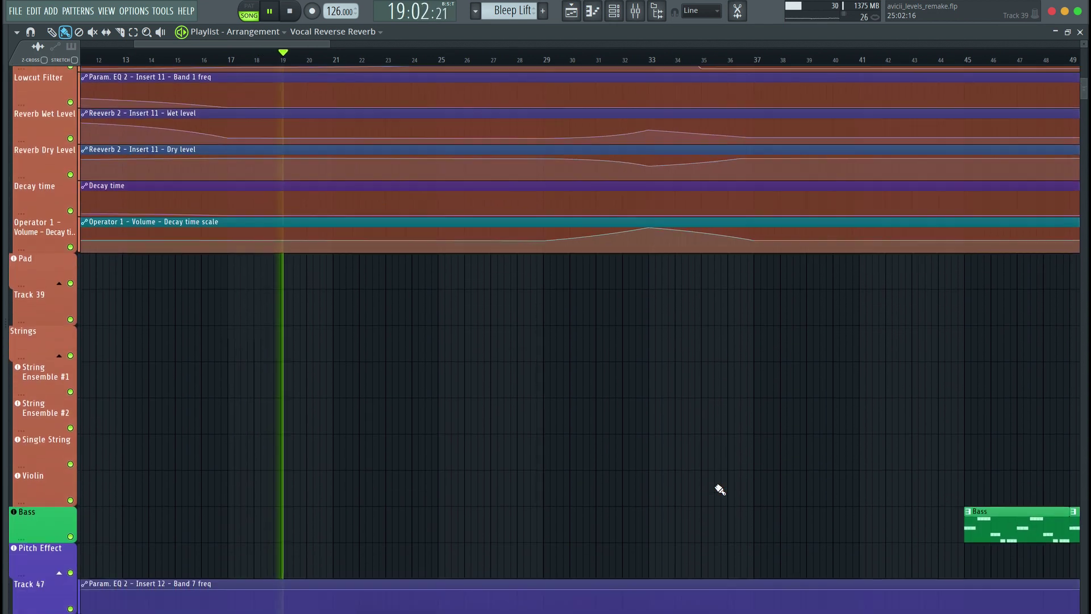
{"action": "scroll", "coordinate": [720, 490], "scroll_direction": "up", "scroll_amount": 10}
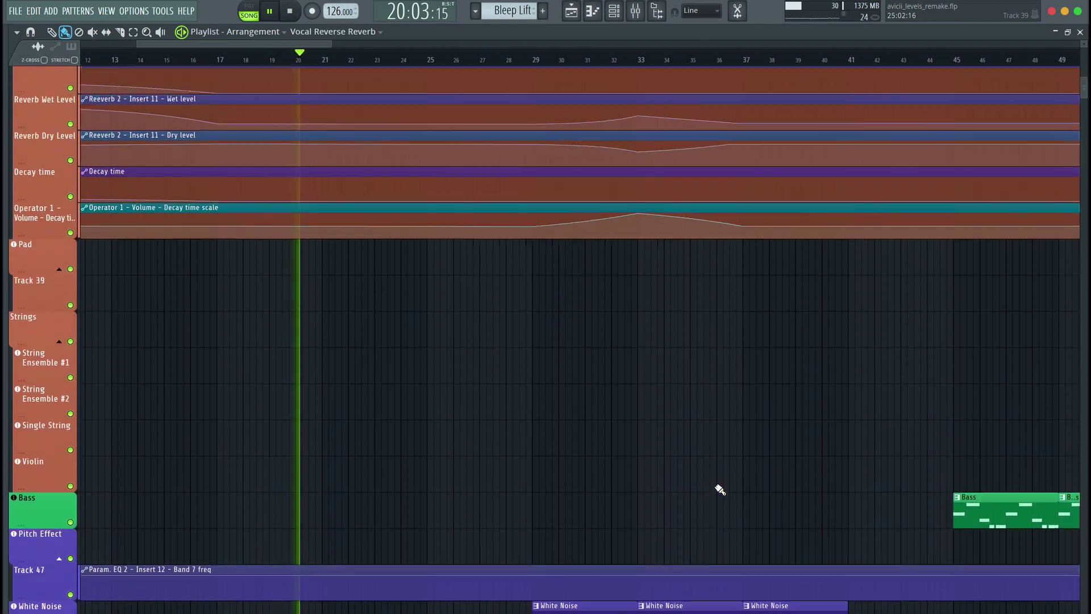
{"action": "scroll", "coordinate": [720, 490], "scroll_direction": "up", "scroll_amount": 12}
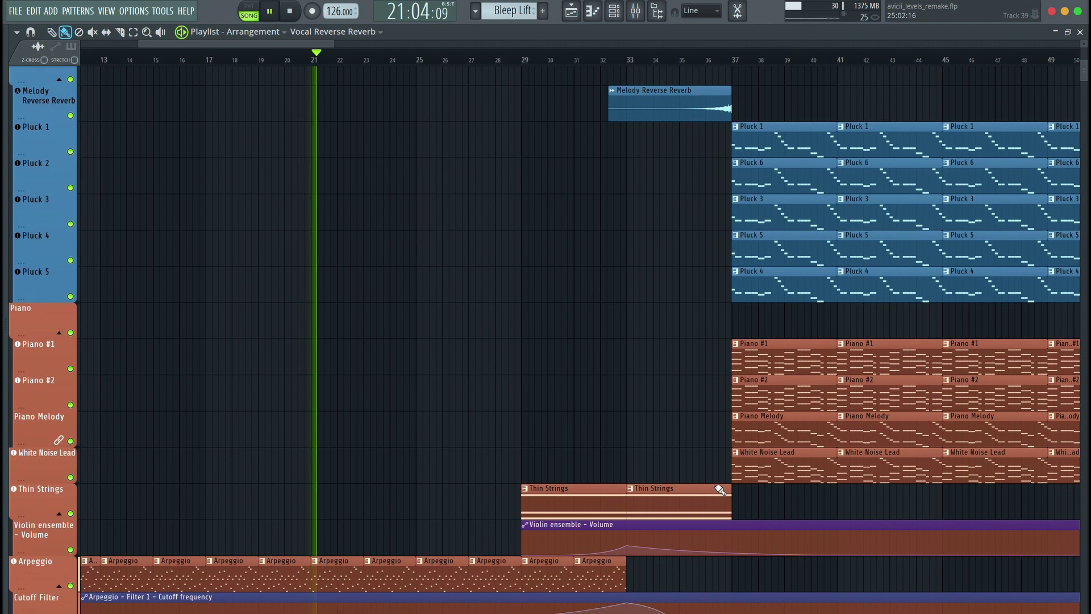
{"action": "scroll", "coordinate": [720, 490], "scroll_direction": "up", "scroll_amount": 2}
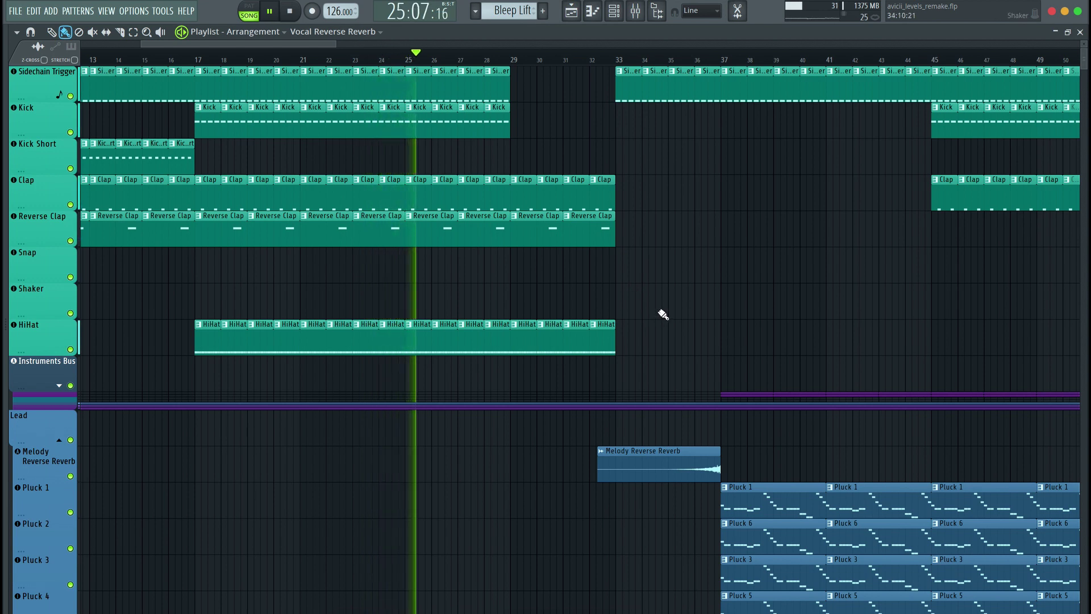
{"action": "scroll", "coordinate": [659, 318], "scroll_direction": "up", "scroll_amount": 2}
Expand the Instruments Bus track group to show its delay, EQ and reverb automation clips.
{"action": "scroll", "coordinate": [663, 314], "scroll_direction": "right", "scroll_amount": 3}
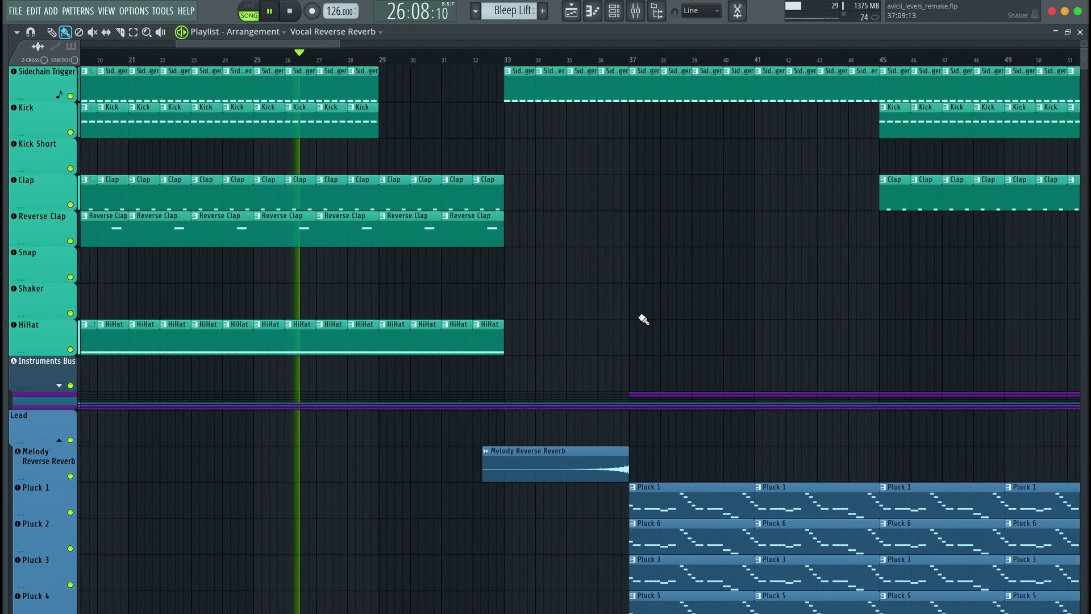
{"action": "left_click", "coordinate": [59, 386]}
{"action": "scroll", "coordinate": [336, 433], "scroll_direction": "down", "scroll_amount": 15}
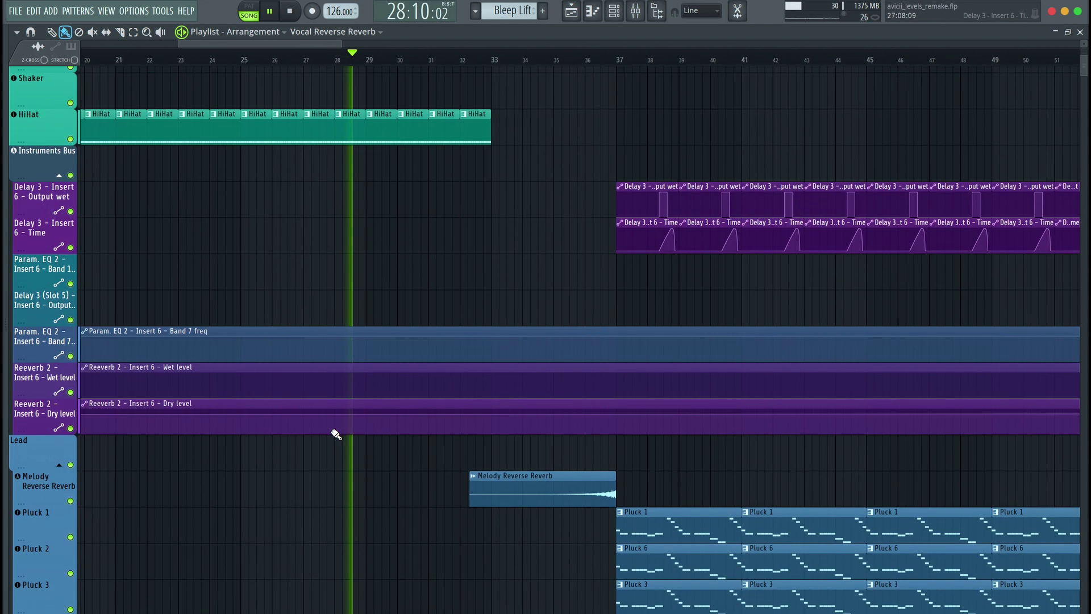
Examine the arpeggio automation, transition effects, lead plucks and drum clips around the melody's entry at bar 37.
{"action": "scroll", "coordinate": [336, 433], "scroll_direction": "down", "scroll_amount": 10}
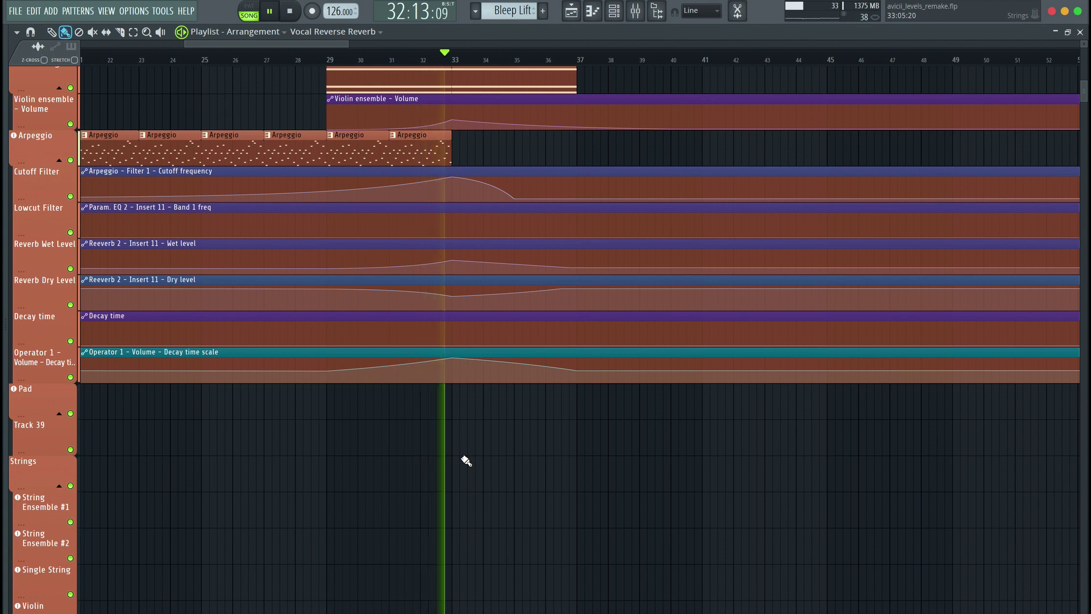
{"action": "scroll", "coordinate": [466, 460], "scroll_direction": "down", "scroll_amount": 12}
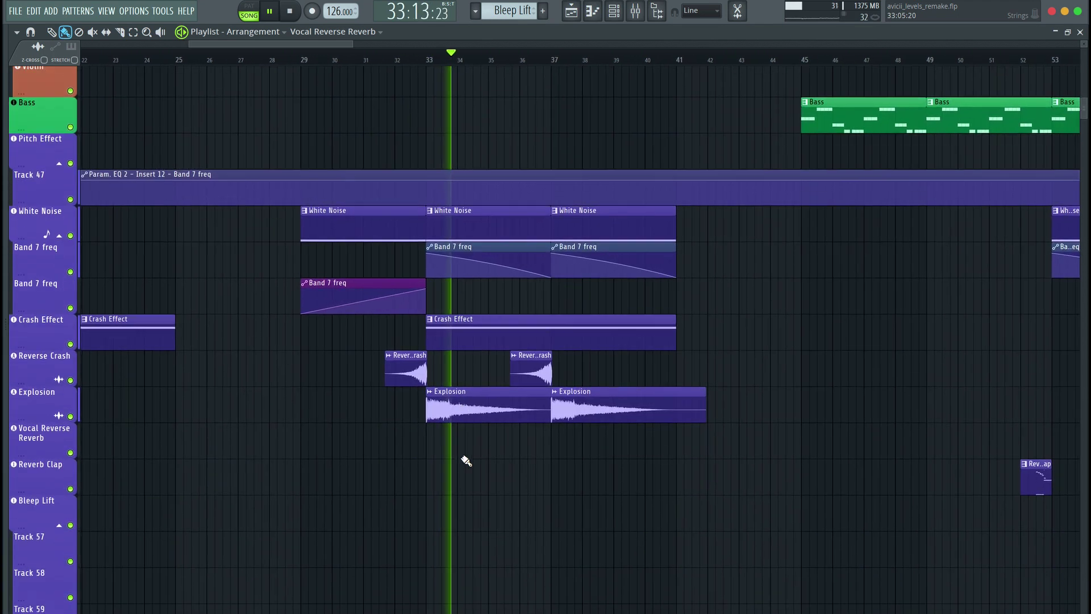
{"action": "scroll", "coordinate": [466, 460], "scroll_direction": "down", "scroll_amount": 1}
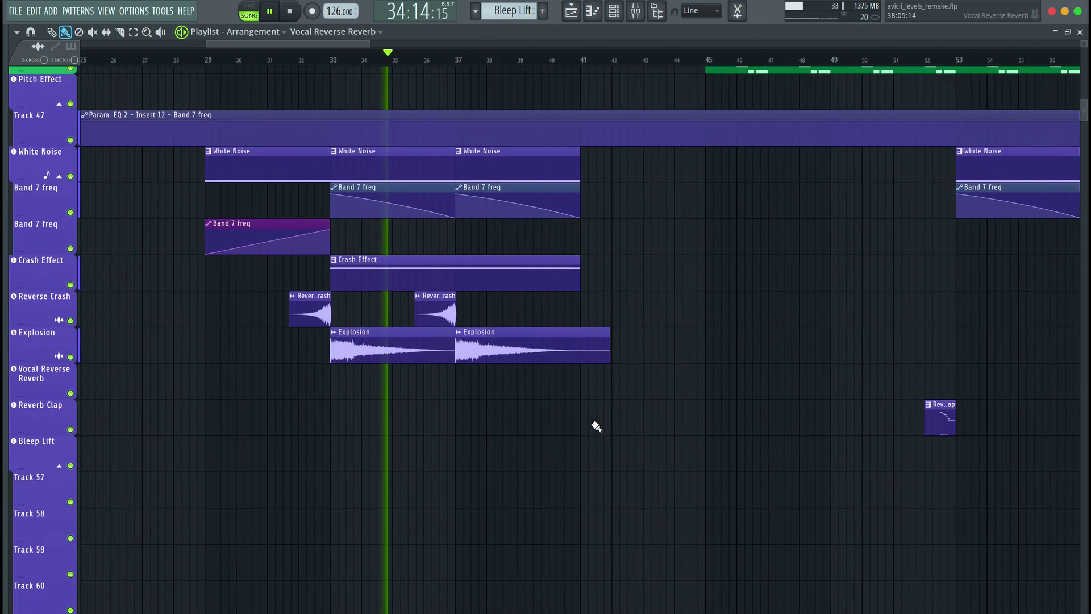
{"action": "scroll", "coordinate": [596, 426], "scroll_direction": "up", "scroll_amount": 18}
{"action": "scroll", "coordinate": [596, 426], "scroll_direction": "up", "scroll_amount": 5}
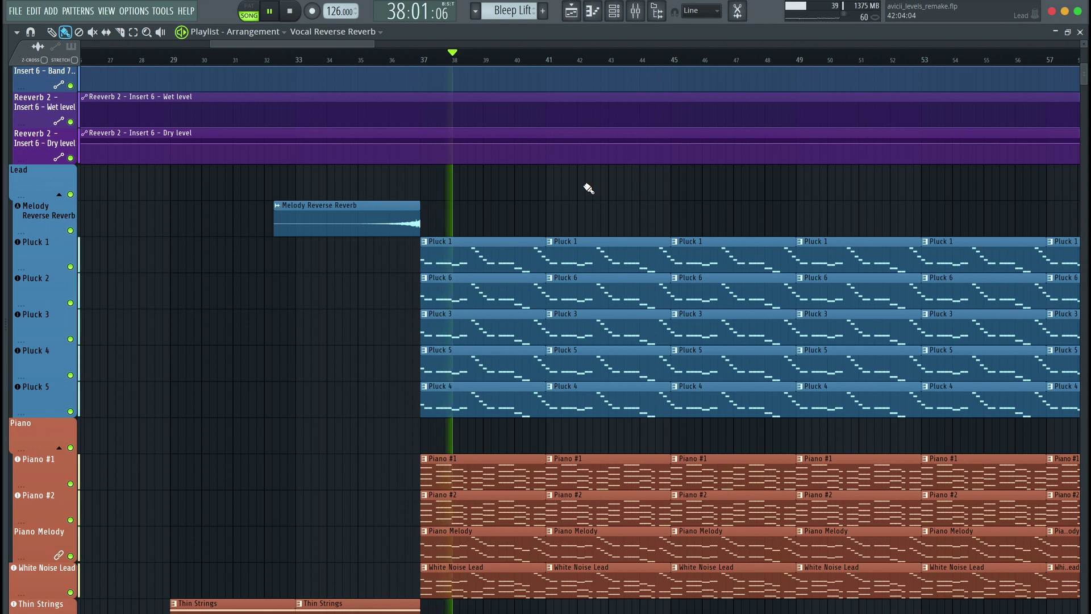
{"action": "scroll", "coordinate": [588, 189], "scroll_direction": "up", "scroll_amount": 7}
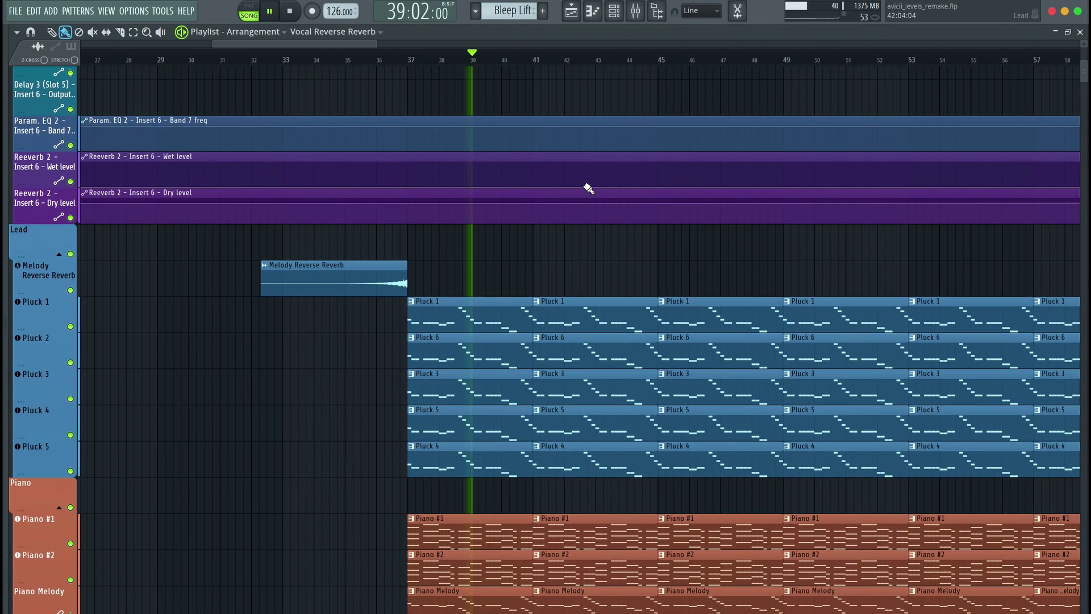
{"action": "scroll", "coordinate": [588, 189], "scroll_direction": "up", "scroll_amount": 4}
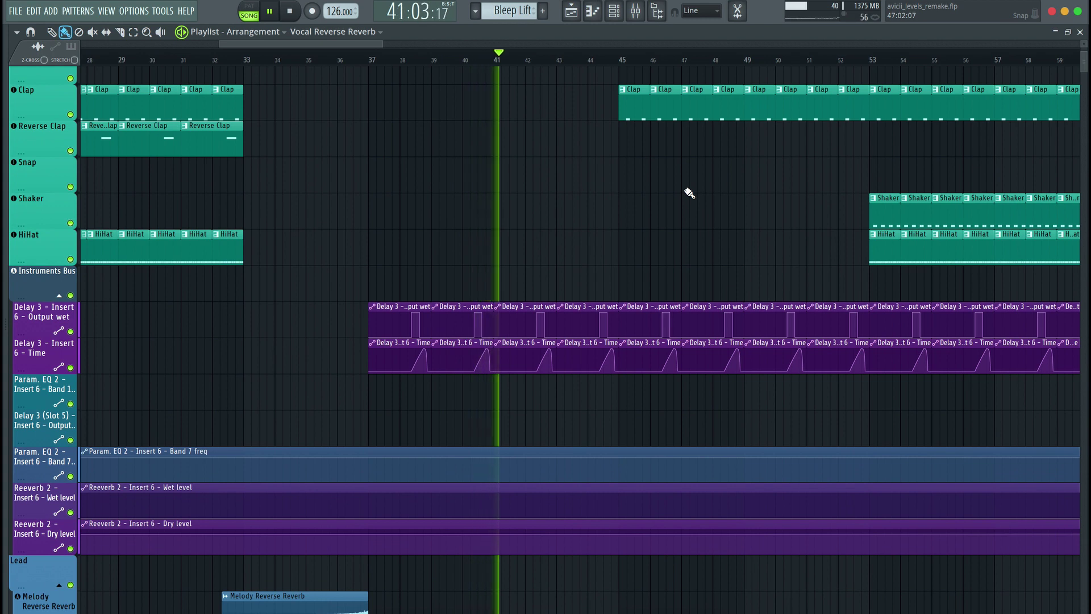
{"action": "scroll", "coordinate": [689, 193], "scroll_direction": "up", "scroll_amount": 2}
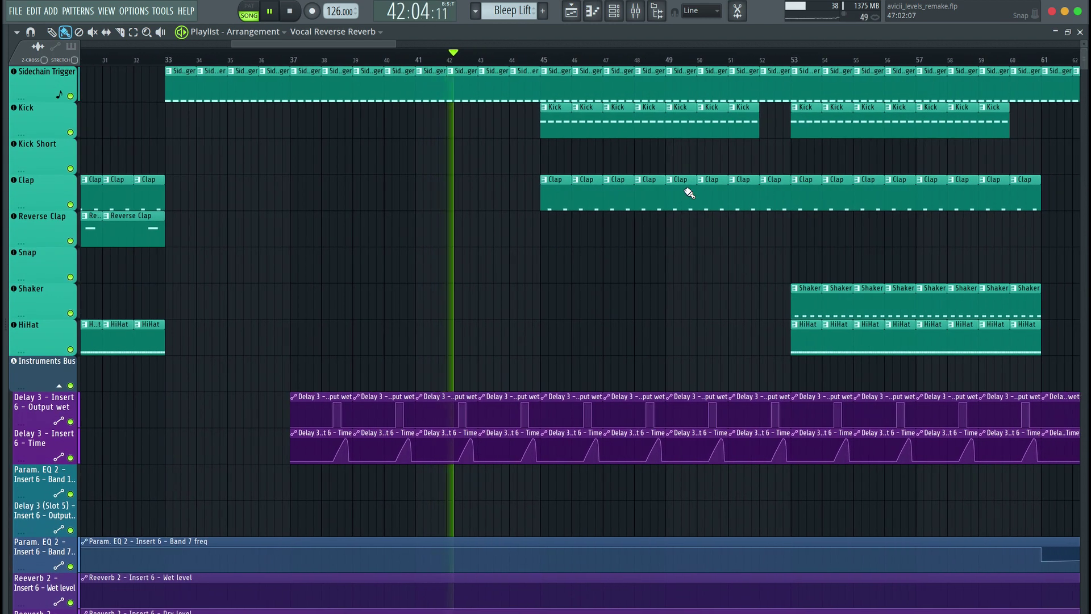
Examine the plucks, piano layers, arpeggio automation, bass and effects tracks between bars 37 and 61.
{"action": "scroll", "coordinate": [689, 193], "scroll_direction": "down", "scroll_amount": 3}
{"action": "scroll", "coordinate": [689, 193], "scroll_direction": "down", "scroll_amount": 11}
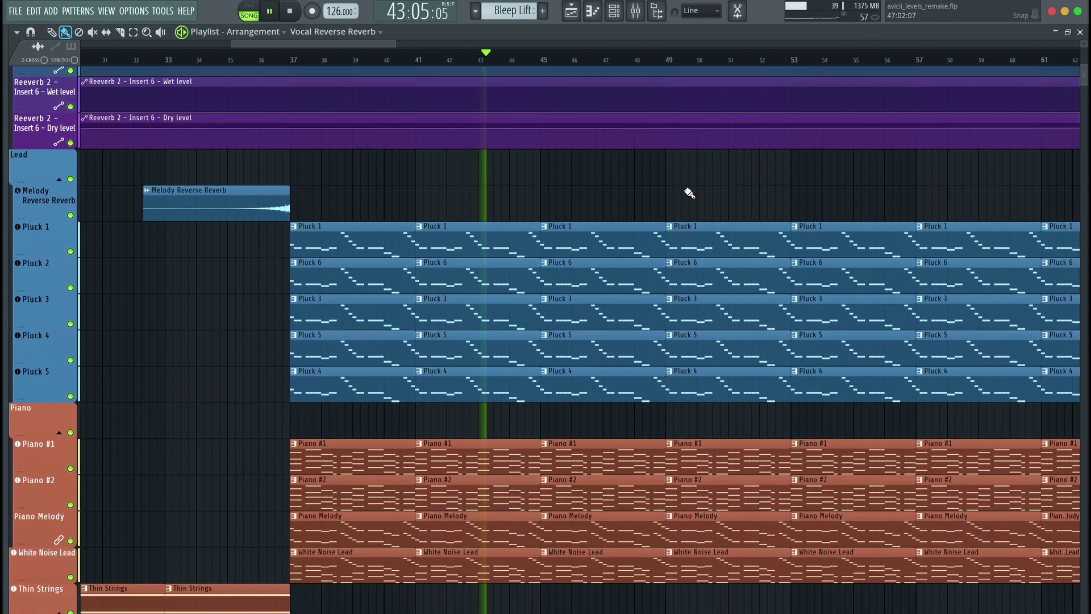
{"action": "scroll", "coordinate": [689, 193], "scroll_direction": "down", "scroll_amount": 7}
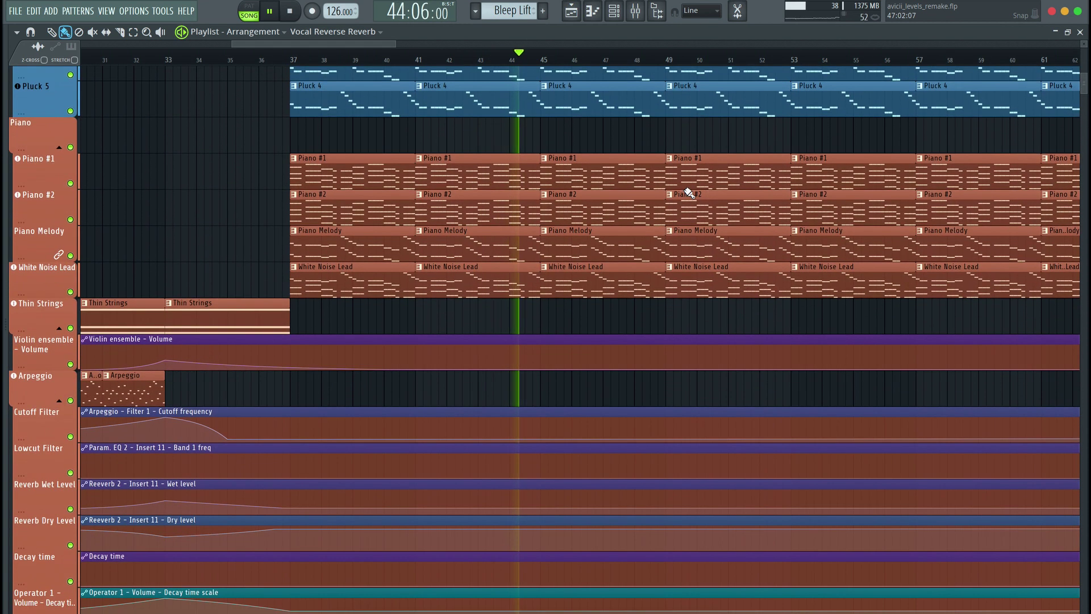
{"action": "scroll", "coordinate": [691, 310], "scroll_direction": "down", "scroll_amount": 13}
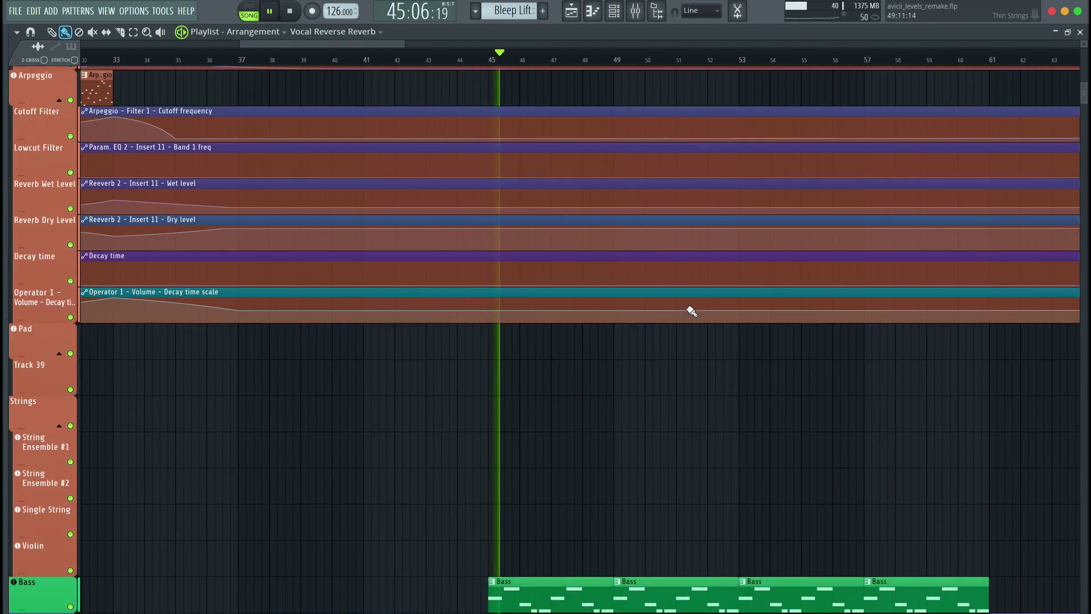
{"action": "scroll", "coordinate": [691, 310], "scroll_direction": "down", "scroll_amount": 1}
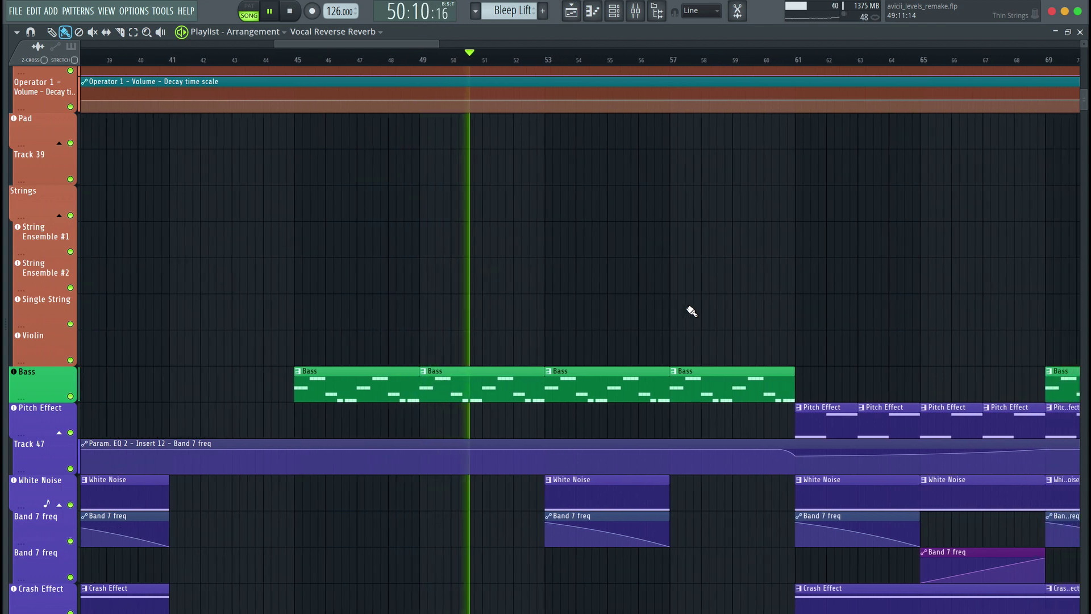
{"action": "scroll", "coordinate": [691, 311], "scroll_direction": "down", "scroll_amount": 1}
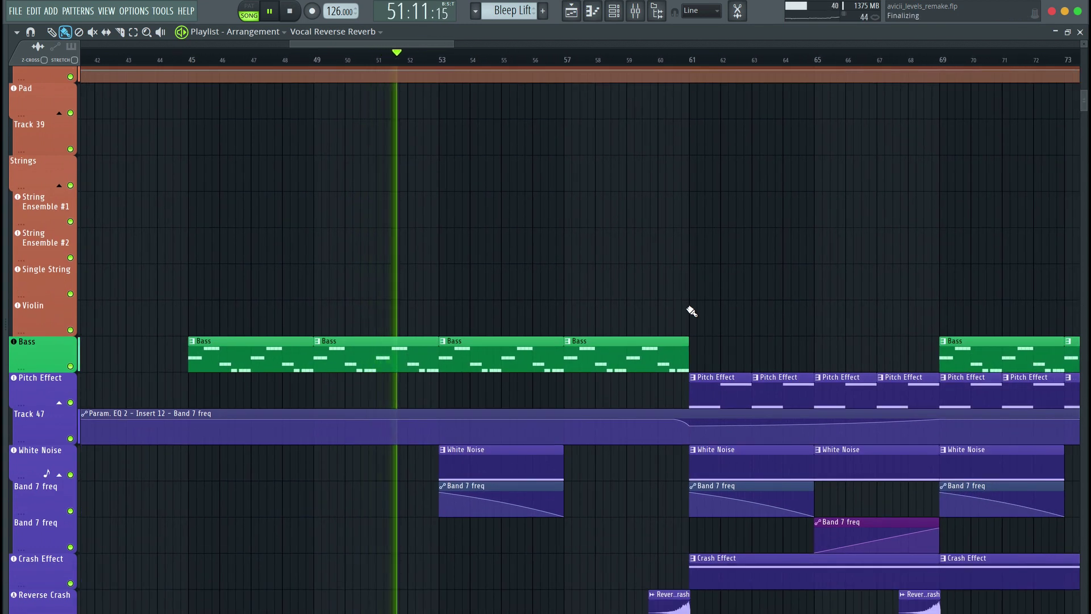
{"action": "scroll", "coordinate": [691, 311], "scroll_direction": "down", "scroll_amount": 9}
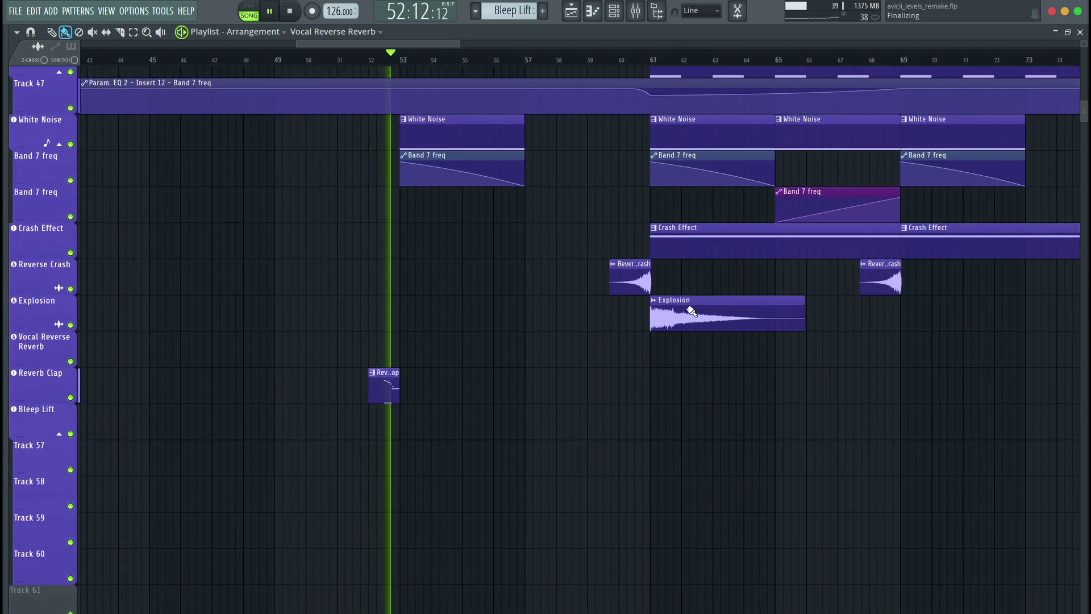
{"action": "scroll", "coordinate": [691, 311], "scroll_direction": "up", "scroll_amount": 5}
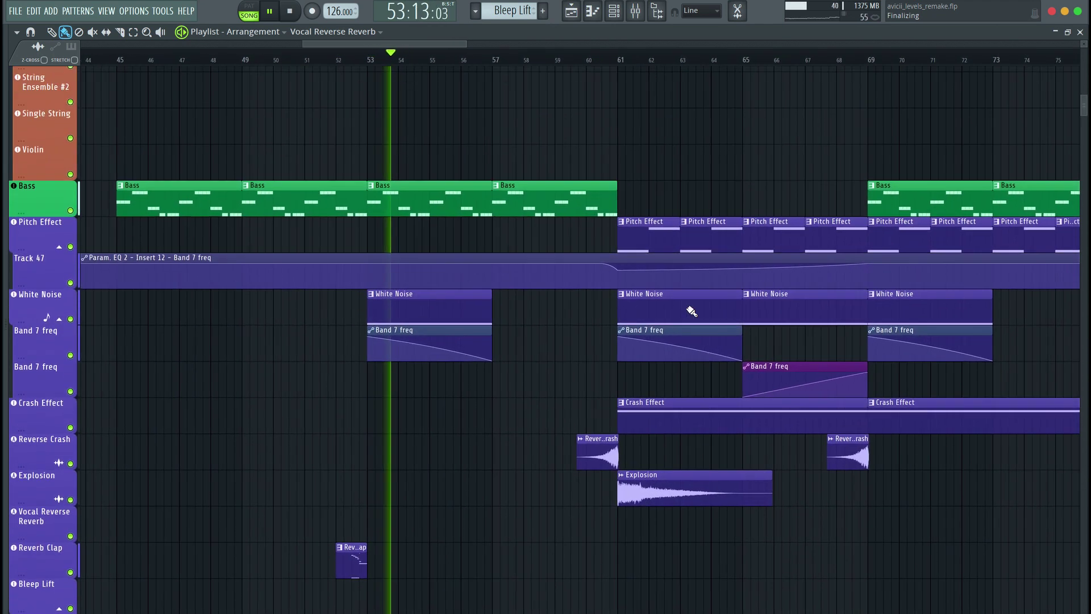
Examine the drums, Instruments Bus automation, leads, bass and effects across the break and second drop from bar 61.
{"action": "scroll", "coordinate": [690, 311], "scroll_direction": "up", "scroll_amount": 19}
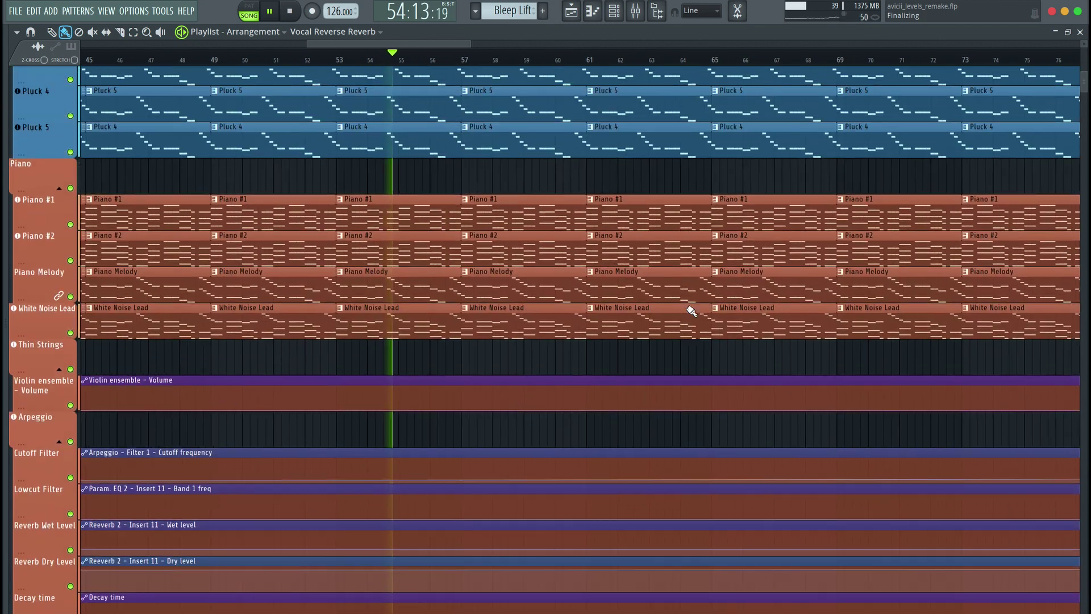
{"action": "scroll", "coordinate": [691, 311], "scroll_direction": "up", "scroll_amount": 16}
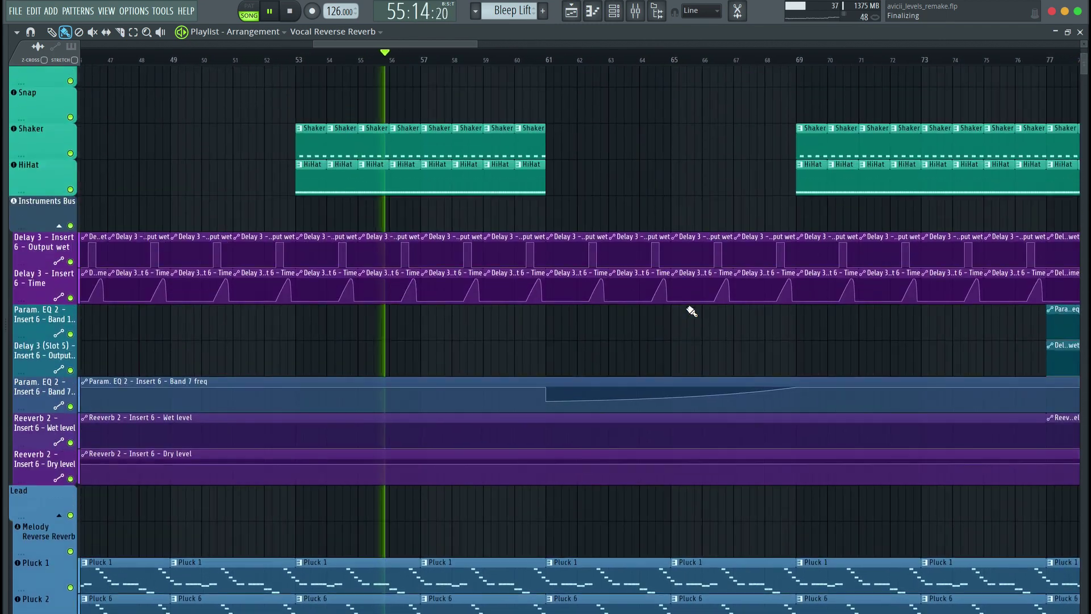
{"action": "scroll", "coordinate": [691, 311], "scroll_direction": "up", "scroll_amount": 4}
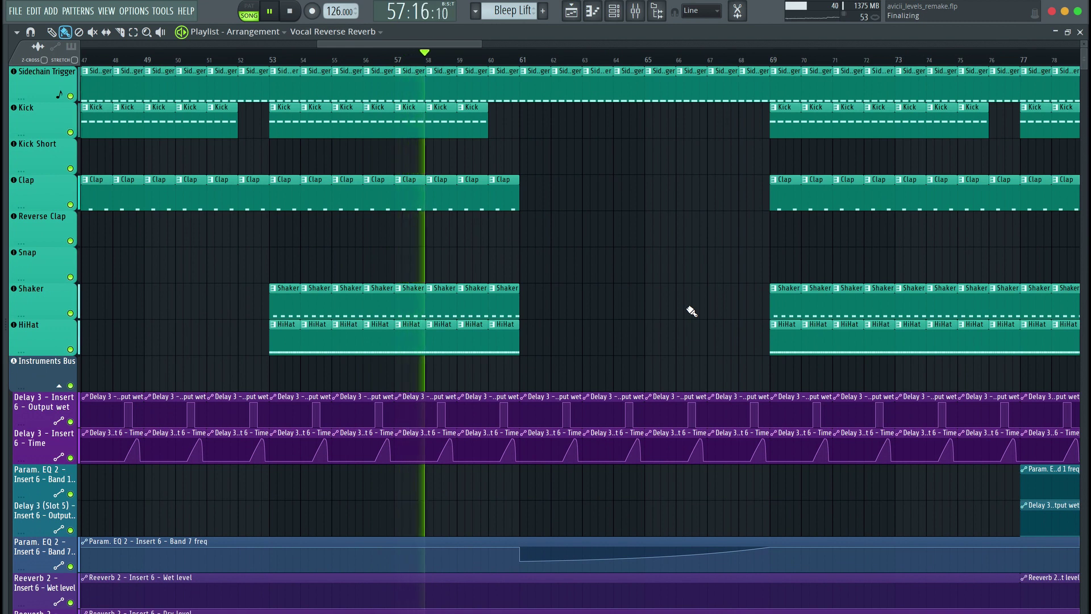
{"action": "scroll", "coordinate": [691, 311], "scroll_direction": "right", "scroll_amount": 6}
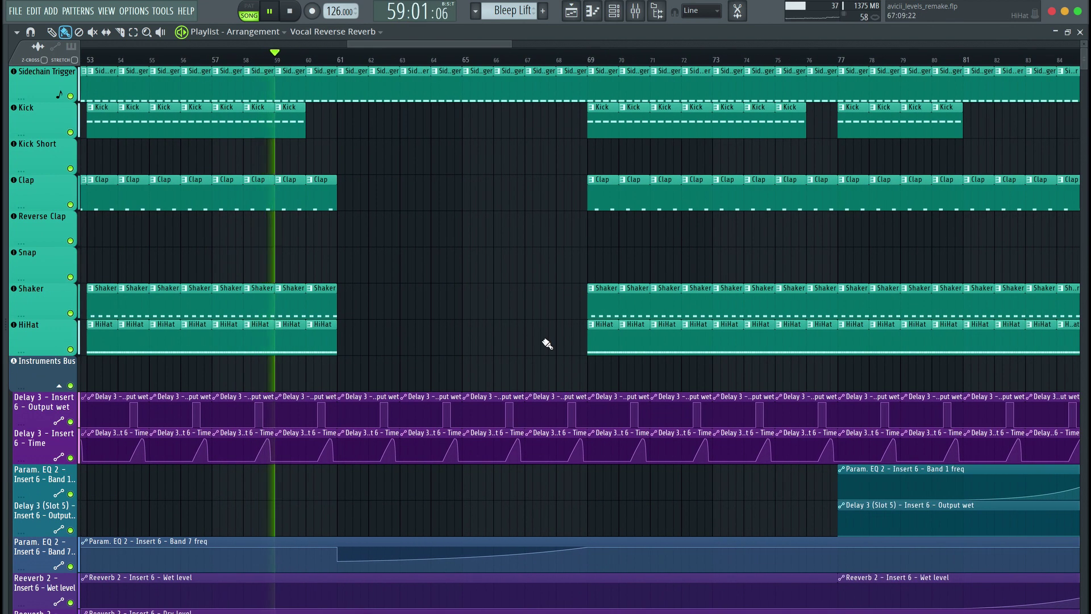
{"action": "scroll", "coordinate": [547, 344], "scroll_direction": "down", "scroll_amount": 11}
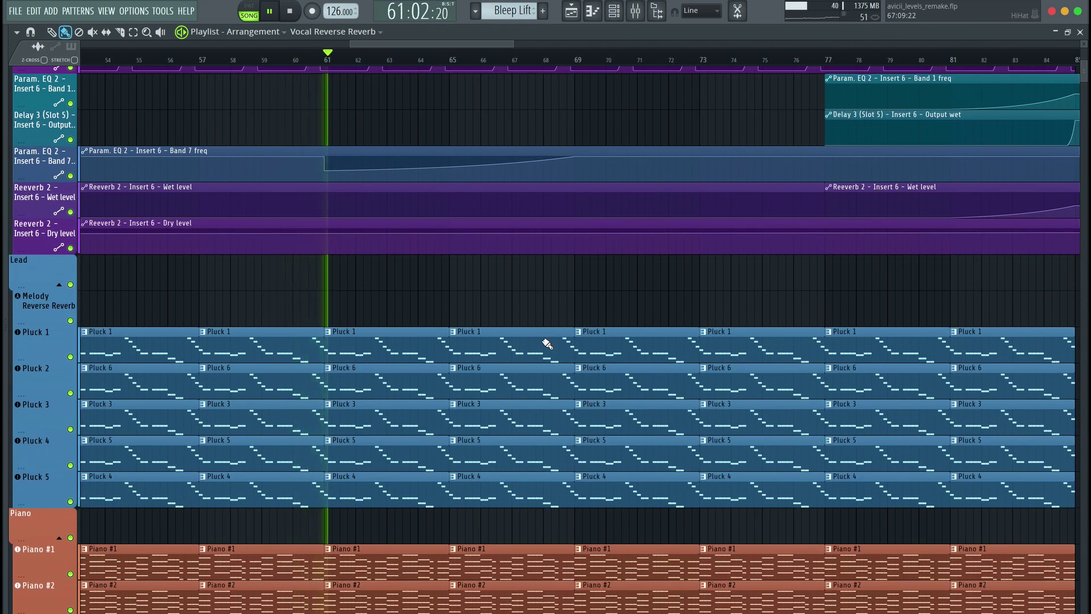
{"action": "scroll", "coordinate": [547, 344], "scroll_direction": "down", "scroll_amount": 10}
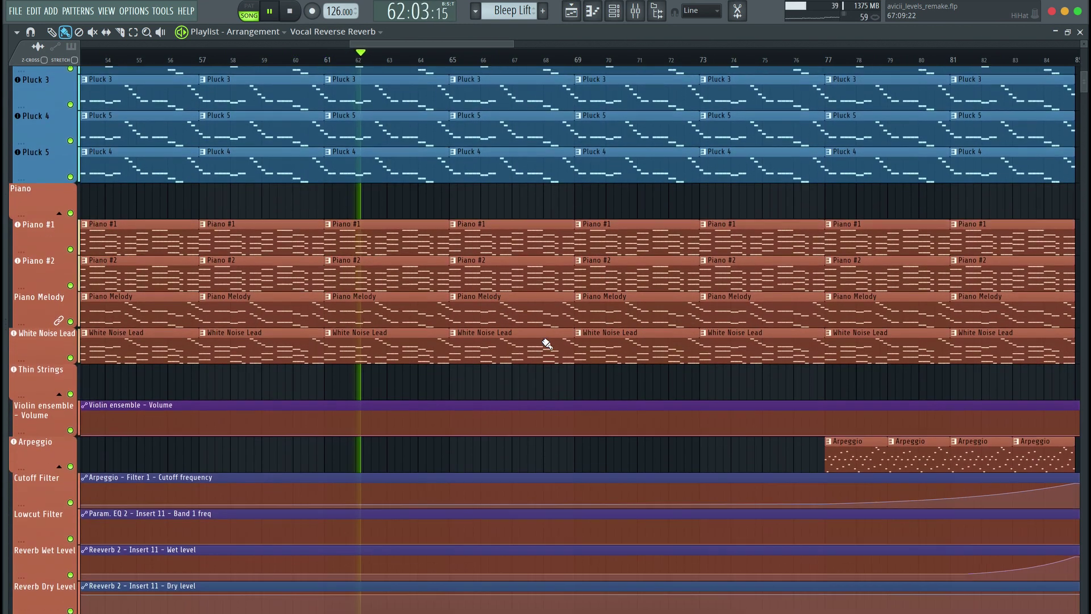
{"action": "scroll", "coordinate": [546, 343], "scroll_direction": "down", "scroll_amount": 20}
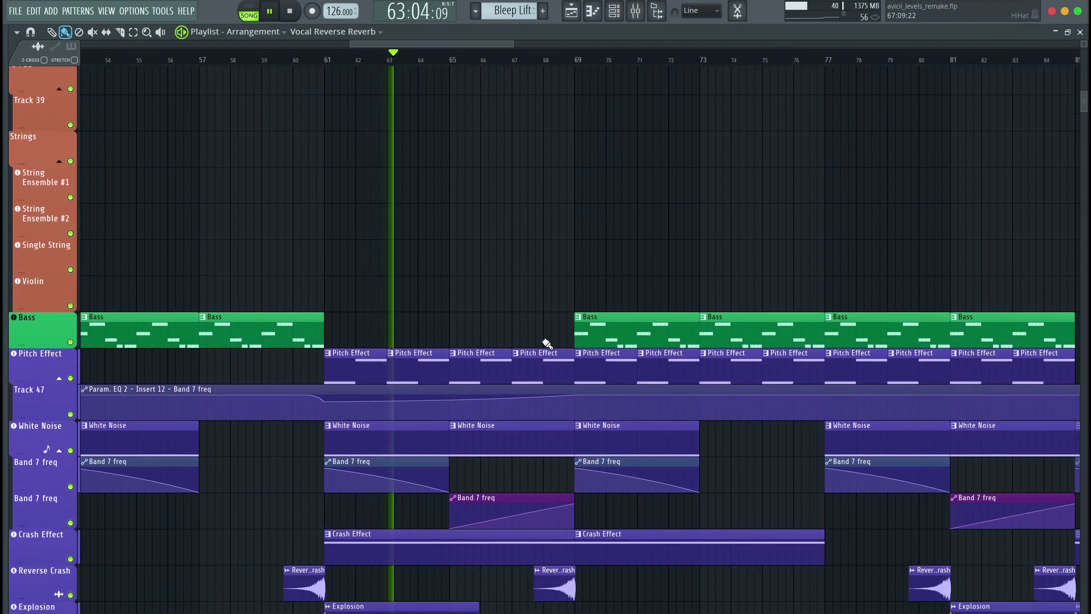
{"action": "scroll", "coordinate": [546, 344], "scroll_direction": "down", "scroll_amount": 1}
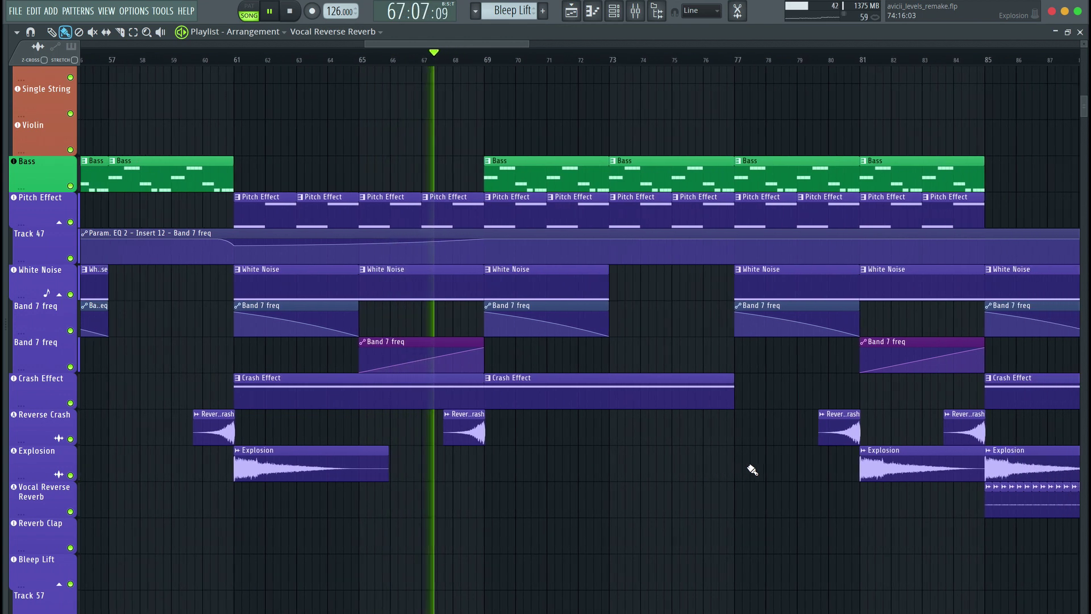
{"action": "scroll", "coordinate": [751, 469], "scroll_direction": "down", "scroll_amount": 1}
{"action": "scroll", "coordinate": [752, 469], "scroll_direction": "up", "scroll_amount": 2}
{"action": "scroll", "coordinate": [752, 469], "scroll_direction": "up", "scroll_amount": 1}
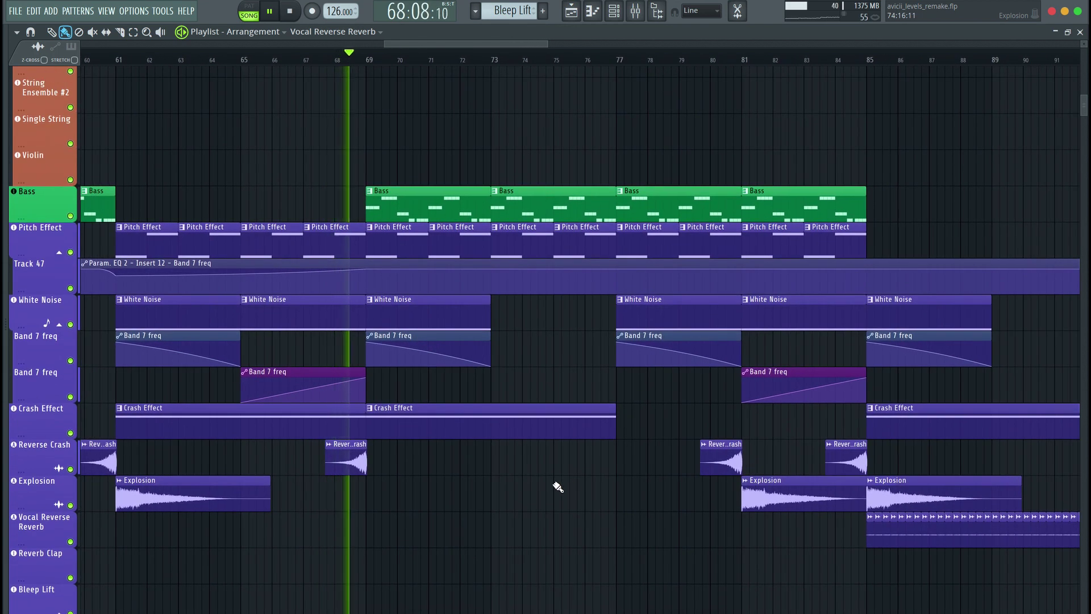
Examine the effects, bass, arpeggio automation, leads, Instruments Bus automation and drums between bars 69 and 85.
{"action": "scroll", "coordinate": [557, 486], "scroll_direction": "up", "scroll_amount": 6}
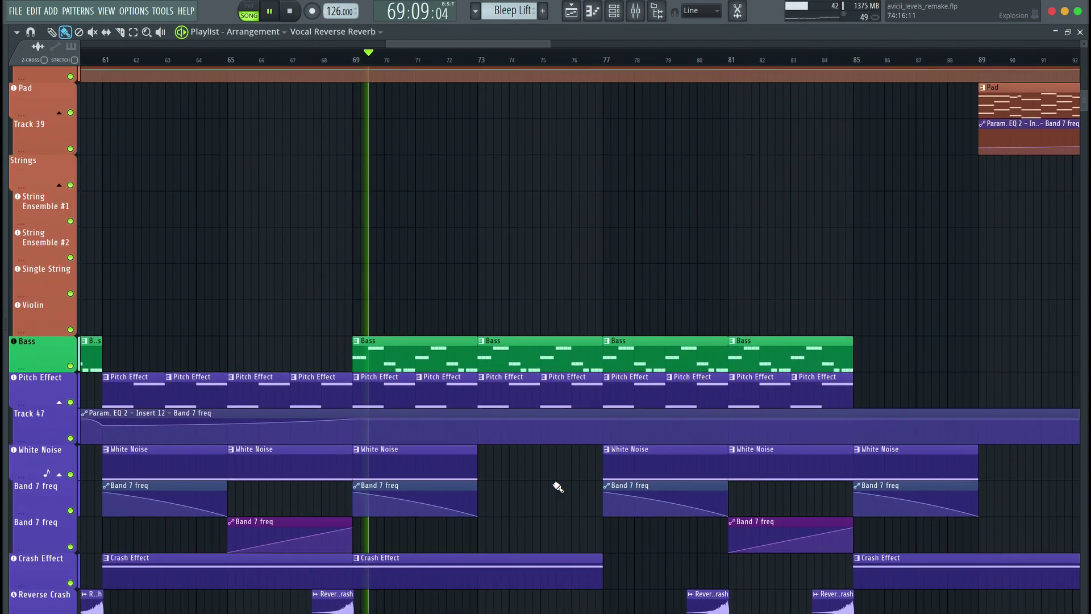
{"action": "scroll", "coordinate": [557, 487], "scroll_direction": "up", "scroll_amount": 14}
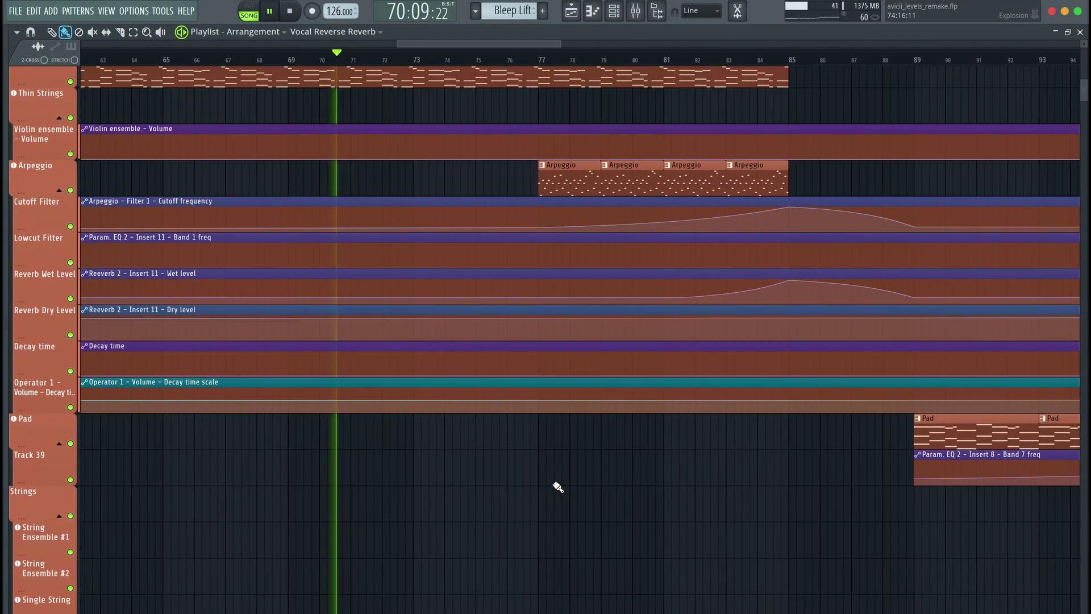
{"action": "scroll", "coordinate": [557, 486], "scroll_direction": "up", "scroll_amount": 4}
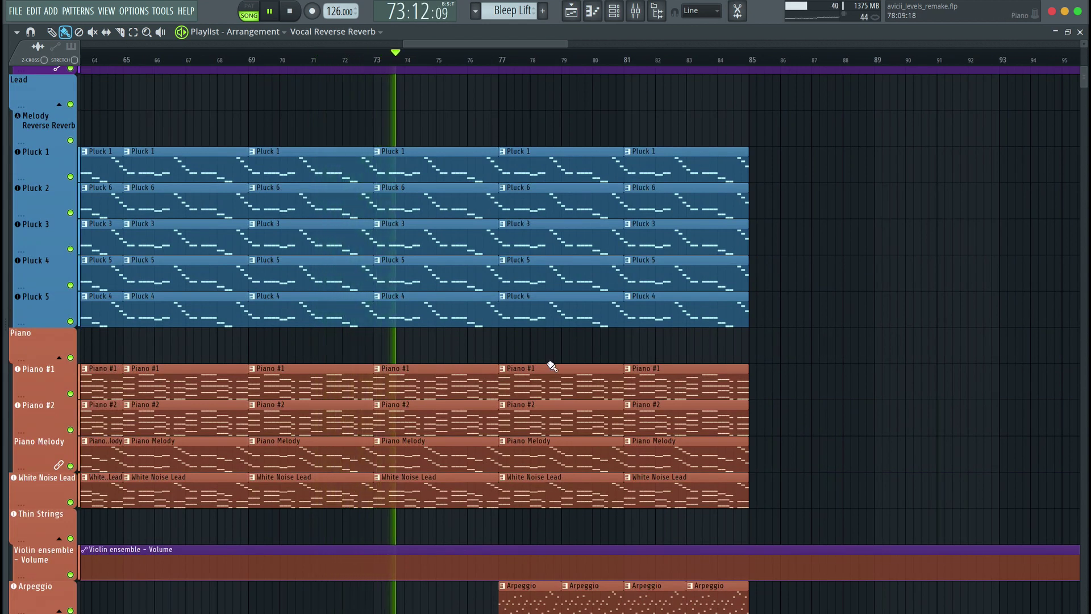
{"action": "scroll", "coordinate": [554, 354], "scroll_direction": "up", "scroll_amount": 12}
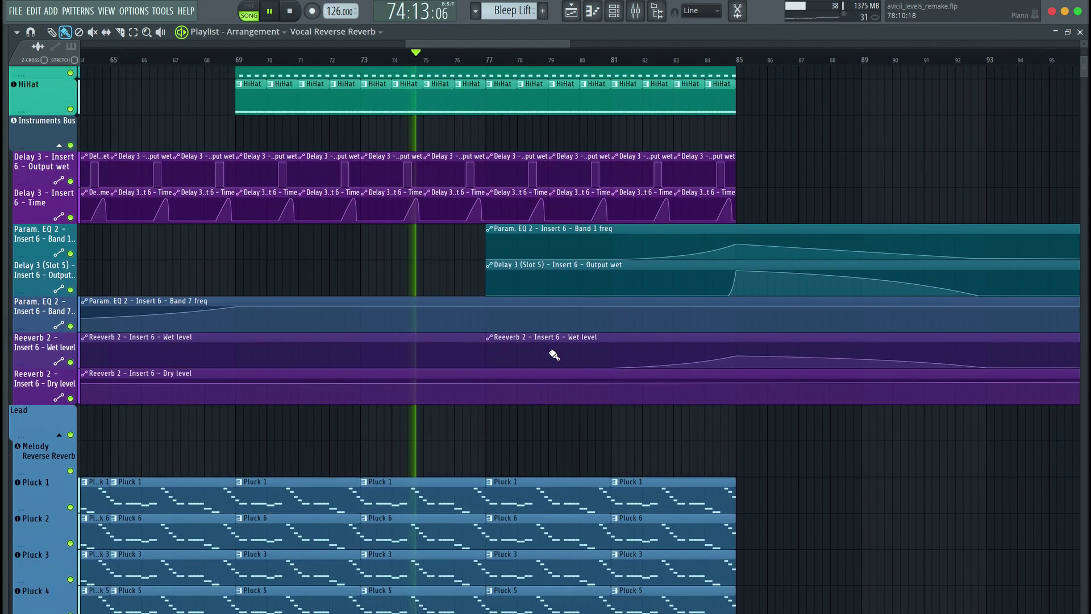
{"action": "scroll", "coordinate": [554, 354], "scroll_direction": "up", "scroll_amount": 4}
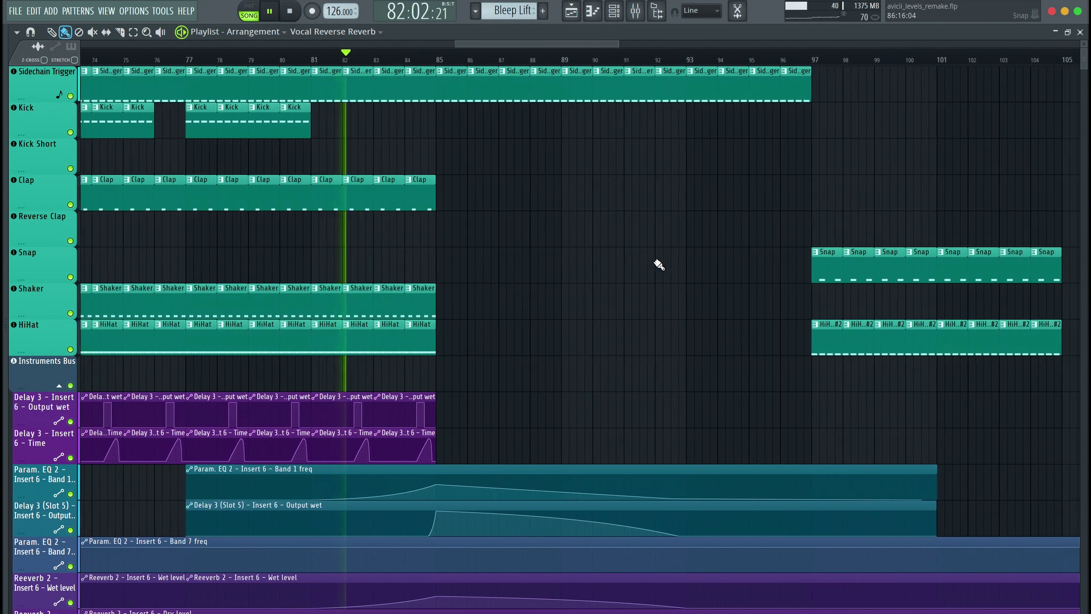
Examine how the Instruments Bus and arpeggio automation, pad and transition effects carry the break from bar 85.
{"action": "scroll", "coordinate": [658, 265], "scroll_direction": "down", "scroll_amount": 5}
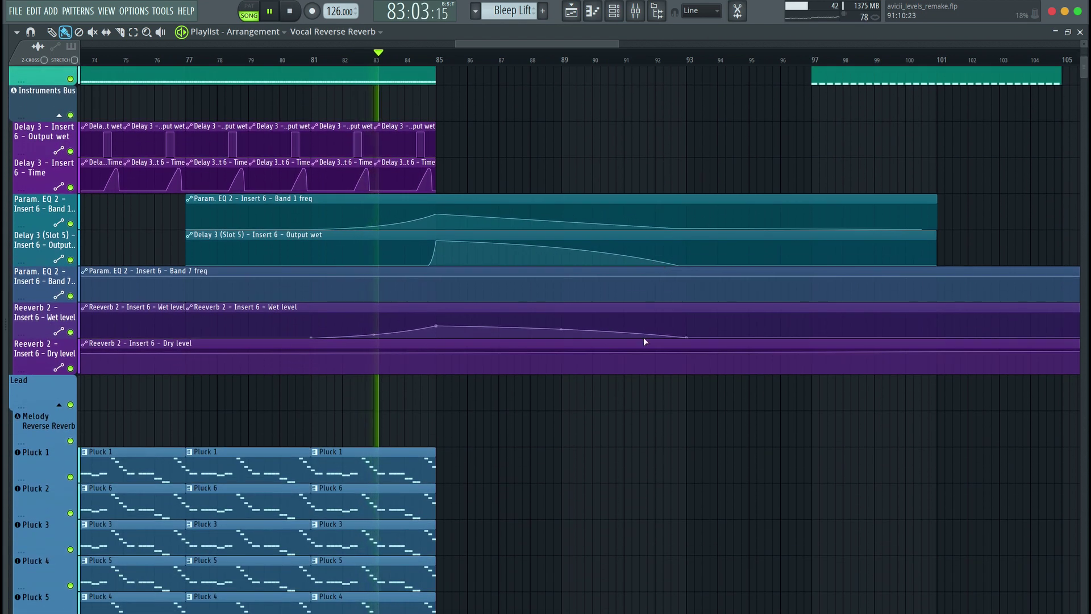
{"action": "scroll", "coordinate": [648, 433], "scroll_direction": "down", "scroll_amount": 1}
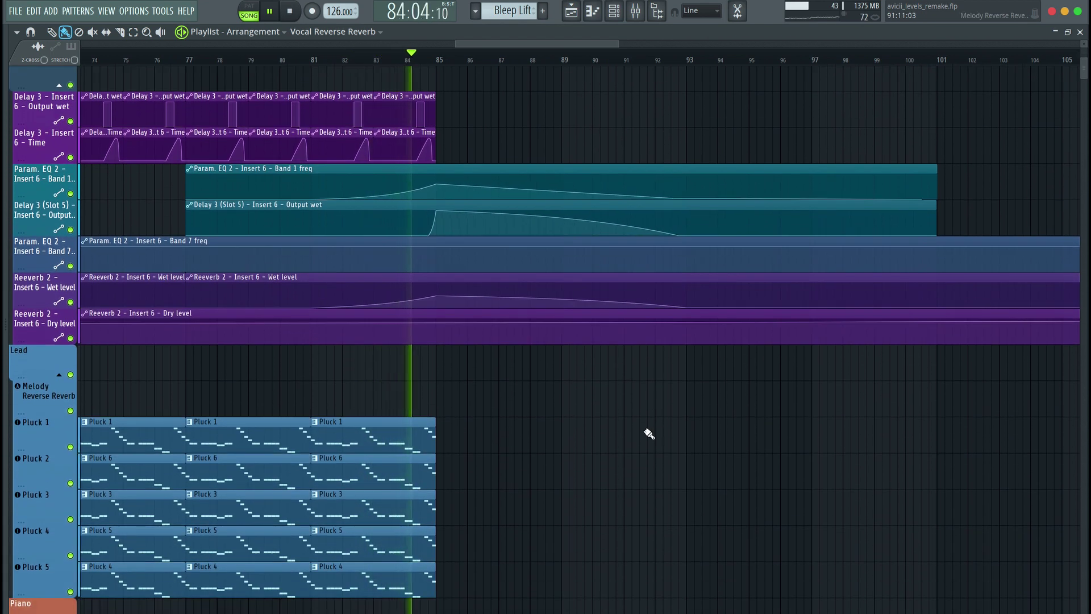
{"action": "scroll", "coordinate": [648, 433], "scroll_direction": "down", "scroll_amount": 6}
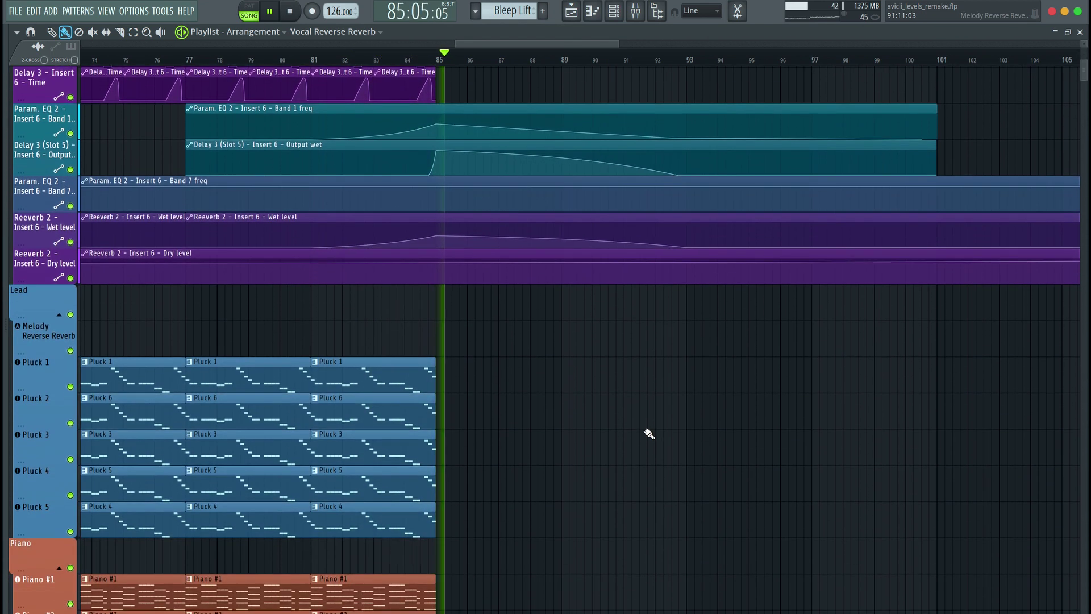
{"action": "scroll", "coordinate": [648, 433], "scroll_direction": "down", "scroll_amount": 14}
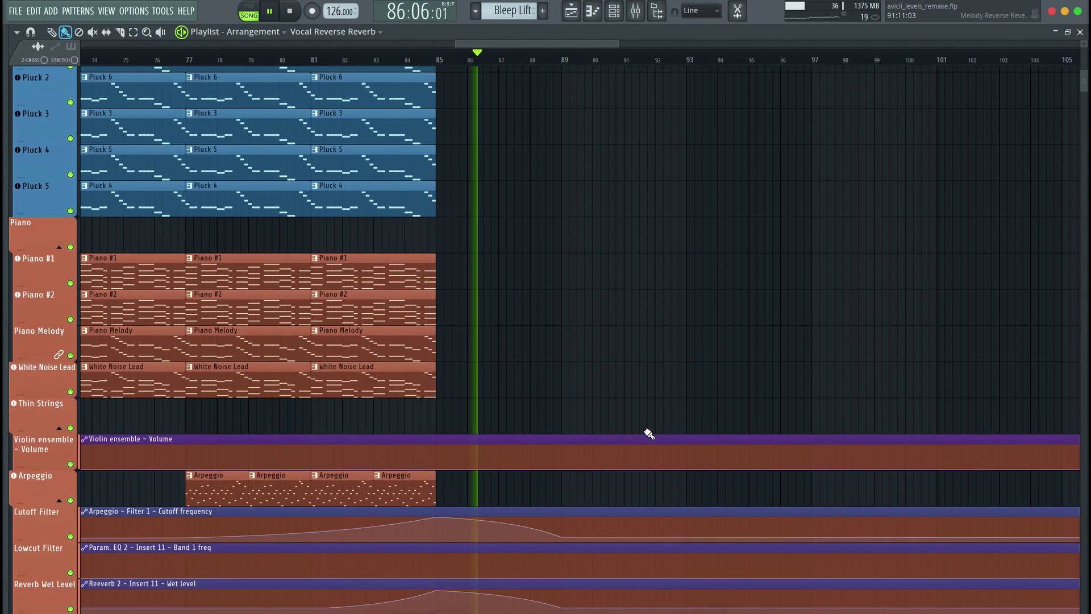
{"action": "scroll", "coordinate": [648, 433], "scroll_direction": "down", "scroll_amount": 5}
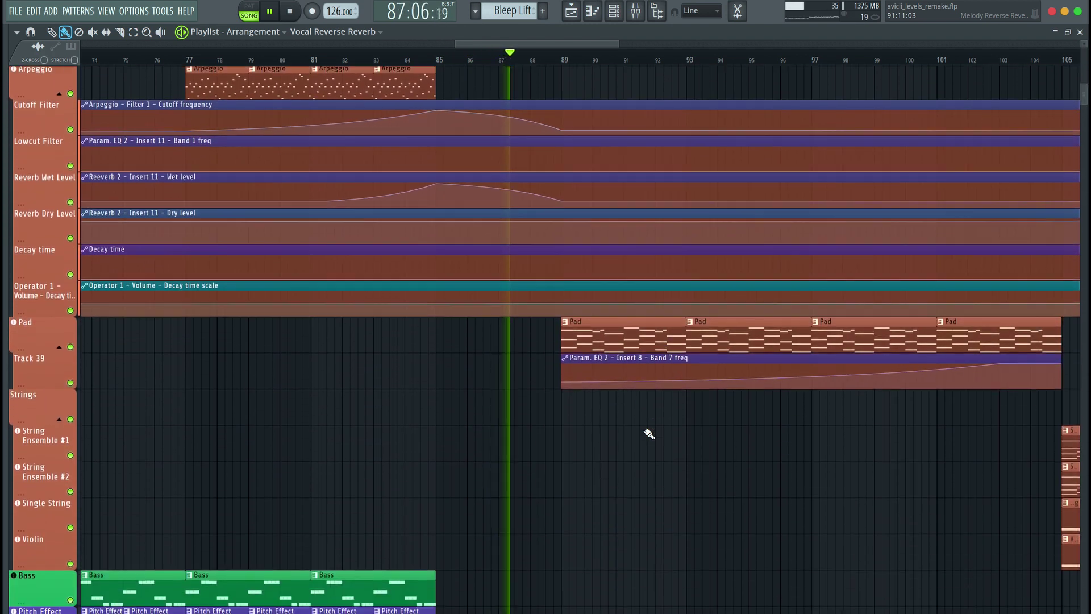
{"action": "scroll", "coordinate": [774, 480], "scroll_direction": "down", "scroll_amount": 4}
{"action": "scroll", "coordinate": [777, 480], "scroll_direction": "down", "scroll_amount": 6}
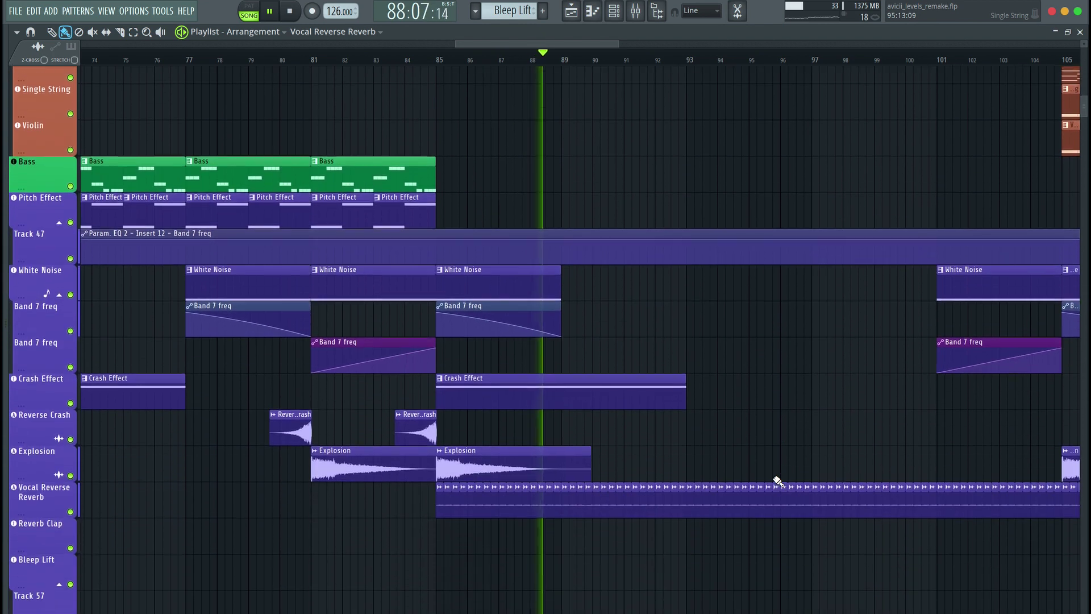
{"action": "scroll", "coordinate": [750, 567], "scroll_direction": "down", "scroll_amount": 2}
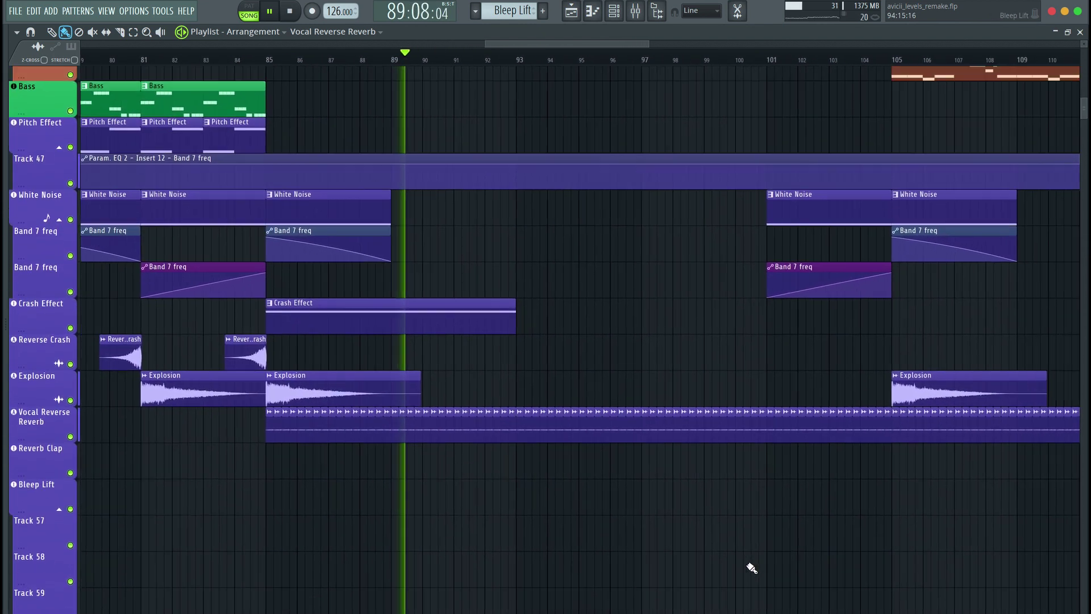
Examine the pad with its EQ automation, the string layers and the transition effects between bars 89 and 121.
{"action": "scroll", "coordinate": [750, 567], "scroll_direction": "up", "scroll_amount": 1}
{"action": "scroll", "coordinate": [752, 568], "scroll_direction": "up", "scroll_amount": 11}
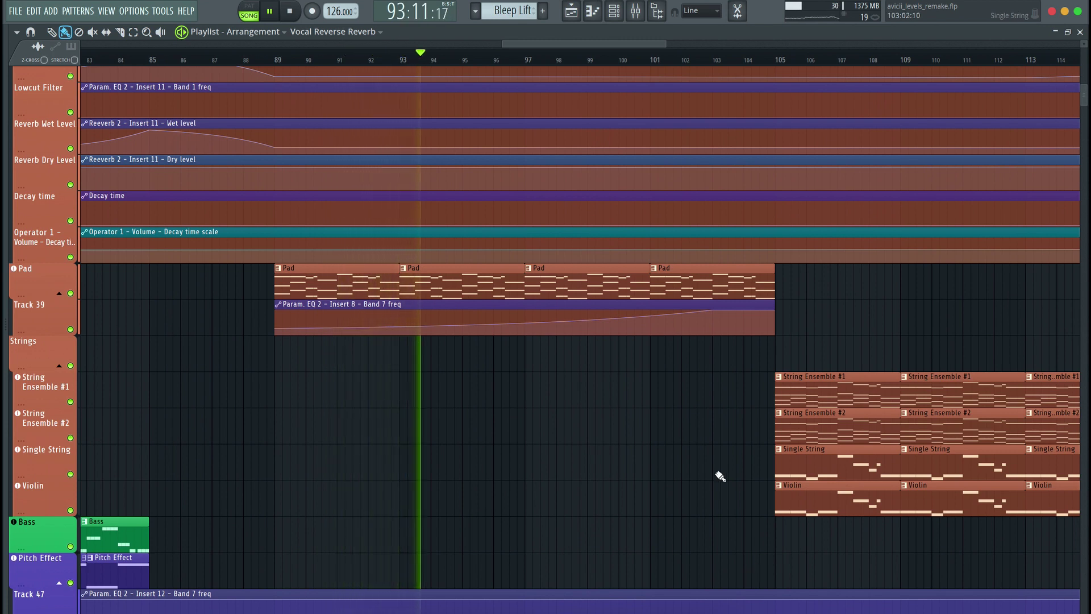
{"action": "scroll", "coordinate": [720, 476], "scroll_direction": "right", "scroll_amount": 6}
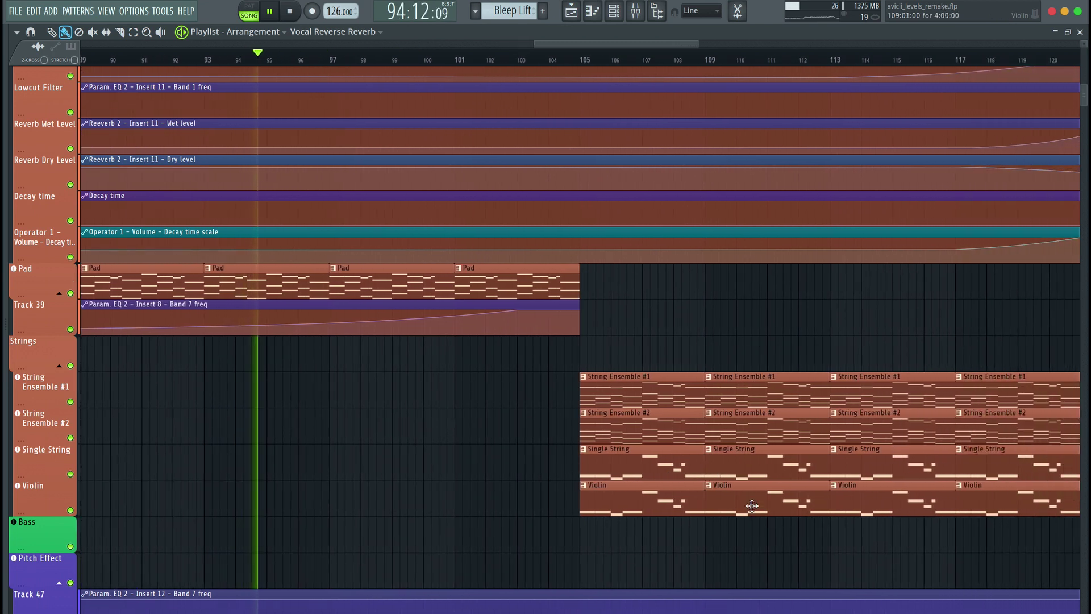
{"action": "scroll", "coordinate": [798, 548], "scroll_direction": "right", "scroll_amount": 5}
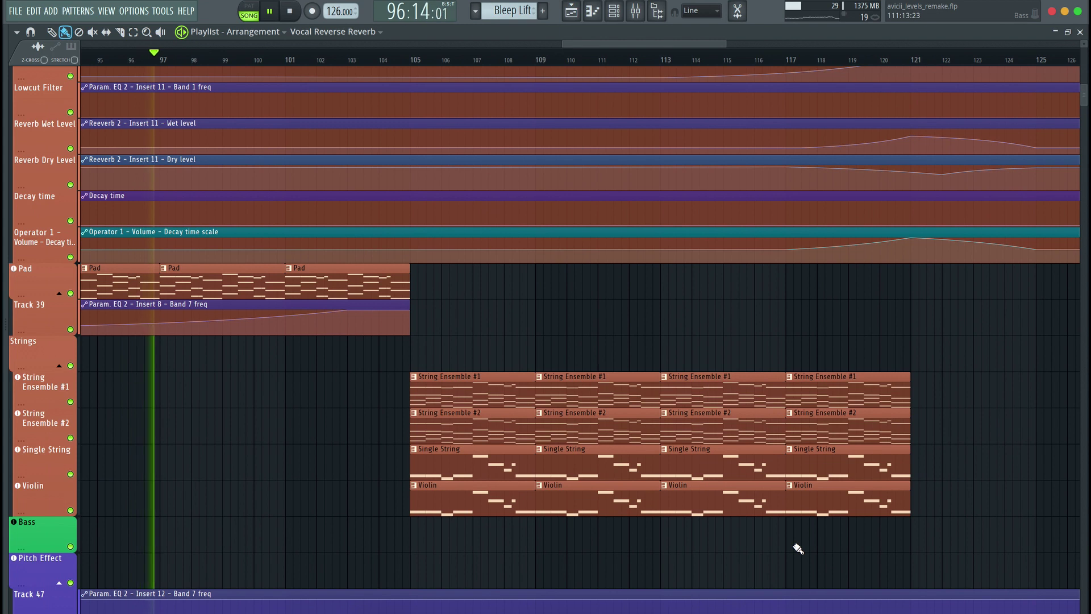
{"action": "scroll", "coordinate": [798, 548], "scroll_direction": "down", "scroll_amount": 3}
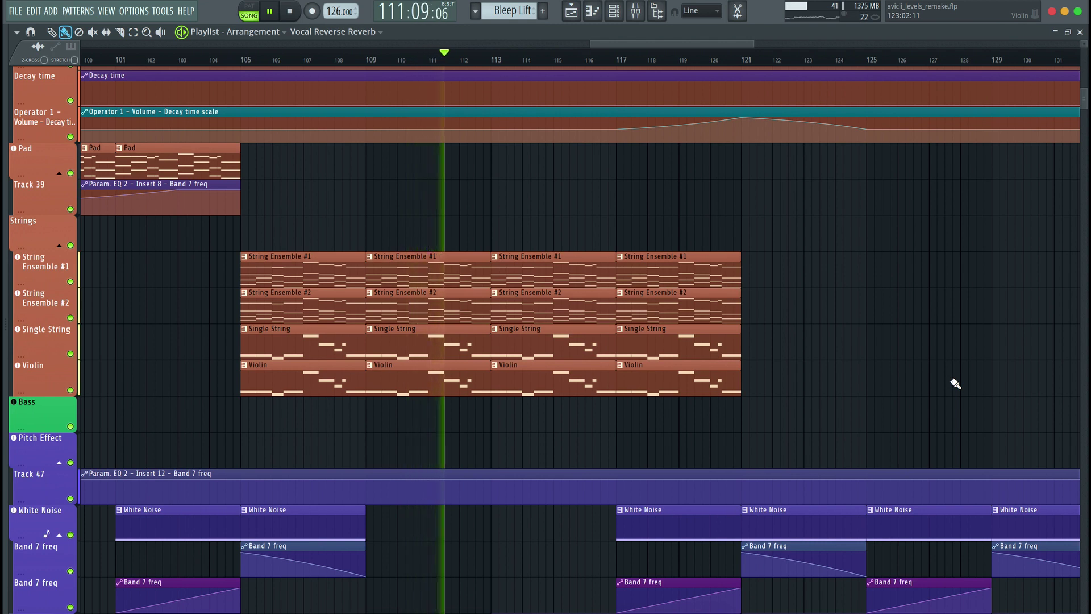
{"action": "scroll", "coordinate": [955, 384], "scroll_direction": "down", "scroll_amount": 6}
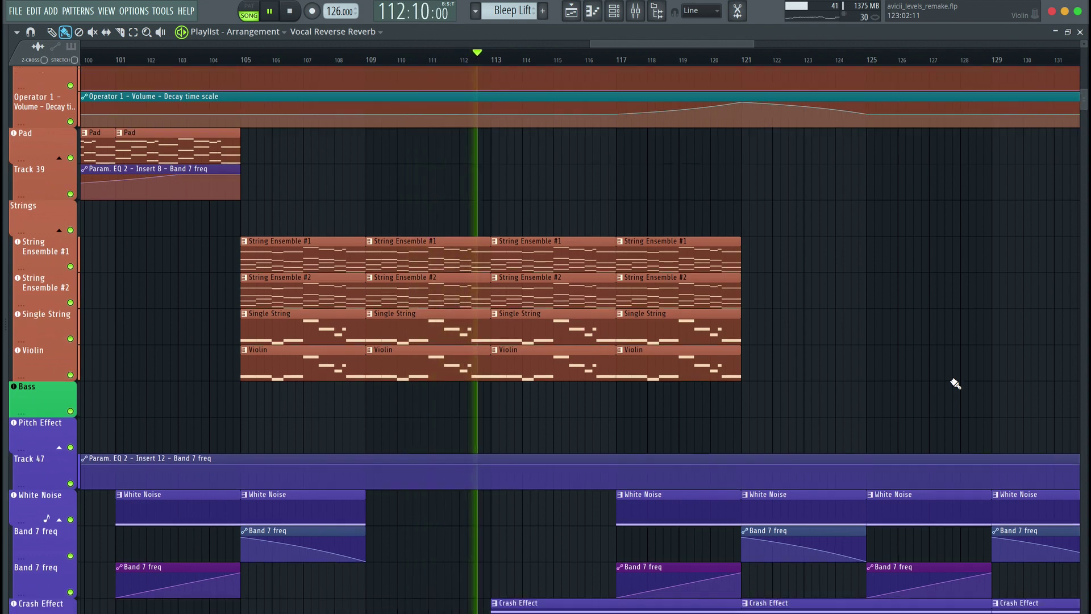
Examine the thin strings, arpeggio automation, short kick, hi-hat and Instruments Bus clips in the build-up from bar 113 to 129.
{"action": "scroll", "coordinate": [955, 384], "scroll_direction": "up", "scroll_amount": 15}
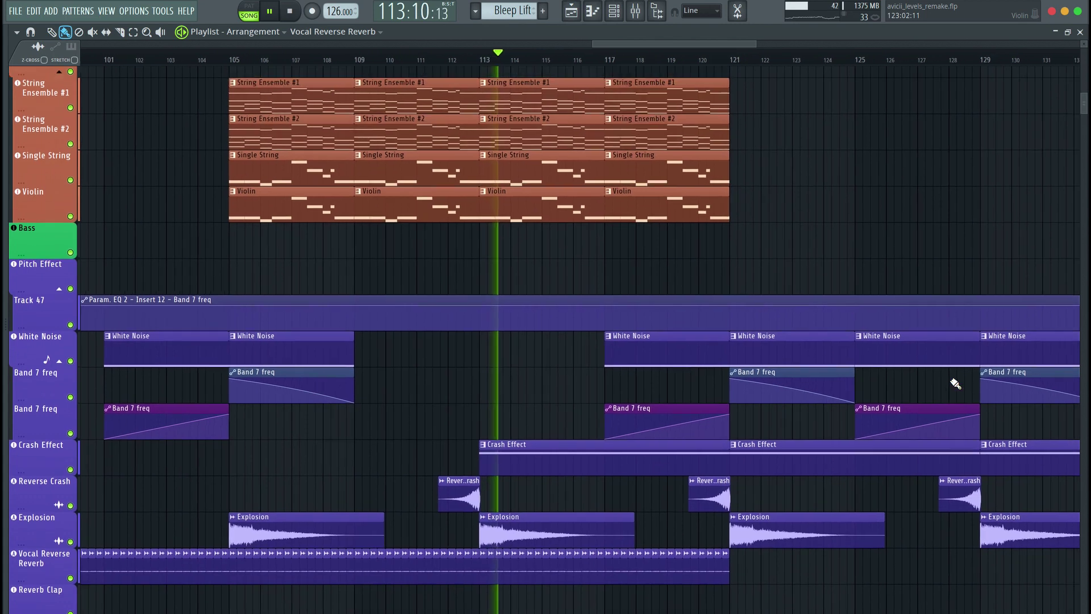
{"action": "scroll", "coordinate": [955, 384], "scroll_direction": "up", "scroll_amount": 9}
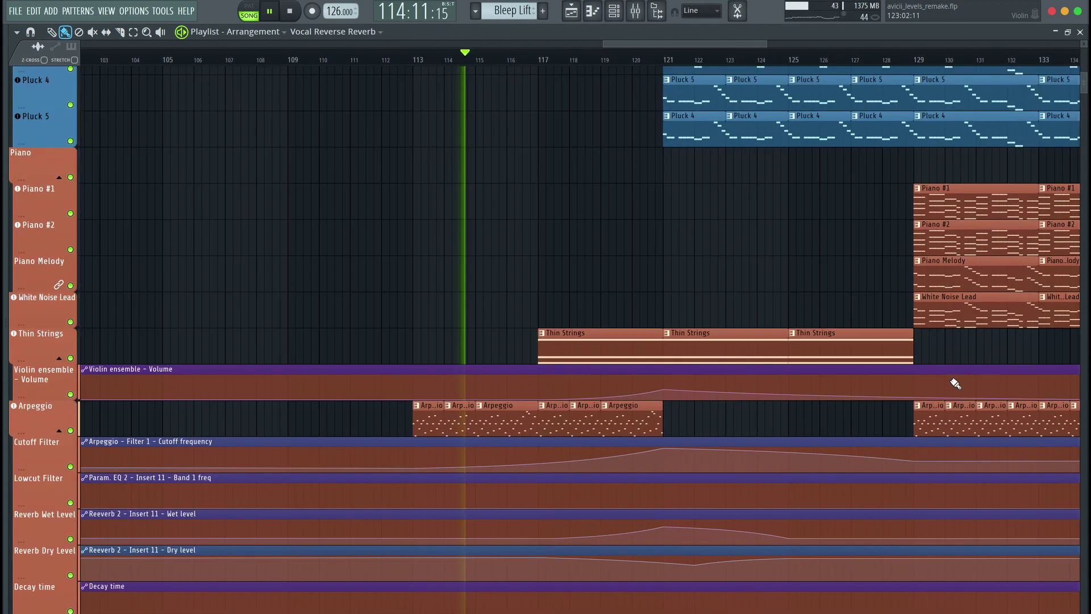
{"action": "scroll", "coordinate": [955, 384], "scroll_direction": "up", "scroll_amount": 12}
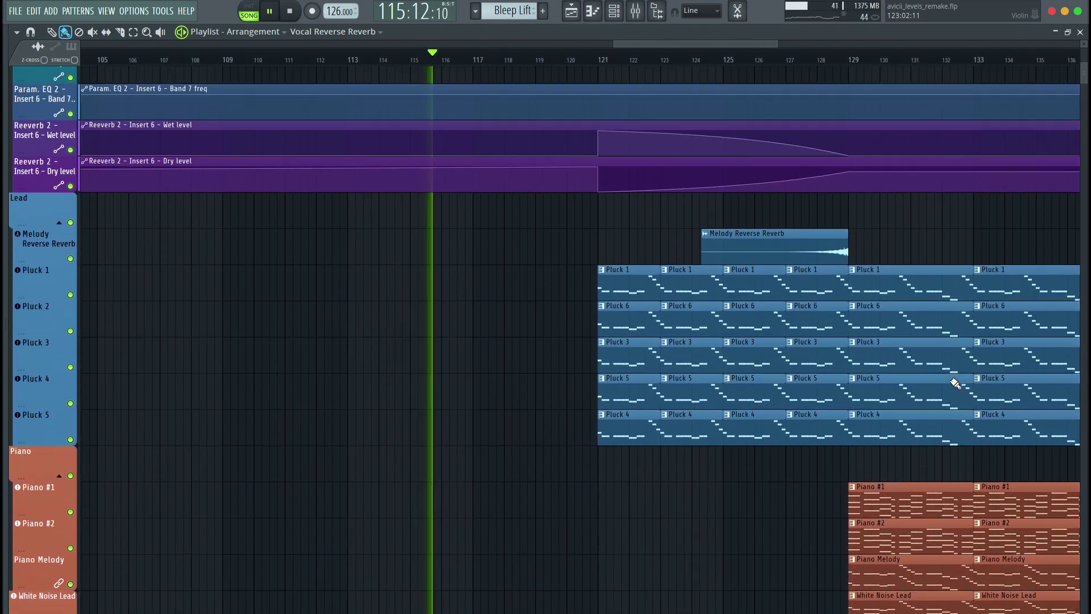
{"action": "scroll", "coordinate": [955, 384], "scroll_direction": "up", "scroll_amount": 3}
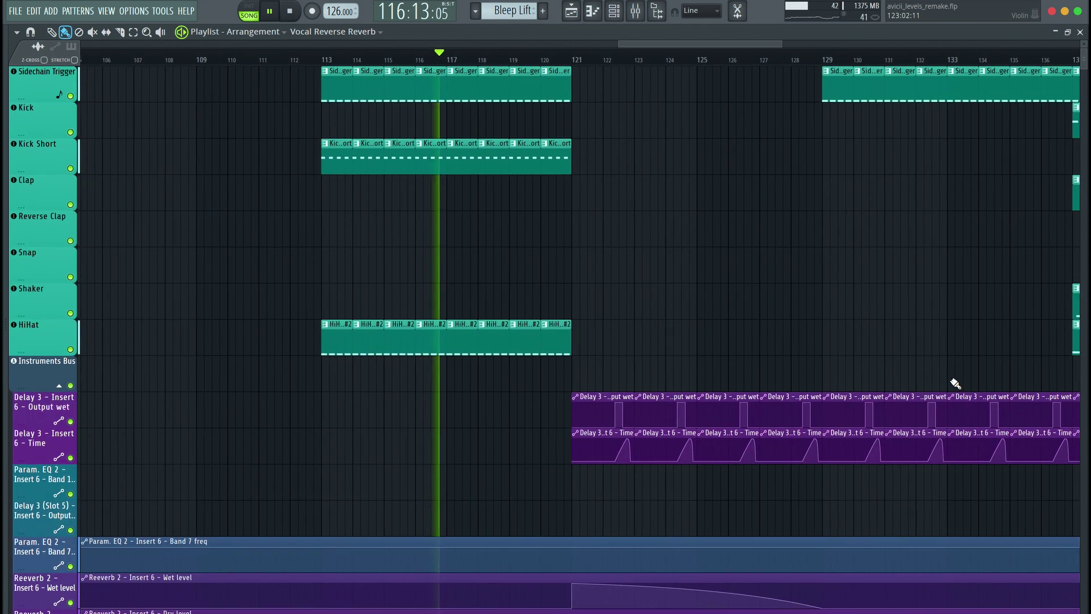
{"action": "scroll", "coordinate": [955, 383], "scroll_direction": "down", "scroll_amount": 17}
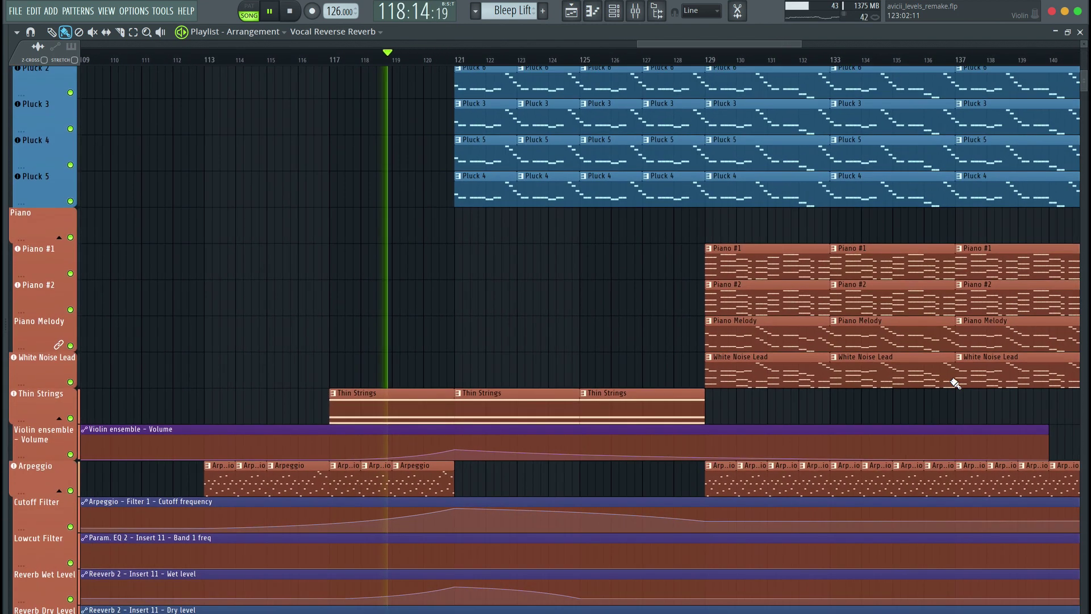
{"action": "scroll", "coordinate": [955, 383], "scroll_direction": "down", "scroll_amount": 4}
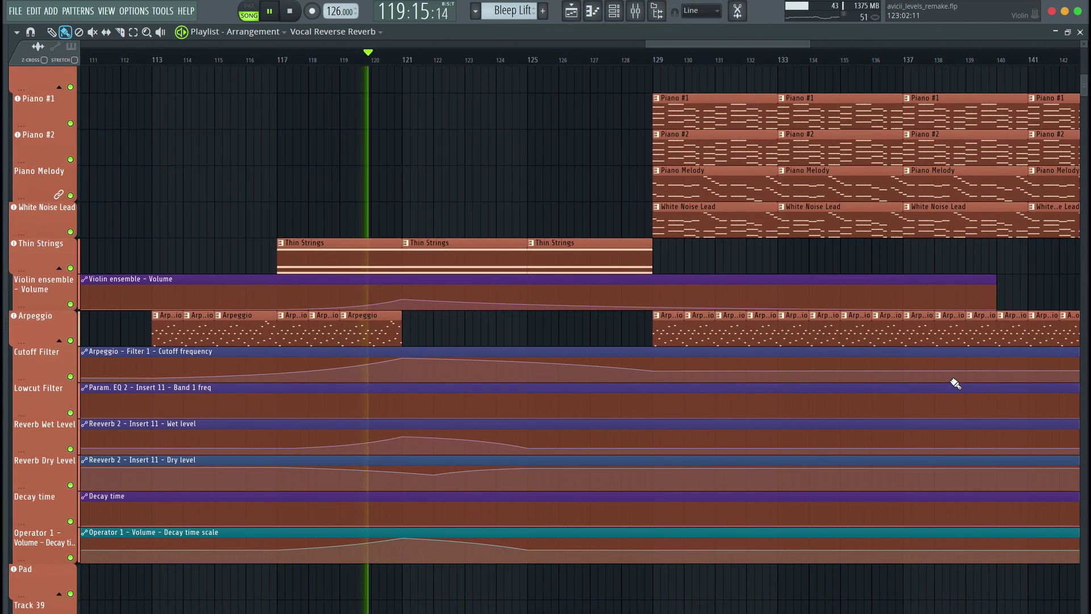
{"action": "scroll", "coordinate": [955, 383], "scroll_direction": "up", "scroll_amount": 9}
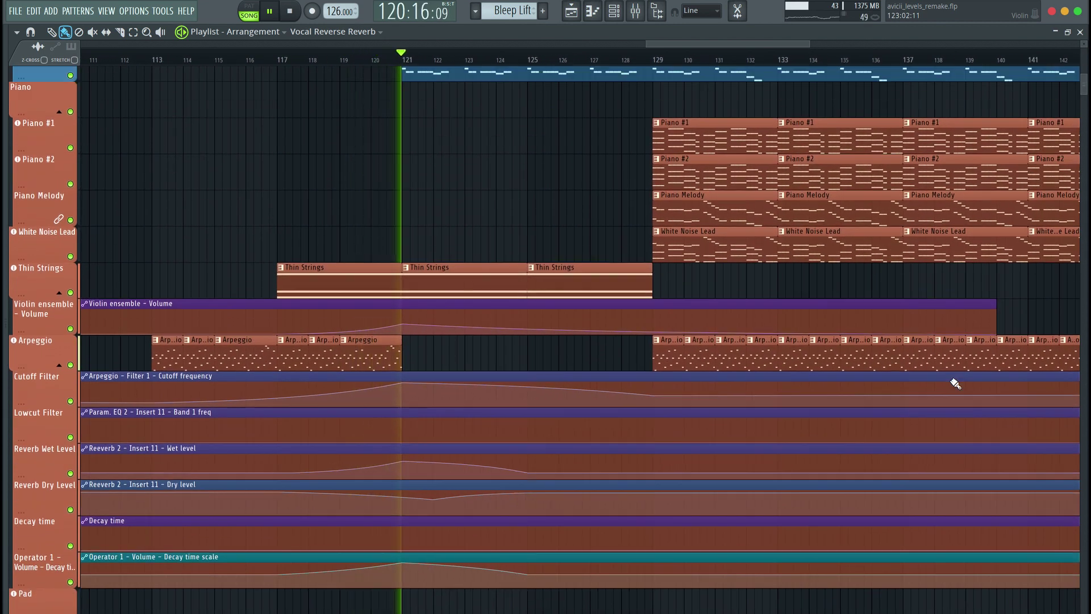
{"action": "scroll", "coordinate": [955, 383], "scroll_direction": "up", "scroll_amount": 3}
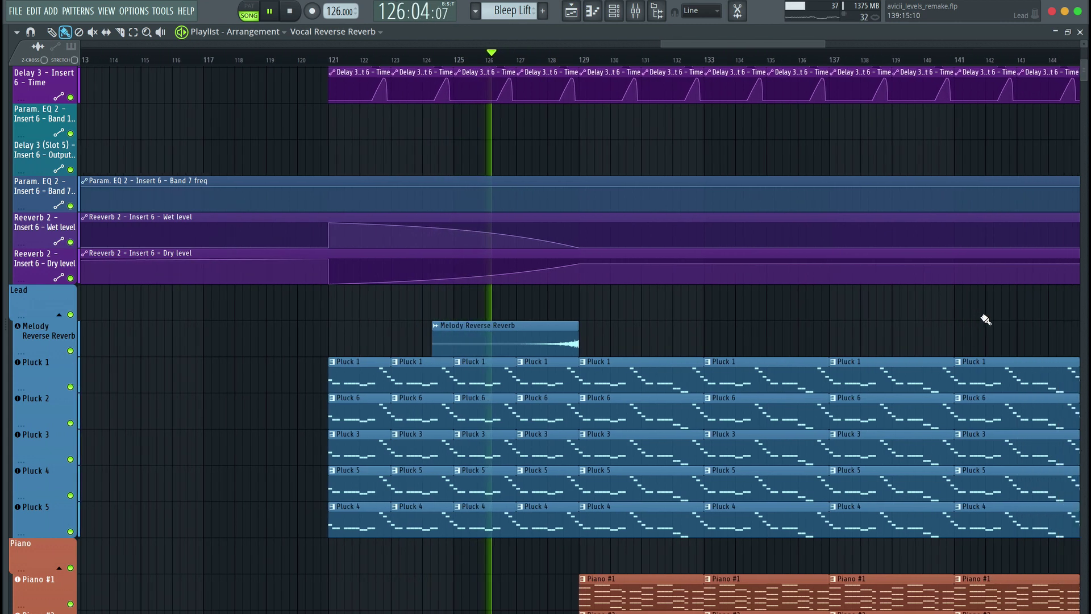
Examine the reversed melody reverb, plucks, piano layers, arpeggio, bass and noise effects around the transition at bar 129.
{"action": "scroll", "coordinate": [986, 320], "scroll_direction": "down", "scroll_amount": 1}
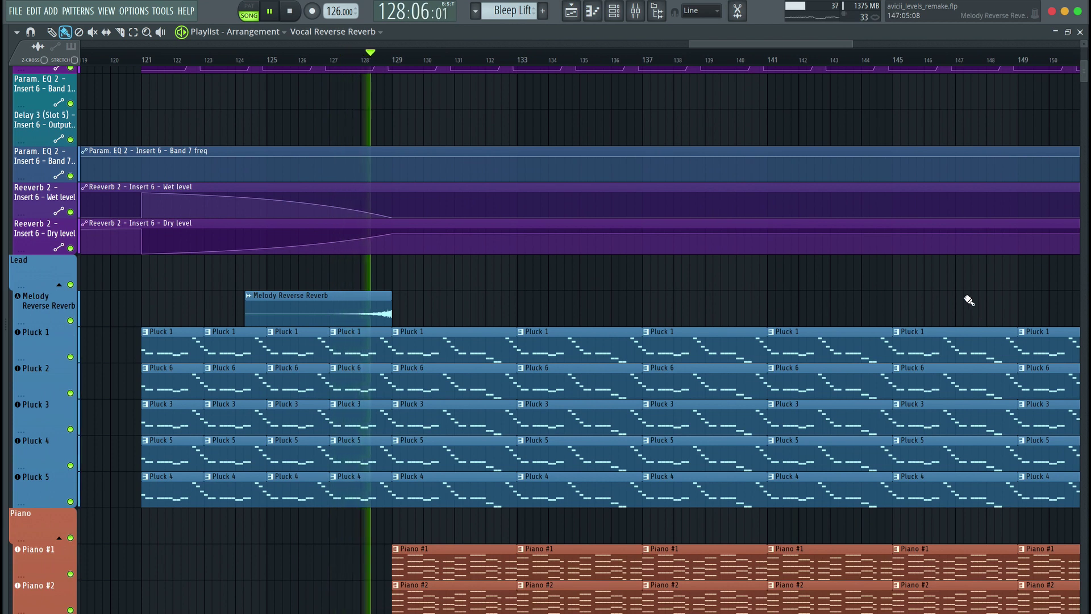
{"action": "scroll", "coordinate": [969, 300], "scroll_direction": "down", "scroll_amount": 1}
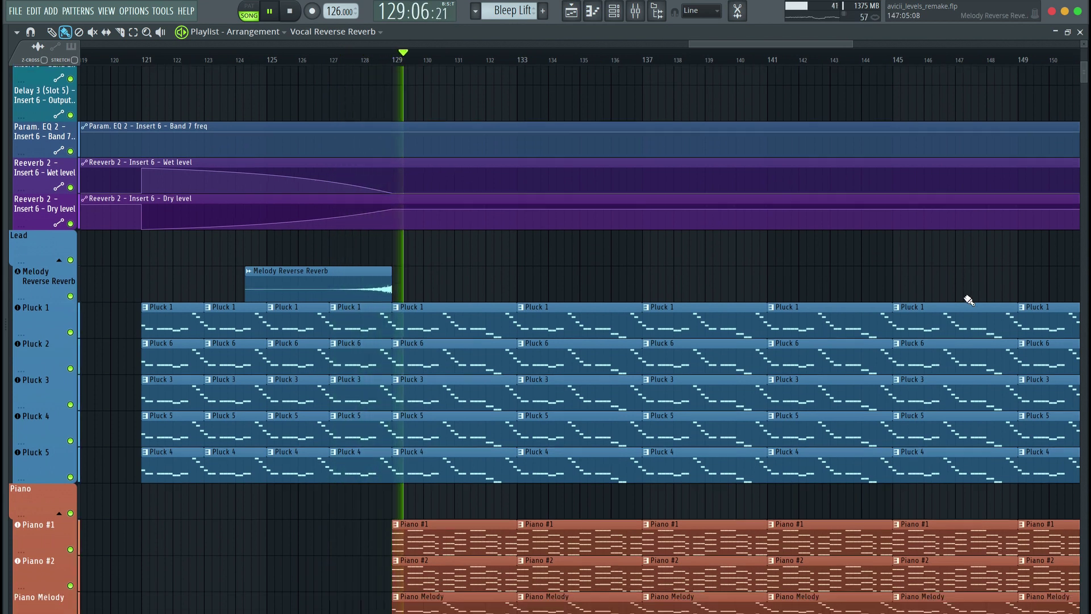
{"action": "scroll", "coordinate": [969, 300], "scroll_direction": "down", "scroll_amount": 6}
{"action": "scroll", "coordinate": [969, 300], "scroll_direction": "down", "scroll_amount": 4}
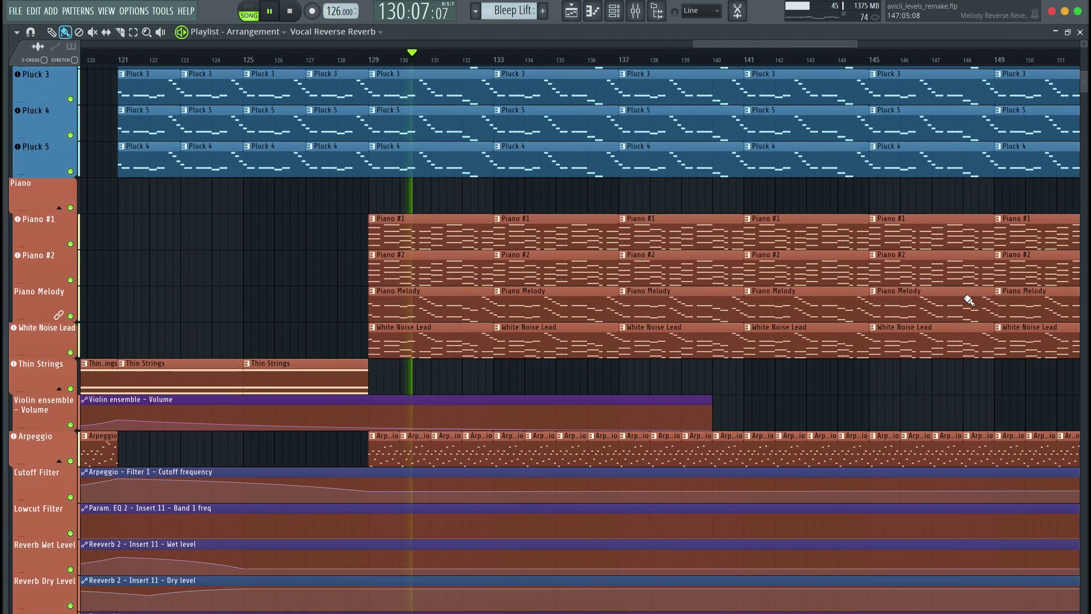
{"action": "scroll", "coordinate": [968, 300], "scroll_direction": "down", "scroll_amount": 12}
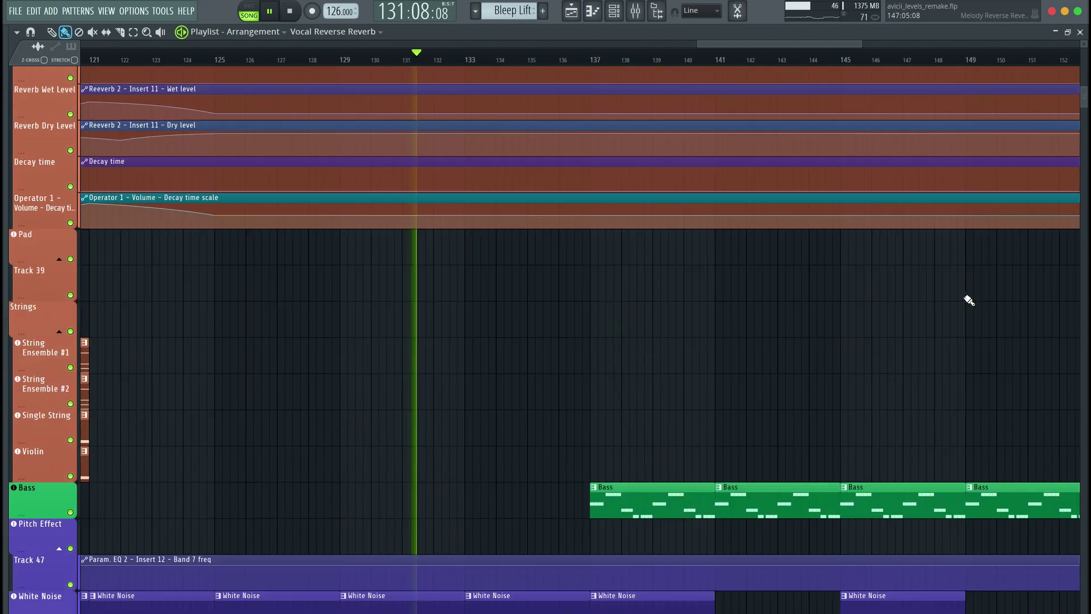
{"action": "scroll", "coordinate": [968, 300], "scroll_direction": "down", "scroll_amount": 20}
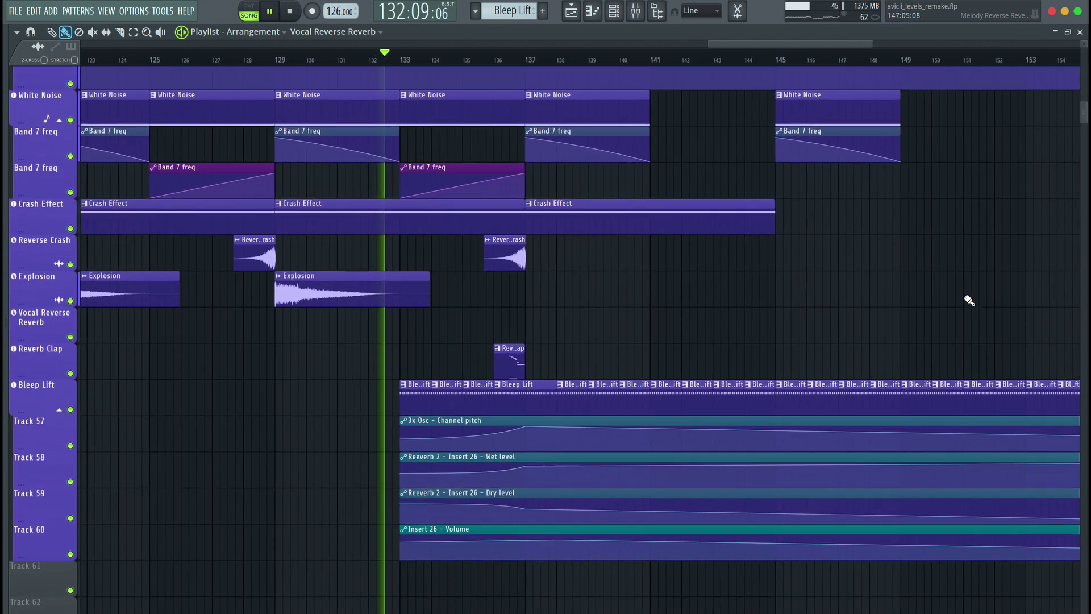
Examine the Bleep Lift with its pitch, reverb and volume automation, plus the effects, bass, arpeggio and pianos between bars 133 and 161.
{"action": "scroll", "coordinate": [969, 300], "scroll_direction": "down", "scroll_amount": 4}
{"action": "scroll", "coordinate": [475, 326], "scroll_direction": "up", "scroll_amount": 5}
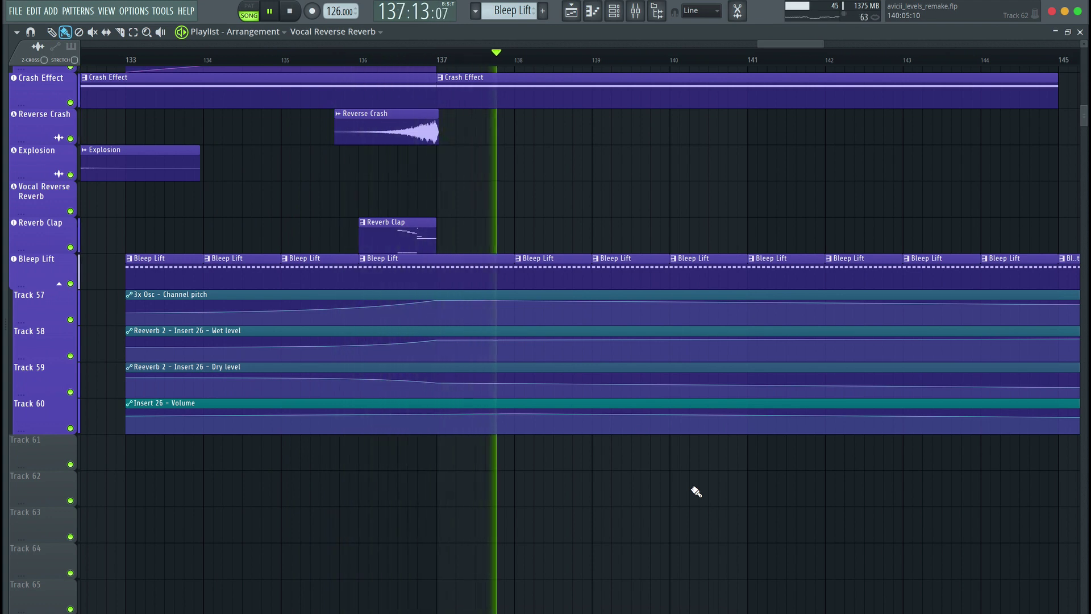
{"action": "scroll", "coordinate": [696, 491], "scroll_direction": "down", "scroll_amount": 1}
{"action": "scroll", "coordinate": [696, 491], "scroll_direction": "down", "scroll_amount": 5}
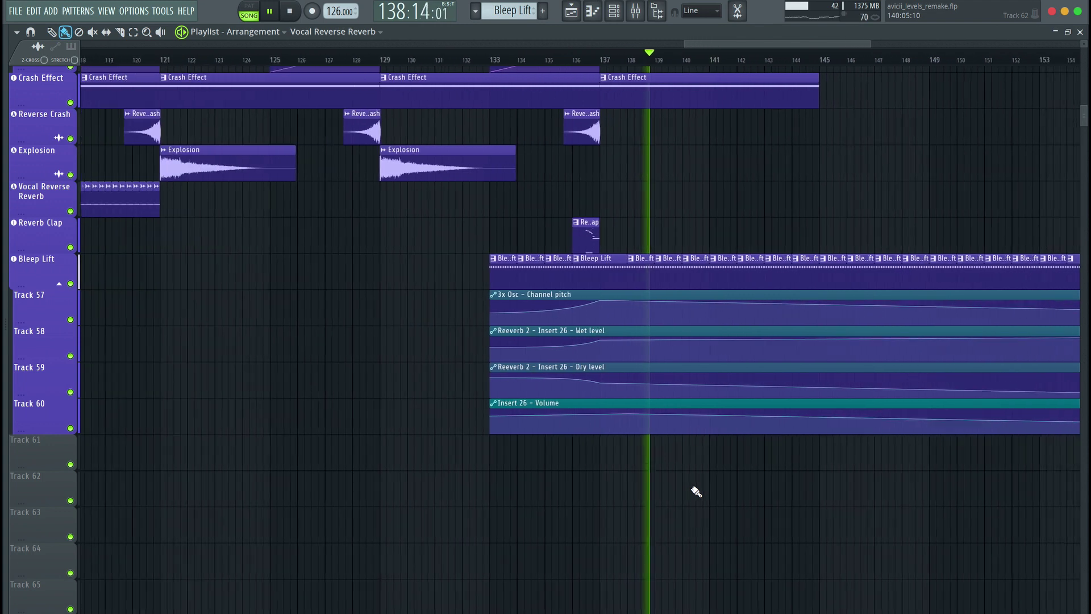
{"action": "scroll", "coordinate": [696, 492], "scroll_direction": "up", "scroll_amount": 5}
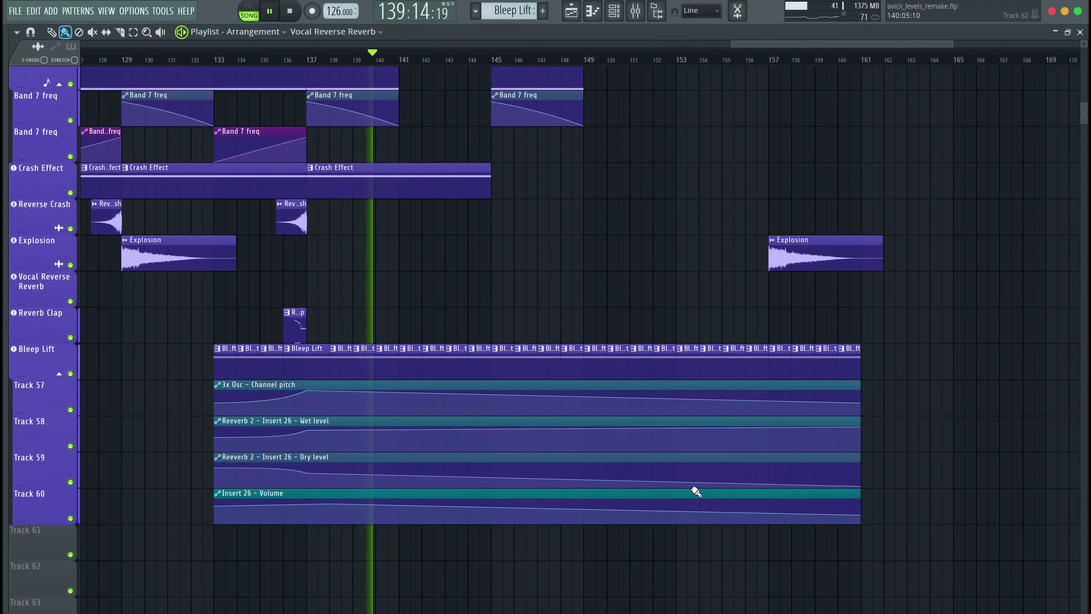
{"action": "scroll", "coordinate": [696, 491], "scroll_direction": "up", "scroll_amount": 5}
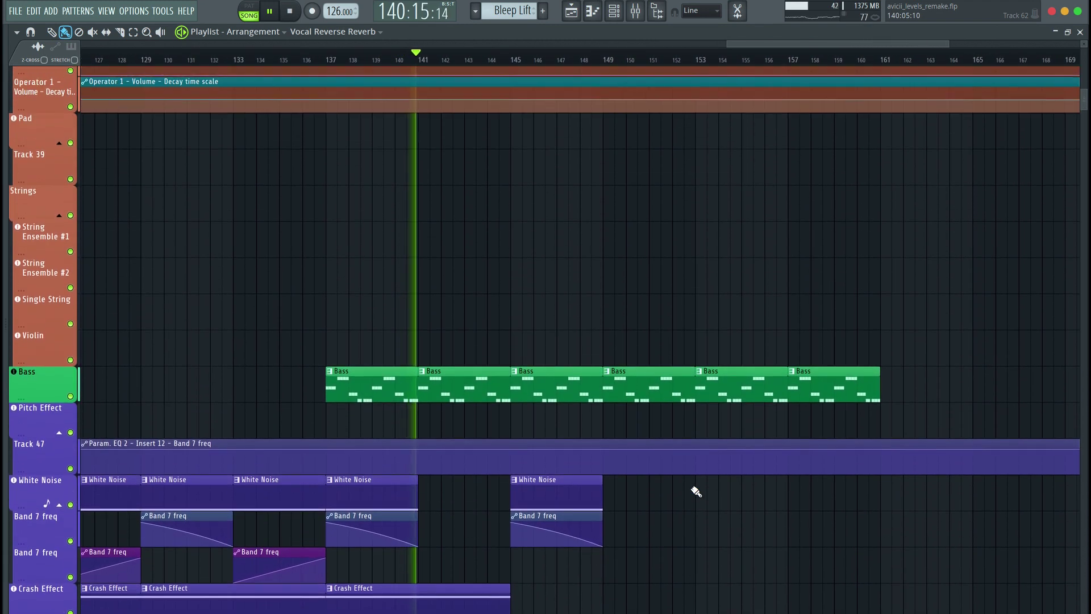
{"action": "scroll", "coordinate": [696, 492], "scroll_direction": "up", "scroll_amount": 12}
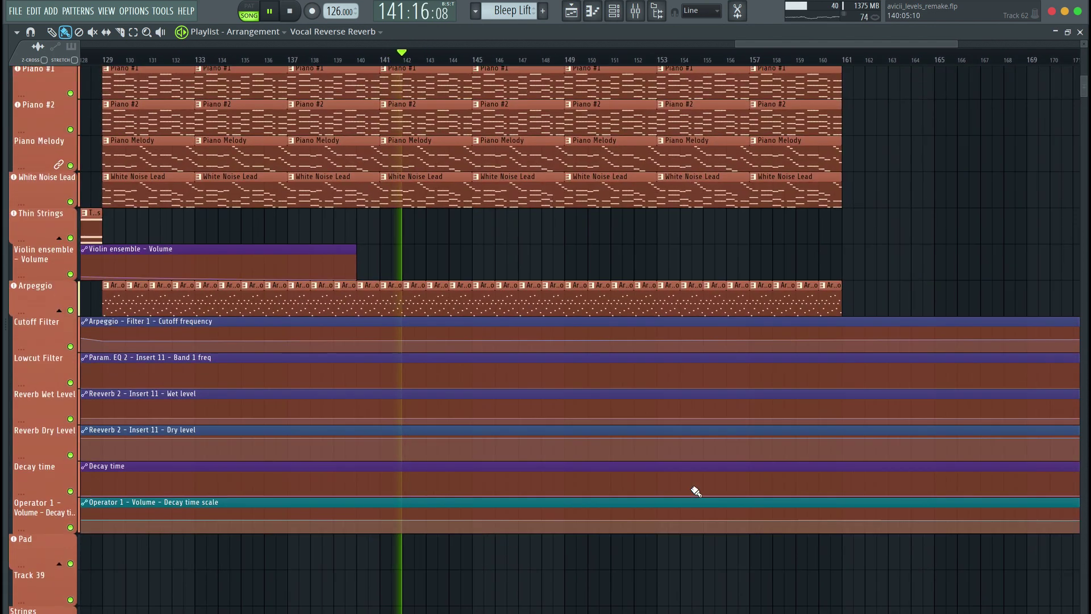
Examine the piano, pluck, Instruments Bus and drum tracks between bars 129 and 177 during playback.
{"action": "scroll", "coordinate": [696, 492], "scroll_direction": "up", "scroll_amount": 7}
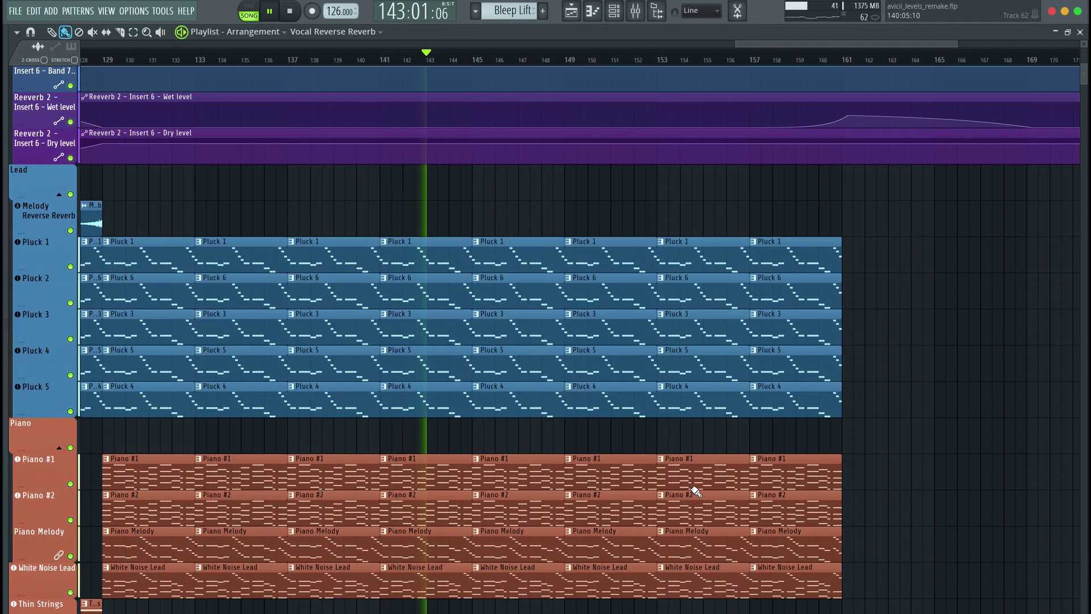
{"action": "scroll", "coordinate": [696, 492], "scroll_direction": "up", "scroll_amount": 6}
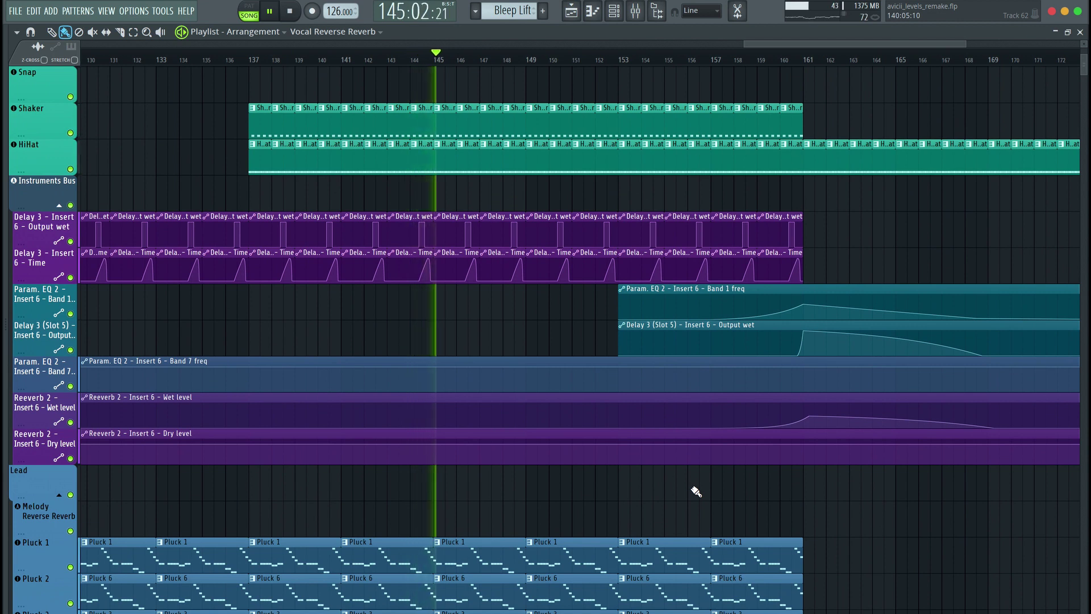
{"action": "scroll", "coordinate": [696, 491], "scroll_direction": "up", "scroll_amount": 4}
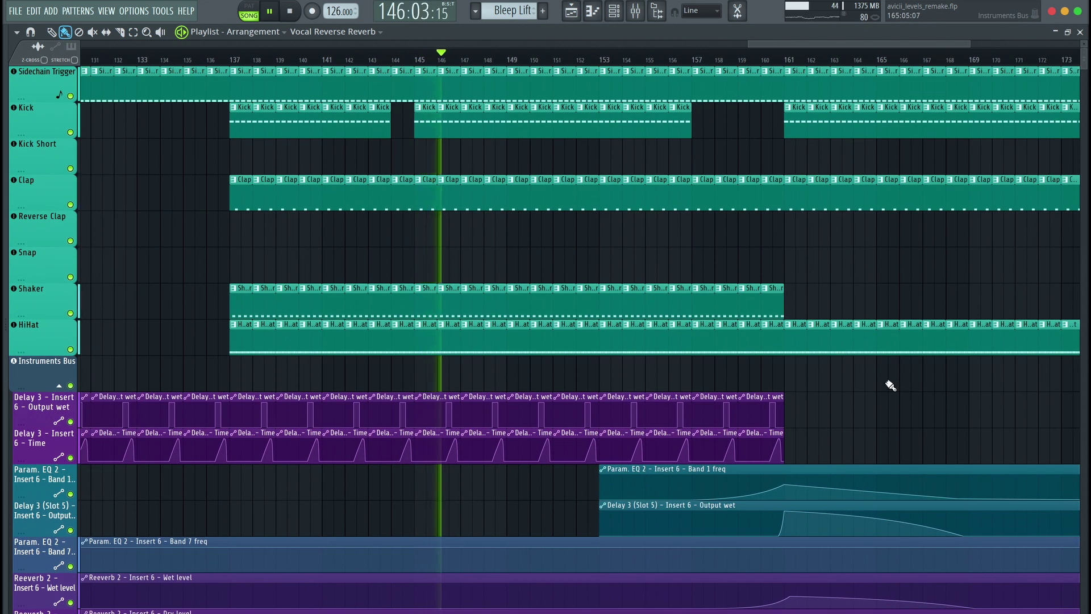
{"action": "scroll", "coordinate": [919, 421], "scroll_direction": "right", "scroll_amount": 3}
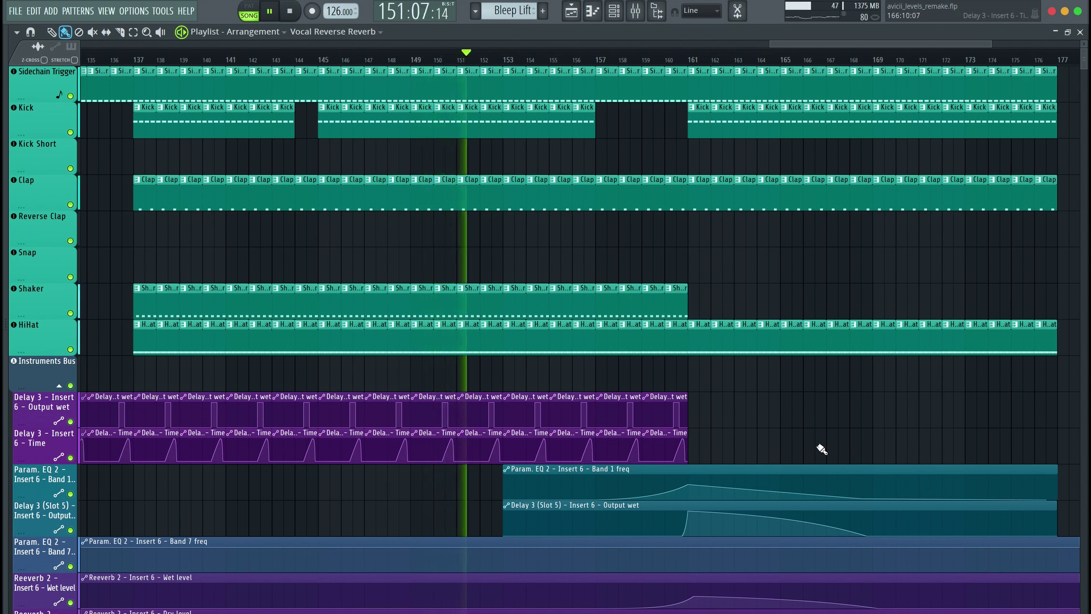
{"action": "scroll", "coordinate": [822, 449], "scroll_direction": "right", "scroll_amount": 3}
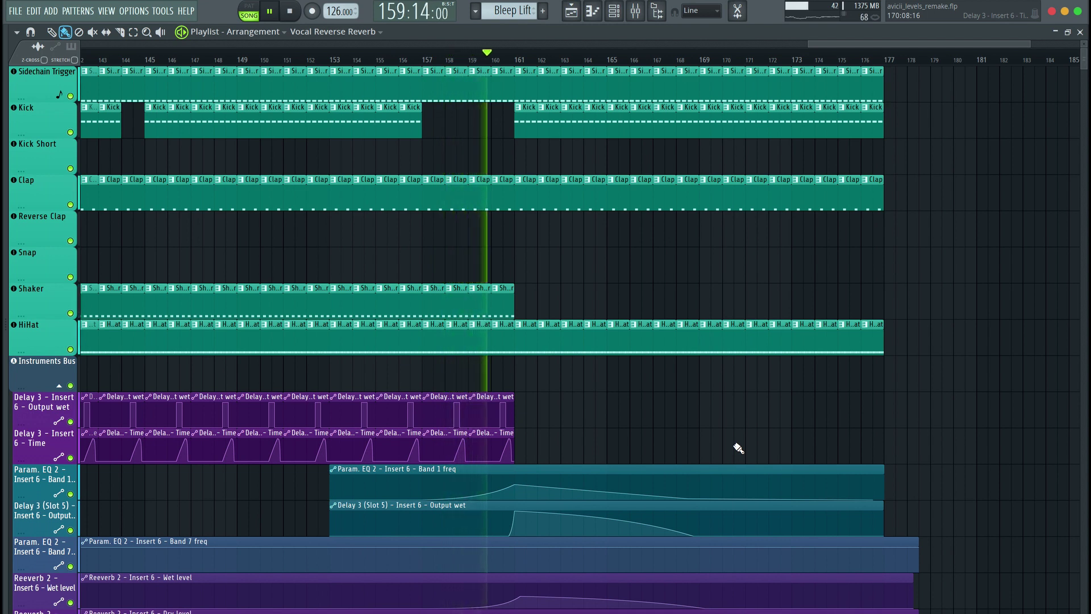
Examine how the delay, EQ and reverb automation, plucks, pianos and arpeggio lead into the outro from bar 161.
{"action": "scroll", "coordinate": [738, 448], "scroll_direction": "down", "scroll_amount": 2}
{"action": "scroll", "coordinate": [737, 449], "scroll_direction": "down", "scroll_amount": 3}
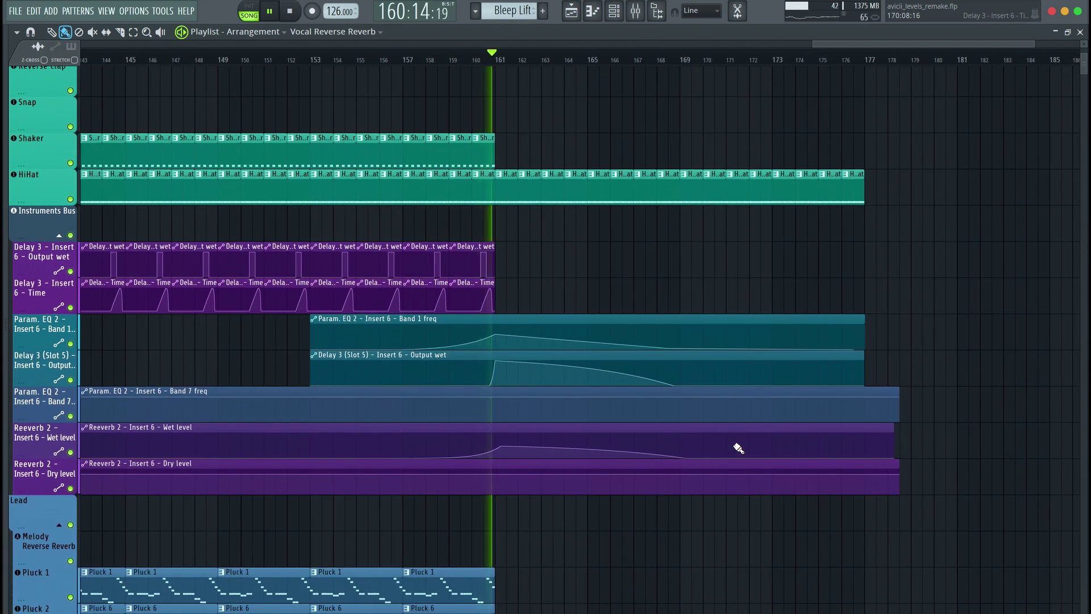
{"action": "scroll", "coordinate": [738, 449], "scroll_direction": "down", "scroll_amount": 9}
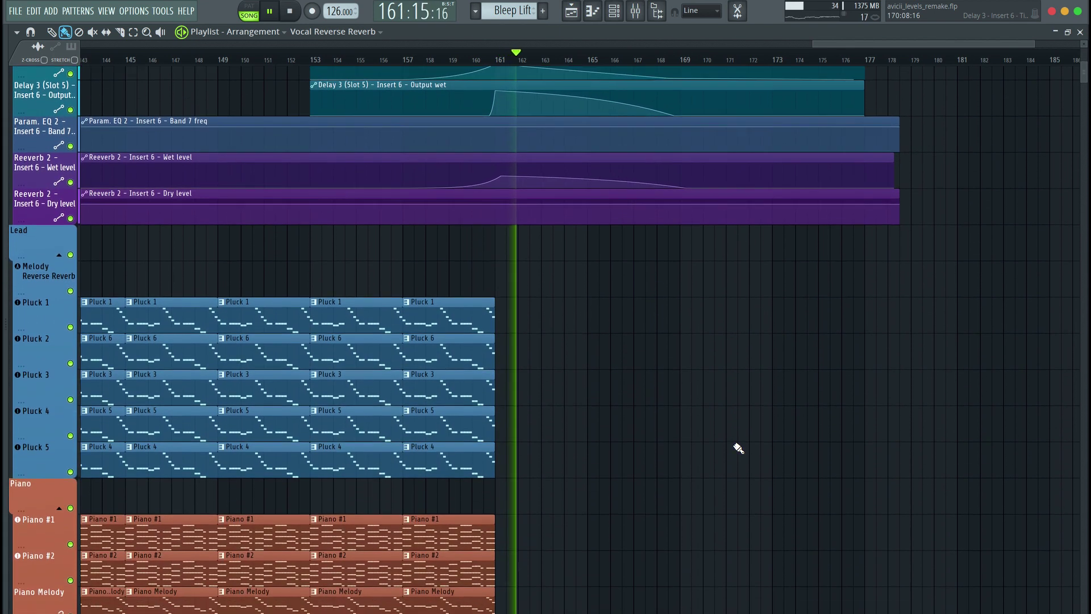
{"action": "scroll", "coordinate": [737, 449], "scroll_direction": "down", "scroll_amount": 14}
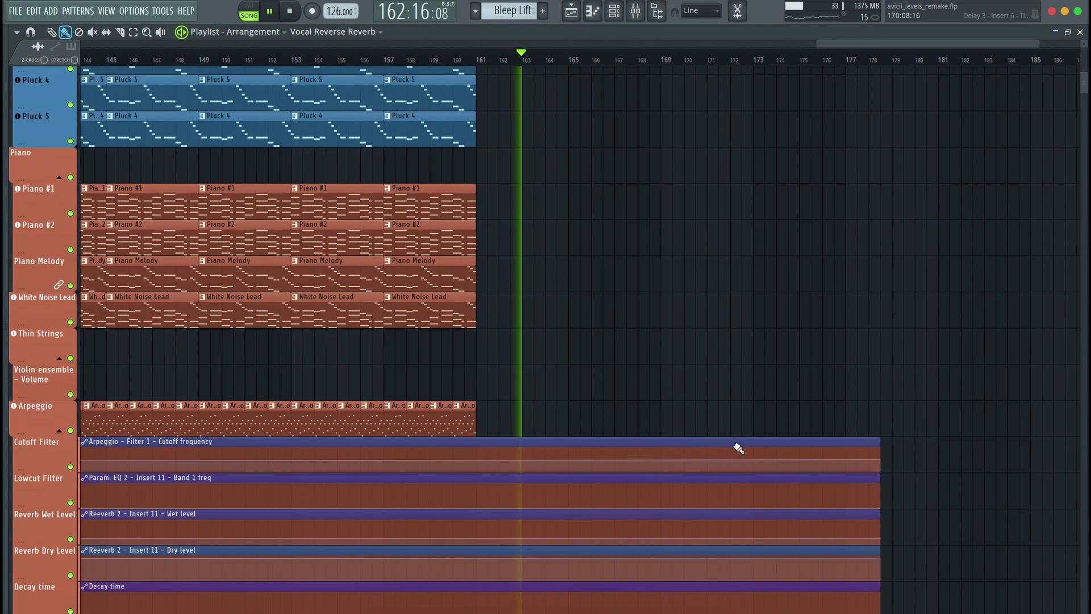
{"action": "scroll", "coordinate": [737, 448], "scroll_direction": "down", "scroll_amount": 7}
{"action": "scroll", "coordinate": [737, 449], "scroll_direction": "up", "scroll_amount": 20}
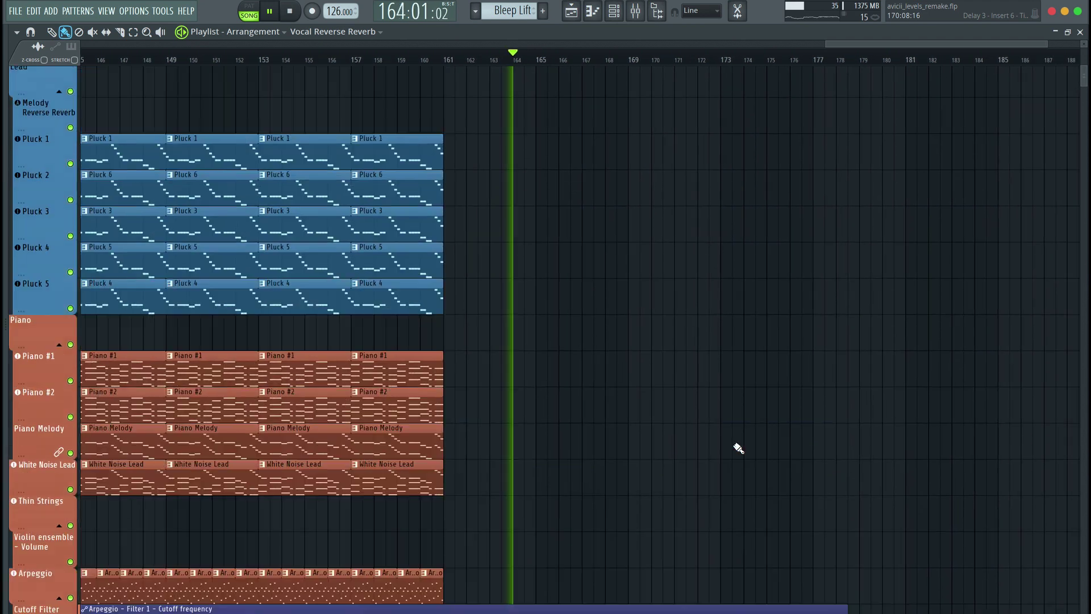
{"action": "scroll", "coordinate": [737, 448], "scroll_direction": "up", "scroll_amount": 12}
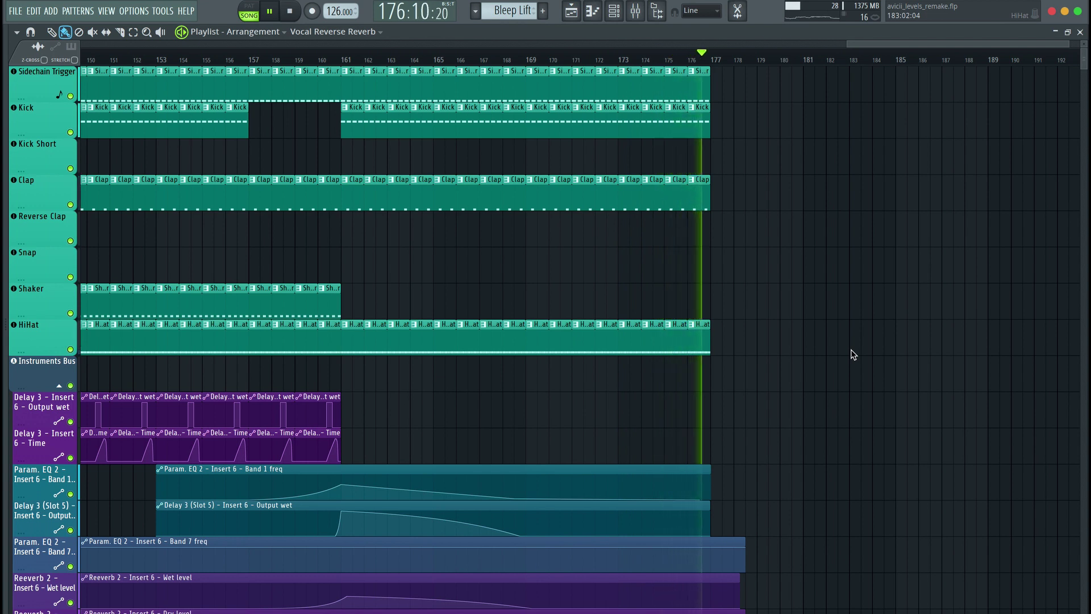
Stop playback and go back to the drum tracks at bar 1 of the arrangement.
{"action": "key", "text": "space"}
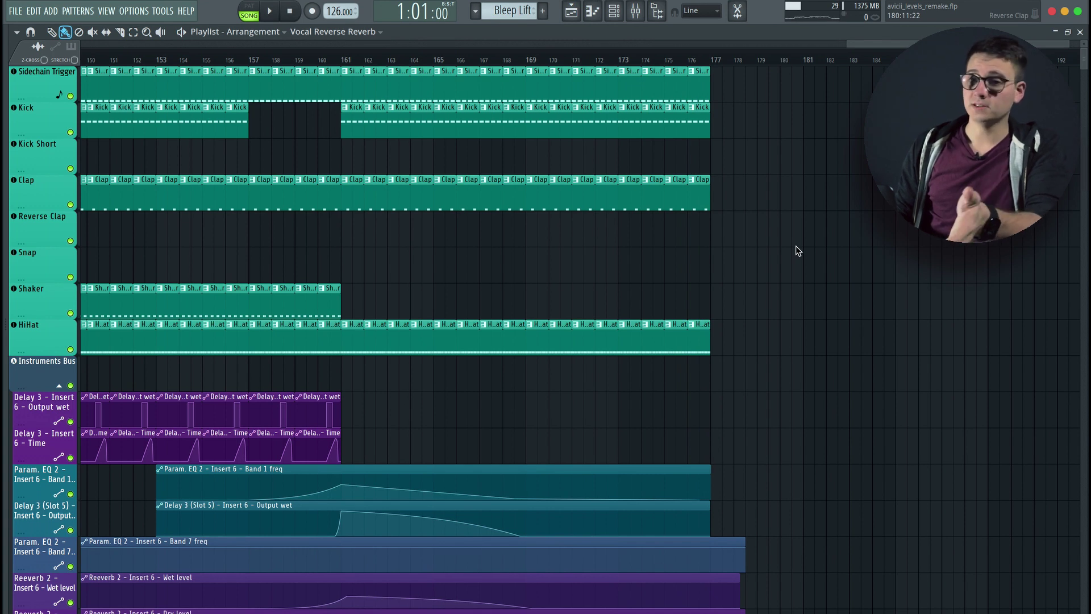
{"action": "scroll", "coordinate": [795, 245], "scroll_direction": "left", "scroll_amount": 15}
{"action": "scroll", "coordinate": [795, 245], "scroll_direction": "down", "scroll_amount": 1}
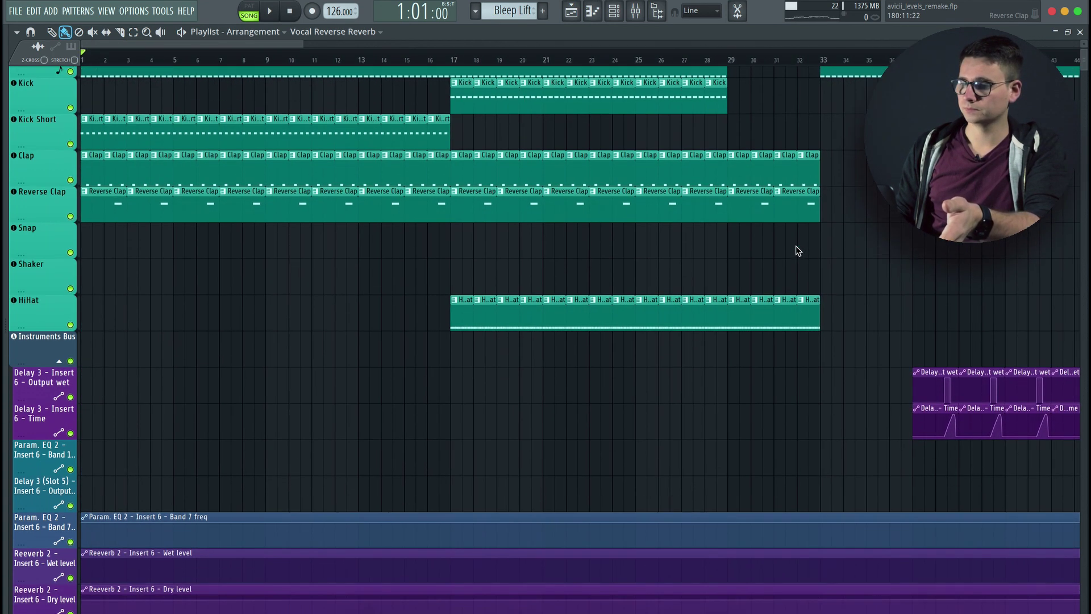
{"action": "scroll", "coordinate": [796, 246], "scroll_direction": "up", "scroll_amount": 1}
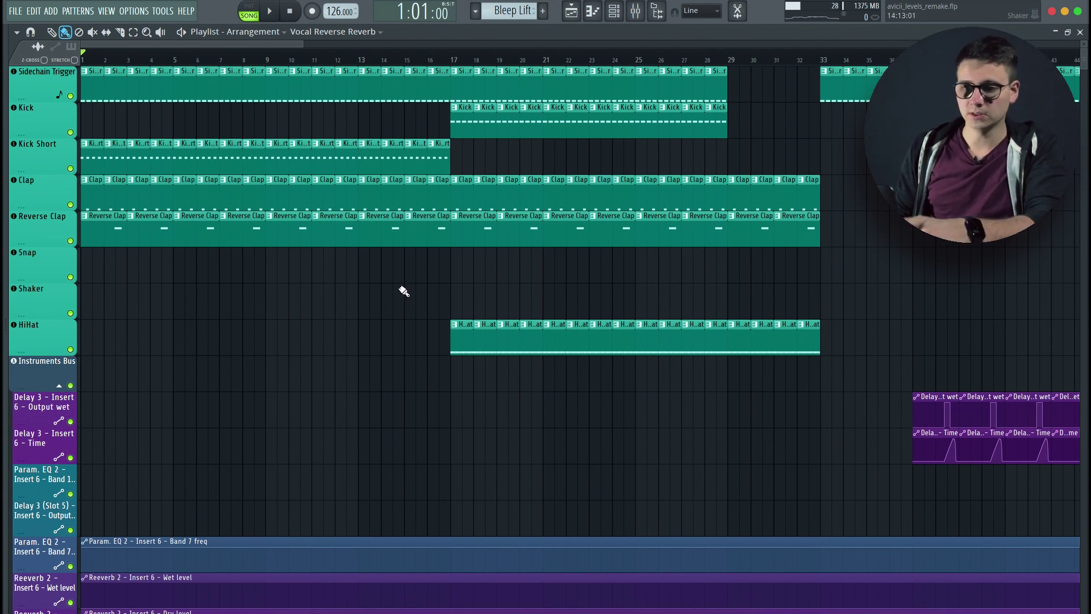
Inspect the notes of the Kick Short pattern and the operator 1 pitch envelope of its synth.
{"action": "double_click", "coordinate": [96, 161]}
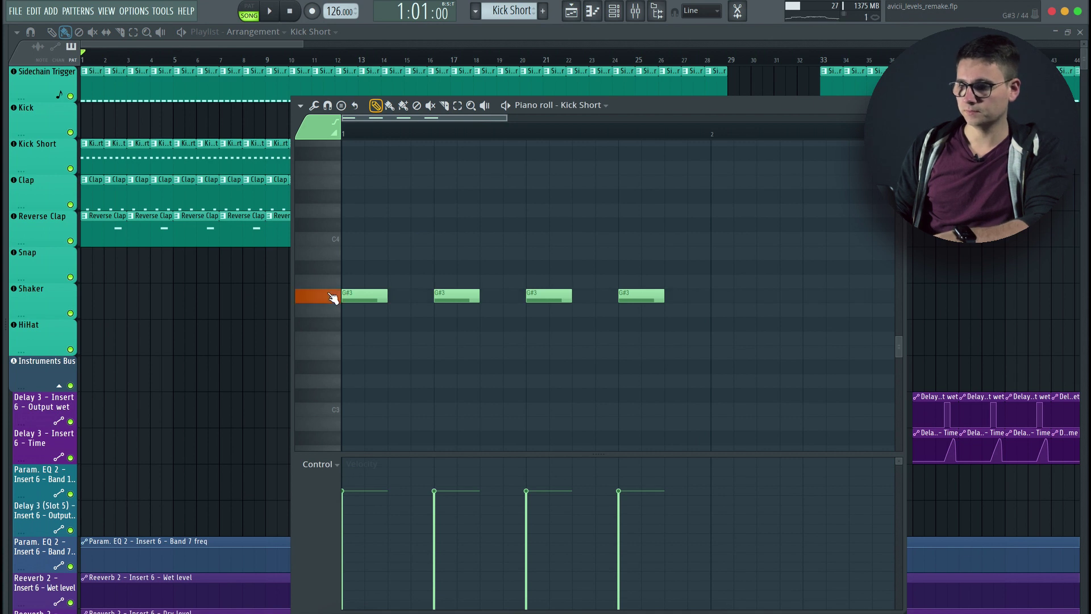
{"action": "key", "text": "Escape"}
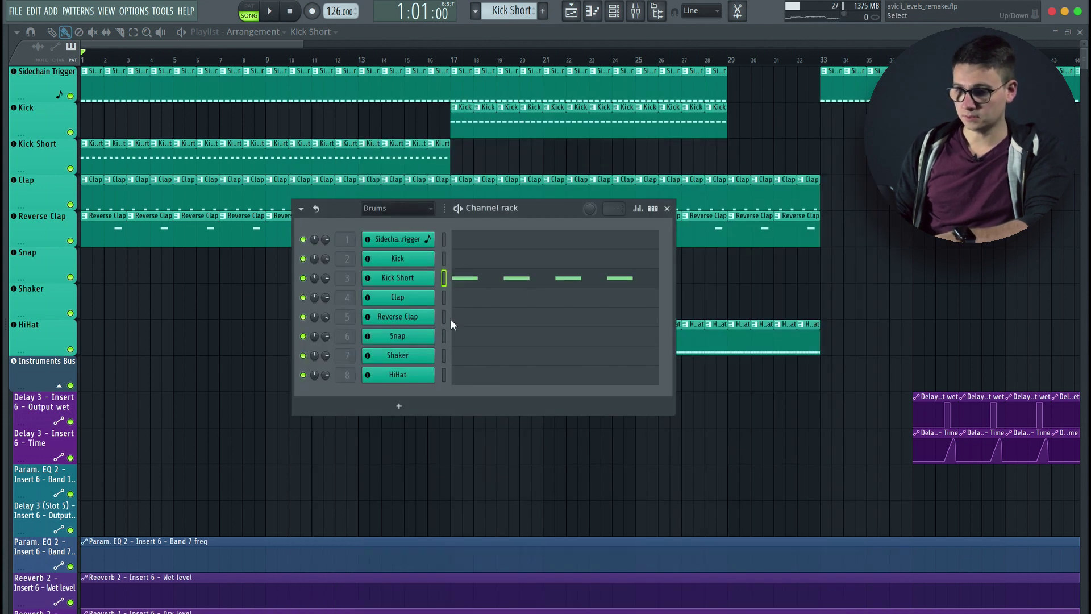
{"action": "left_click", "coordinate": [417, 278]}
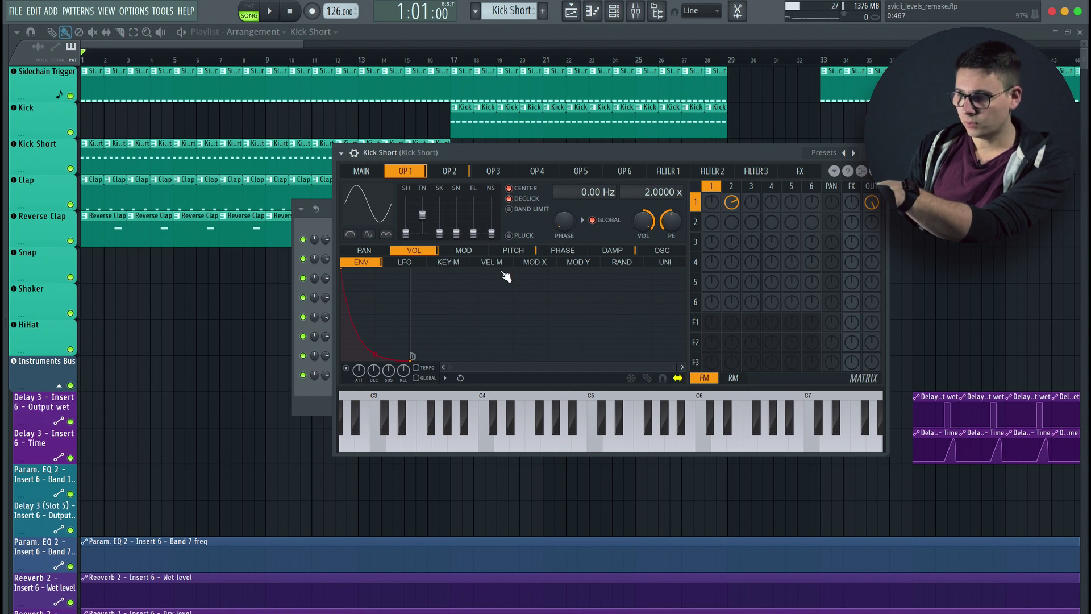
{"action": "left_click", "coordinate": [520, 254]}
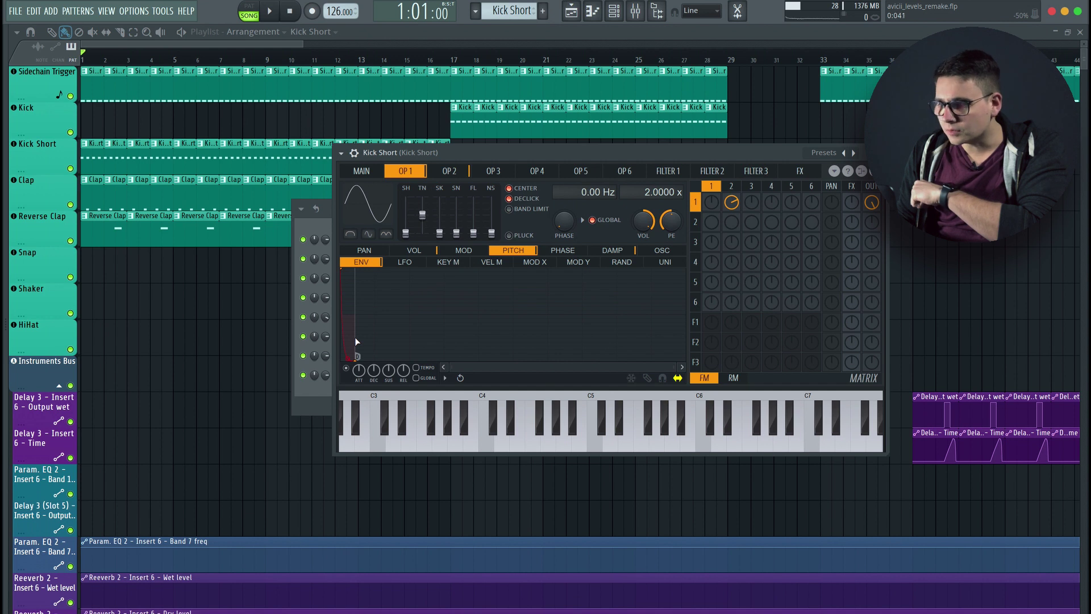
Audition the Kick Short sound at C5 and repeatedly at G#3.
{"action": "left_click", "coordinate": [600, 446]}
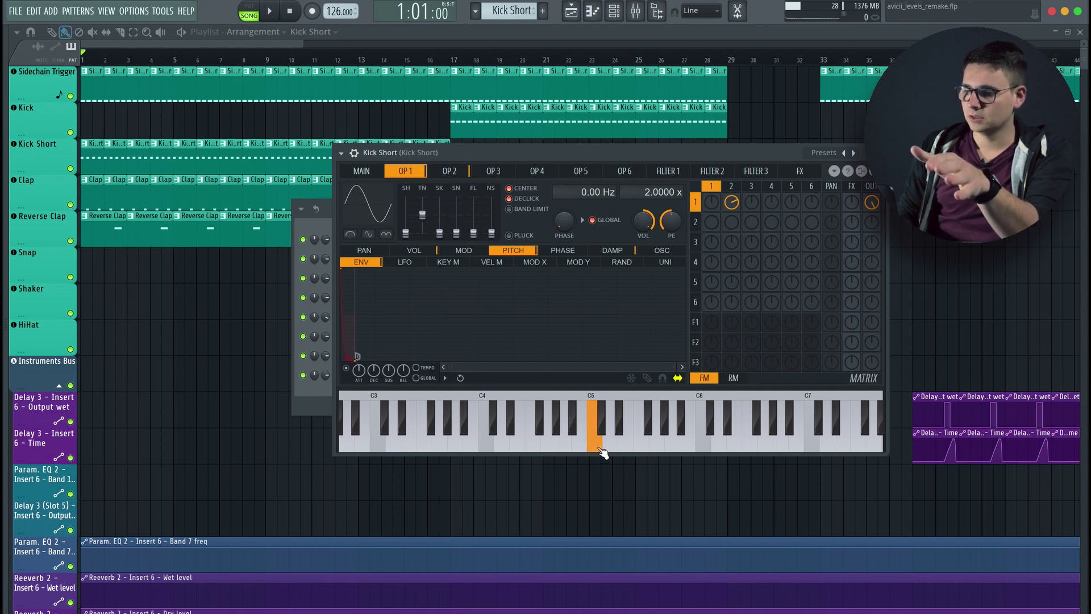
{"action": "left_click", "coordinate": [600, 446]}
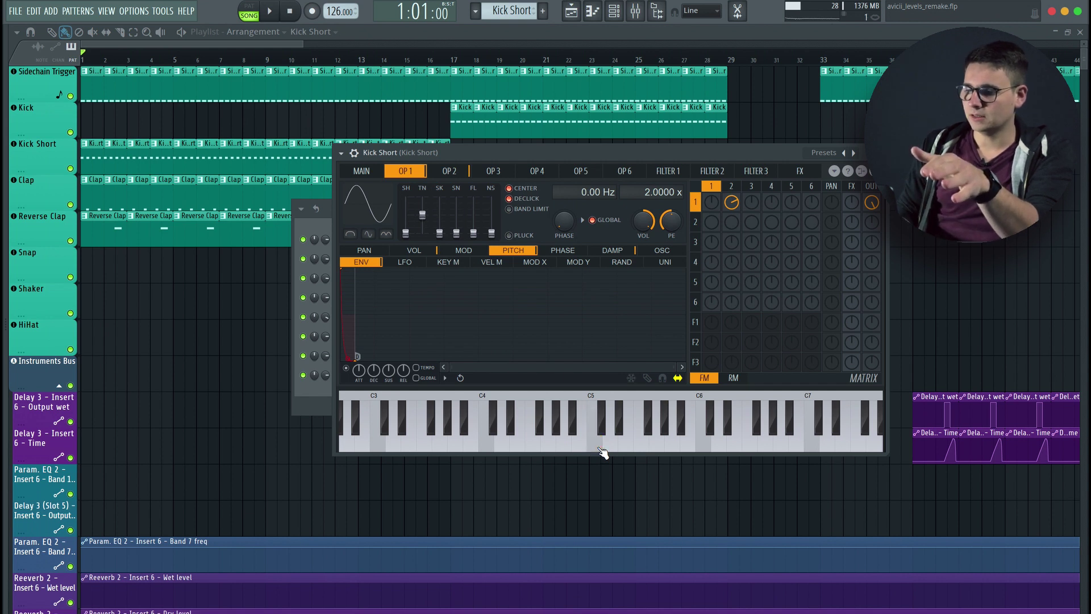
{"action": "left_click", "coordinate": [448, 420]}
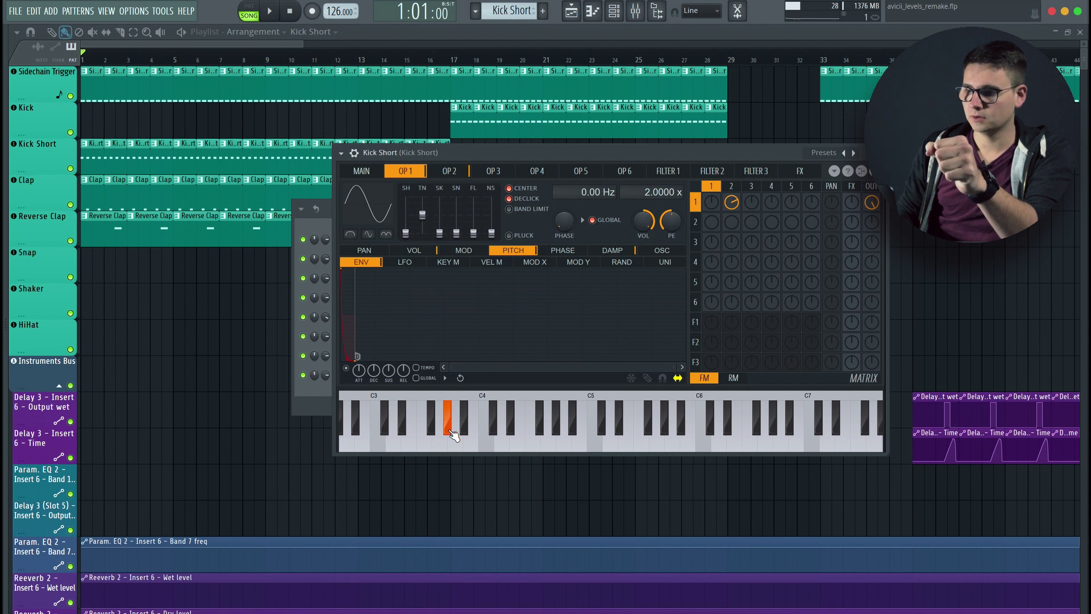
{"action": "left_click", "coordinate": [449, 429]}
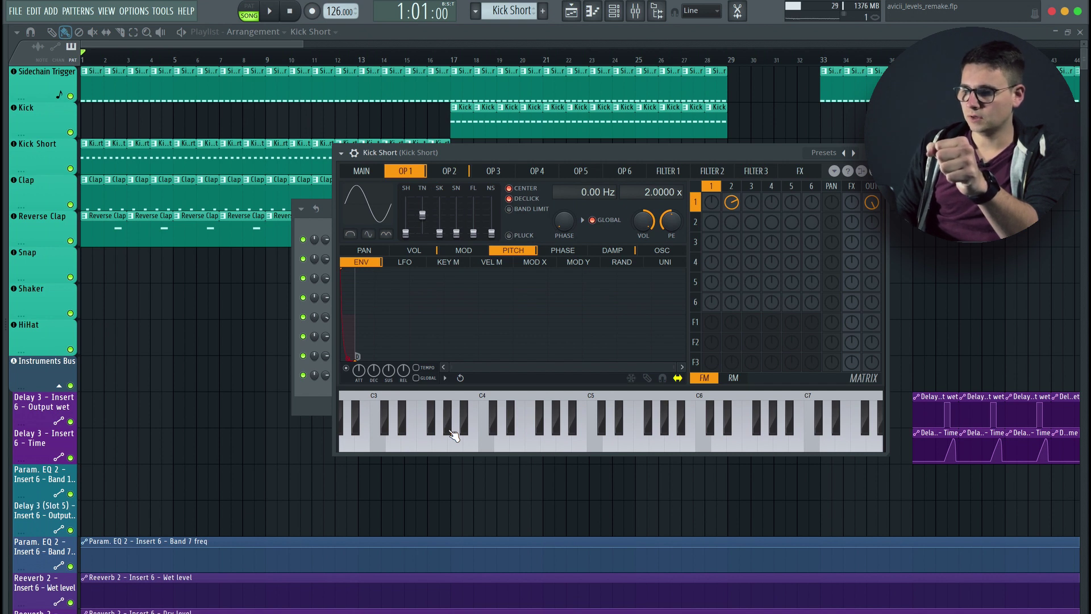
{"action": "left_click", "coordinate": [452, 432]}
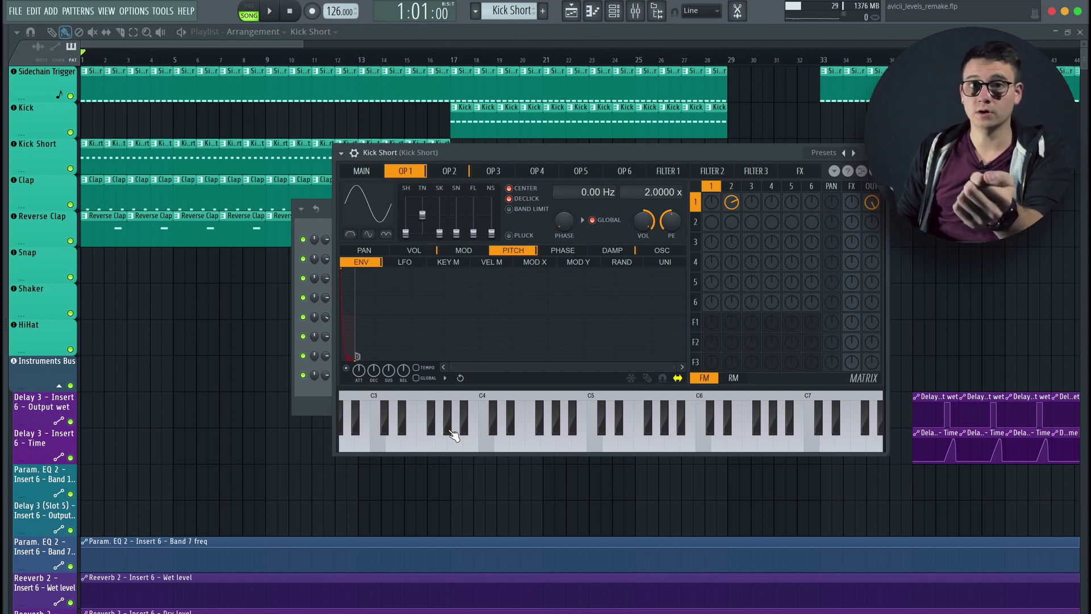
{"action": "left_click", "coordinate": [453, 432]}
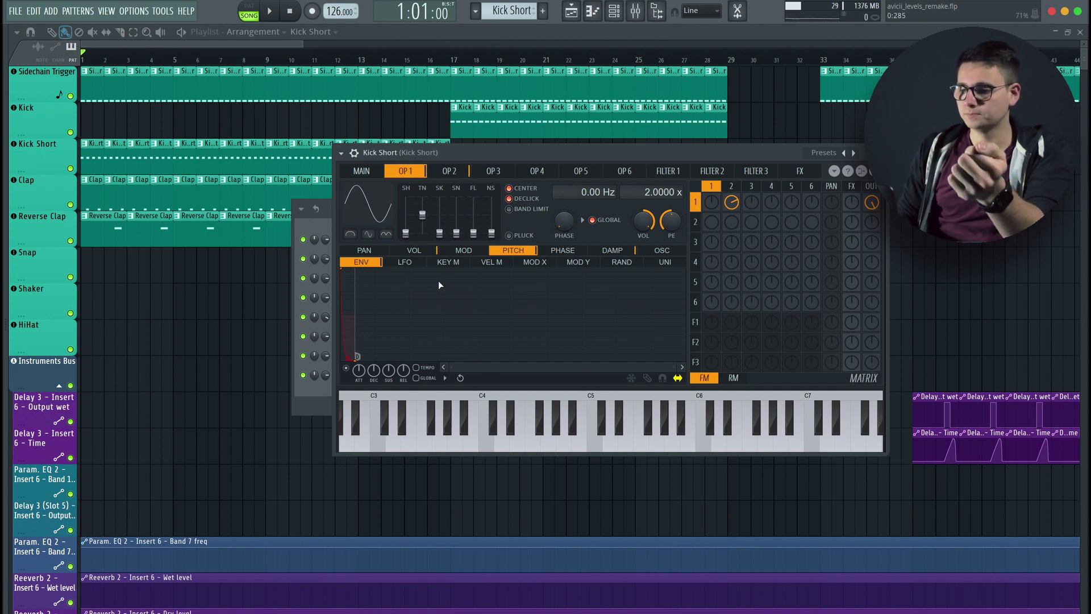
Inspect the Kick Short volume envelope, audition the sound, and return to the arrangement.
{"action": "left_click", "coordinate": [415, 251]}
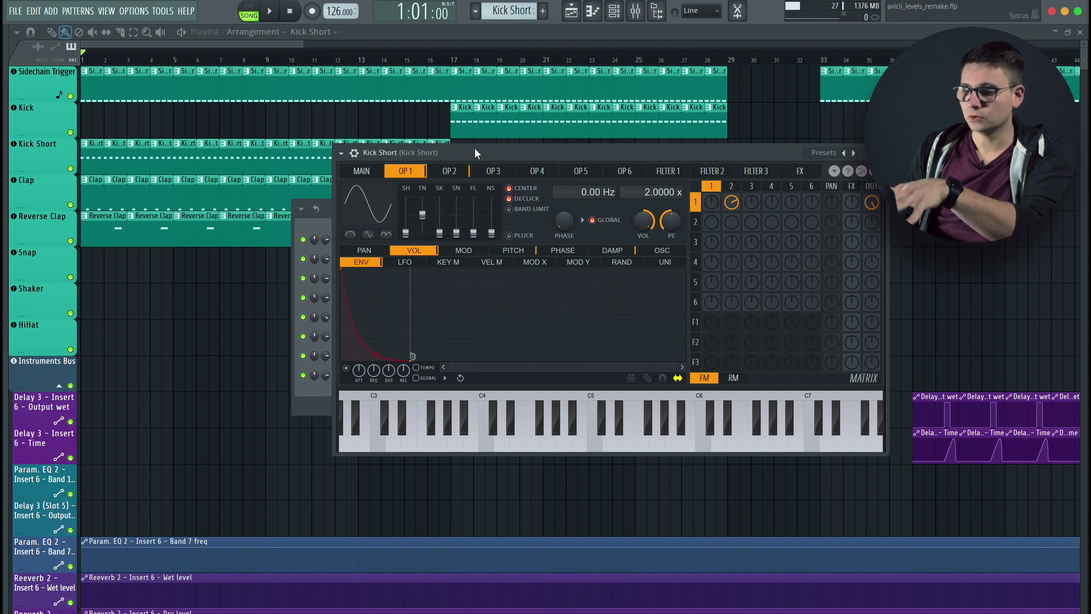
{"action": "left_click_drag", "start_coordinate": [475, 148], "coordinate": [507, 187]}
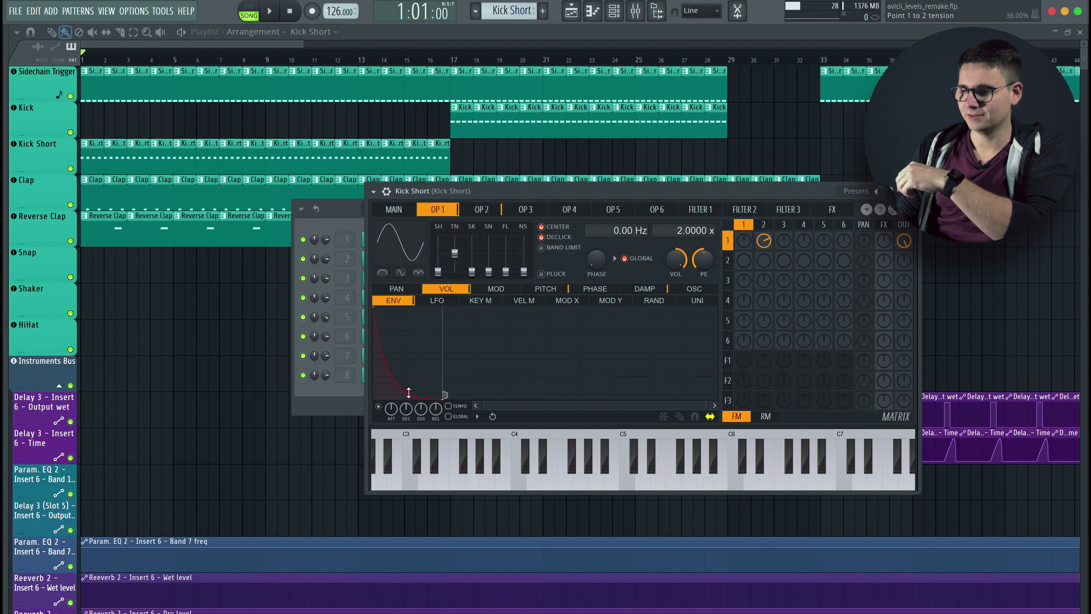
{"action": "left_click", "coordinate": [518, 475]}
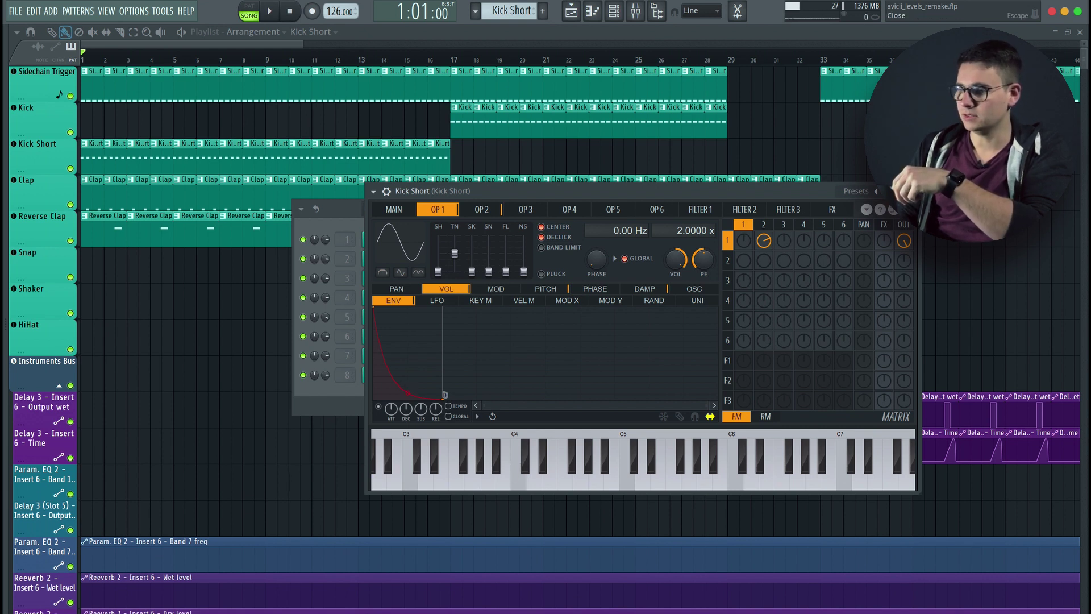
{"action": "key", "text": "Escape"}
{"action": "left_click", "coordinate": [615, 40]}
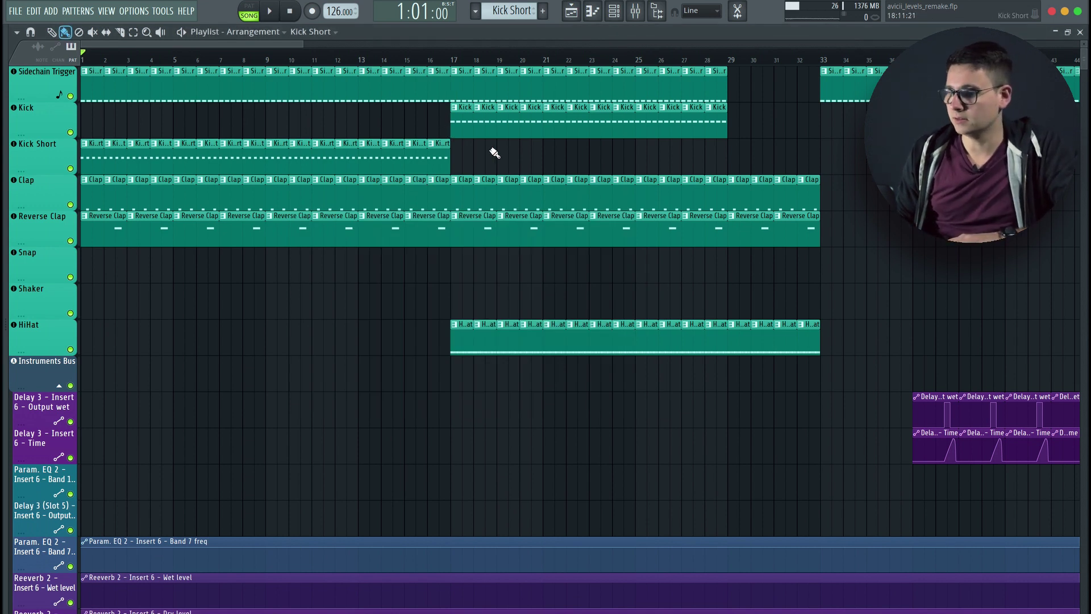
Inspect the notes of the Kick pattern starting at bar 17 and audition its G#3 note.
{"action": "double_click", "coordinate": [461, 129]}
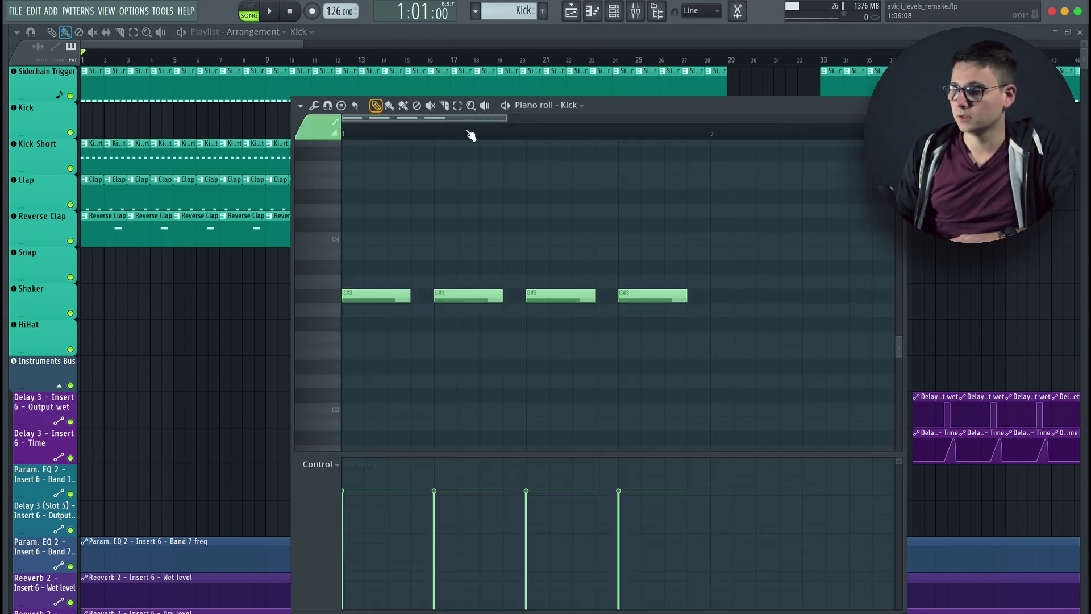
{"action": "left_click", "coordinate": [325, 296]}
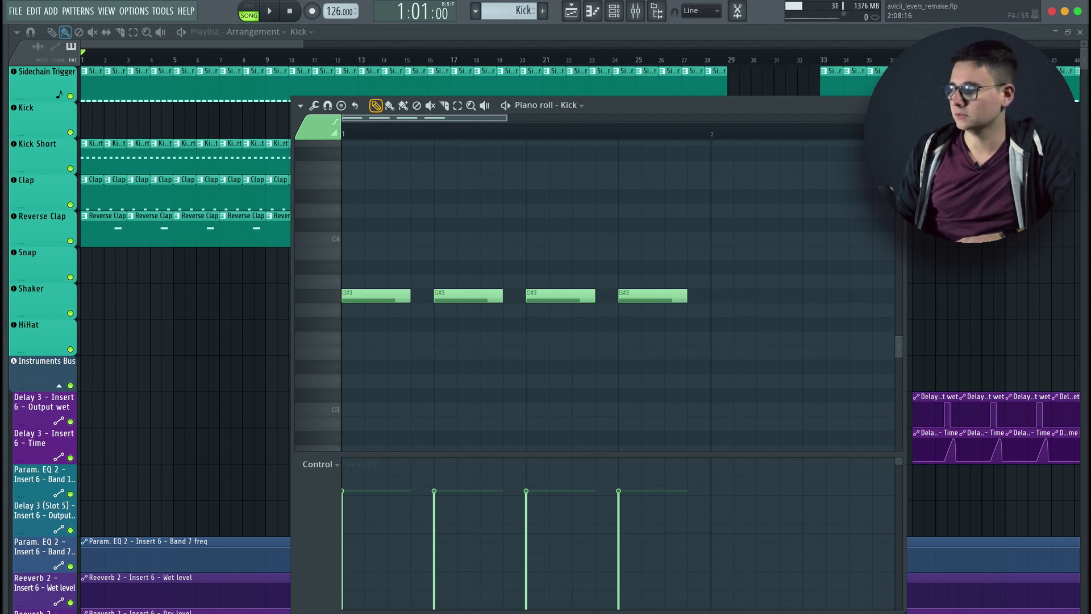
{"action": "left_click", "coordinate": [900, 105]}
Inspect the Kick synth's operator 1 pitch and volume envelopes, audition it at G#3, and return to the arrangement.
{"action": "left_click", "coordinate": [398, 258]}
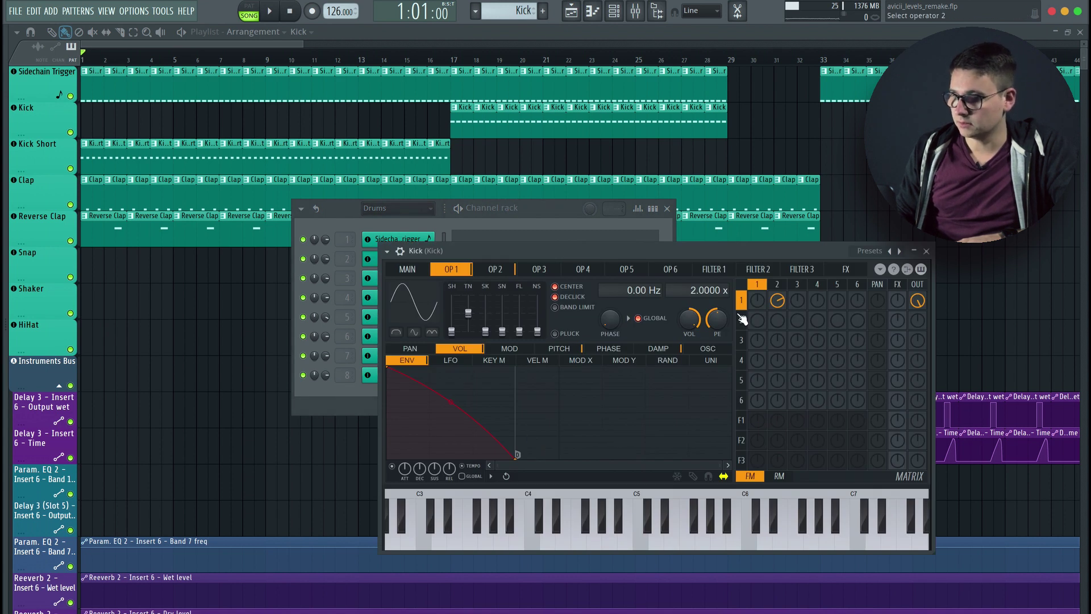
{"action": "left_click", "coordinate": [562, 349]}
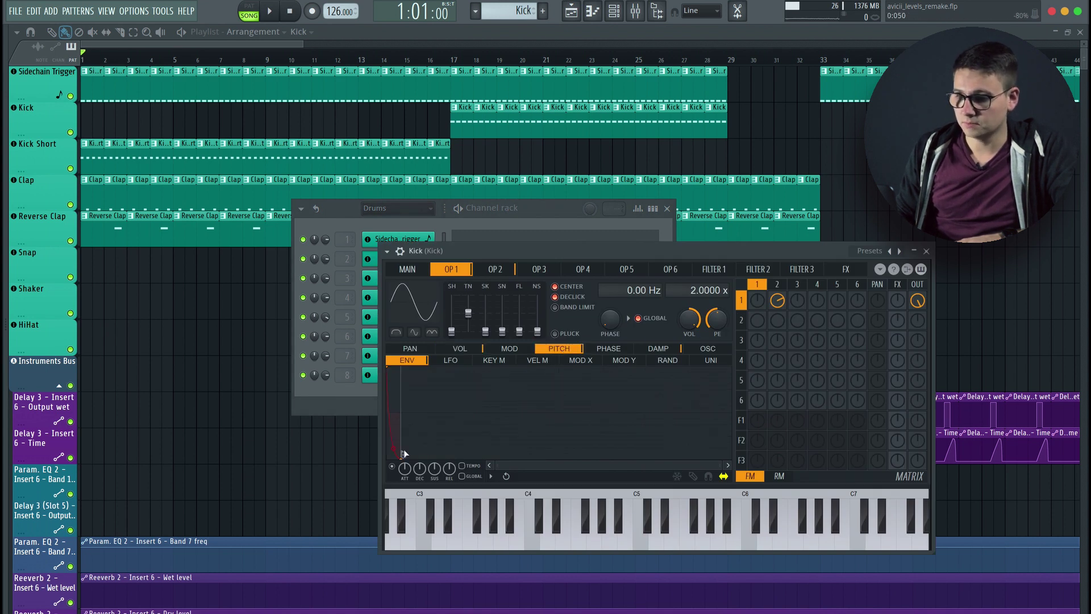
{"action": "left_click", "coordinate": [458, 349]}
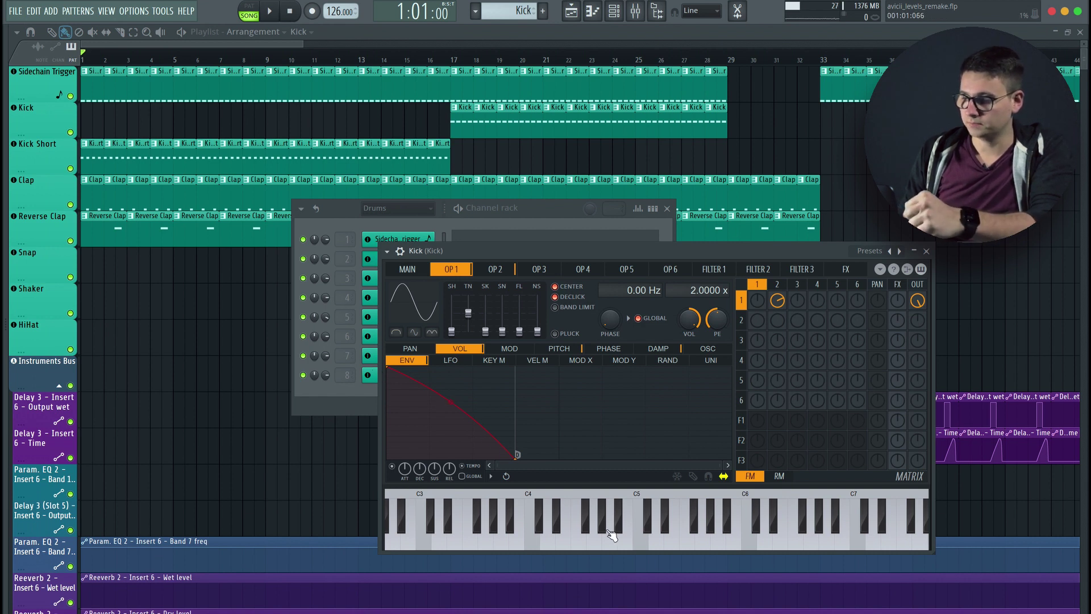
{"action": "left_click", "coordinate": [494, 524]}
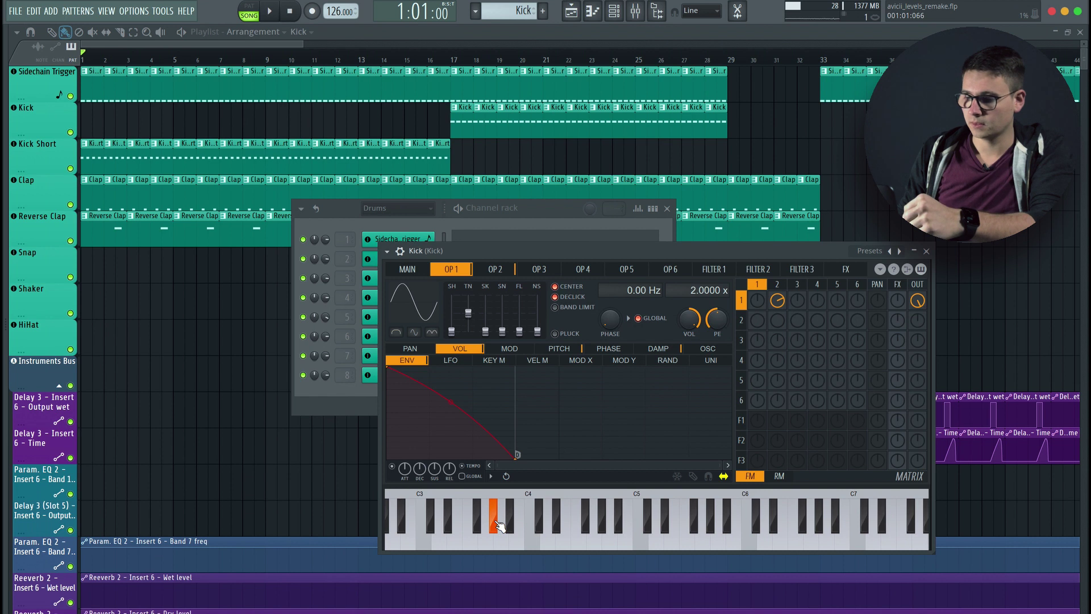
{"action": "key", "text": "Escape"}
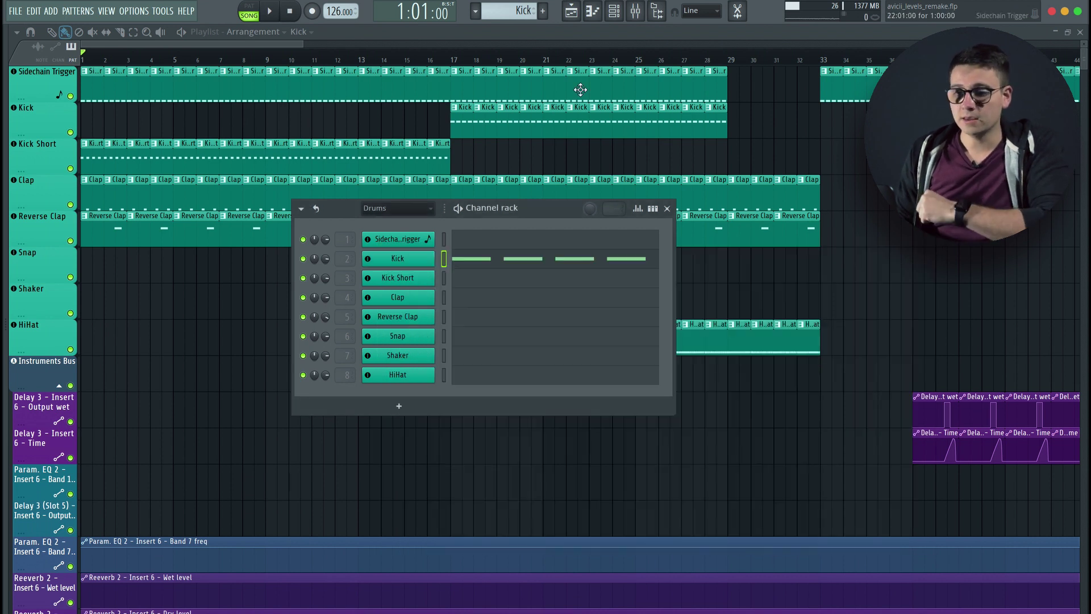
{"action": "key", "text": "F6"}
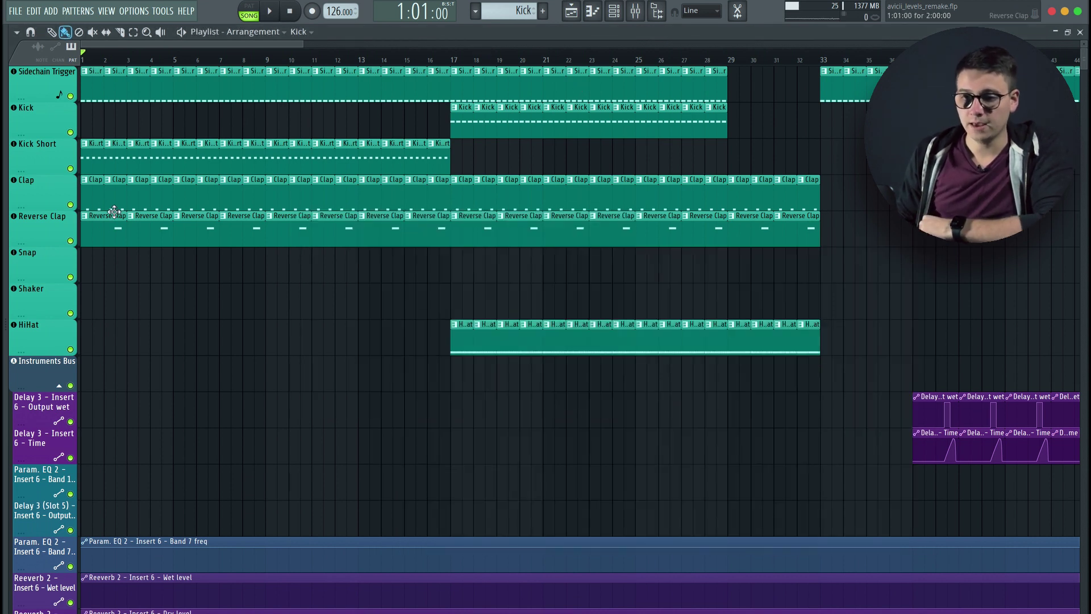
Inspect the Clap pattern's notes, audition C5, check the Clap sampler's settings, and return to the arrangement.
{"action": "double_click", "coordinate": [97, 199]}
{"action": "left_click", "coordinate": [336, 299]}
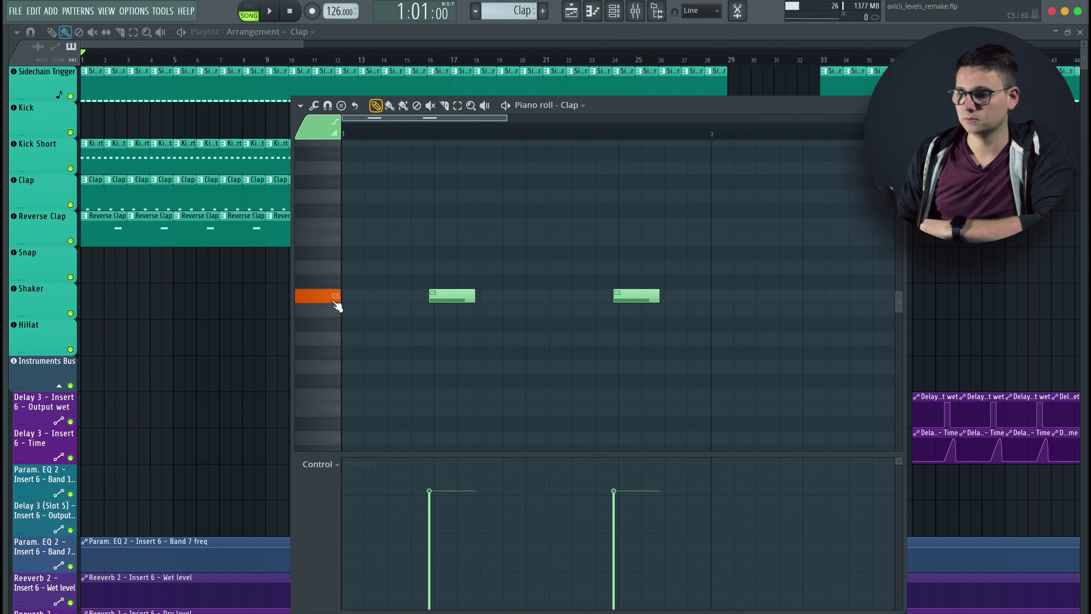
{"action": "key", "text": "F7"}
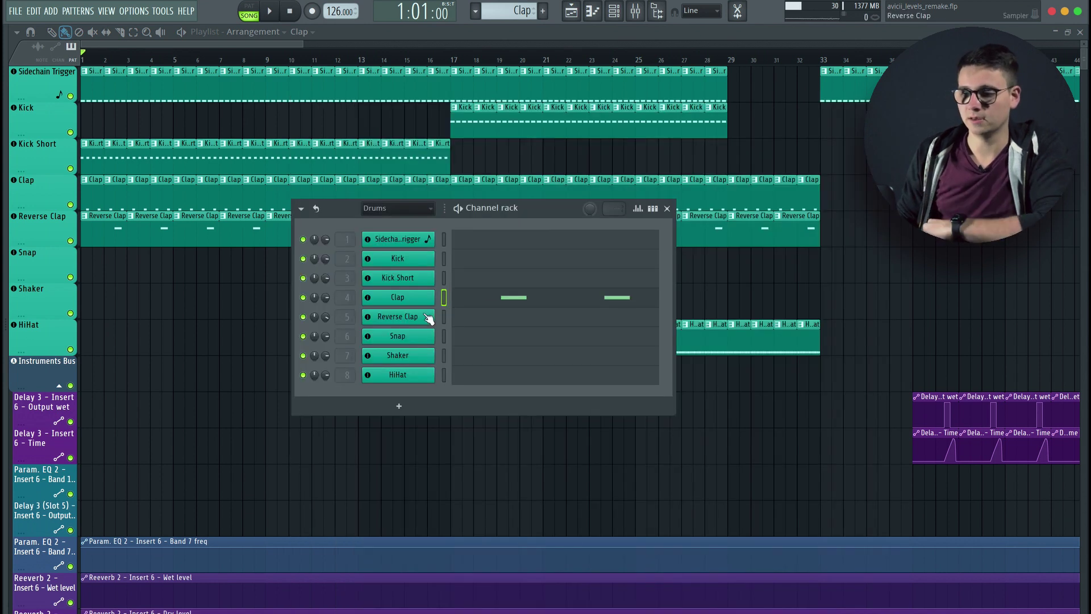
{"action": "left_click", "coordinate": [406, 300]}
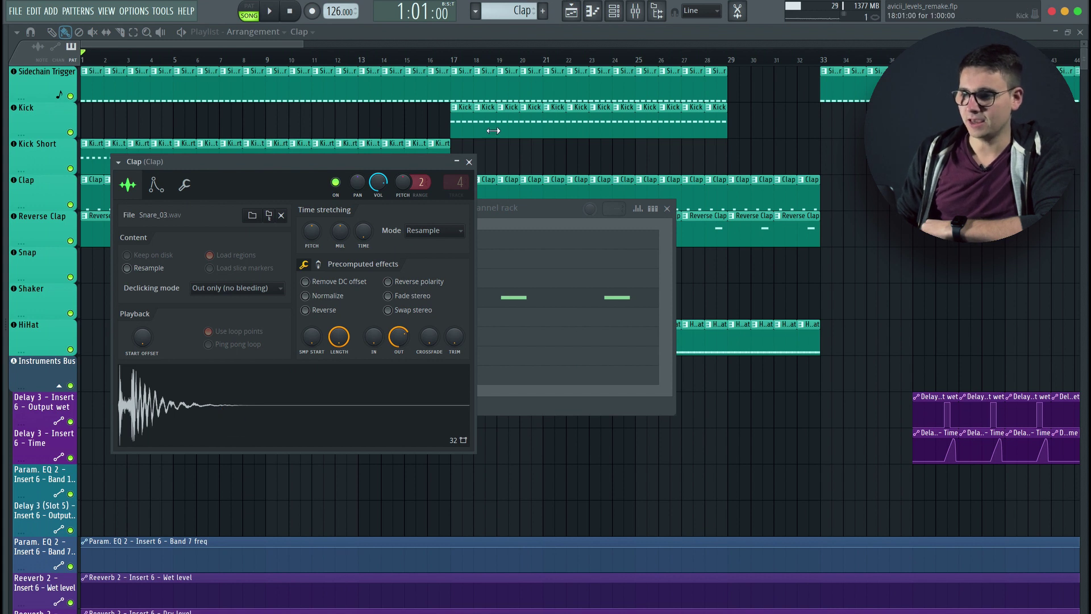
{"action": "left_click", "coordinate": [469, 162]}
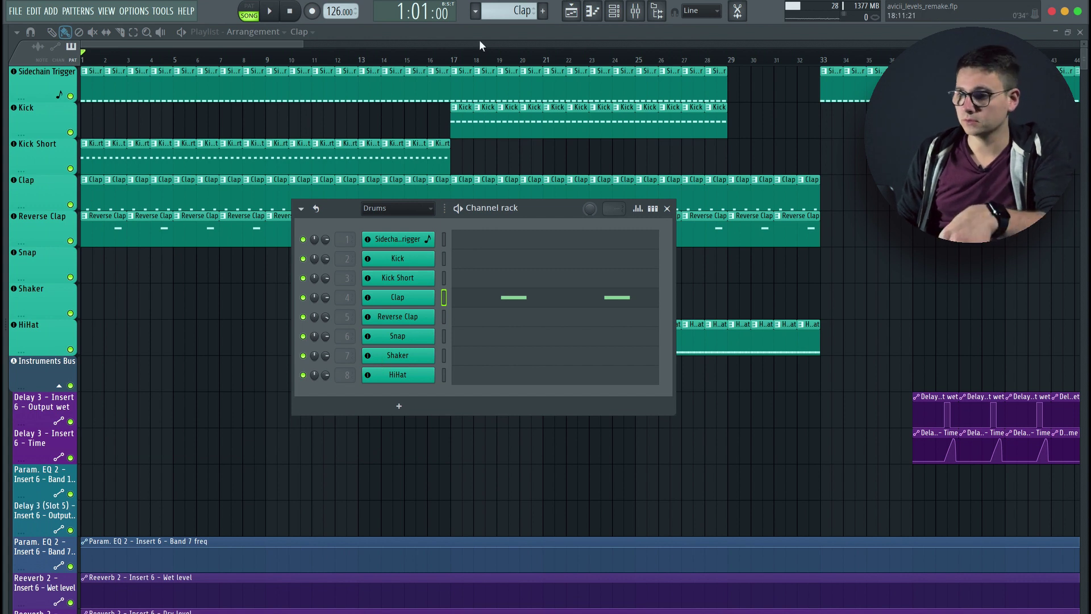
{"action": "key", "text": "F6"}
Inspect the notes of the HiHat pattern starting at bar 17 and play it in pattern mode.
{"action": "scroll", "coordinate": [391, 294], "scroll_direction": "right", "scroll_amount": 4}
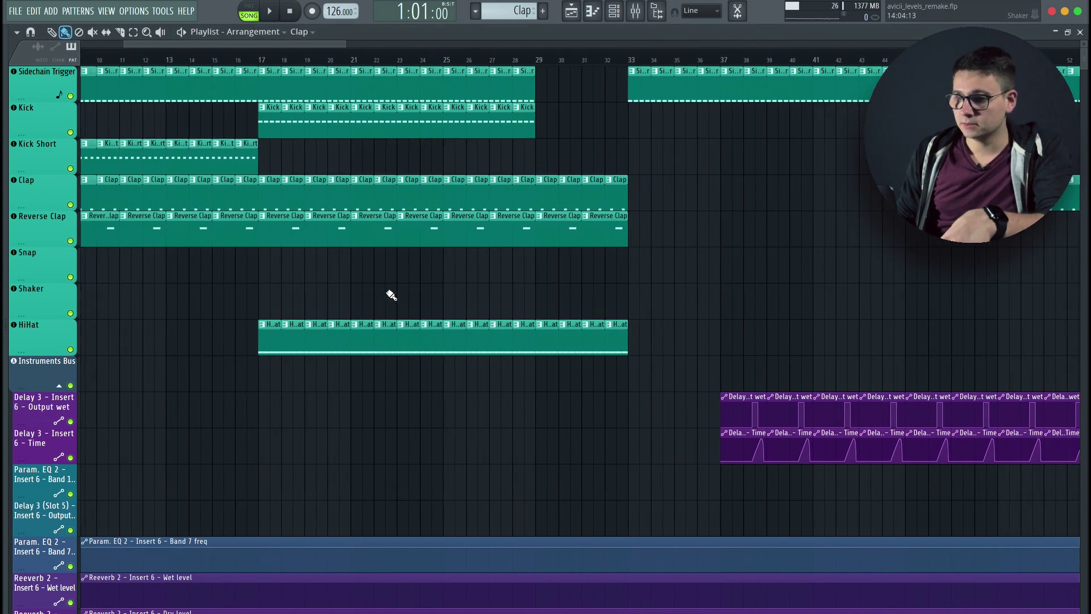
{"action": "double_click", "coordinate": [272, 341]}
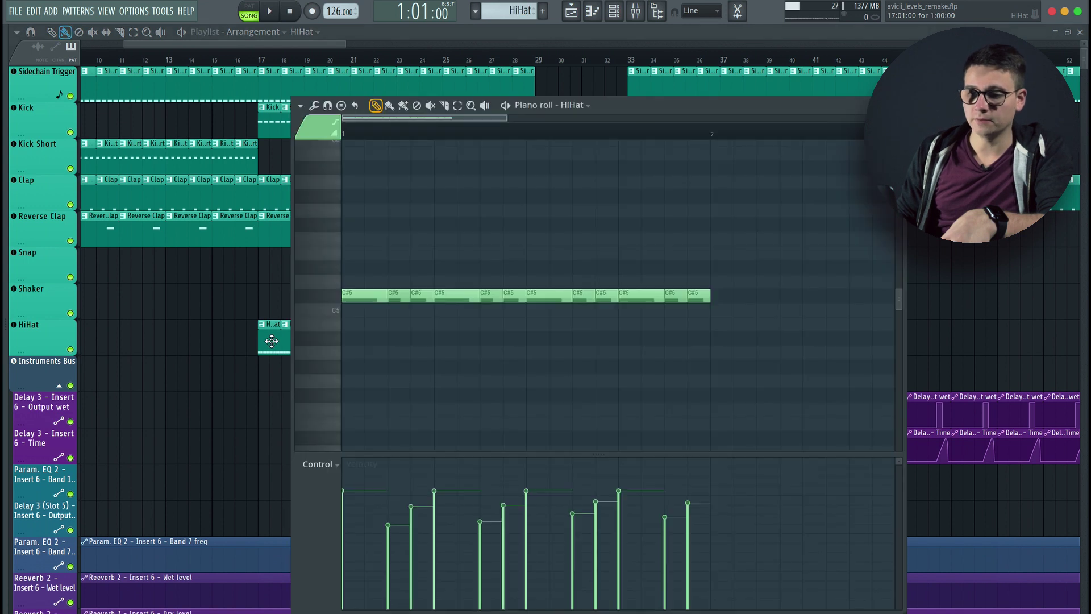
{"action": "left_click_drag", "start_coordinate": [725, 192], "coordinate": [733, 218]}
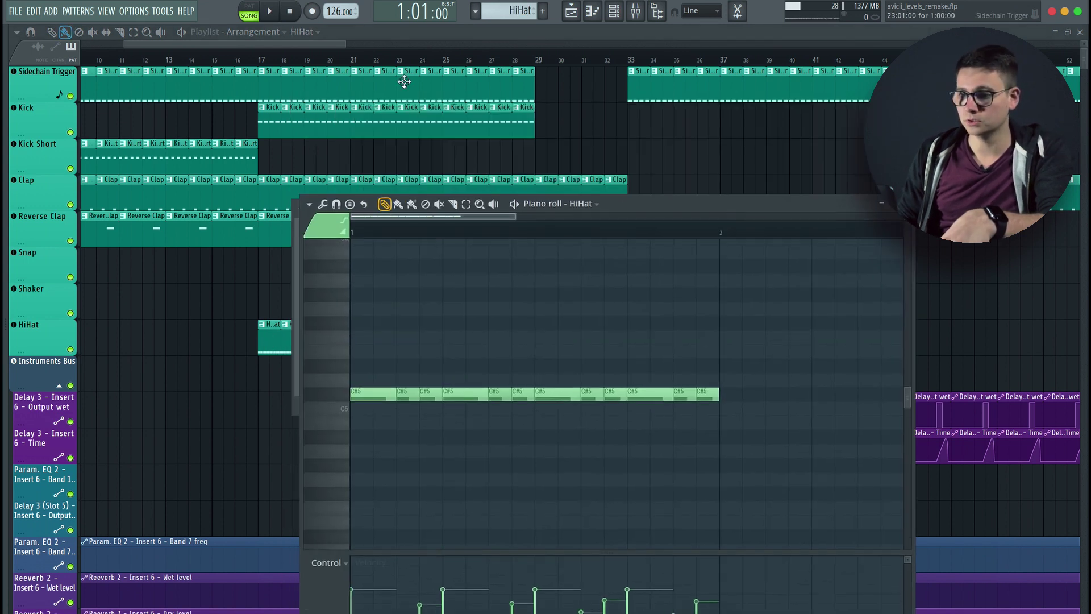
{"action": "left_click", "coordinate": [249, 6]}
{"action": "left_click", "coordinate": [270, 11]}
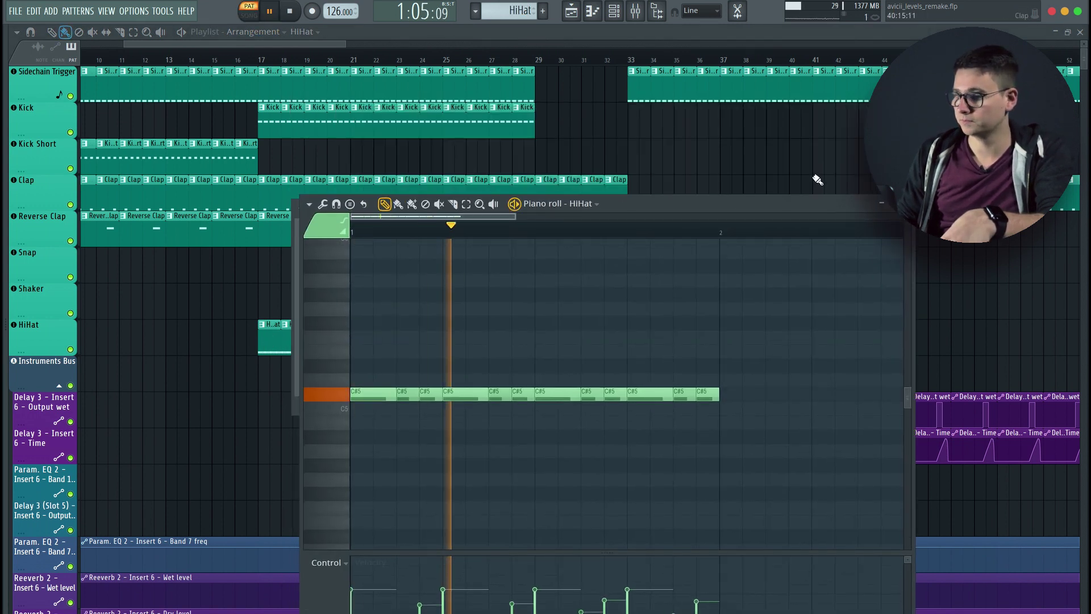
Inspect the HiHat channel's sampler settings, return to the arrangement, and stop playback.
{"action": "key", "text": "F6"}
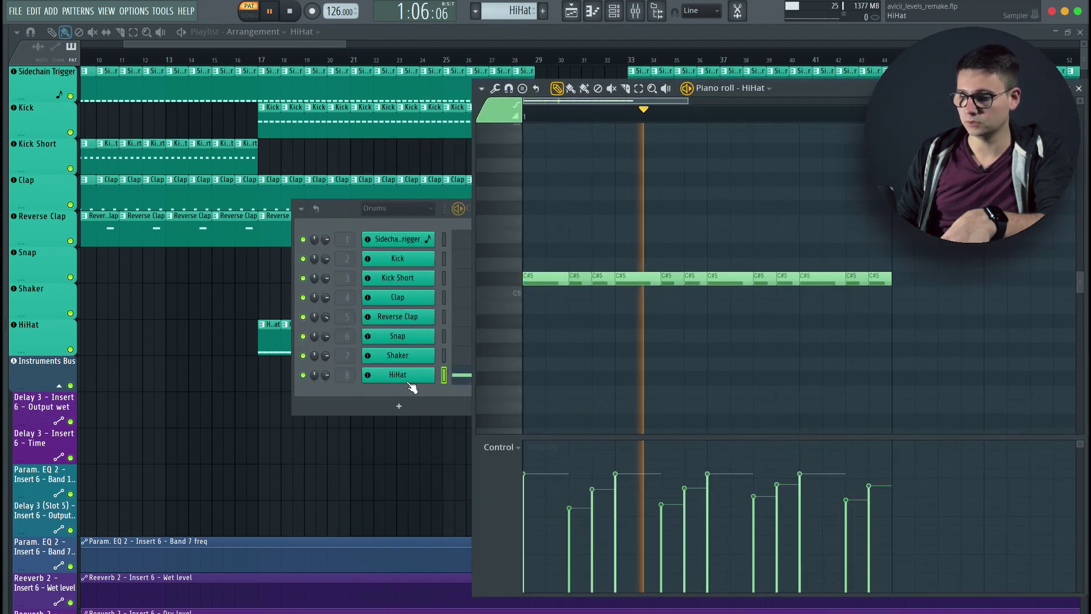
{"action": "left_click", "coordinate": [398, 374]}
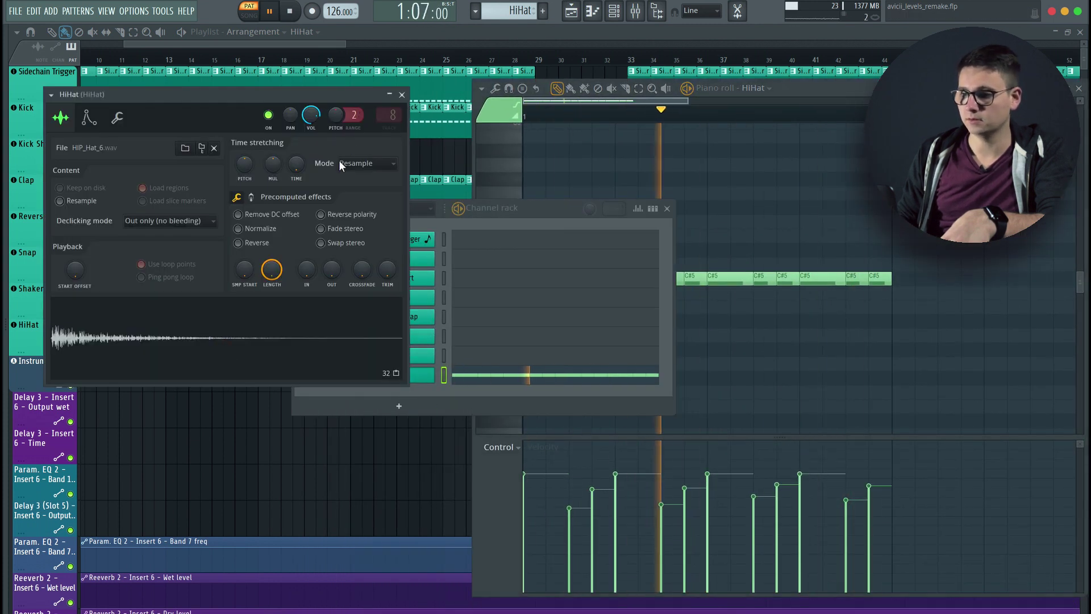
{"action": "left_click", "coordinate": [401, 95]}
{"action": "left_click", "coordinate": [438, 29]}
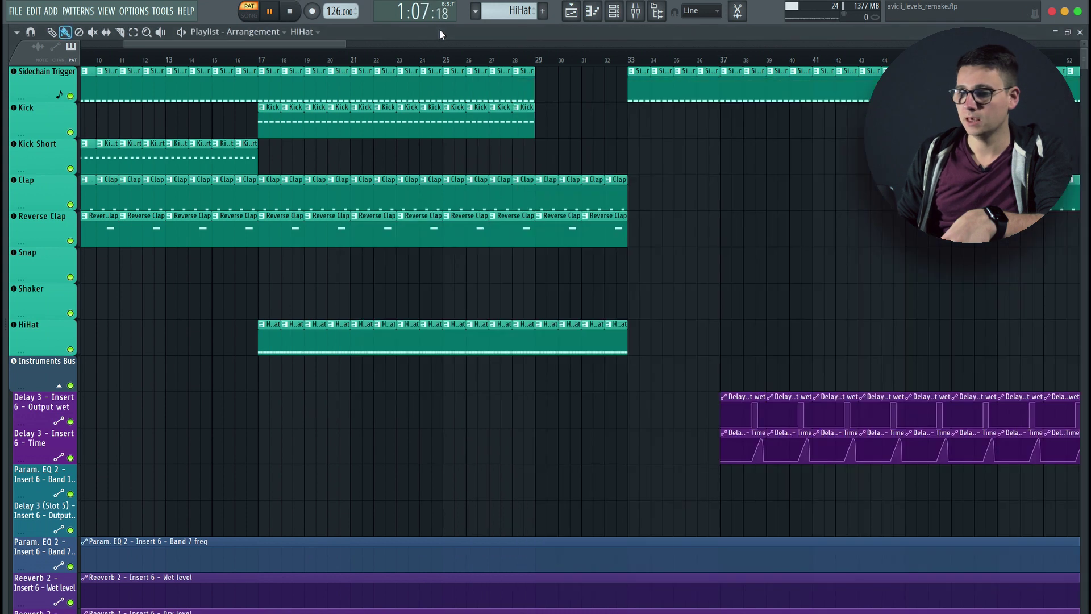
{"action": "scroll", "coordinate": [440, 295], "scroll_direction": "left", "scroll_amount": 3}
{"action": "left_click", "coordinate": [291, 11]}
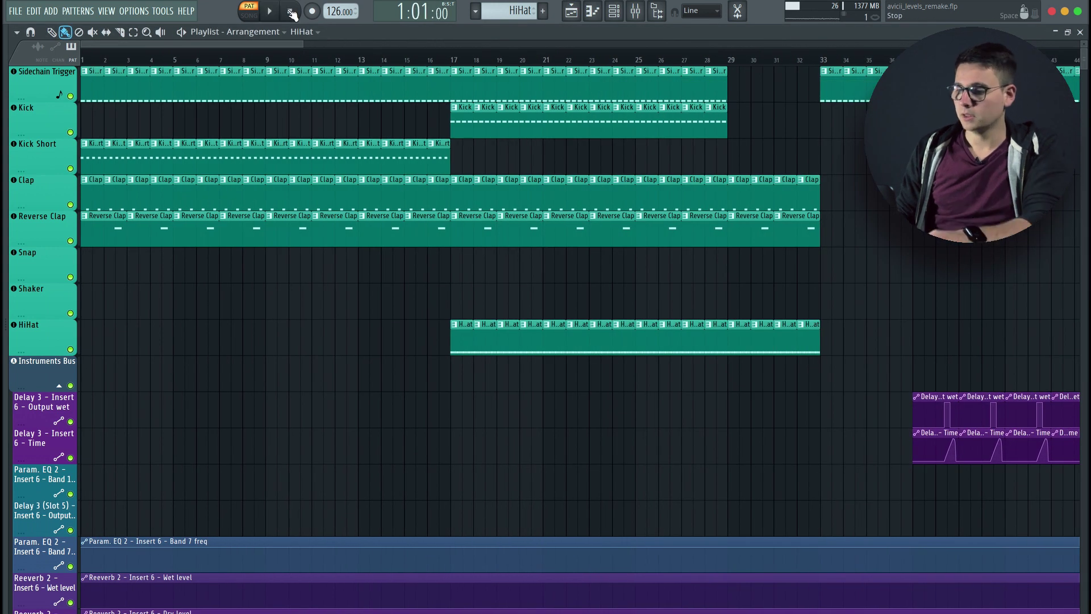
Inspect the notes of the first Arpeggio pattern in the arrangement and close its piano roll.
{"action": "scroll", "coordinate": [365, 382], "scroll_direction": "down", "scroll_amount": 5}
{"action": "scroll", "coordinate": [367, 384], "scroll_direction": "down", "scroll_amount": 15}
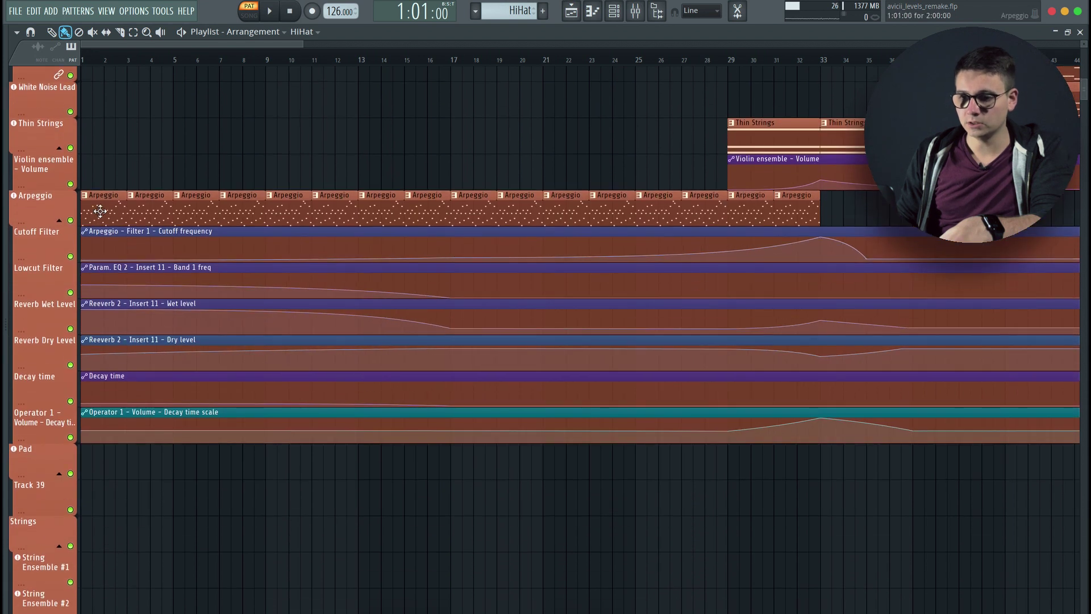
{"action": "double_click", "coordinate": [100, 211]}
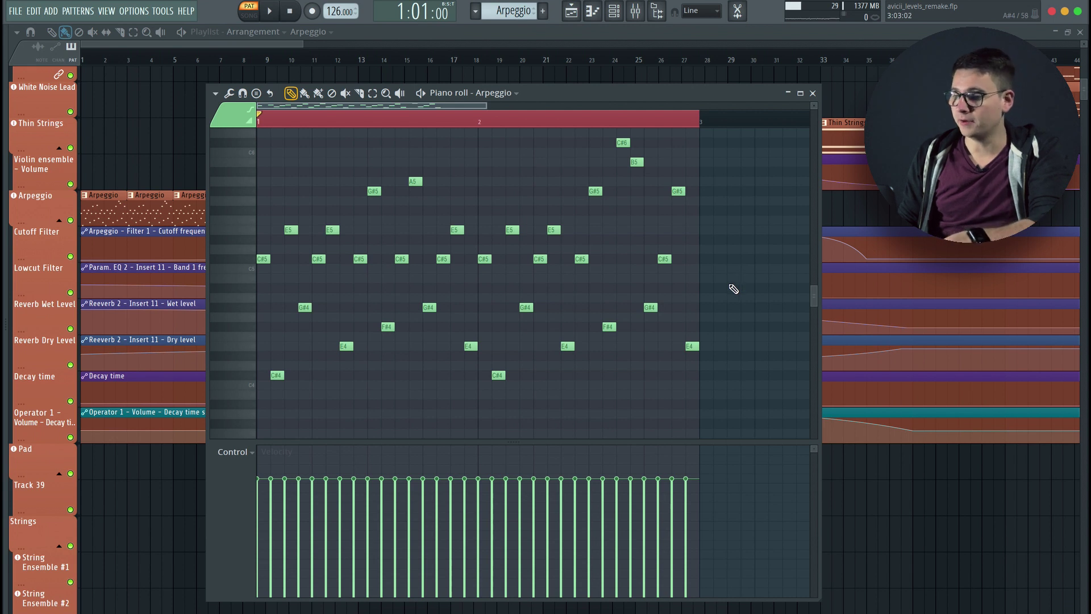
{"action": "left_click_drag", "start_coordinate": [735, 273], "coordinate": [254, 138]}
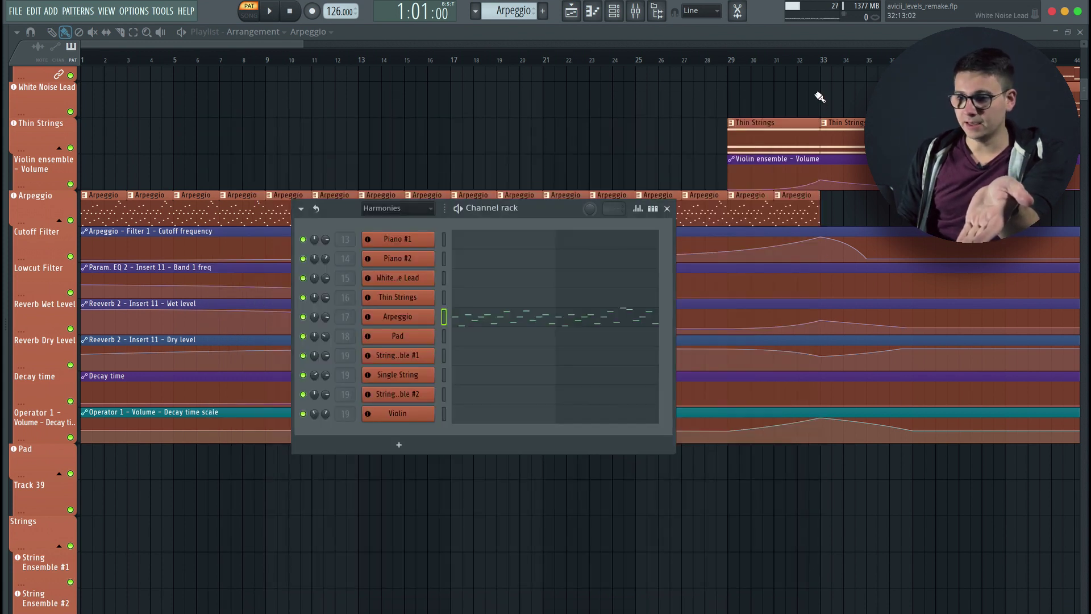
{"action": "left_click", "coordinate": [812, 93]}
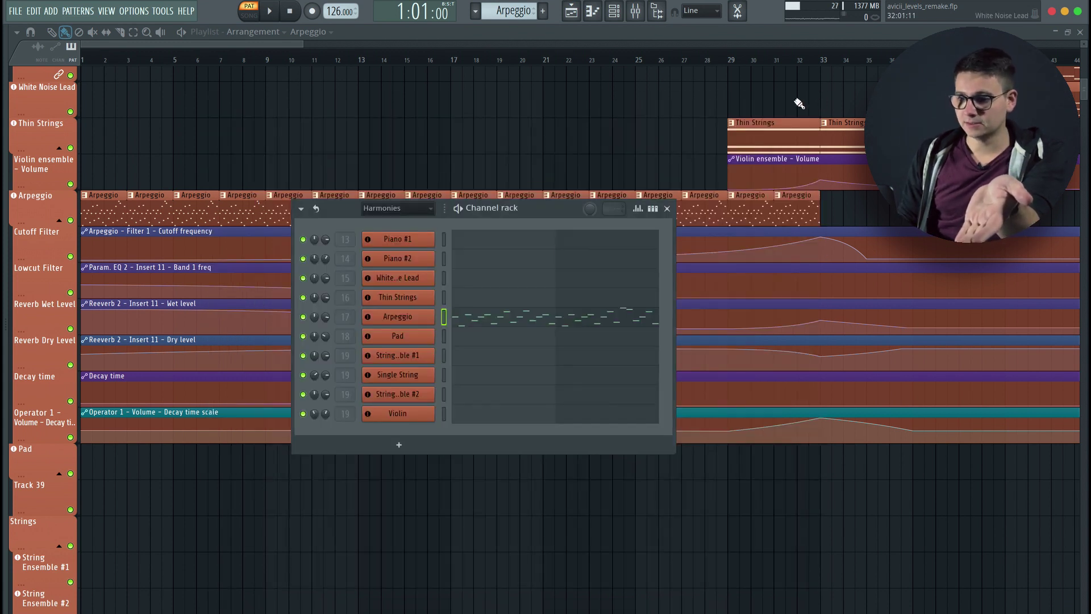
Inspect the Arpeggio synth's operator 1 volume envelope and its Filter 2 settings.
{"action": "left_click", "coordinate": [409, 325]}
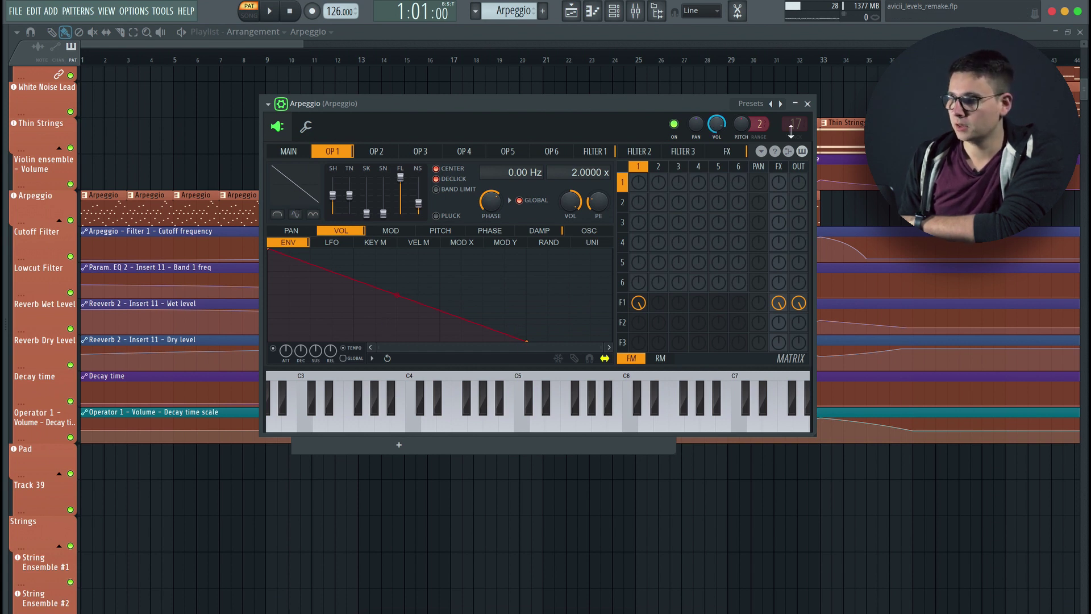
{"action": "left_click", "coordinate": [637, 154]}
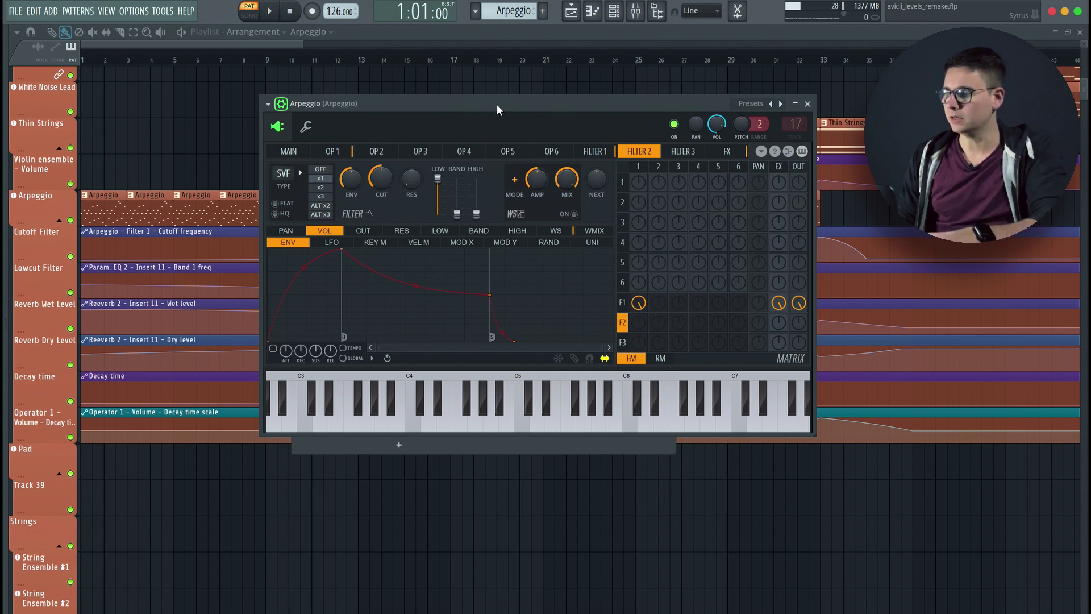
{"action": "left_click", "coordinate": [807, 104]}
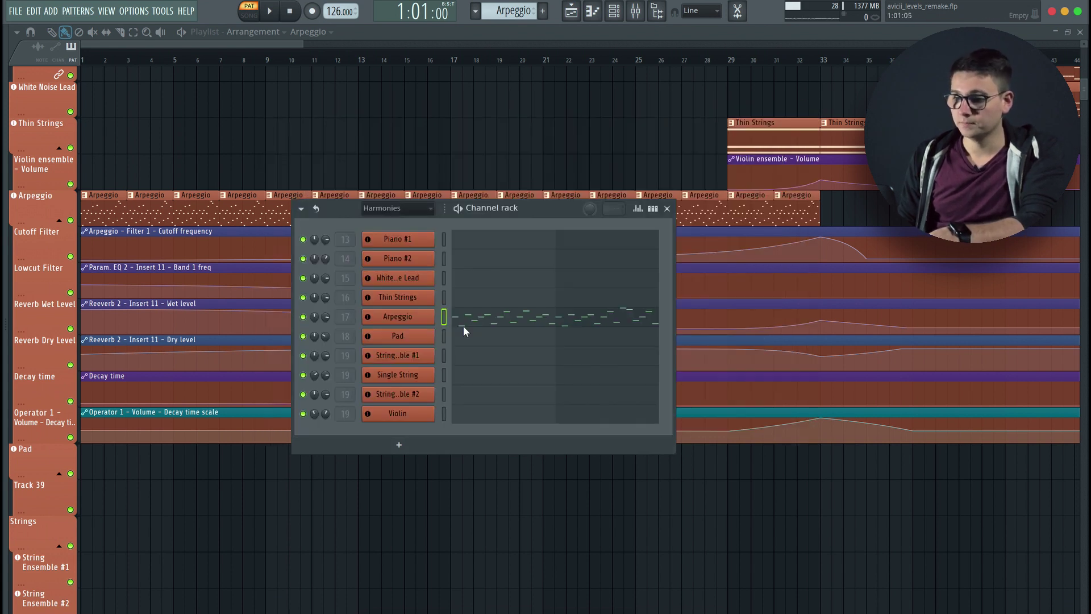
Play the Arpeggio pattern with the channel rack out of the way and examine the Reverb Wet Level automation.
{"action": "left_click_drag", "start_coordinate": [422, 224], "coordinate": [767, 325]}
{"action": "key", "text": "space"}
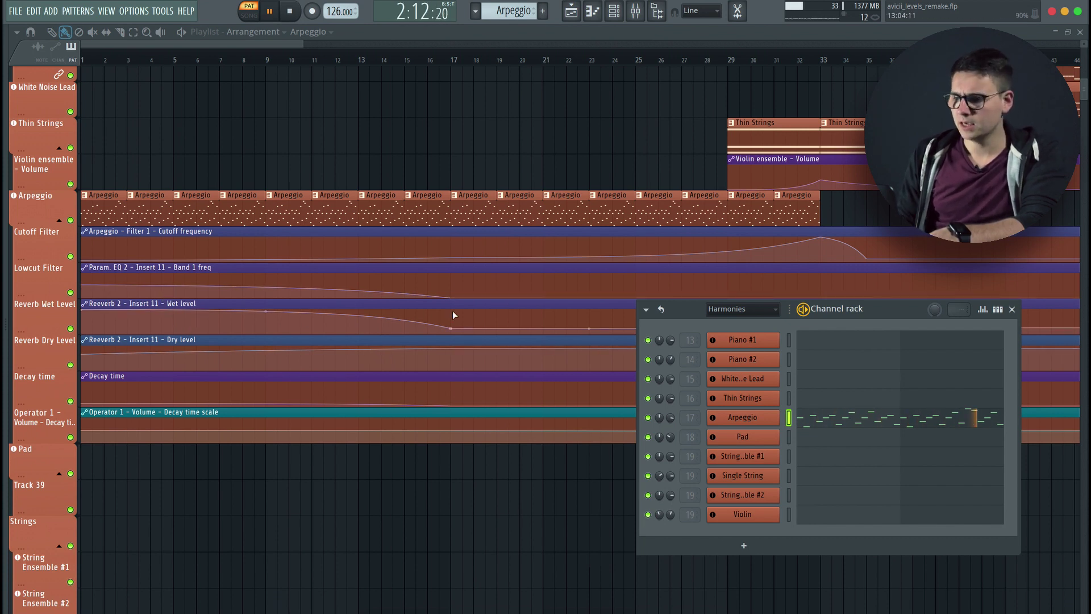
{"action": "left_click_drag", "start_coordinate": [887, 311], "coordinate": [835, 507]}
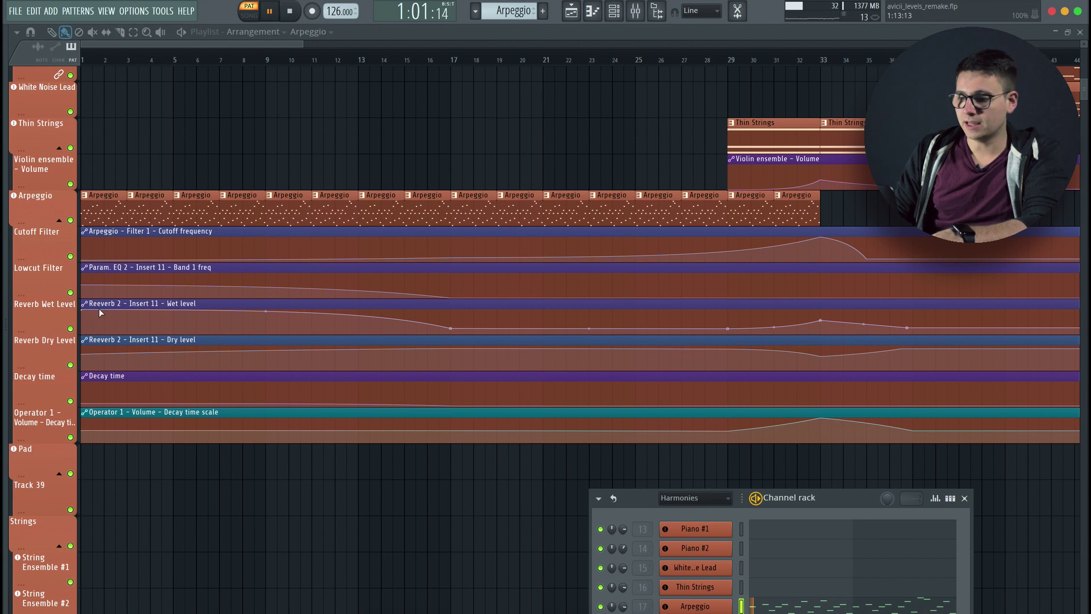
{"action": "key", "text": "F6"}
{"action": "left_click", "coordinate": [292, 312]}
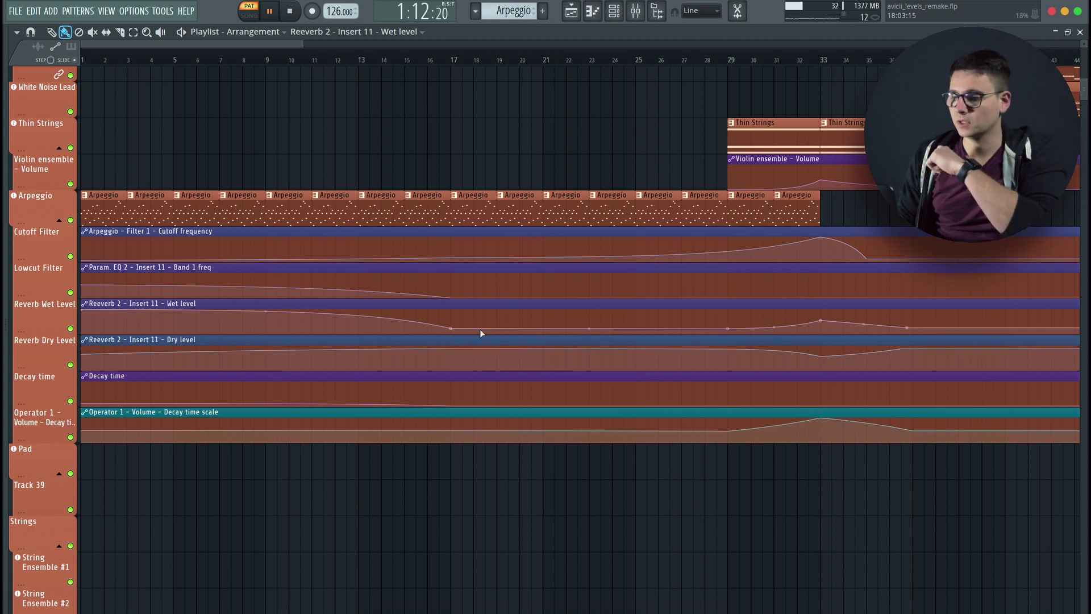
Play the song from just before bar 17 and examine the Arpeggio's filter, reverb and decay automation up to bar 37.
{"action": "scroll", "coordinate": [478, 128], "scroll_direction": "up", "scroll_amount": 8}
{"action": "scroll", "coordinate": [479, 127], "scroll_direction": "up", "scroll_amount": 12}
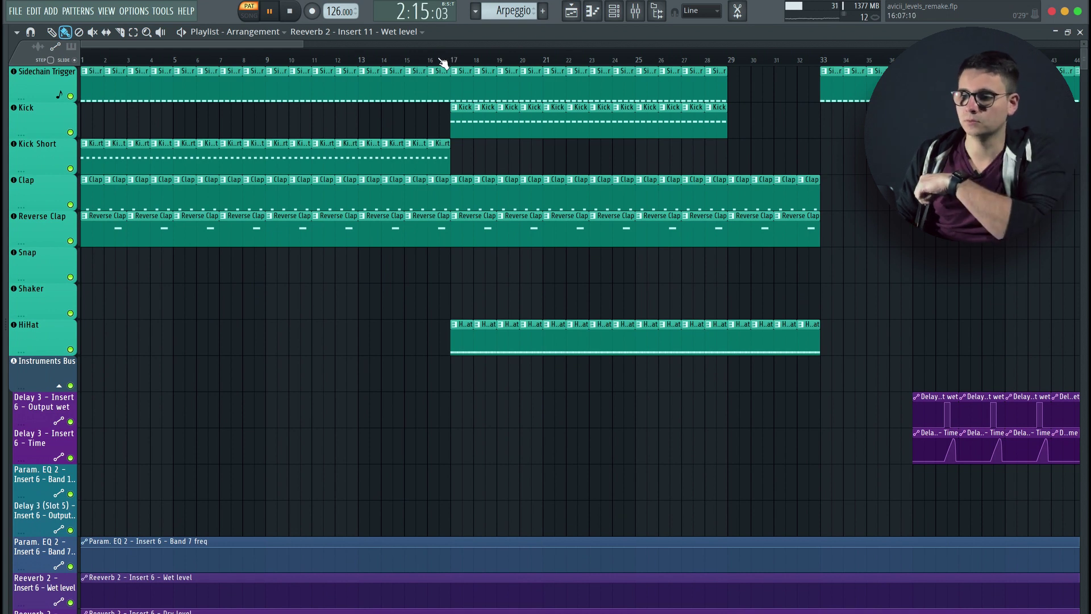
{"action": "left_click", "coordinate": [442, 61]}
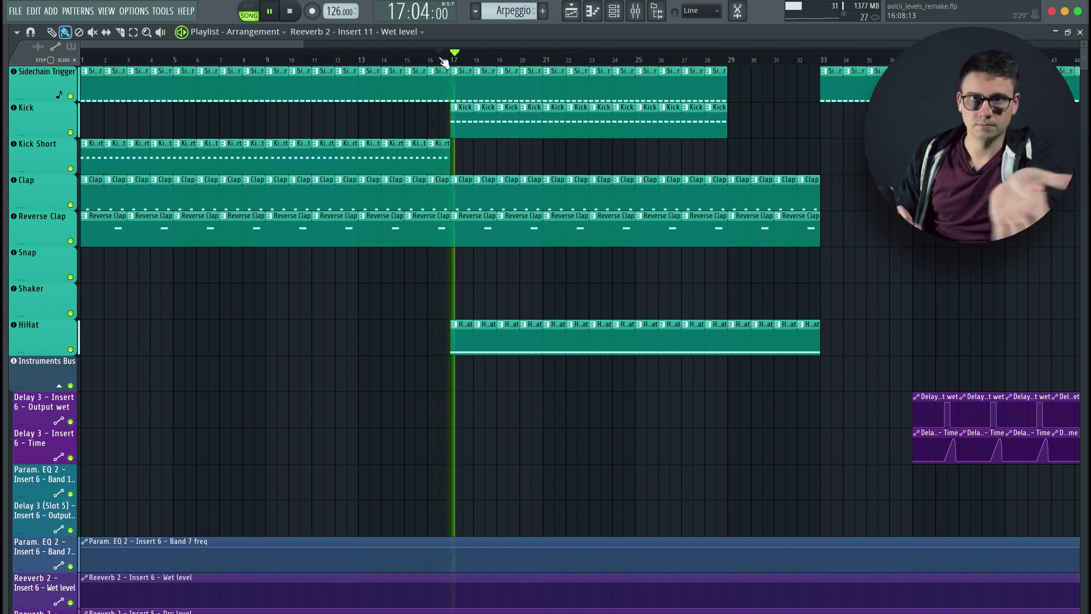
{"action": "scroll", "coordinate": [597, 300], "scroll_direction": "right", "scroll_amount": 4}
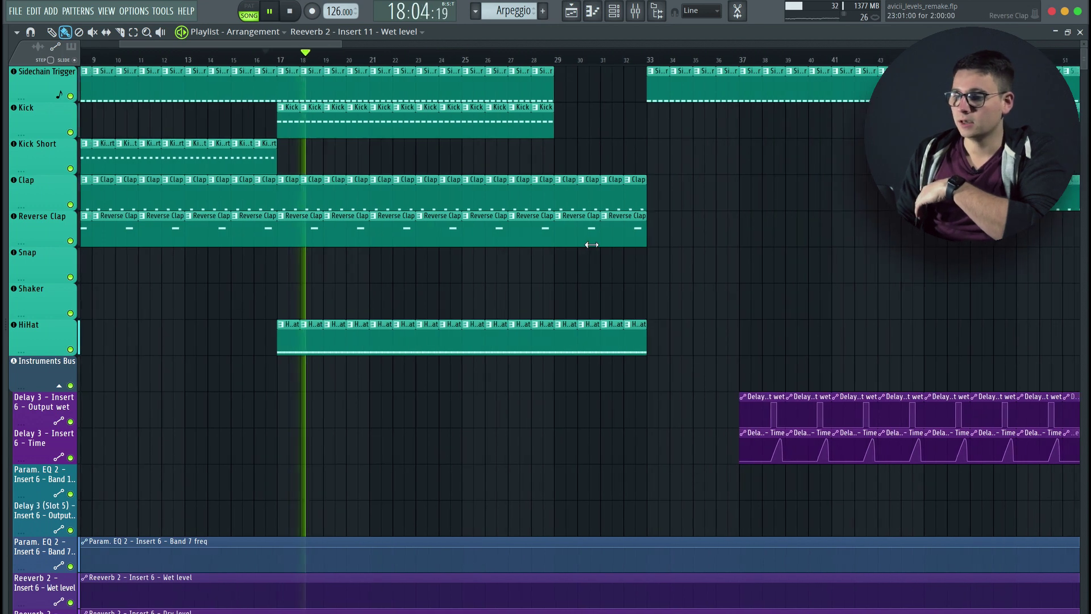
{"action": "scroll", "coordinate": [596, 299], "scroll_direction": "down", "scroll_amount": 15}
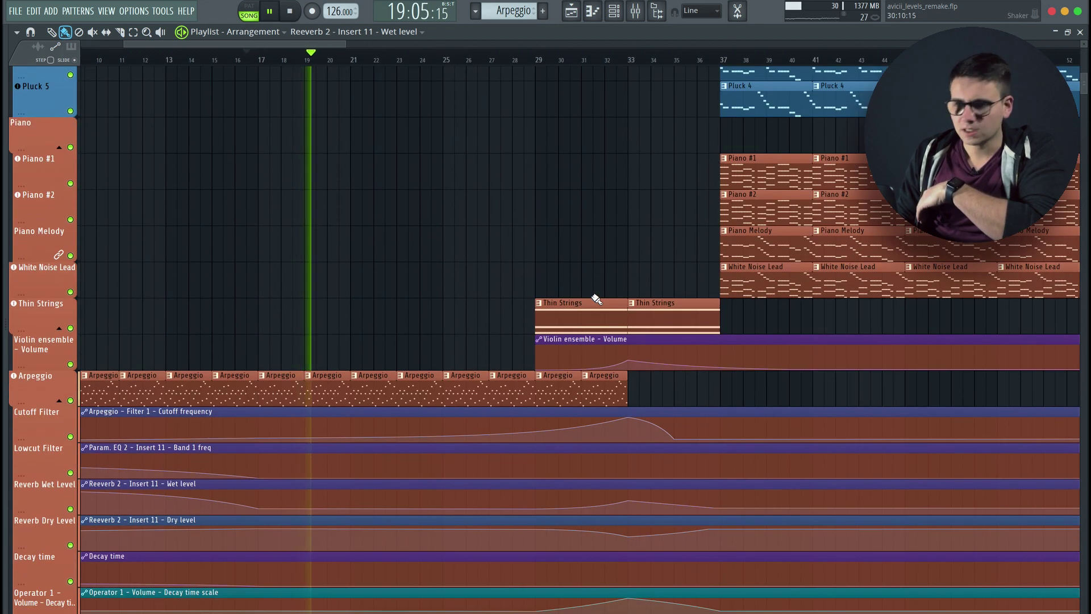
{"action": "scroll", "coordinate": [592, 203], "scroll_direction": "down", "scroll_amount": 7}
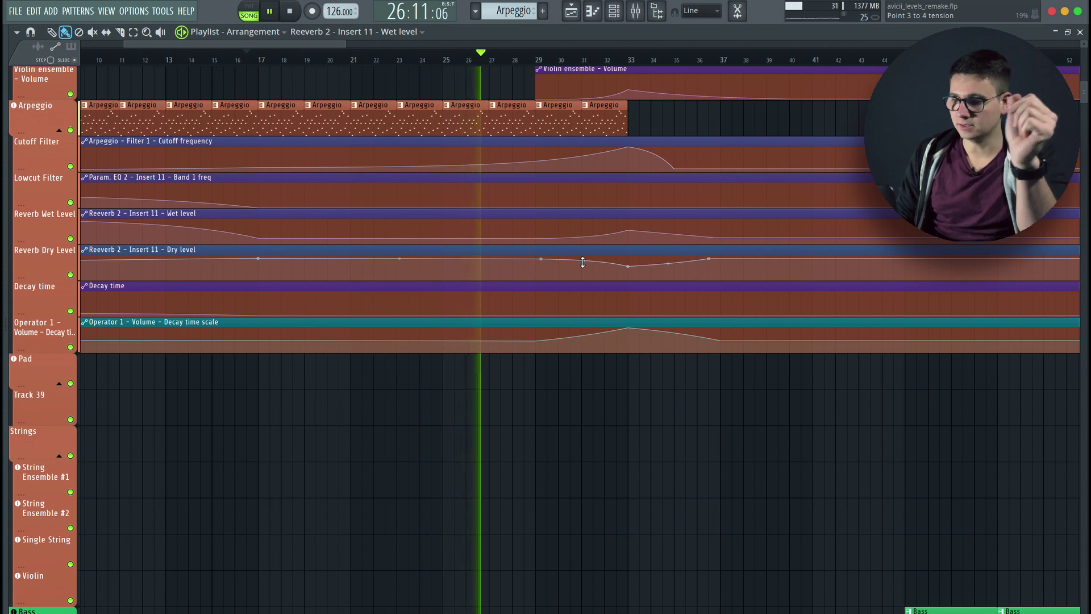
Stop the song, reopen the Arpeggio synth, play its pattern in pattern mode, and open its miscellaneous channel settings.
{"action": "key", "text": "space"}
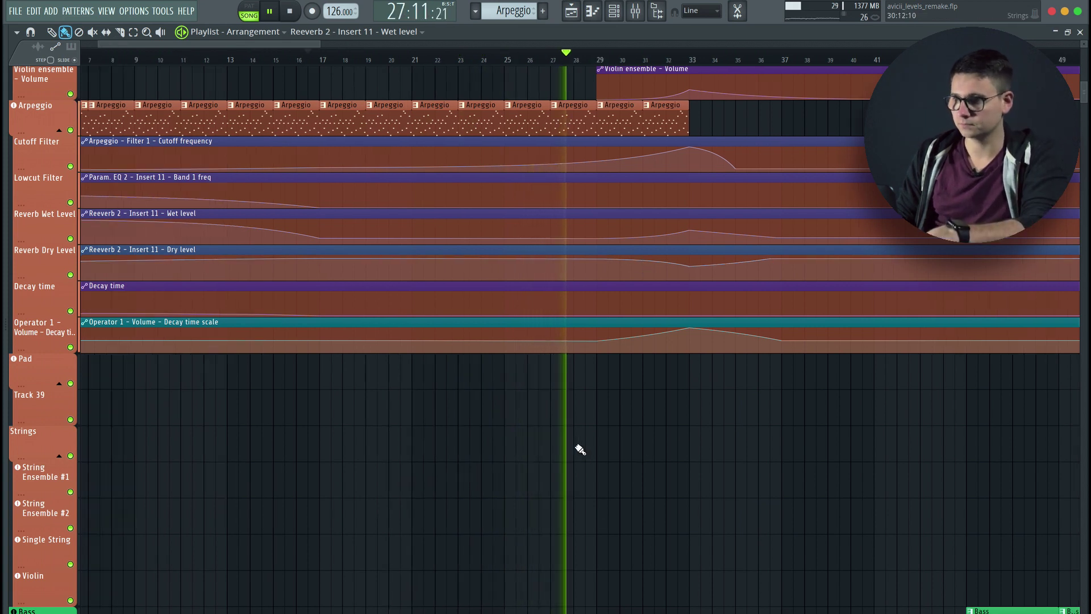
{"action": "key", "text": "F6"}
{"action": "left_click_drag", "start_coordinate": [496, 193], "coordinate": [540, 203]}
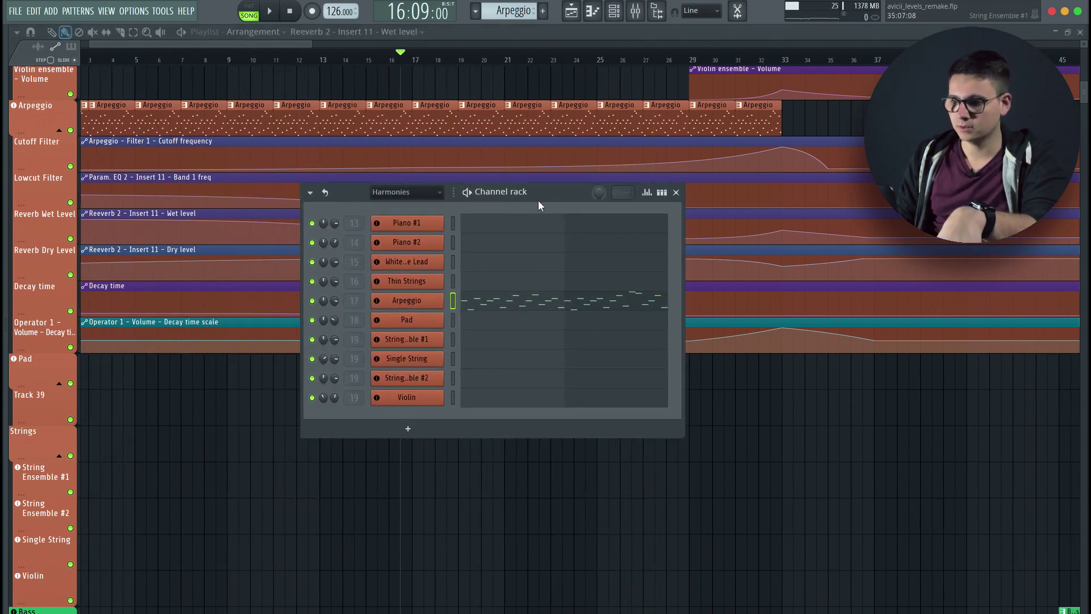
{"action": "left_click", "coordinate": [408, 302]}
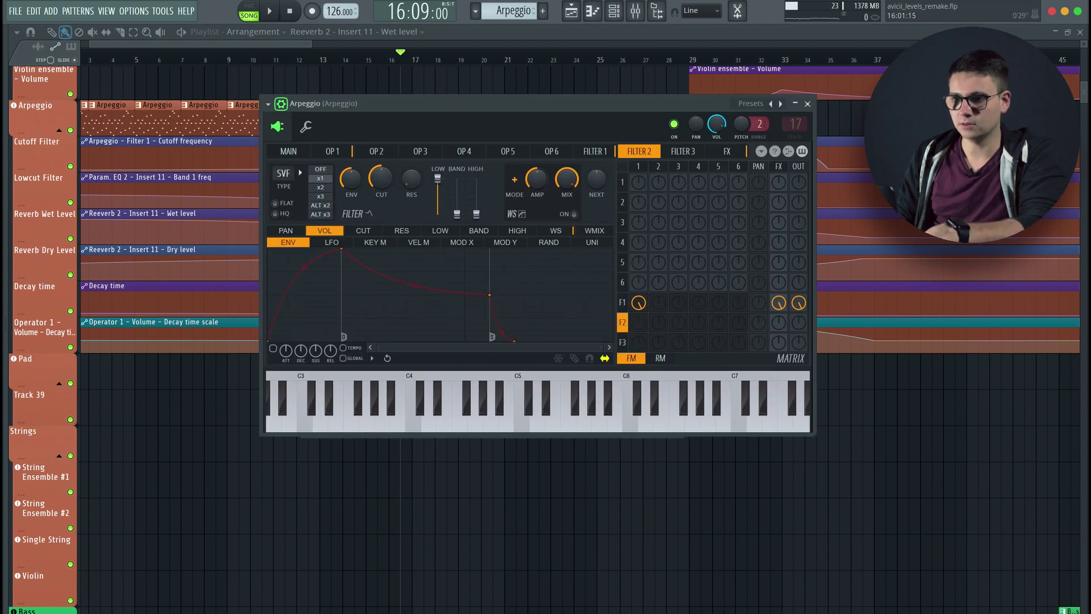
{"action": "left_click", "coordinate": [250, 8]}
{"action": "key", "text": "space"}
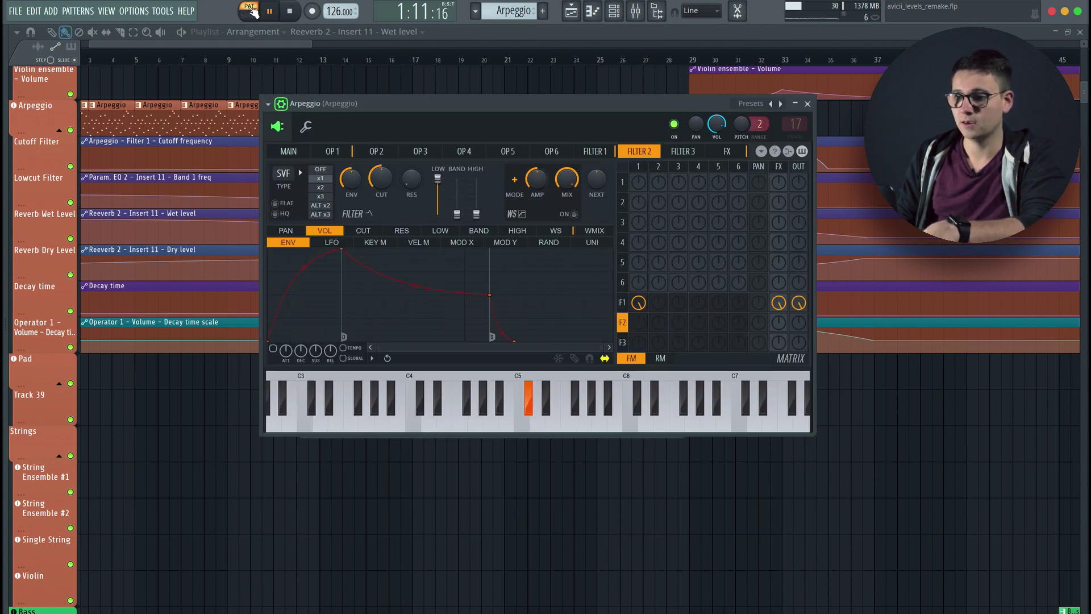
{"action": "left_click", "coordinate": [307, 128]}
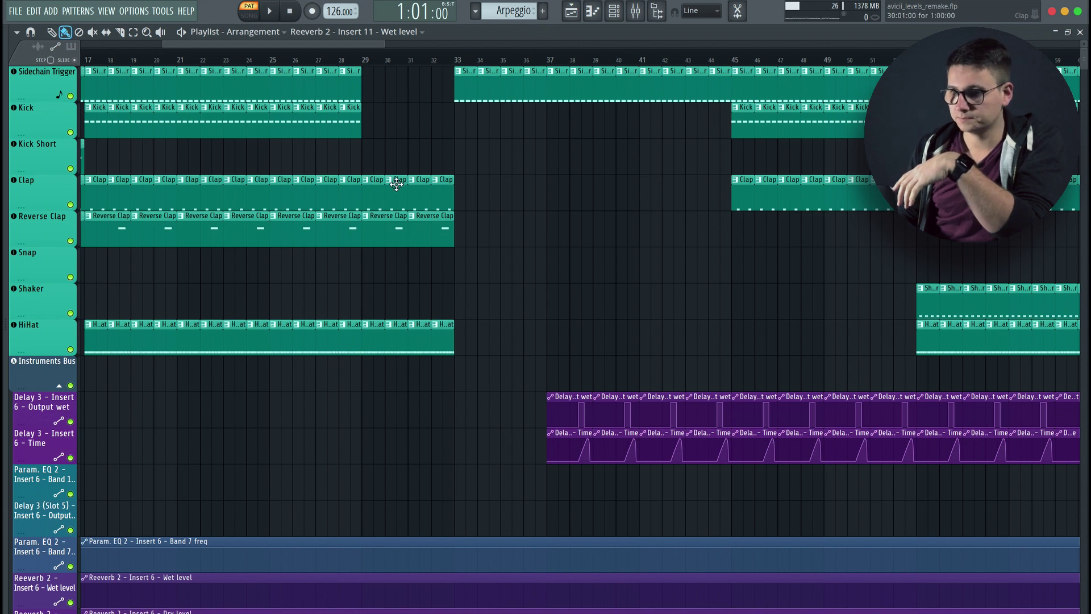
Solo the Thin Strings track together with its Violin ensemble volume automation and play the song from bar 29.
{"action": "scroll", "coordinate": [470, 282], "scroll_direction": "down", "scroll_amount": 10}
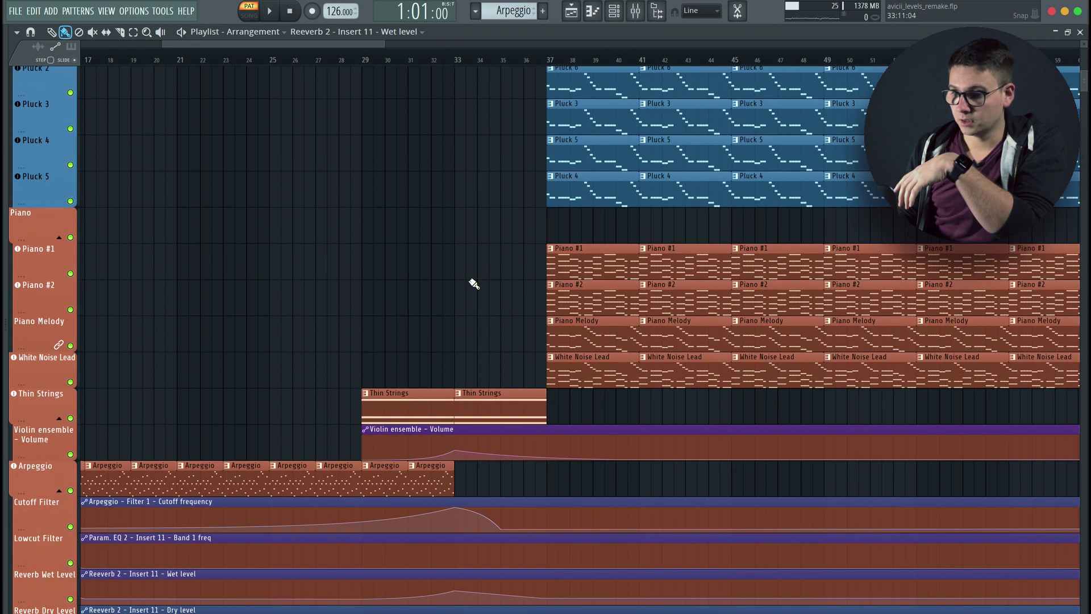
{"action": "scroll", "coordinate": [474, 283], "scroll_direction": "down", "scroll_amount": 8}
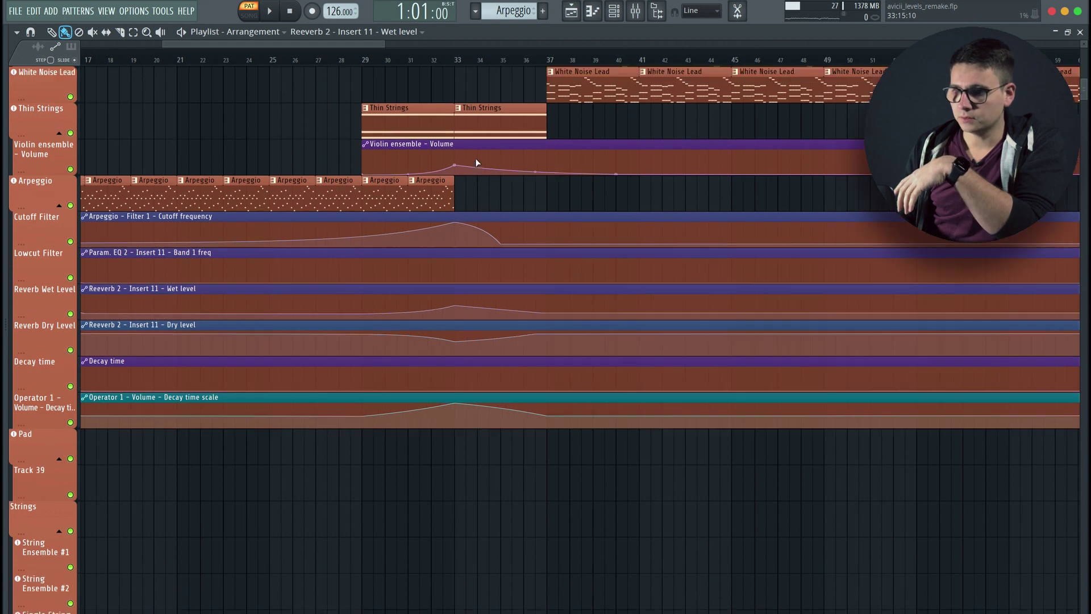
{"action": "scroll", "coordinate": [468, 162], "scroll_direction": "up", "scroll_amount": 1}
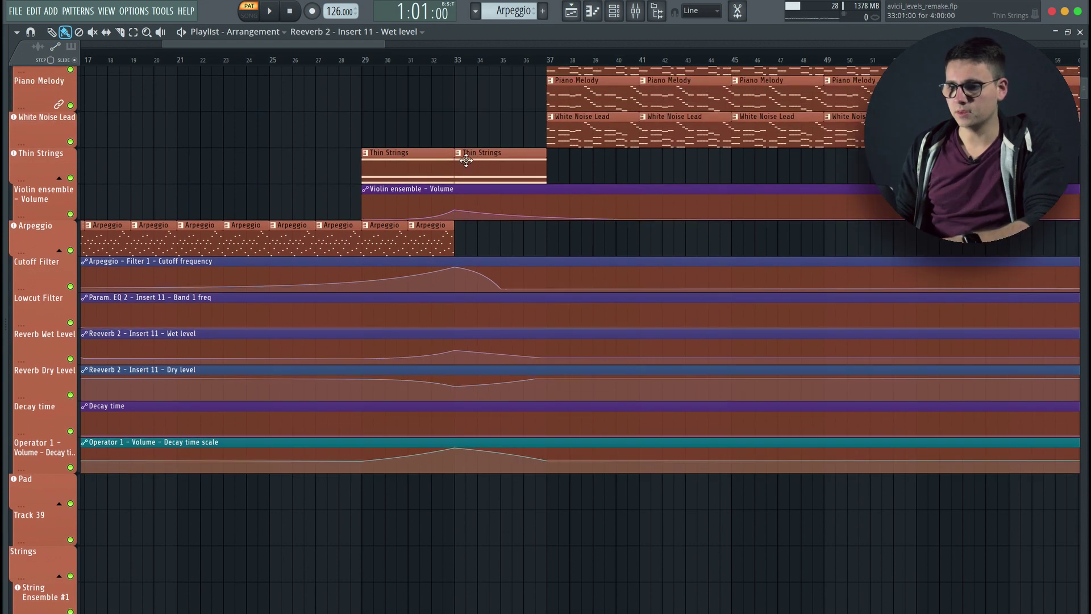
{"action": "left_click", "coordinate": [426, 166]}
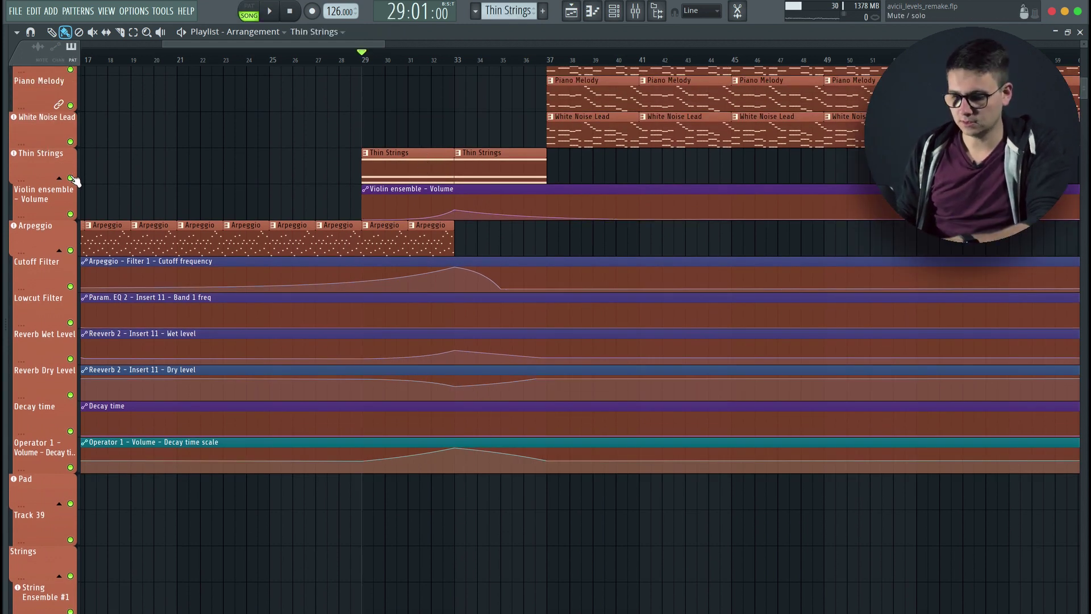
{"action": "right_click", "coordinate": [71, 177]}
{"action": "right_click", "coordinate": [71, 214]}
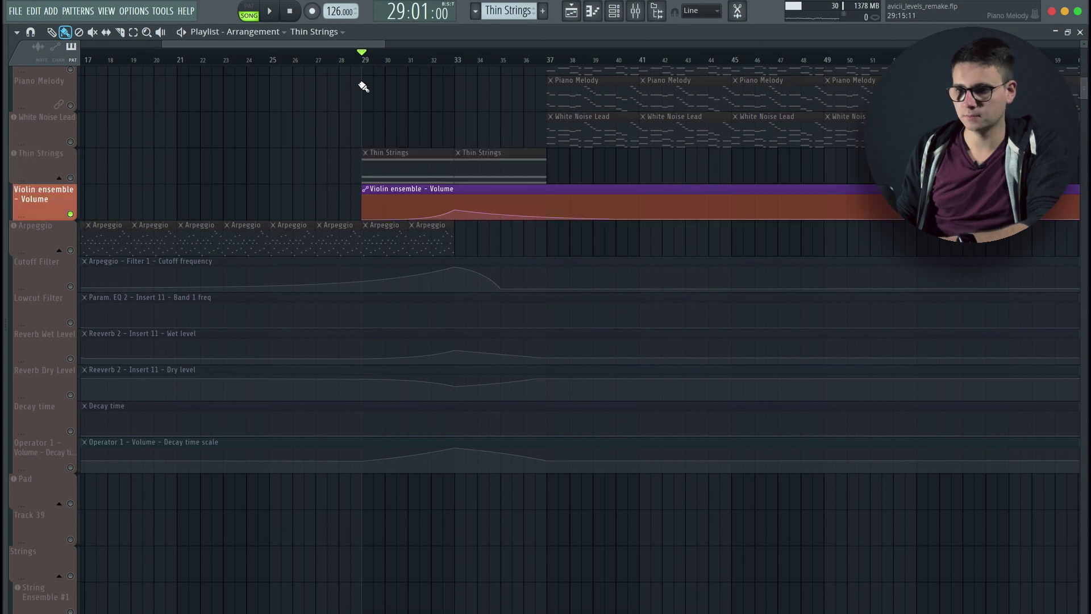
{"action": "left_click", "coordinate": [70, 178]}
{"action": "key", "text": "space"}
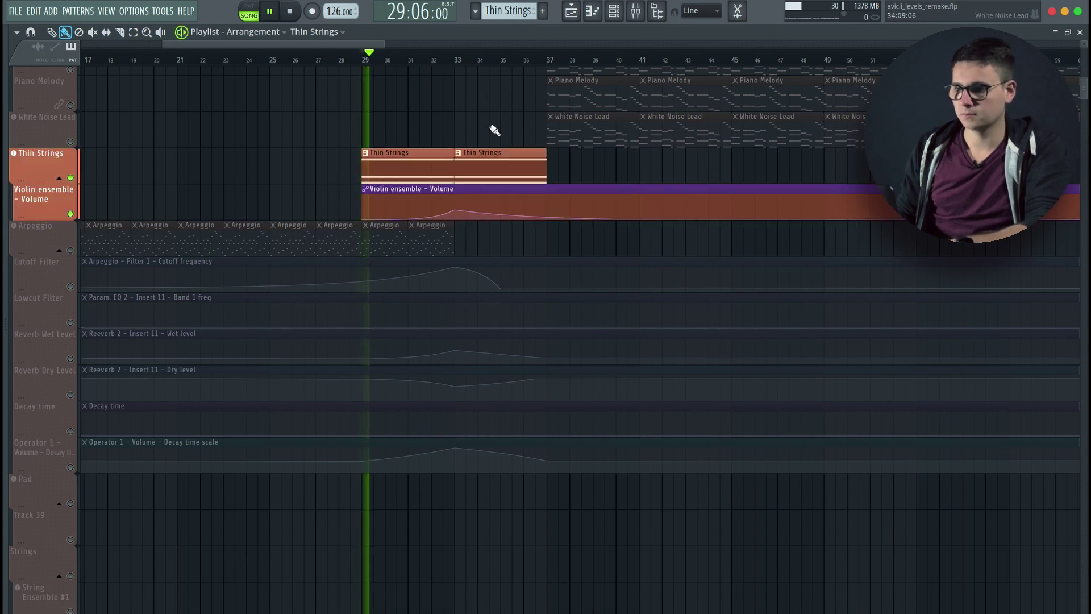
Inspect the Thin Strings synth's operator 1 volume envelope from the channel rack and close the synth.
{"action": "key", "text": "F7"}
{"action": "key", "text": "F7"}
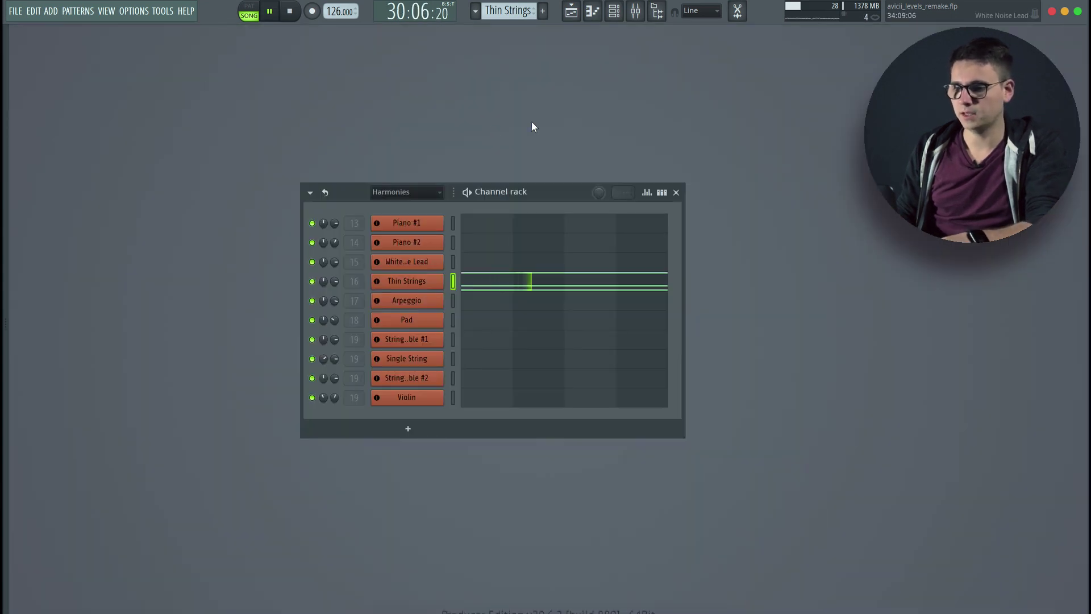
{"action": "left_click", "coordinate": [420, 285]}
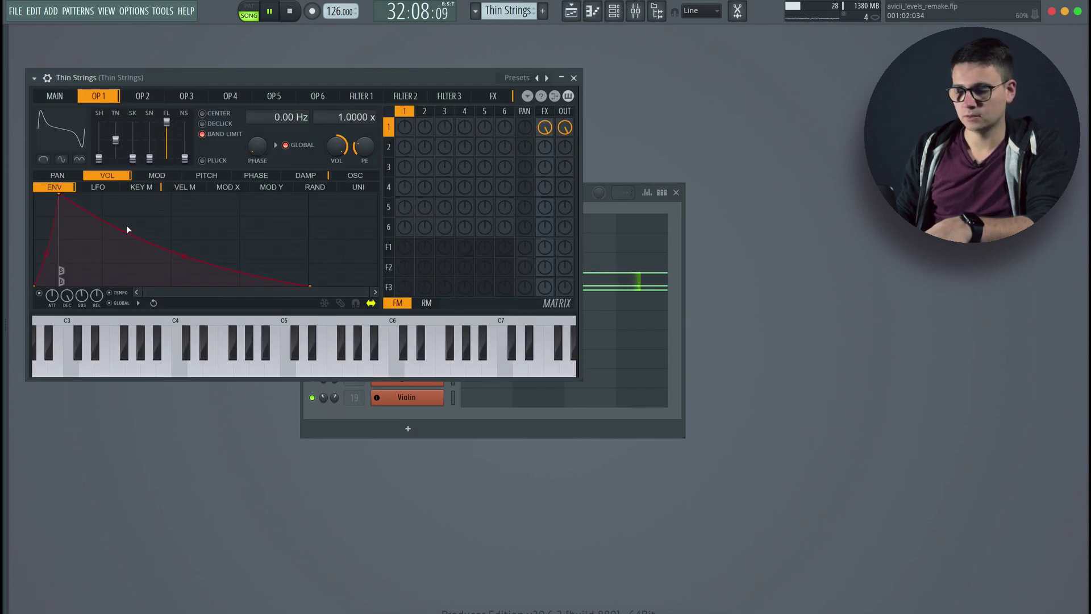
{"action": "left_click", "coordinate": [574, 77]}
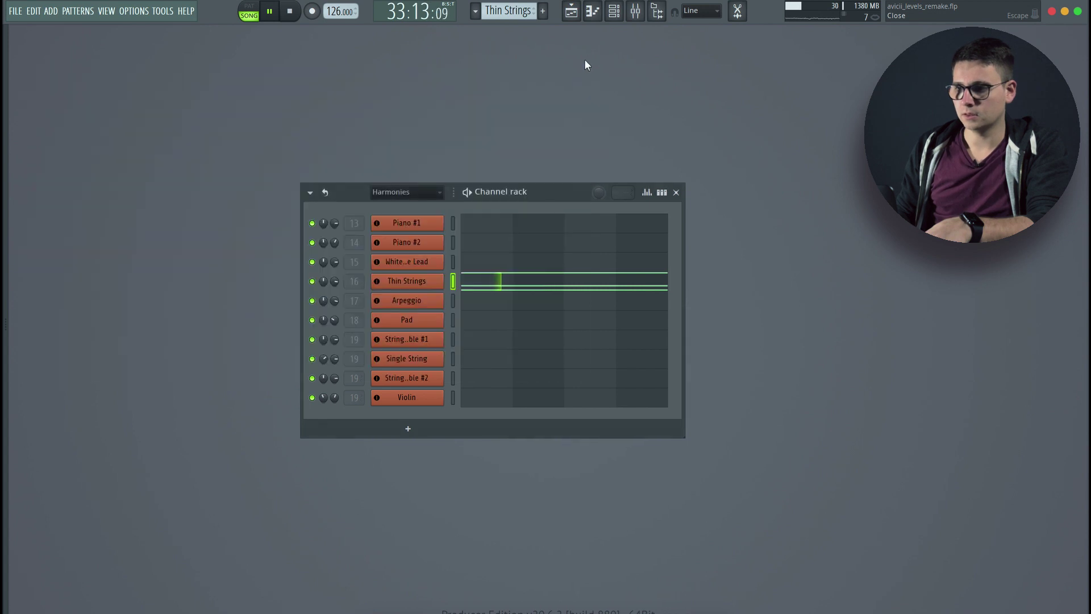
Return to the playlist, stop playback after the Thin Strings clips, and unsolo the tracks.
{"action": "left_click", "coordinate": [615, 11]}
{"action": "left_click", "coordinate": [571, 11]}
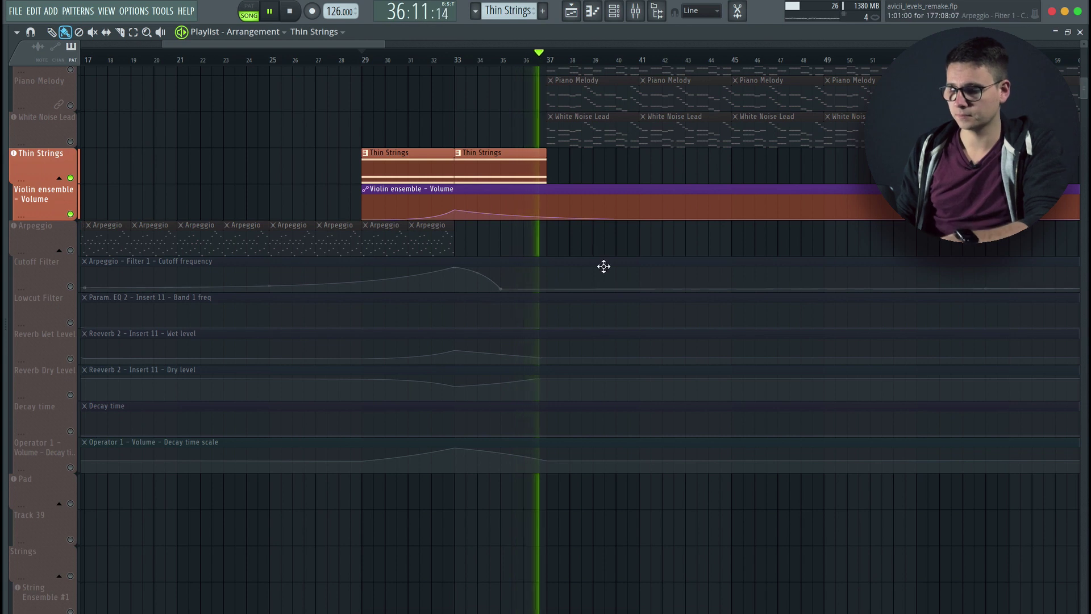
{"action": "key", "text": "space"}
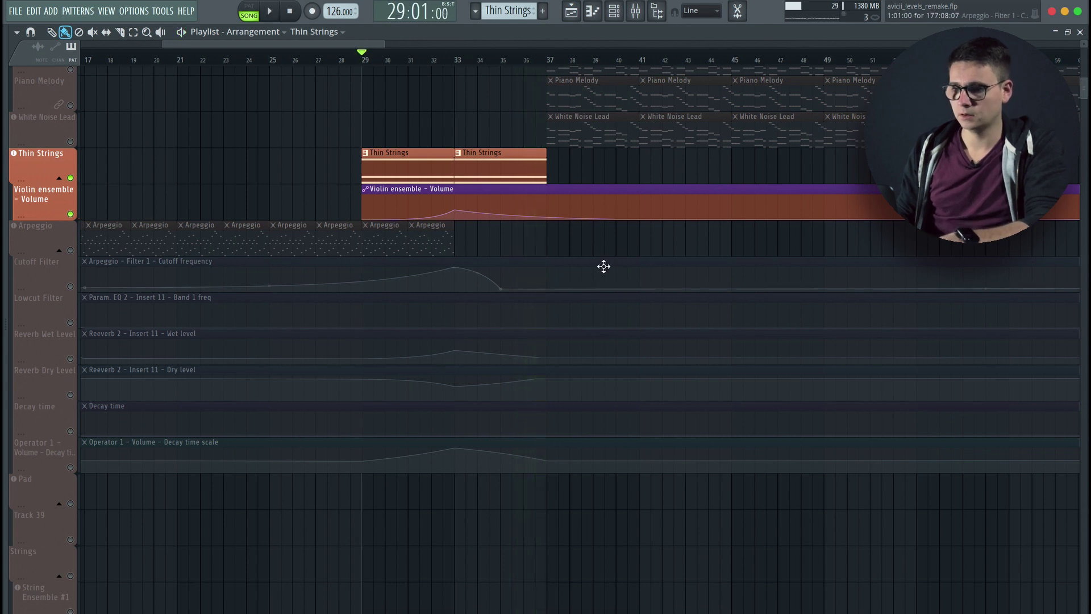
{"action": "right_click", "coordinate": [70, 178]}
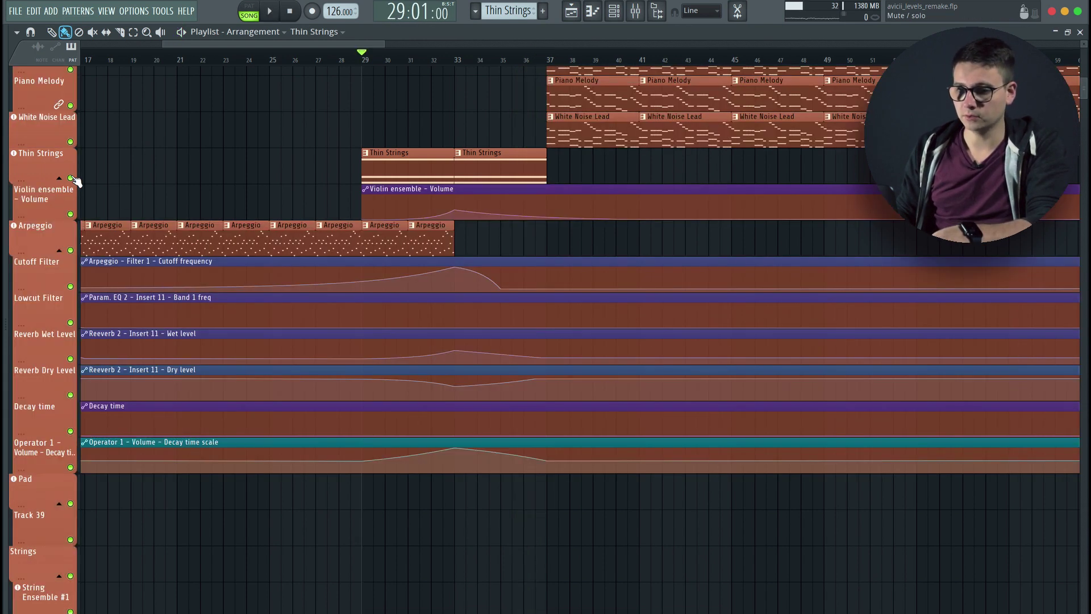
Solo the White Noise track with both of its Band 7 freq automation tracks and play from bar 29.
{"action": "scroll", "coordinate": [432, 164], "scroll_direction": "down", "scroll_amount": 1}
{"action": "scroll", "coordinate": [455, 170], "scroll_direction": "down", "scroll_amount": 10}
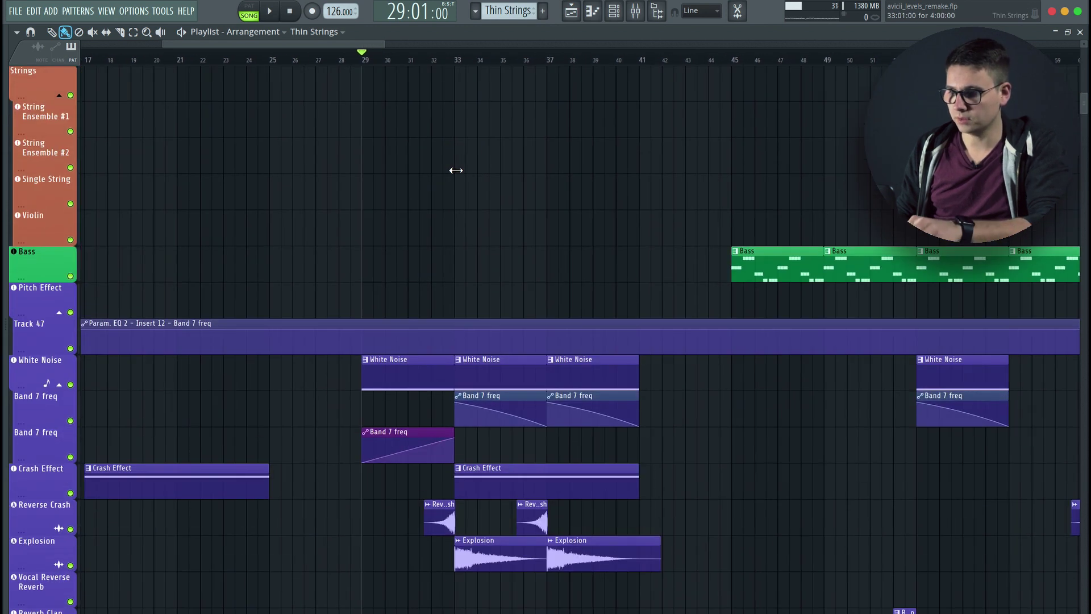
{"action": "scroll", "coordinate": [449, 169], "scroll_direction": "up", "scroll_amount": 2}
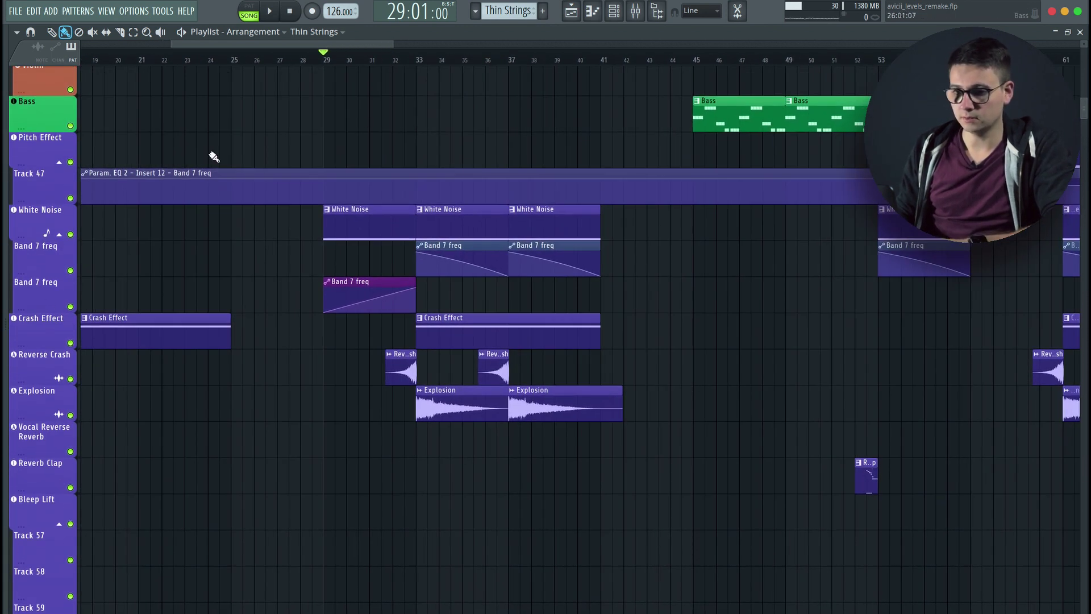
{"action": "left_click", "coordinate": [71, 234], "text": "ctrl"}
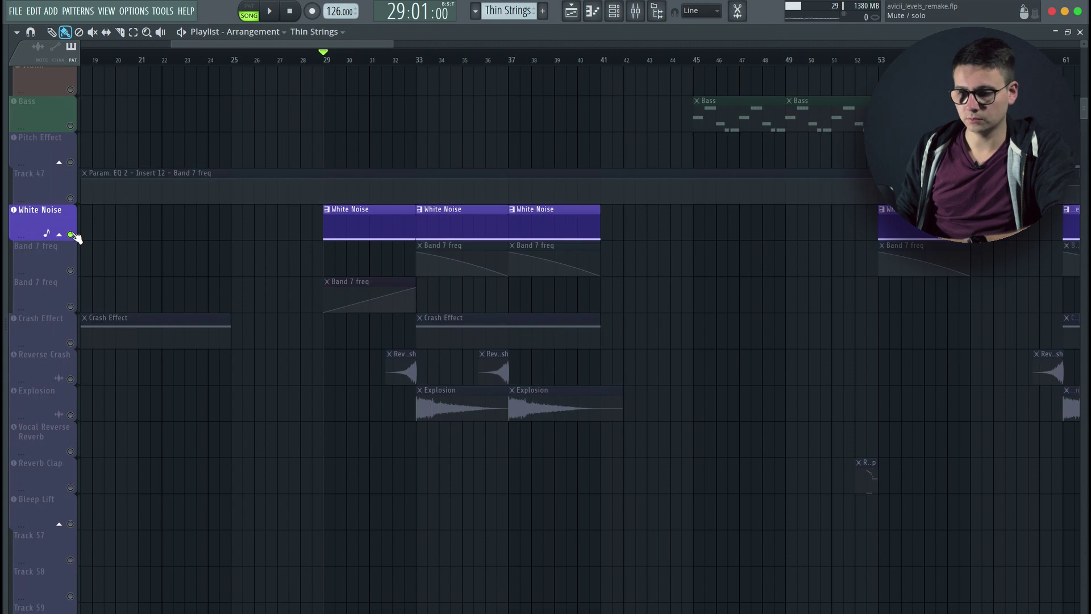
{"action": "left_click", "coordinate": [71, 271]}
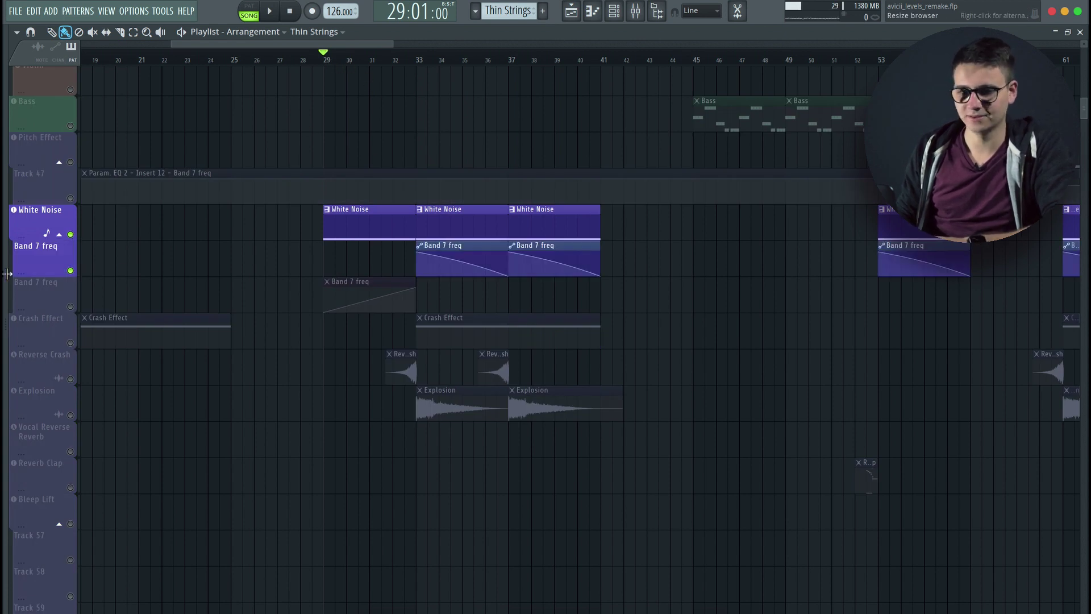
{"action": "left_click", "coordinate": [71, 306]}
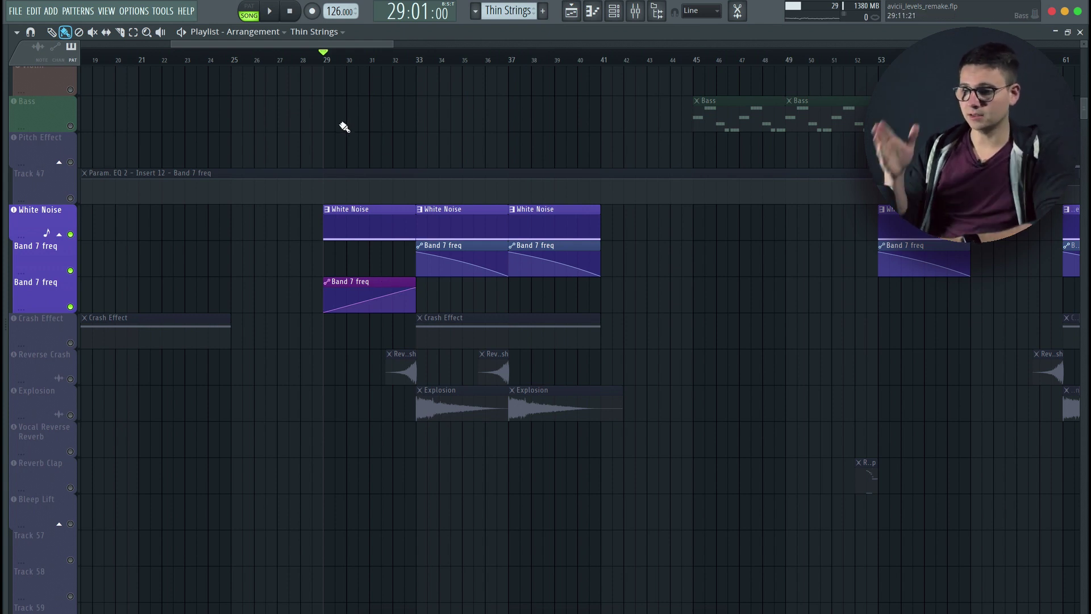
{"action": "key", "text": "space"}
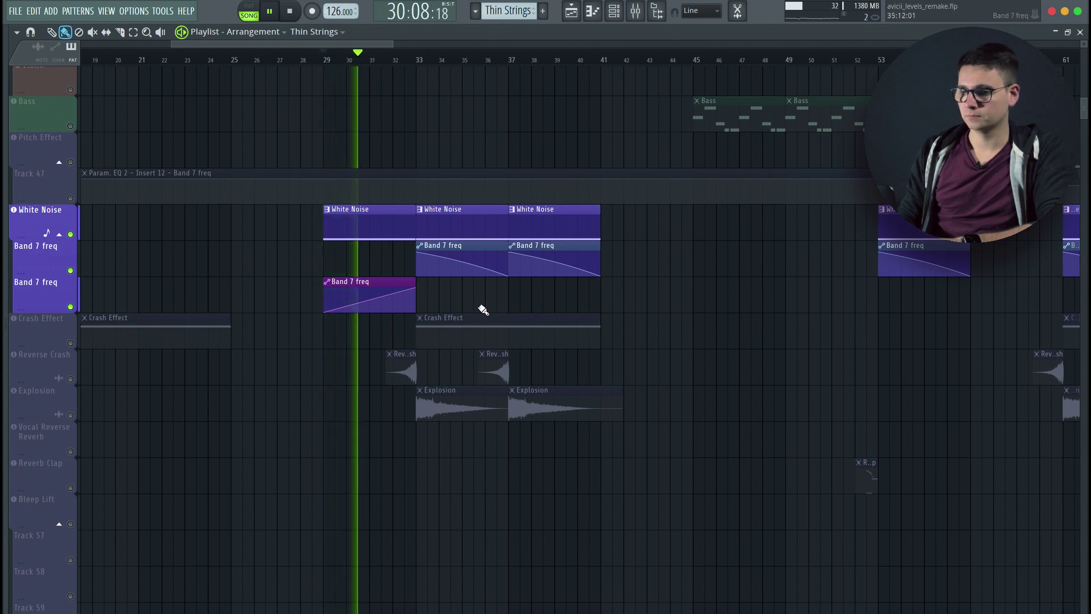
Watch the automated band sweep in the White Noise mixer insert's Fruity parametric EQ 2, and stop playback.
{"action": "left_click", "coordinate": [635, 10]}
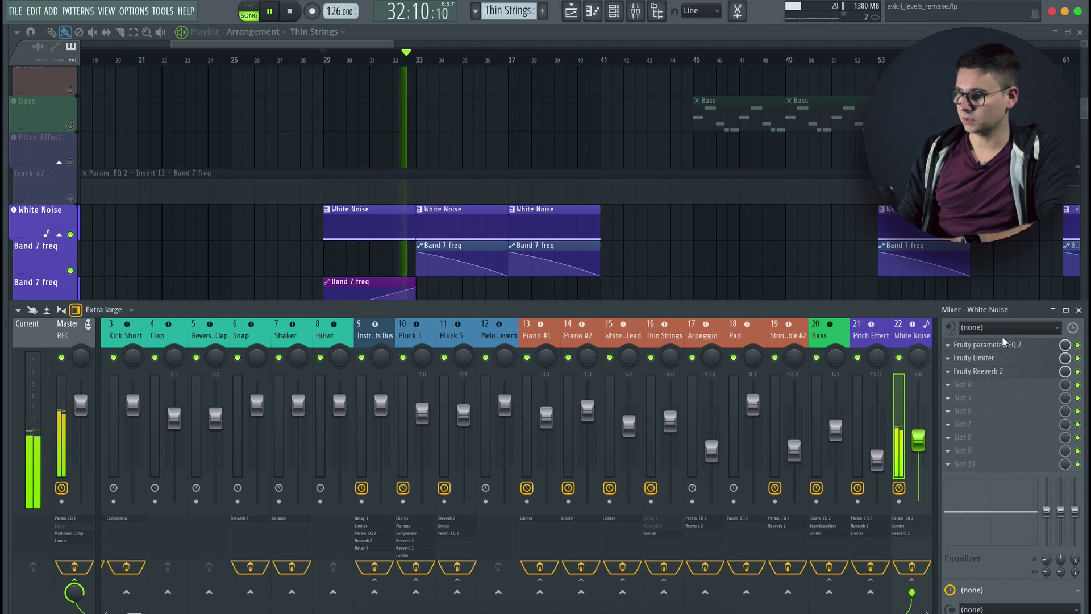
{"action": "left_click", "coordinate": [1006, 344]}
{"action": "left_click_drag", "start_coordinate": [548, 458], "coordinate": [499, 456]}
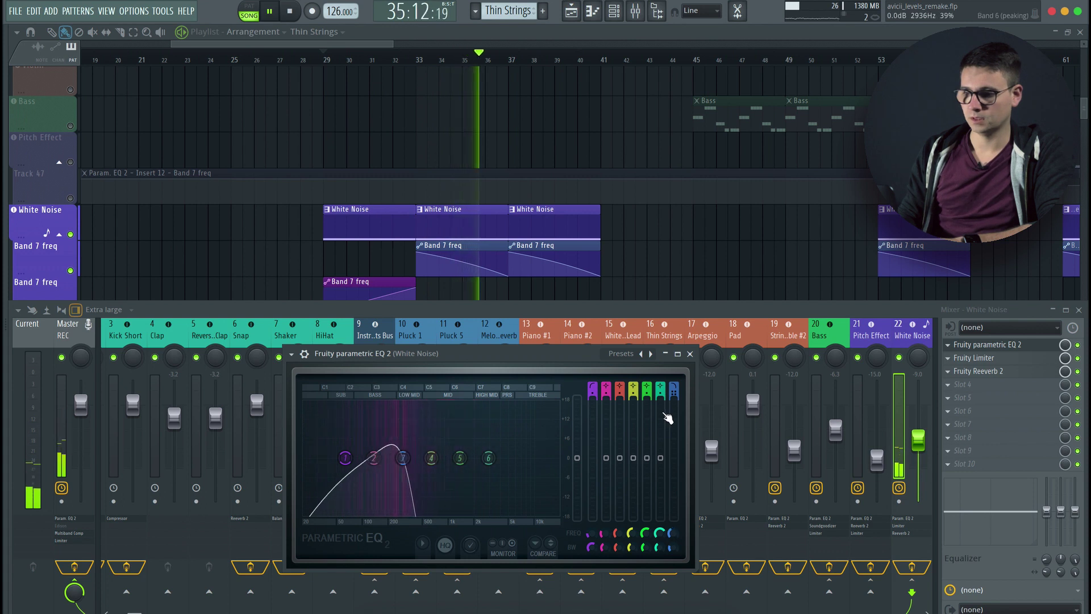
{"action": "key", "text": "space"}
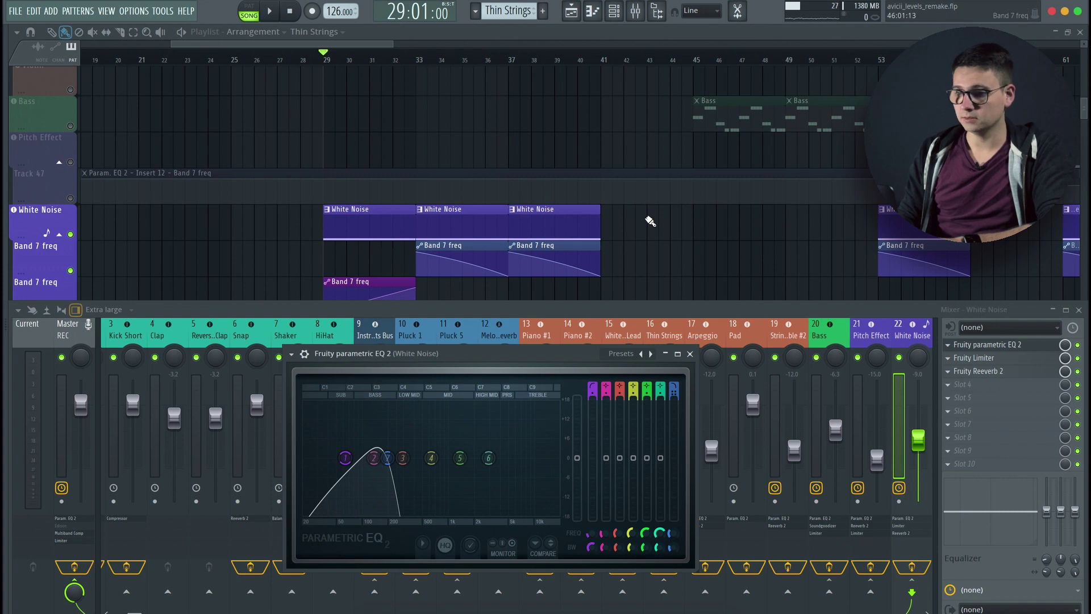
Add the Sidechain Trigger track to the soloed tracks and play the song from just before bar 33.
{"action": "scroll", "coordinate": [455, 107], "scroll_direction": "up", "scroll_amount": 10}
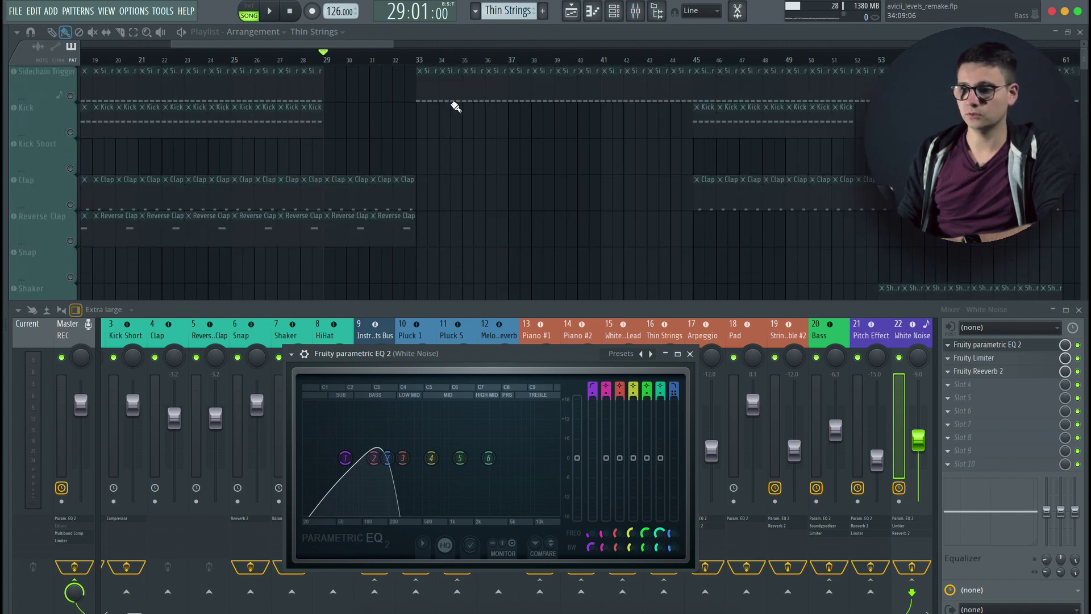
{"action": "left_click", "coordinate": [68, 94]}
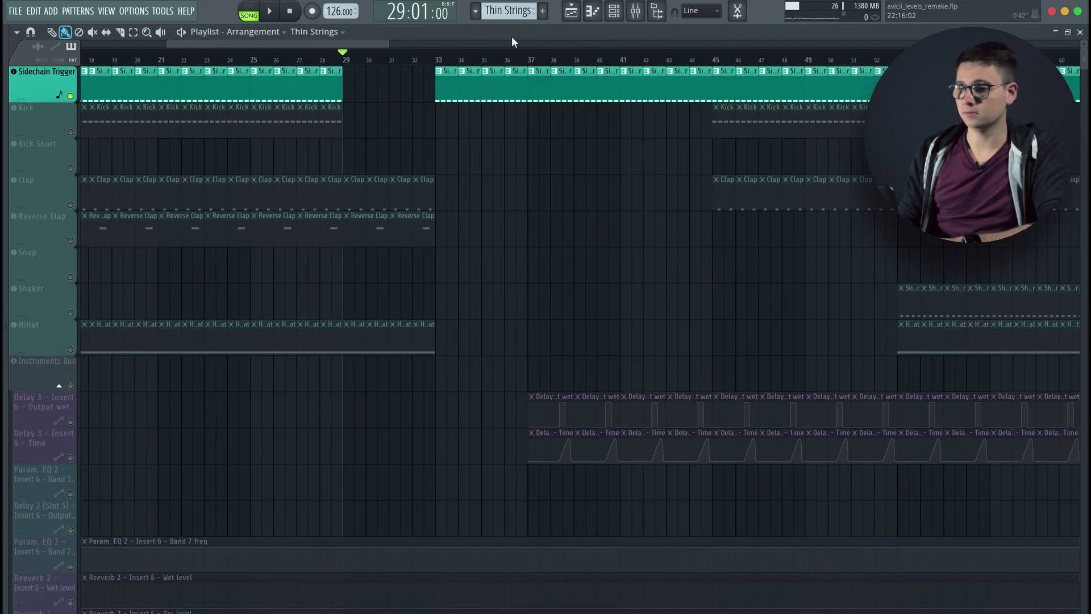
{"action": "left_click", "coordinate": [432, 54]}
{"action": "key", "text": "space"}
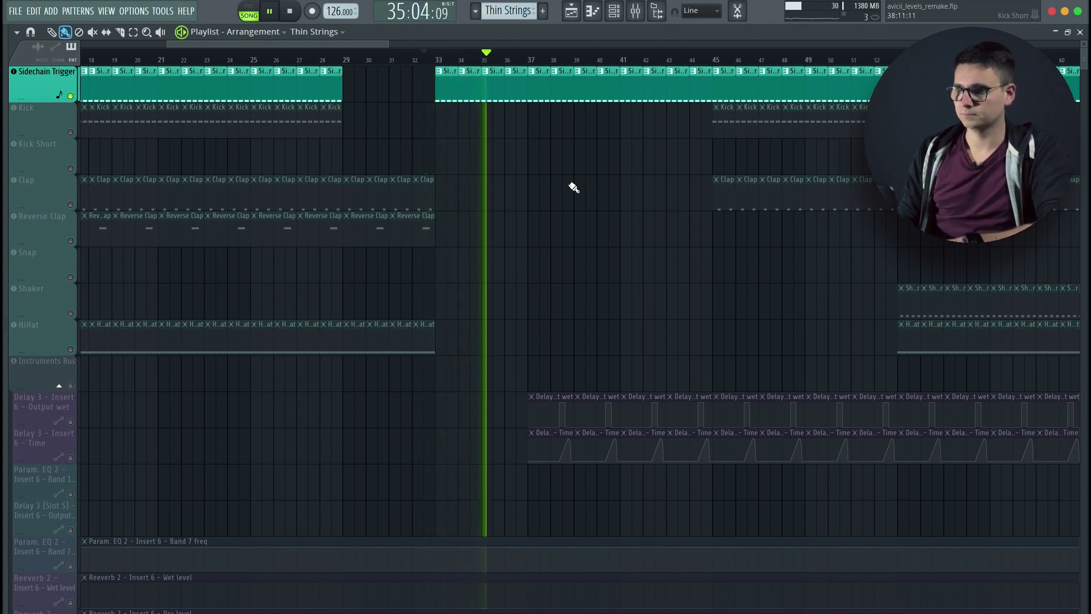
{"action": "key", "text": "space"}
Return to the White Noise track and unsolo it so that all playlist tracks are active.
{"action": "scroll", "coordinate": [476, 255], "scroll_direction": "down", "scroll_amount": 6}
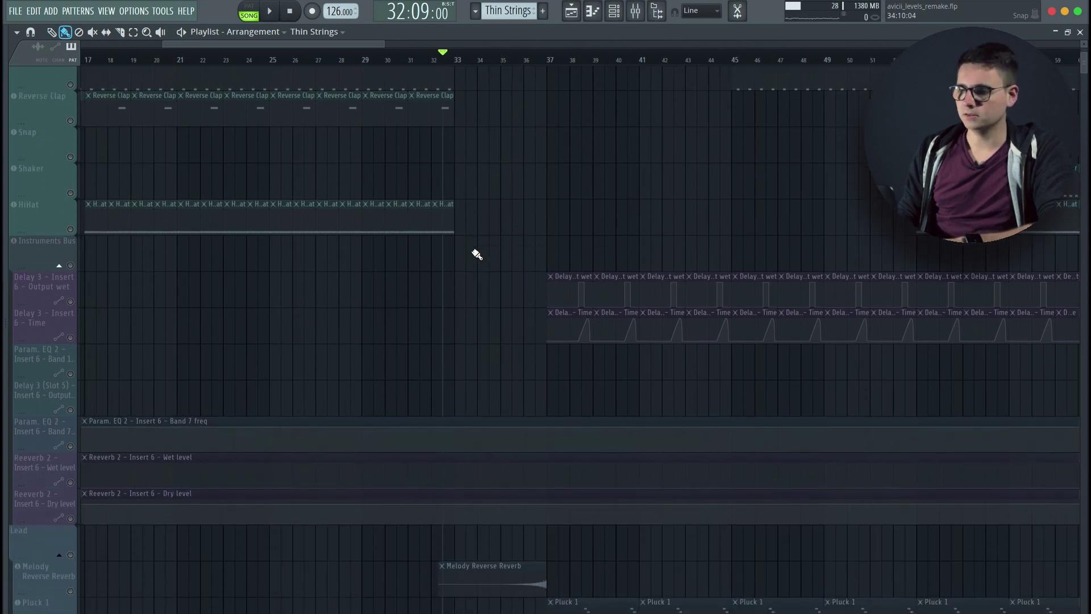
{"action": "scroll", "coordinate": [476, 255], "scroll_direction": "down", "scroll_amount": 6}
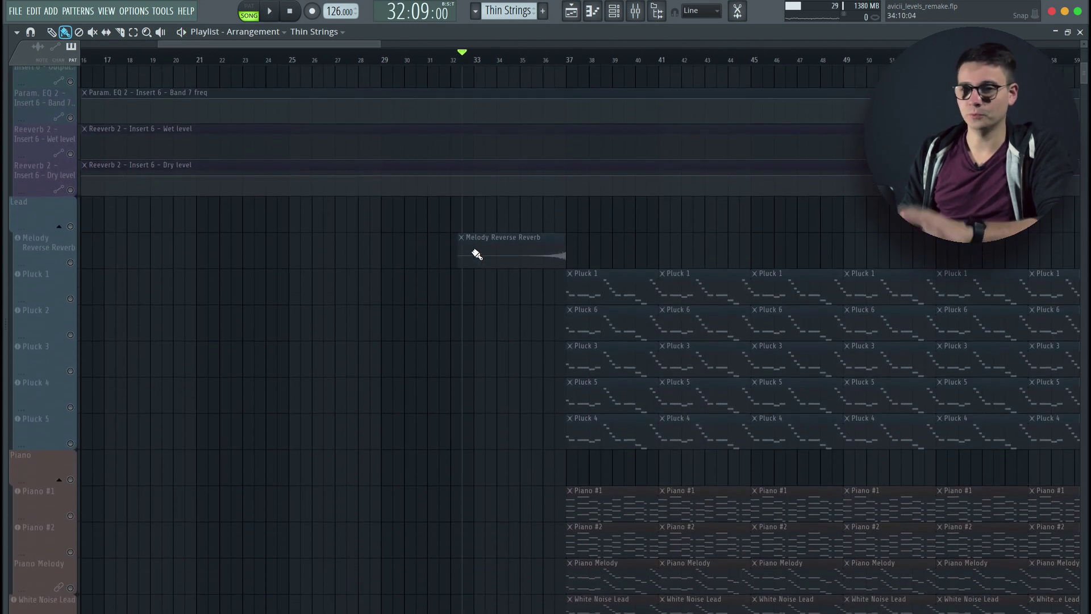
{"action": "scroll", "coordinate": [471, 406], "scroll_direction": "down", "scroll_amount": 15}
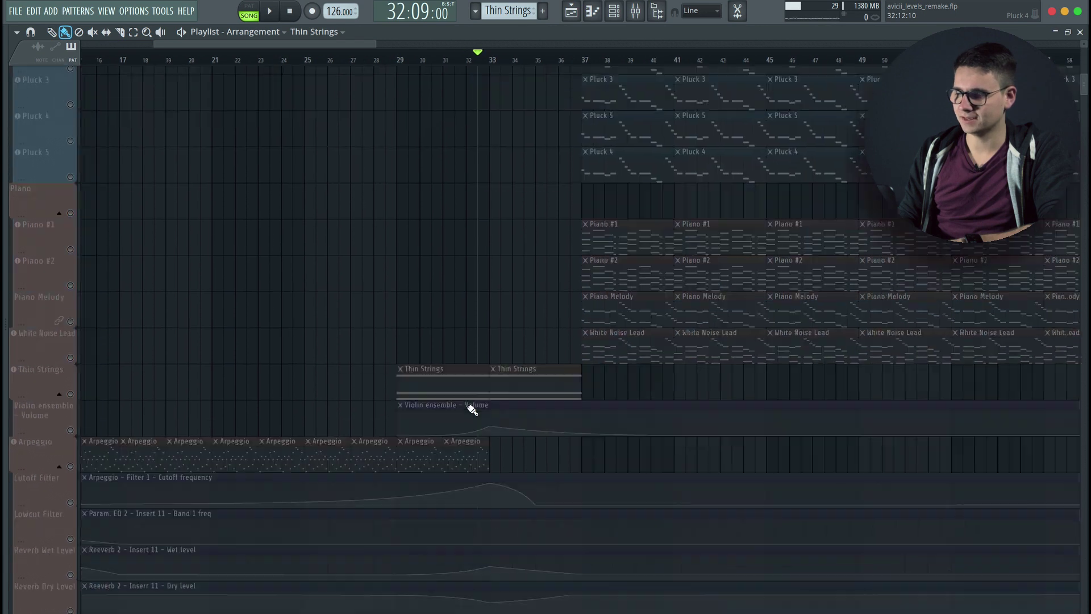
{"action": "scroll", "coordinate": [472, 409], "scroll_direction": "down", "scroll_amount": 8}
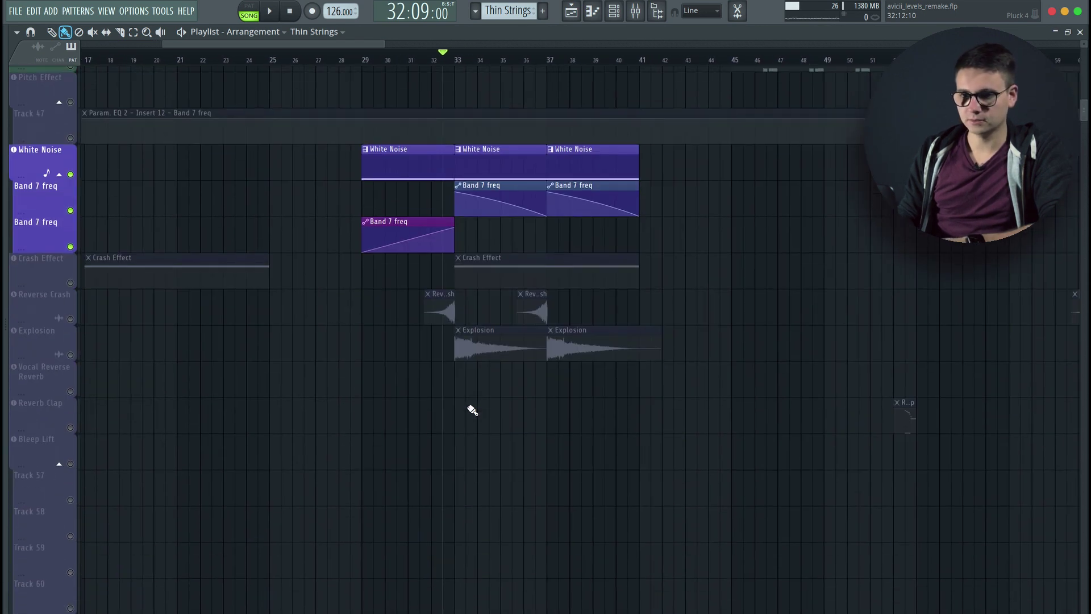
{"action": "right_click", "coordinate": [71, 174]}
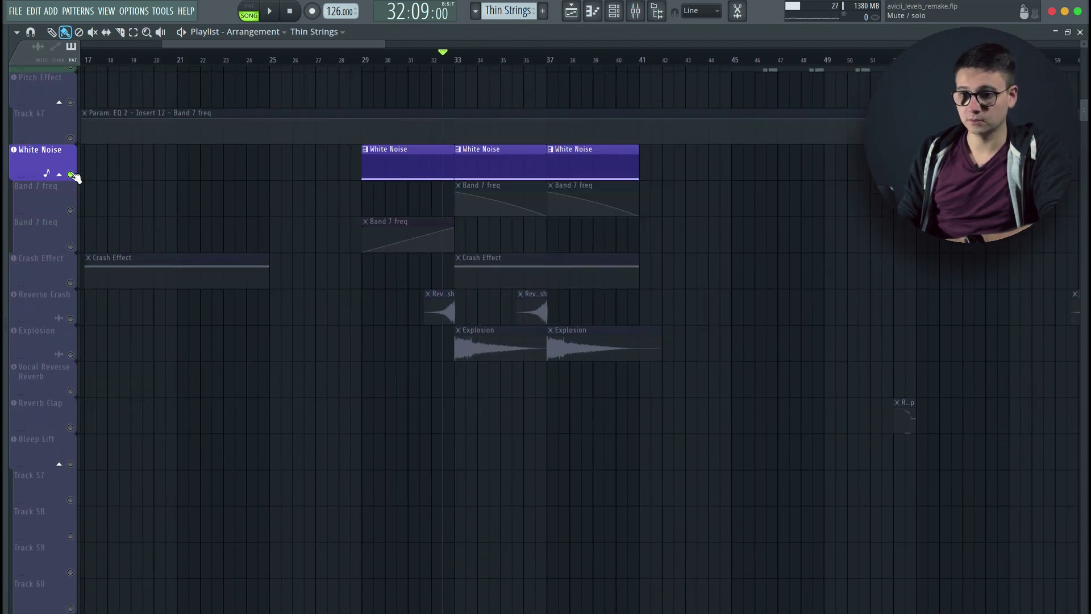
{"action": "right_click", "coordinate": [70, 175]}
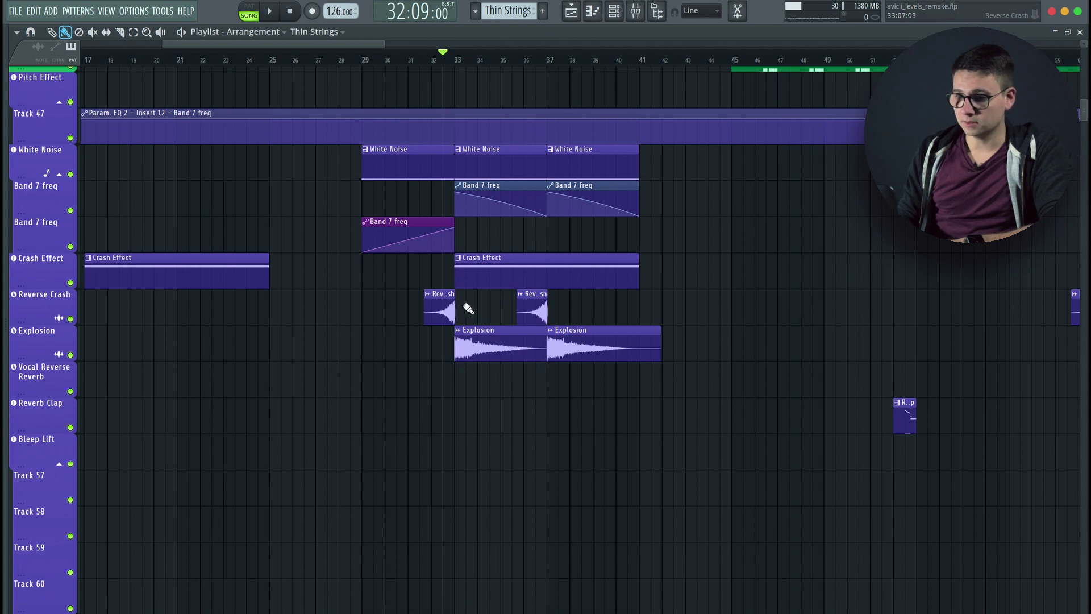
Inspect the Reverse Crash clip's sample settings, including its precomputed effects, and close them.
{"action": "double_click", "coordinate": [441, 314]}
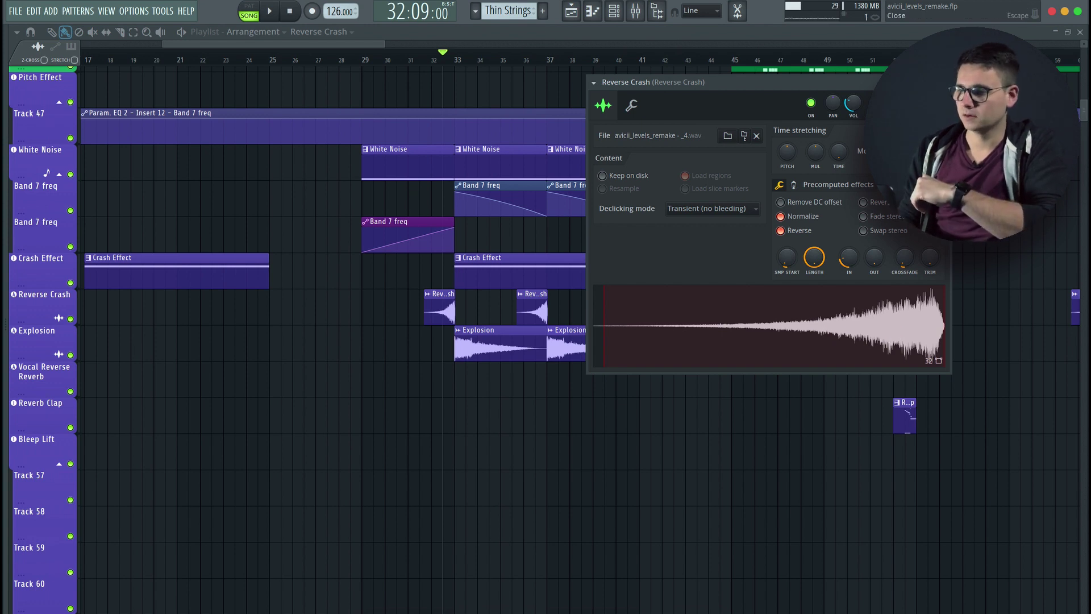
{"action": "key", "text": "Escape"}
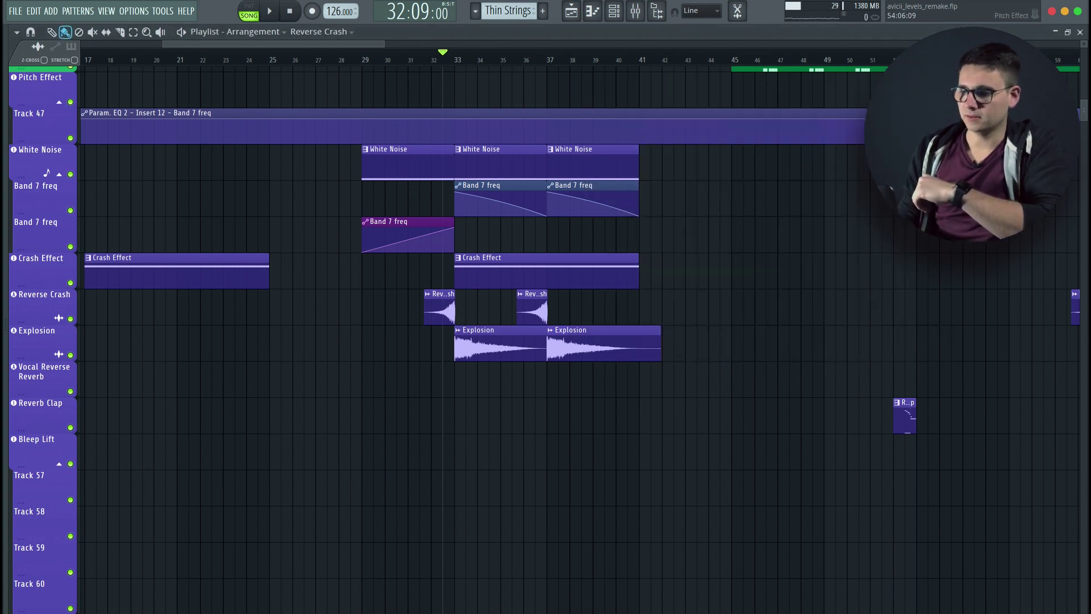
Examine the Crash Effect pattern in the piano roll from its first bar and audition its B4 note.
{"action": "double_click", "coordinate": [510, 275]}
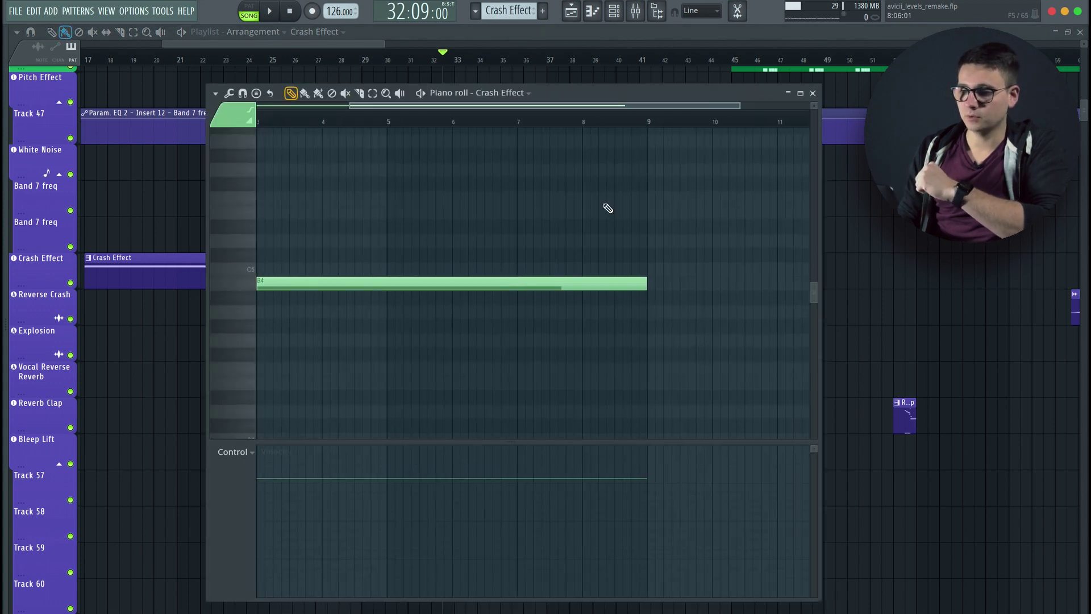
{"action": "scroll", "coordinate": [400, 270], "scroll_direction": "left", "scroll_amount": 2}
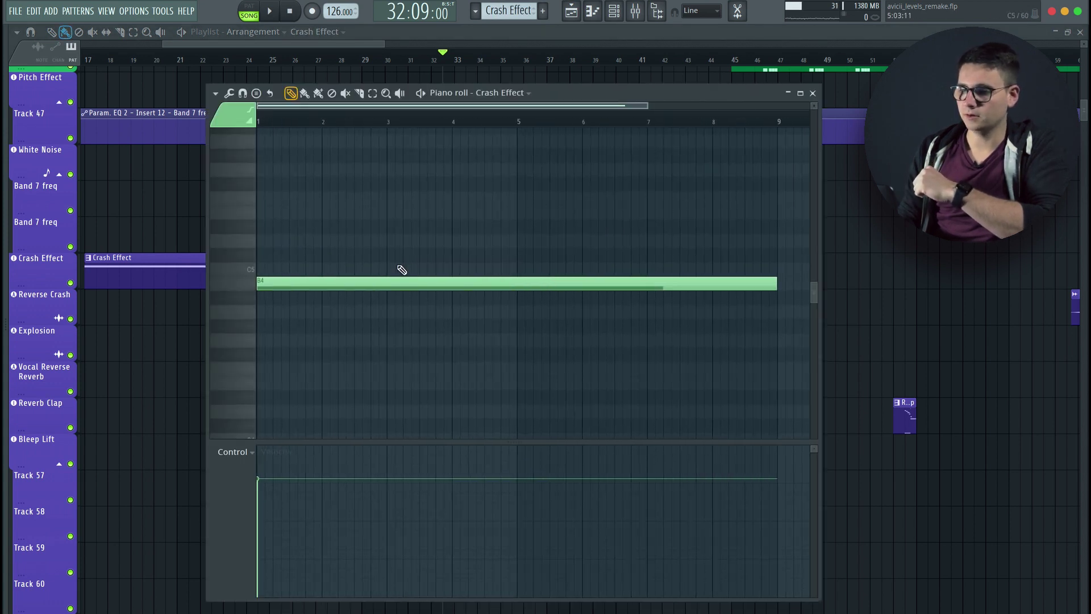
{"action": "left_click", "coordinate": [248, 288]}
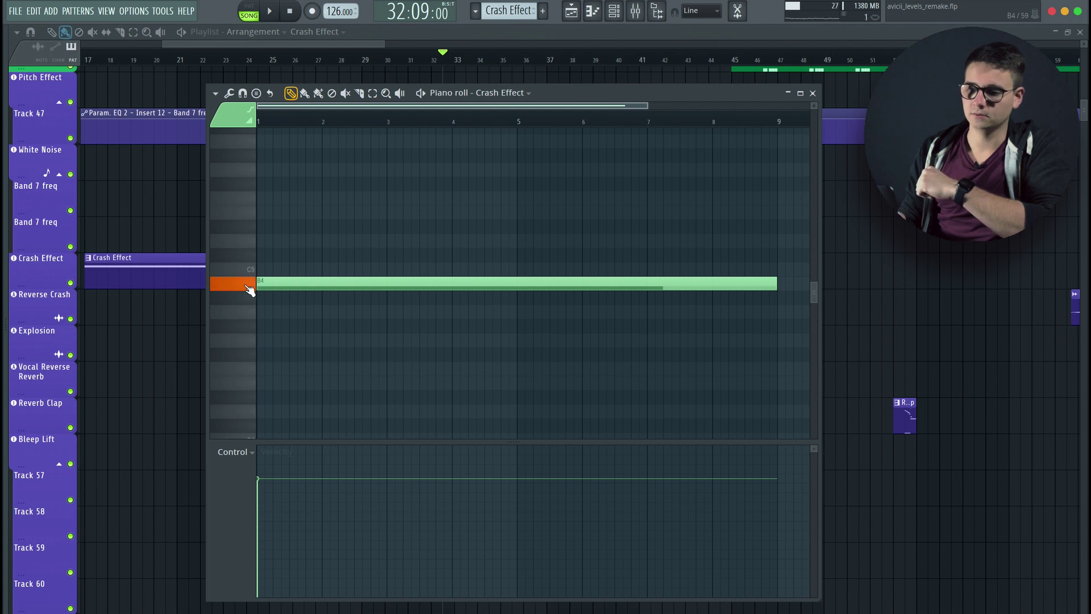
Close the Crash Effect piano roll and inspect the sample settings of the Explosion clip at bar 33.
{"action": "left_click", "coordinate": [813, 93]}
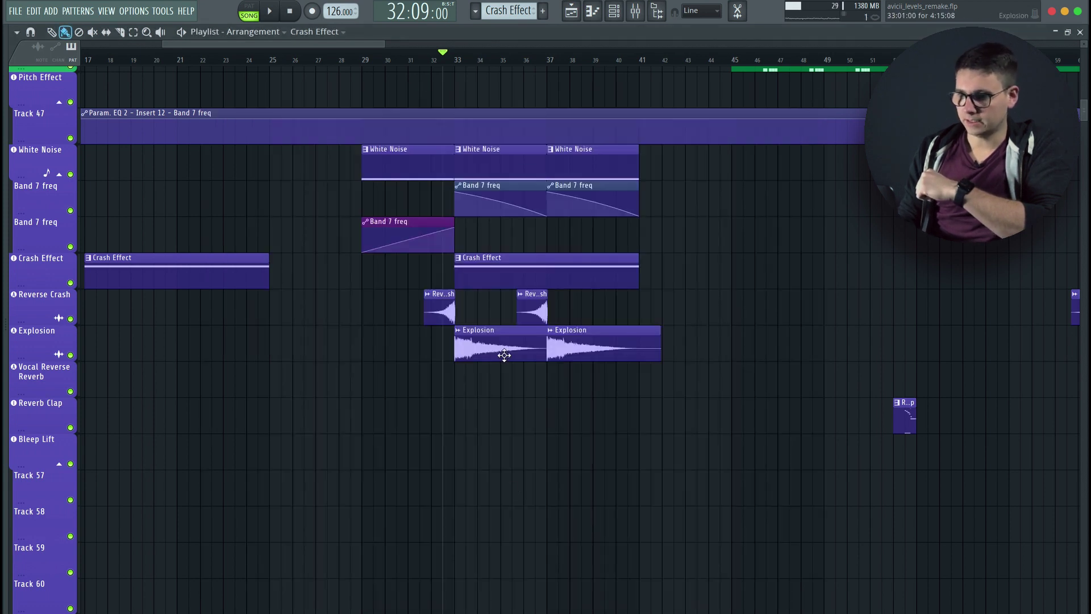
{"action": "double_click", "coordinate": [486, 350]}
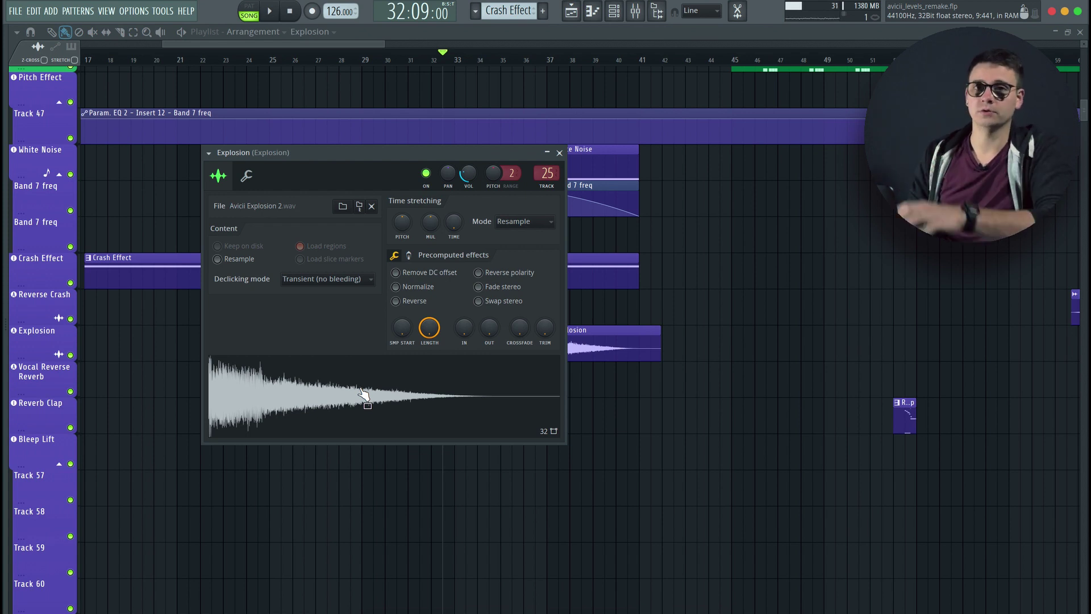
{"action": "left_click", "coordinate": [591, 352]}
Inspect the Melody Reverse Reverb clip's sample settings in the Lead group, including its precomputed effects, and close them.
{"action": "scroll", "coordinate": [591, 353], "scroll_direction": "down", "scroll_amount": 15}
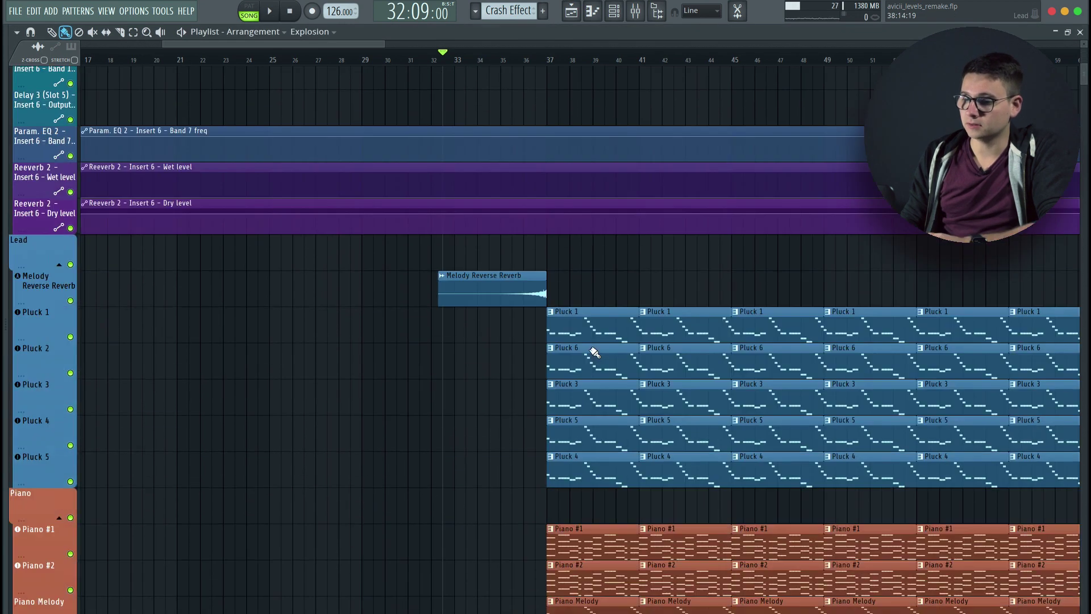
{"action": "scroll", "coordinate": [594, 353], "scroll_direction": "up", "scroll_amount": 3}
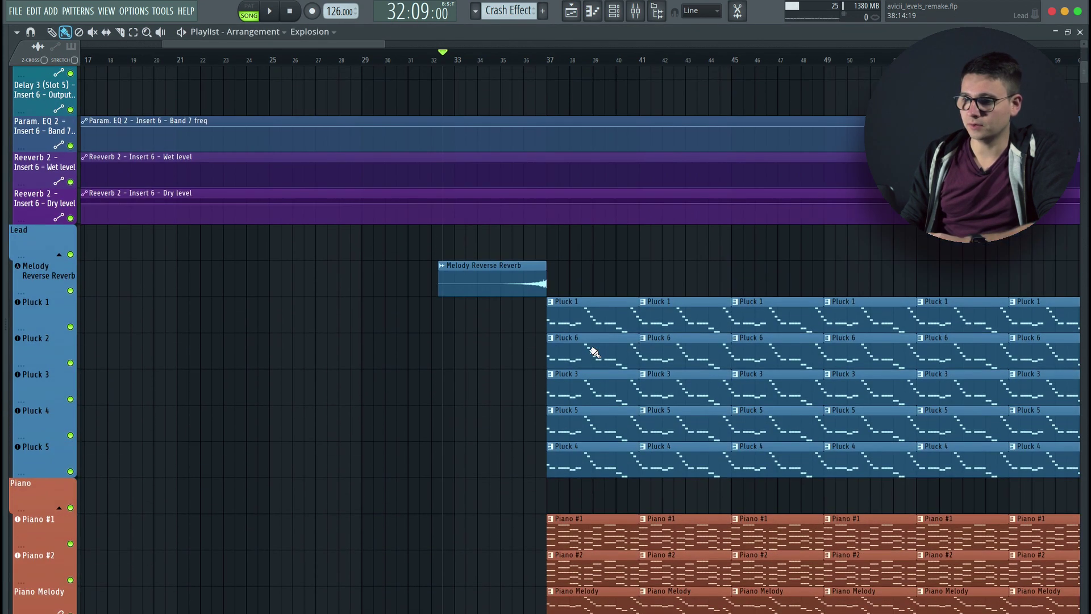
{"action": "double_click", "coordinate": [513, 283]}
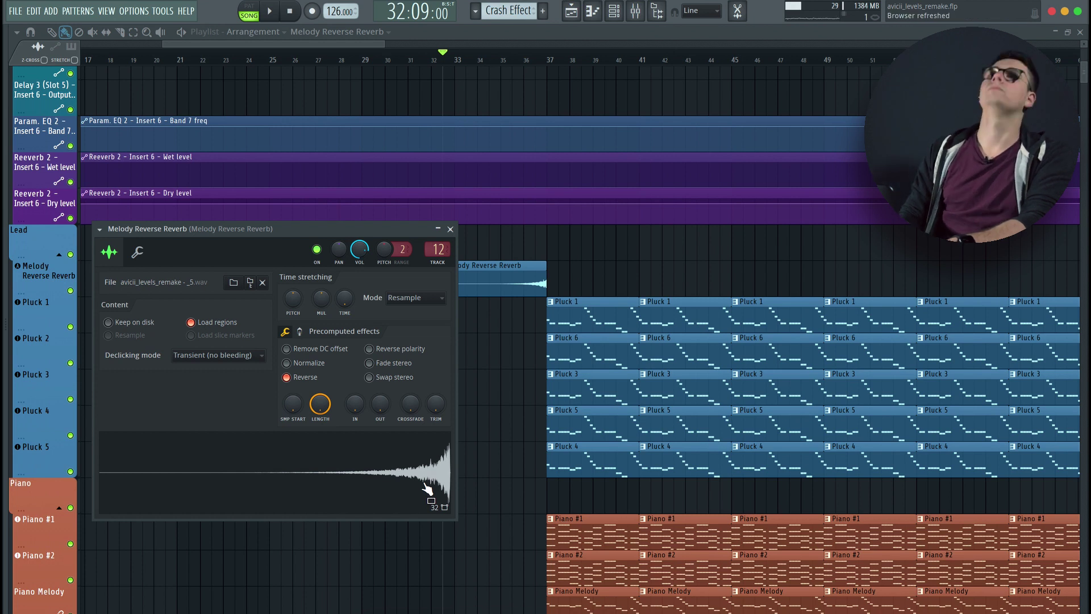
{"action": "left_click", "coordinate": [450, 228]}
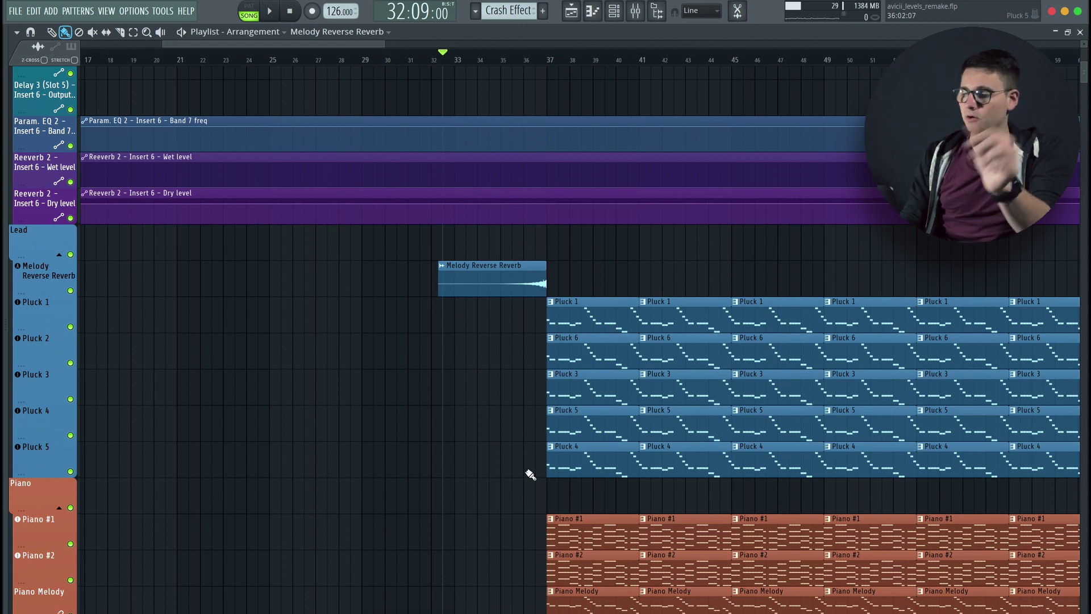
Copy the first Pluck, Piano, Piano Melody and White Noise Lead clips from bar 37 to bar 29.
{"action": "scroll", "coordinate": [530, 474], "scroll_direction": "up", "scroll_amount": 1}
{"action": "scroll", "coordinate": [530, 474], "scroll_direction": "right", "scroll_amount": 3}
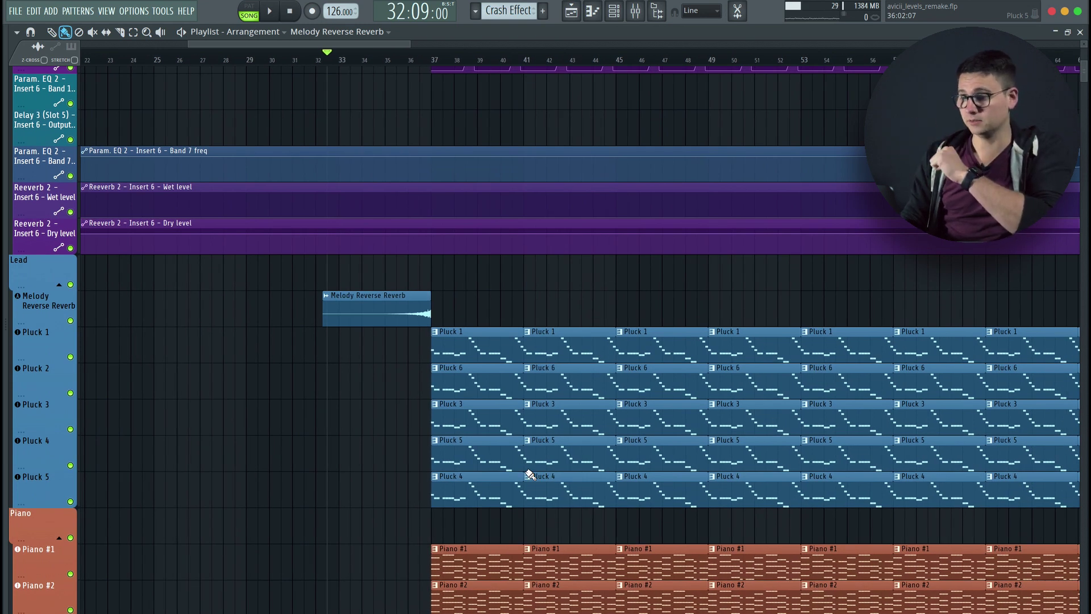
{"action": "scroll", "coordinate": [528, 475], "scroll_direction": "down", "scroll_amount": 5}
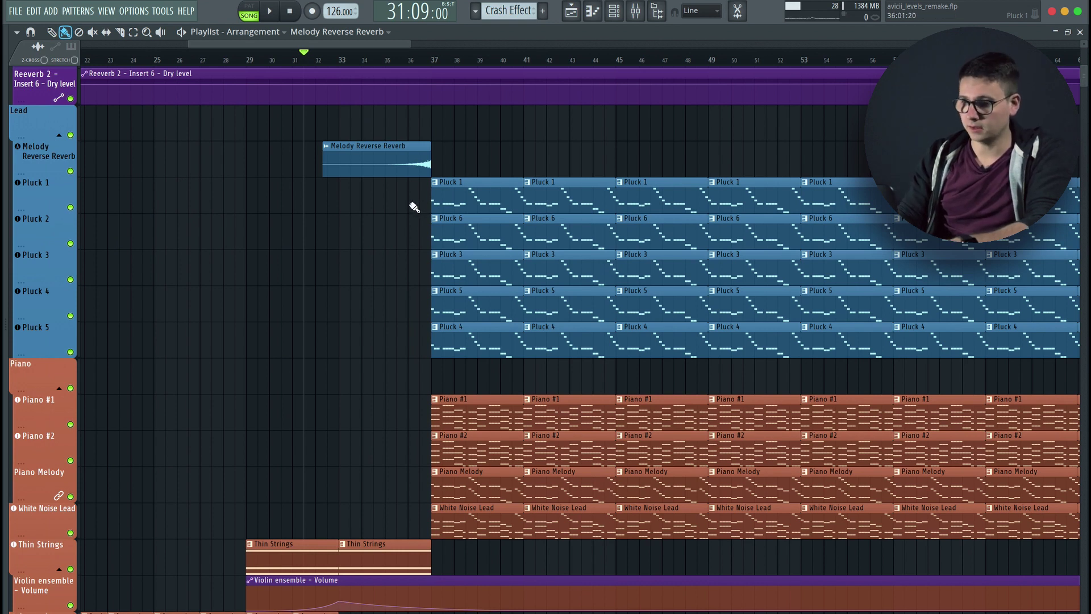
{"action": "left_click_drag", "start_coordinate": [409, 177], "coordinate": [499, 523]}
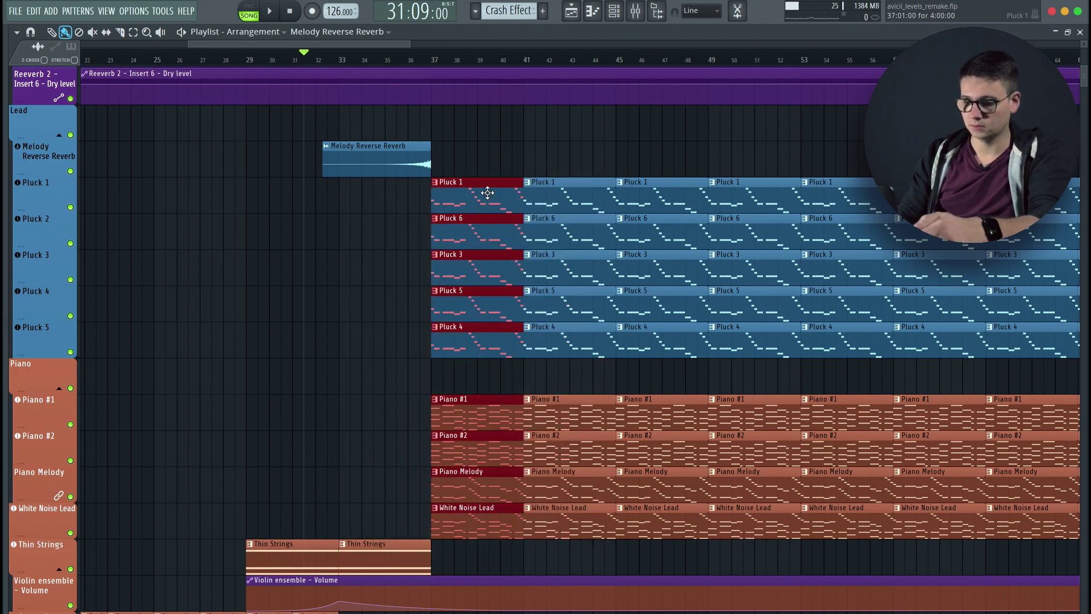
{"action": "left_click_drag", "start_coordinate": [488, 193], "coordinate": [287, 189]}
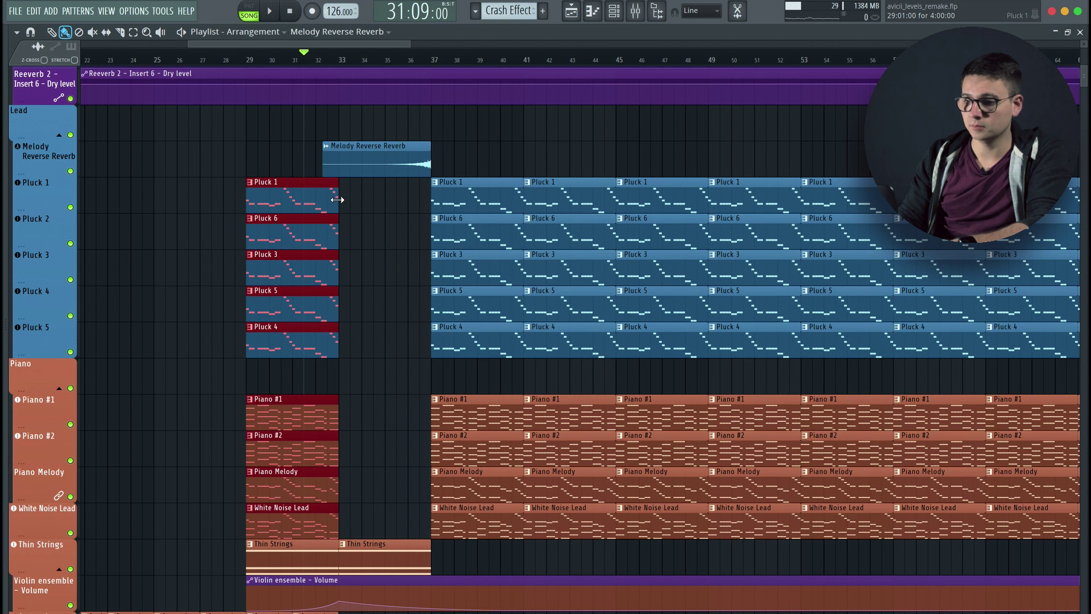
Shorten all the copied clips at bar 29 so that they contain only their first note.
{"action": "left_click_drag", "start_coordinate": [338, 199], "coordinate": [257, 205]}
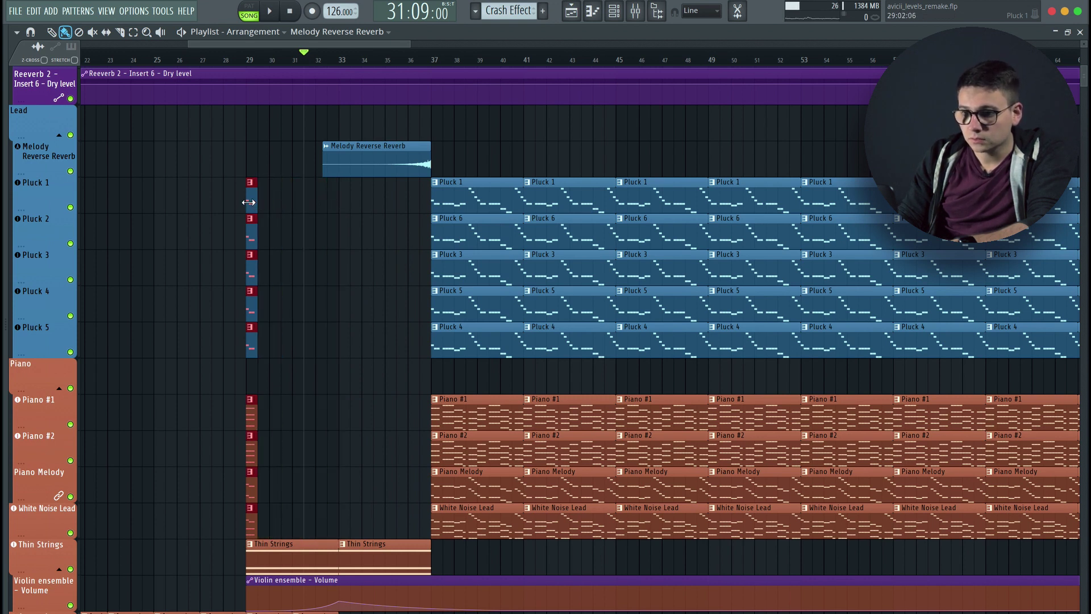
{"action": "scroll", "coordinate": [271, 235], "scroll_direction": "up", "scroll_amount": 5}
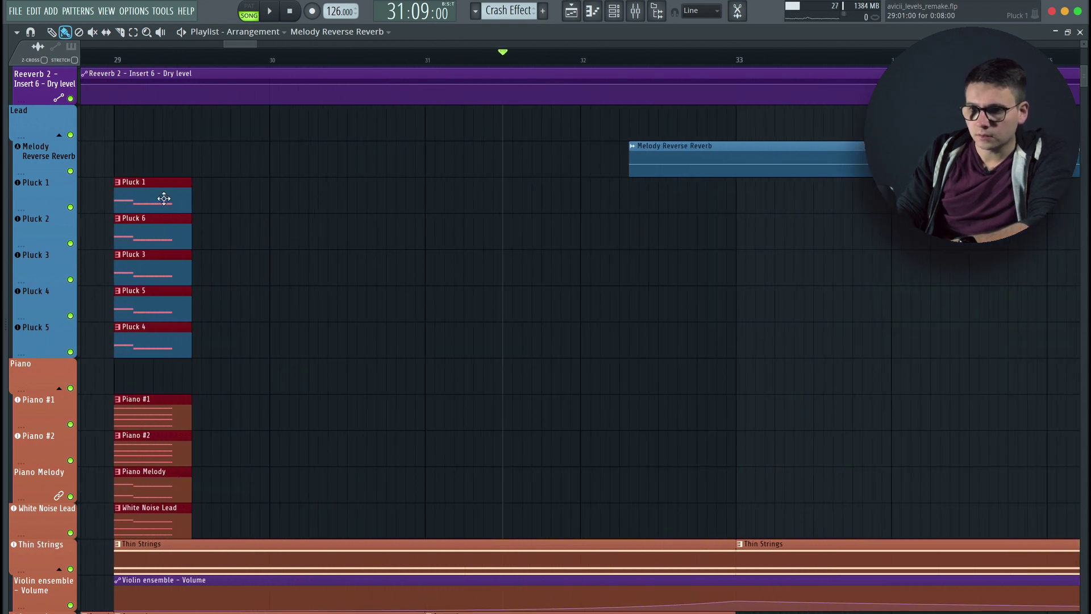
{"action": "left_click_drag", "start_coordinate": [189, 208], "coordinate": [124, 213]}
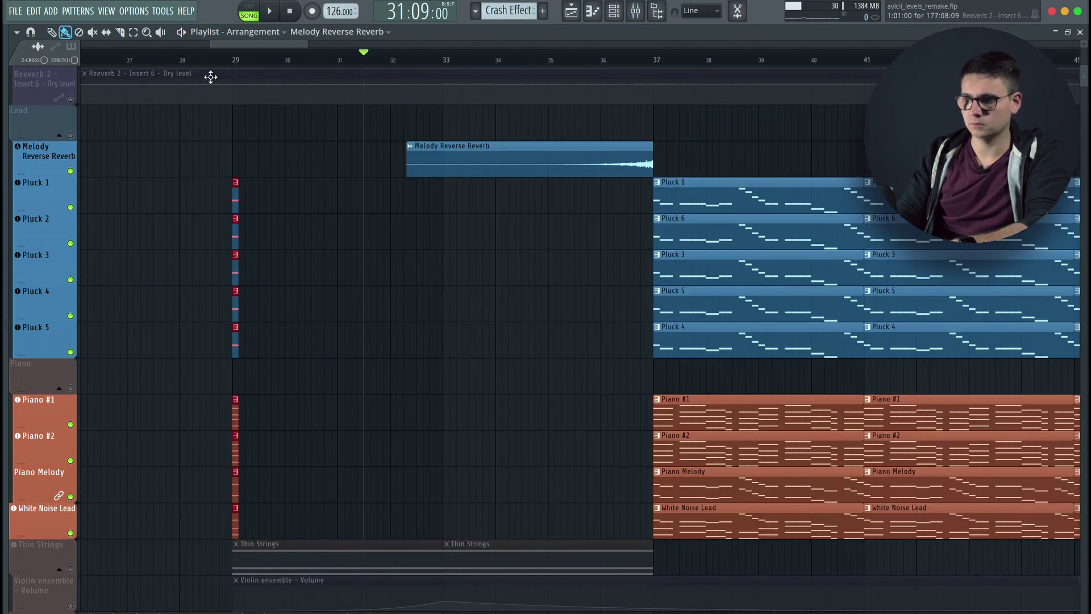
Play the shortened hit from just before bar 29 and mute the Melody Reverse Reverb track.
{"action": "left_click", "coordinate": [230, 61]}
{"action": "key", "text": "space"}
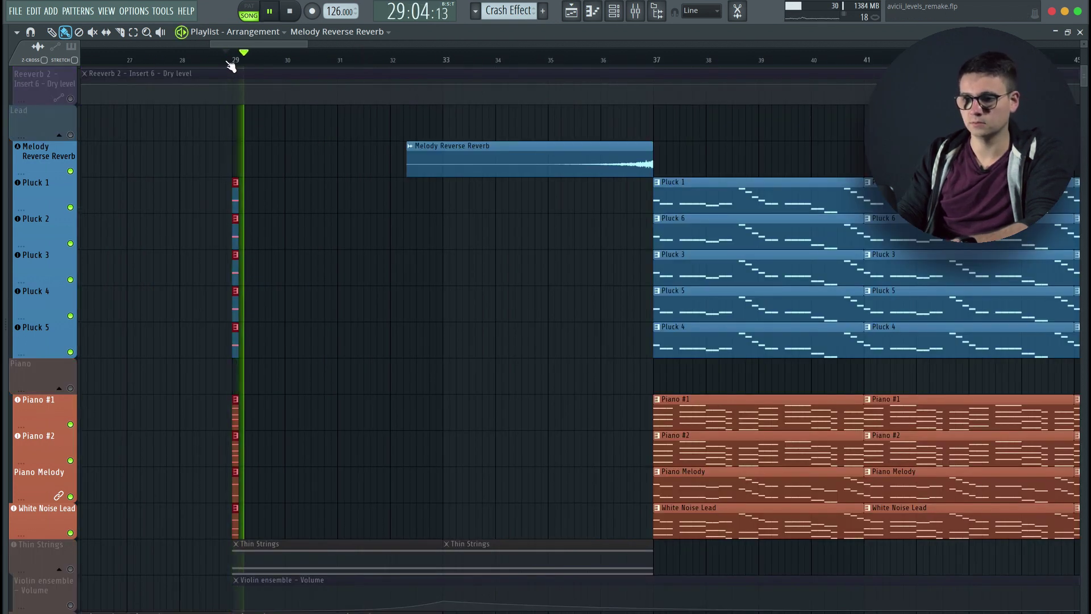
{"action": "key", "text": "space"}
{"action": "left_click", "coordinate": [70, 171]}
Add Fruity Reeverb 2 to the sixth effect slot of the Instruments Bus mixer track.
{"action": "key", "text": "F9"}
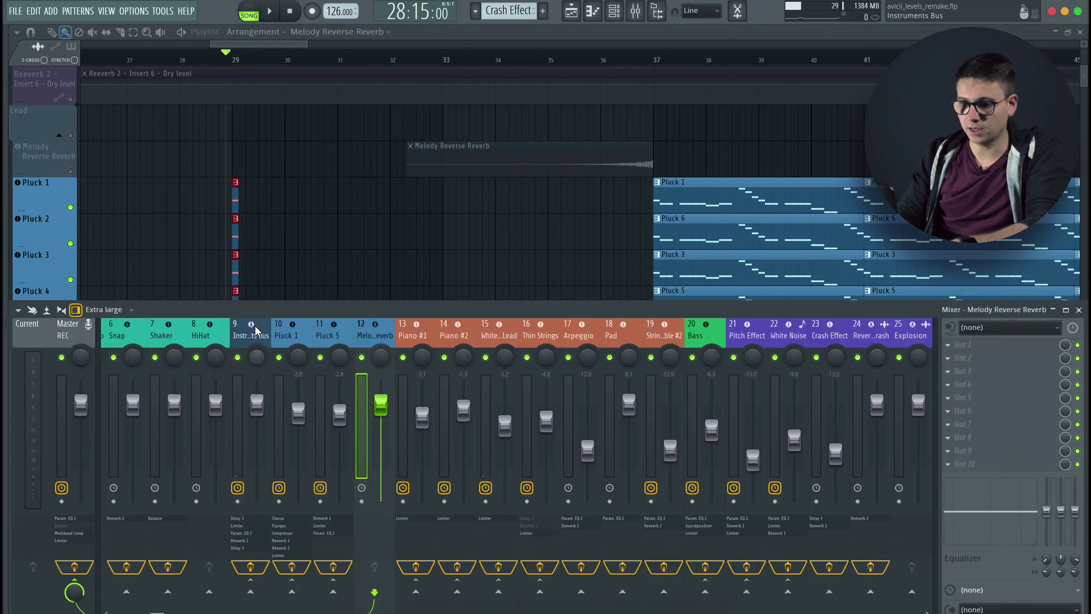
{"action": "left_click", "coordinate": [262, 339]}
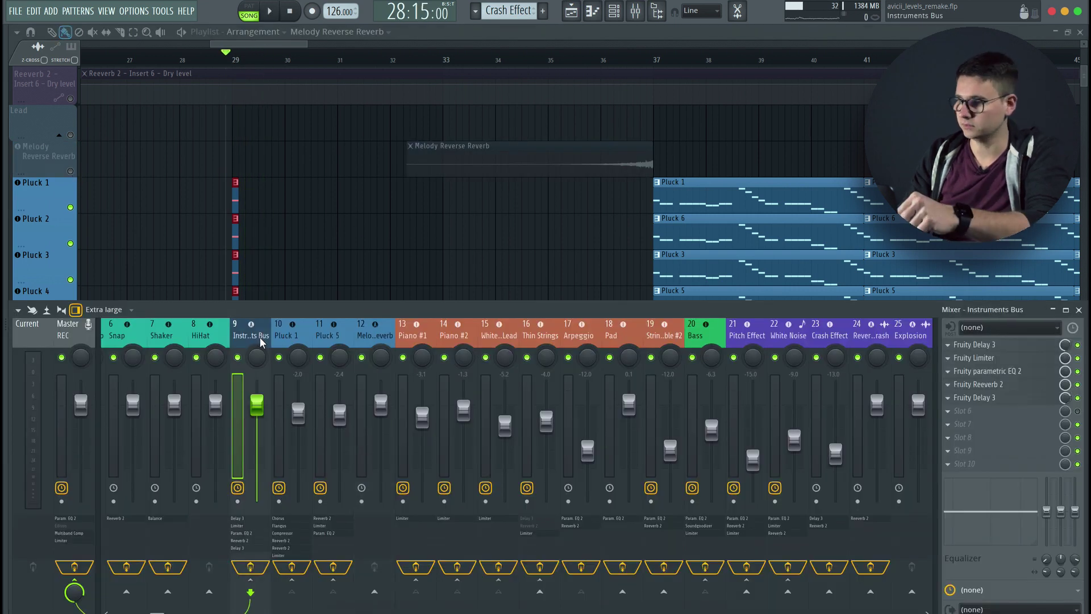
{"action": "left_click", "coordinate": [965, 419]}
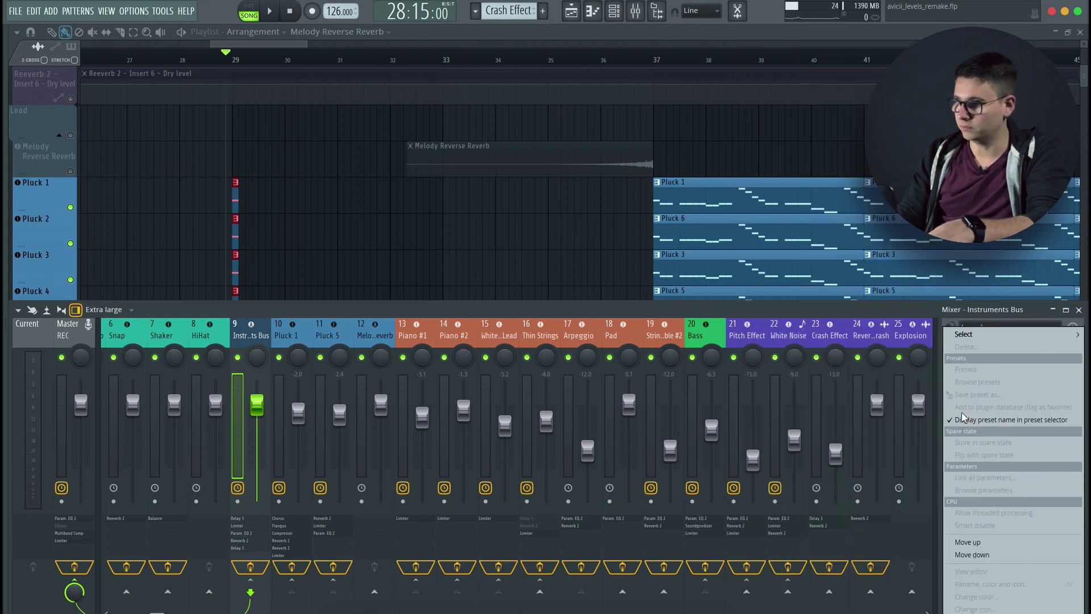
{"action": "mouse_move", "coordinate": [1017, 330]}
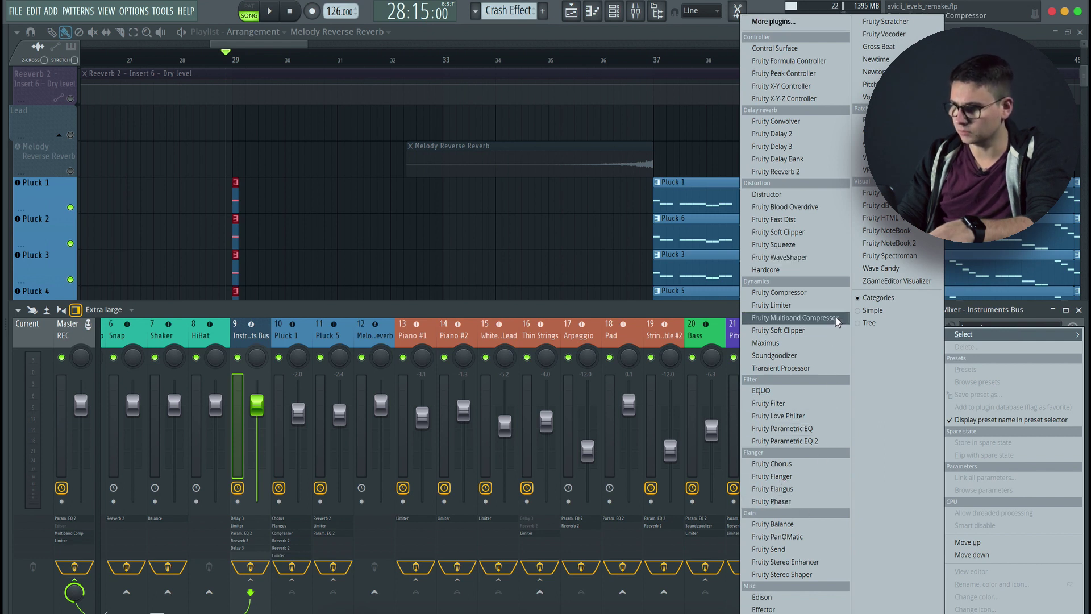
{"action": "left_click", "coordinate": [825, 174]}
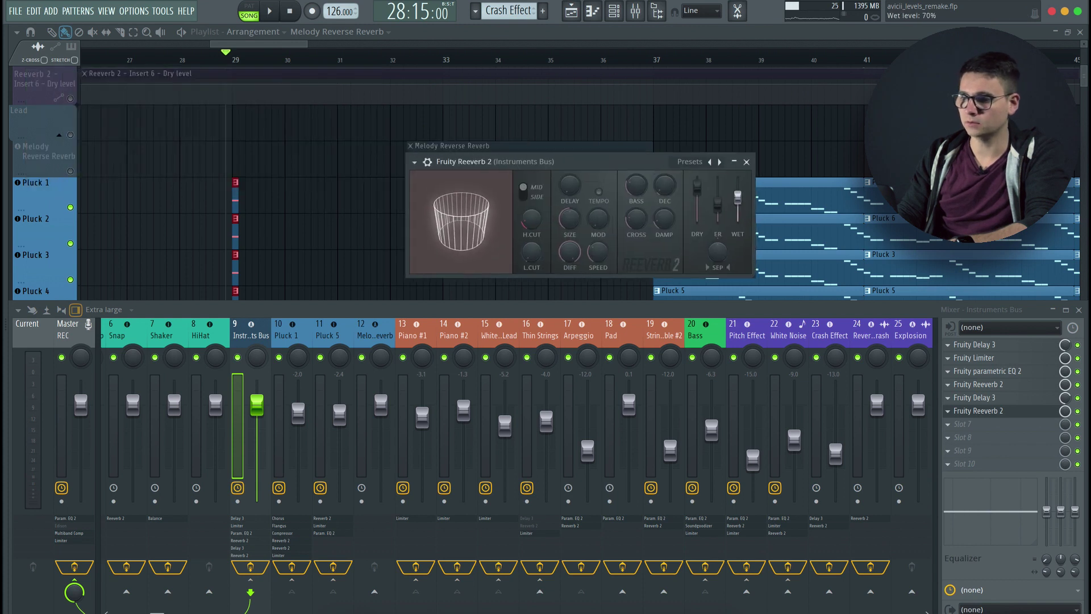
Raise the new reverb's wet level to about 102% while auditioning the hit at bar 29, and stop playback.
{"action": "key", "text": "space"}
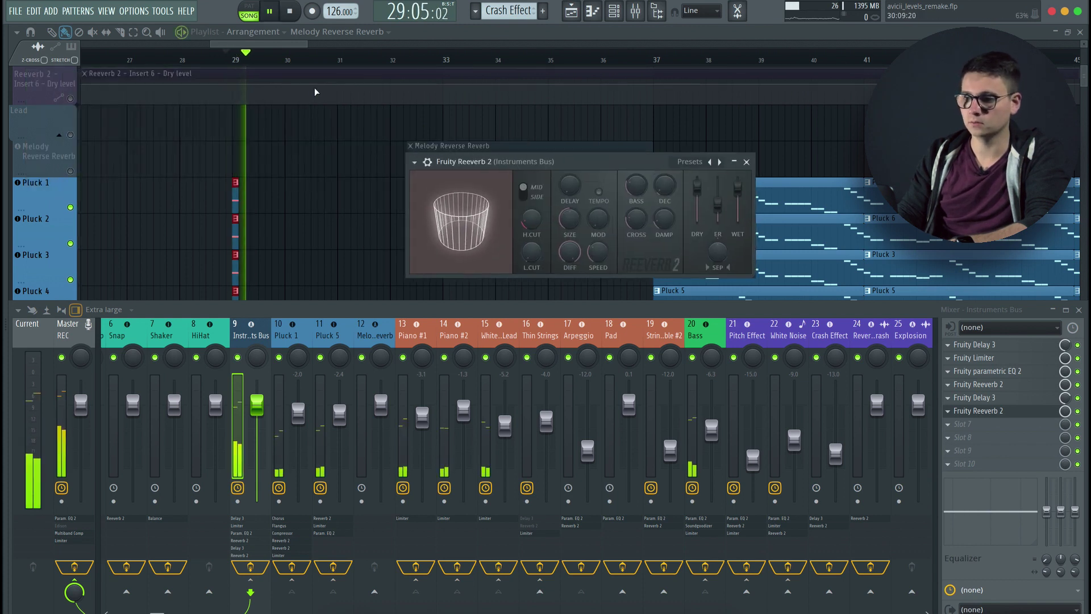
{"action": "left_click_drag", "start_coordinate": [737, 187], "coordinate": [737, 181]}
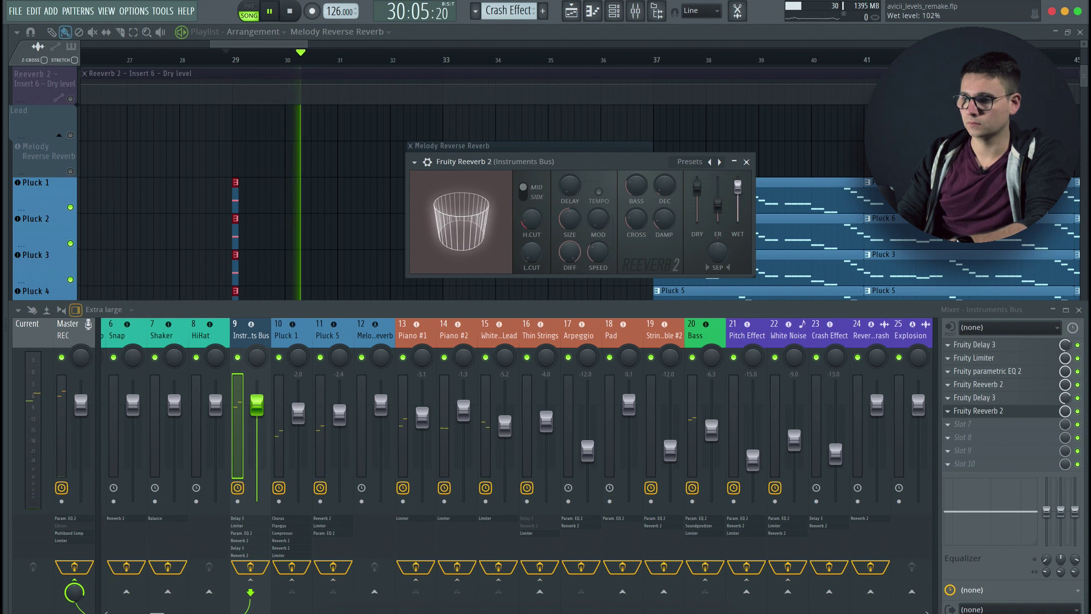
{"action": "left_click", "coordinate": [229, 56]}
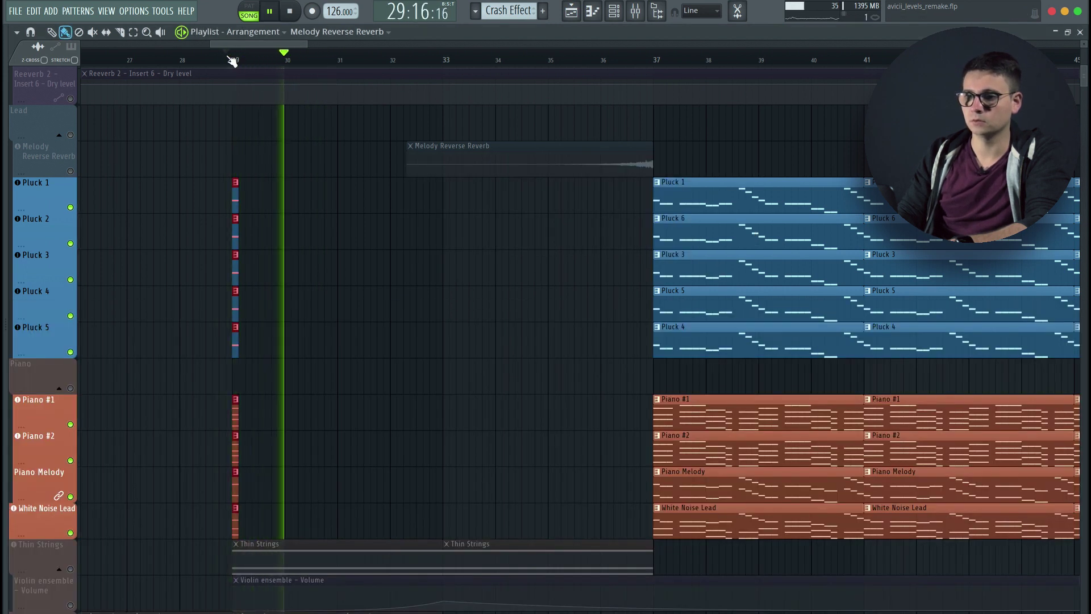
{"action": "key", "text": "space"}
{"action": "left_click", "coordinate": [292, 14]}
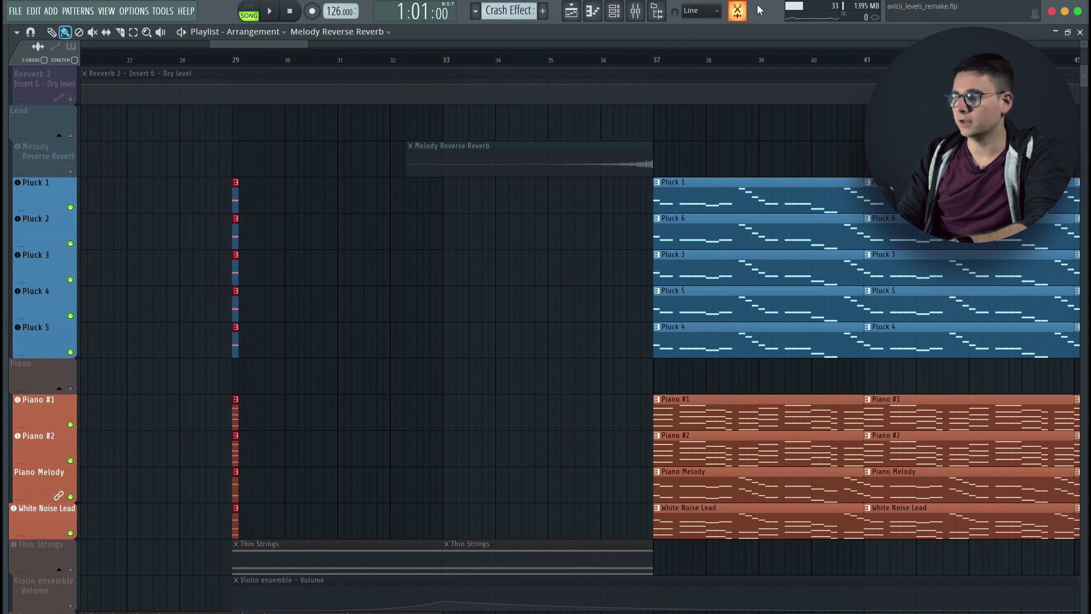
Open Edison armed for recording on the master and play from just before bar 29 to record the reverberated hit.
{"action": "left_click", "coordinate": [738, 12]}
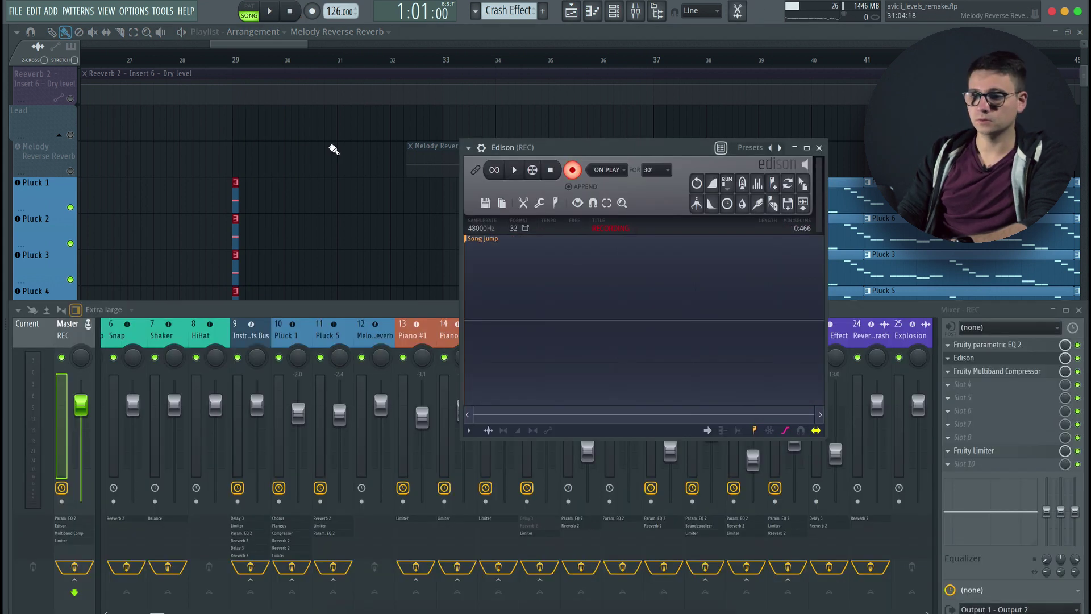
{"action": "scroll", "coordinate": [297, 153], "scroll_direction": "down", "scroll_amount": 3}
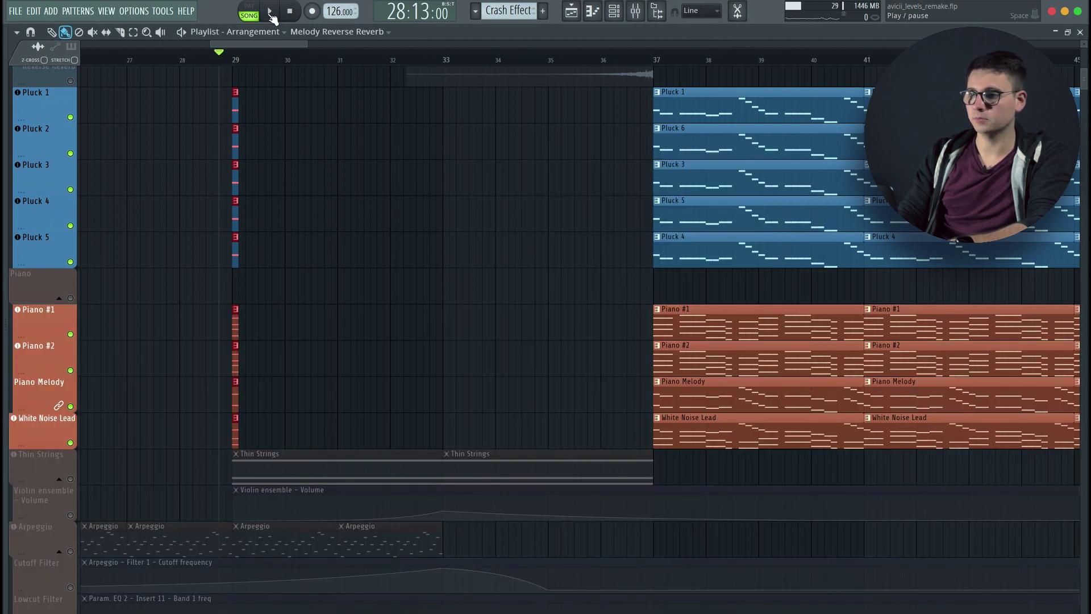
{"action": "left_click", "coordinate": [271, 14]}
{"action": "left_click", "coordinate": [738, 12]}
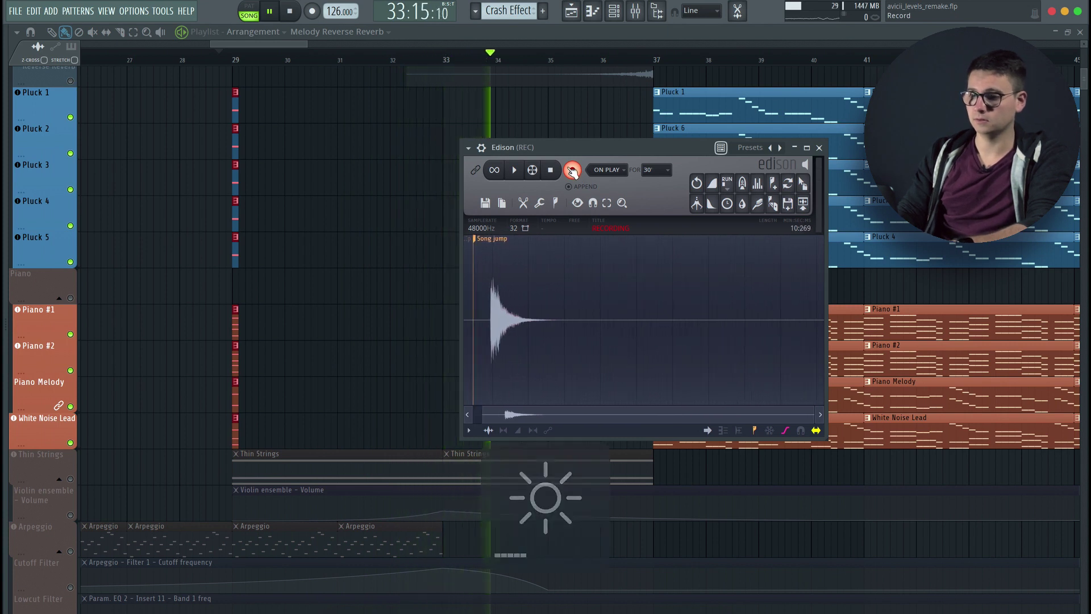
{"action": "key", "text": "XF86MonBrightnessUp"}
{"action": "key", "text": "XF86MonBrightnessUp"}
{"action": "key", "text": "XF86MonBrightnessUp"}
{"action": "key", "text": "XF86MonBrightnessUp"}
{"action": "key", "text": "XF86MonBrightnessUp"}
{"action": "key", "text": "XF86MonBrightnessUp"}
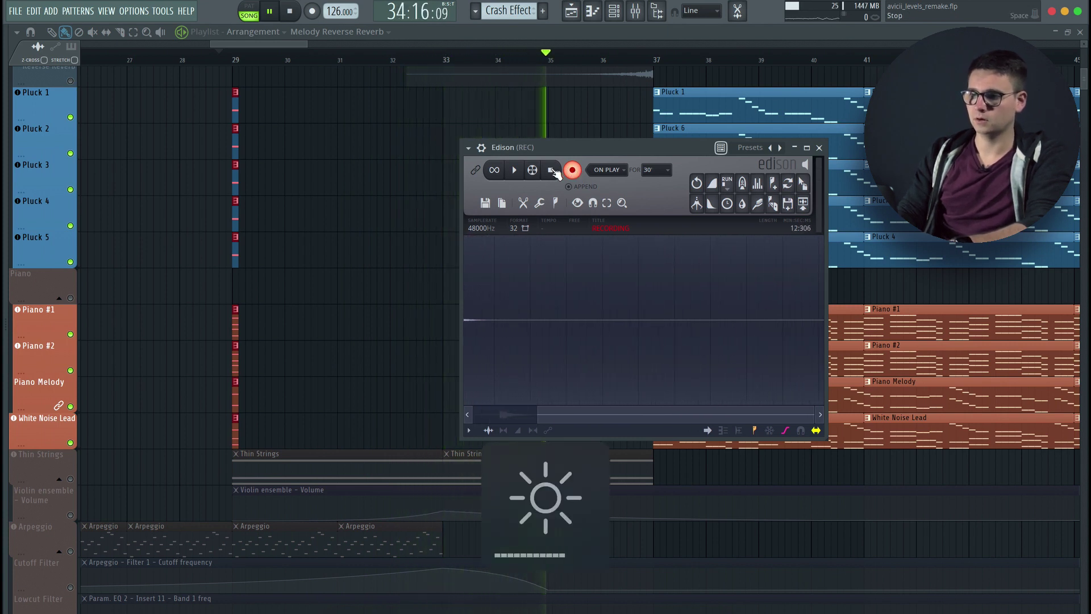
Stop the Edison recording and place the recorded audio on the Melody Reverse Reverb track at about the middle of bar 27.
{"action": "left_click", "coordinate": [552, 170]}
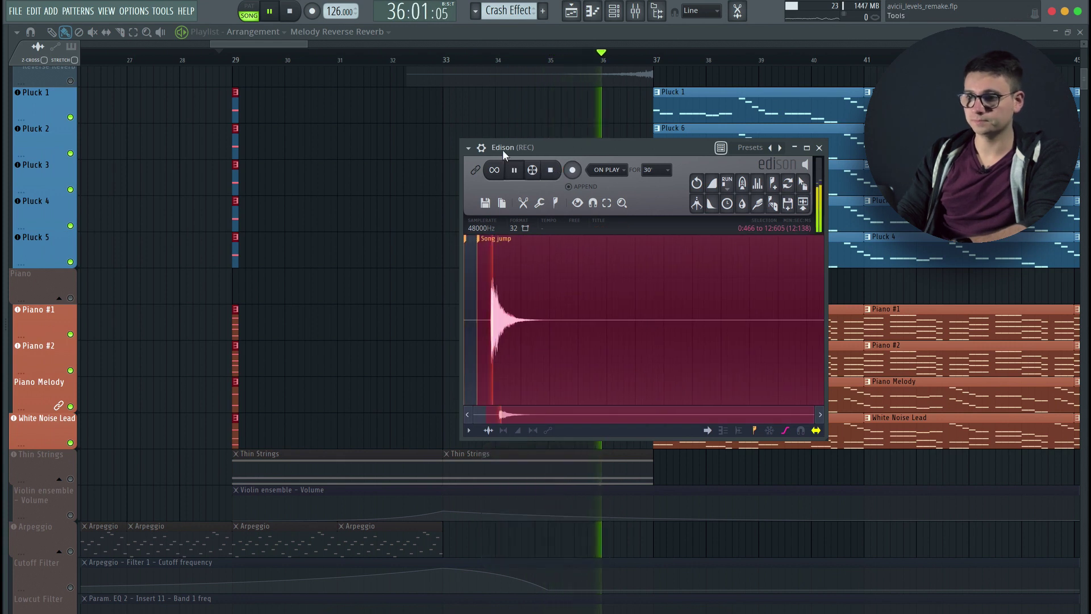
{"action": "key", "text": "space"}
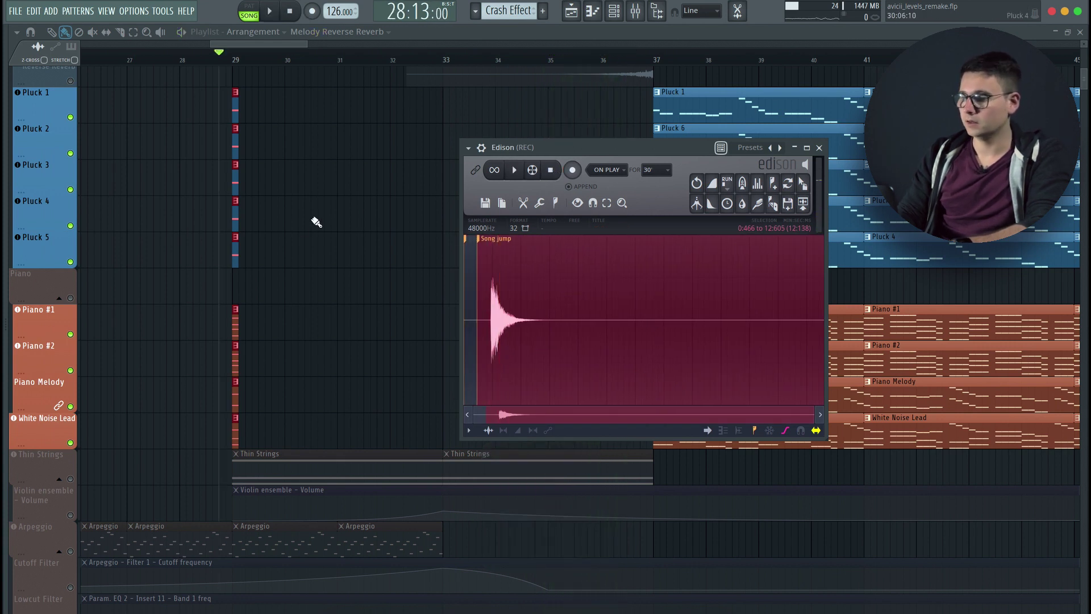
{"action": "left_click_drag", "start_coordinate": [803, 183], "coordinate": [153, 193]}
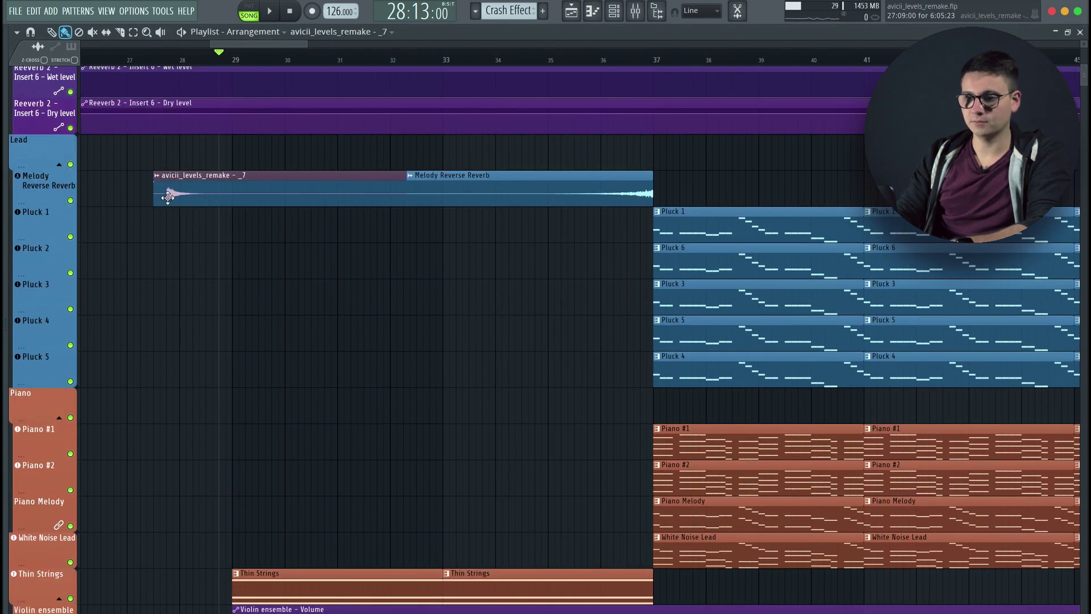
Reverse the recorded clip in its sample settings and raise its trim to cut the silence around the hit.
{"action": "double_click", "coordinate": [190, 194]}
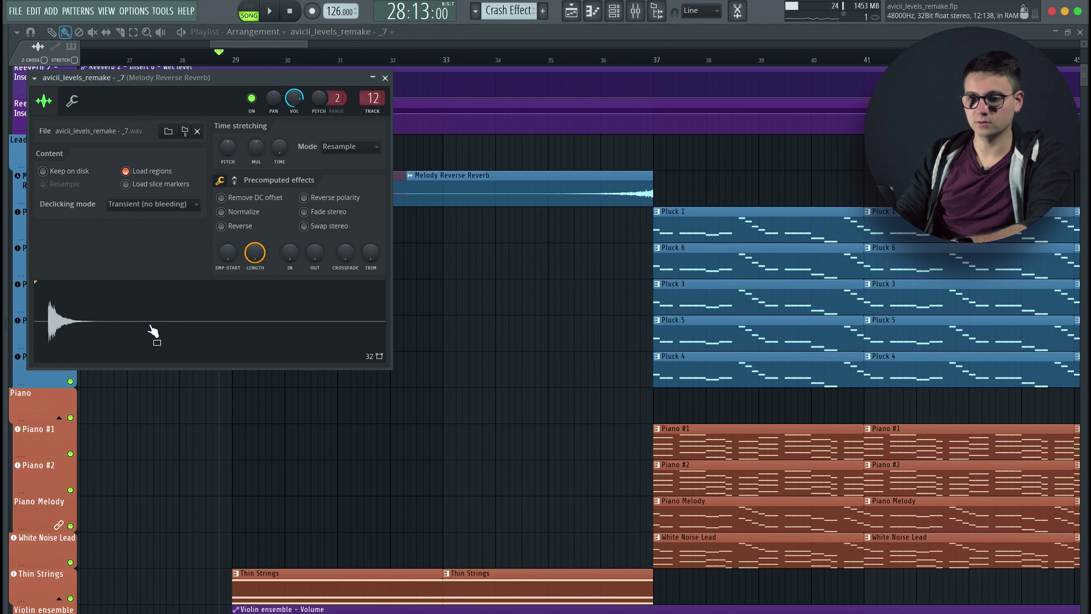
{"action": "key", "text": "space"}
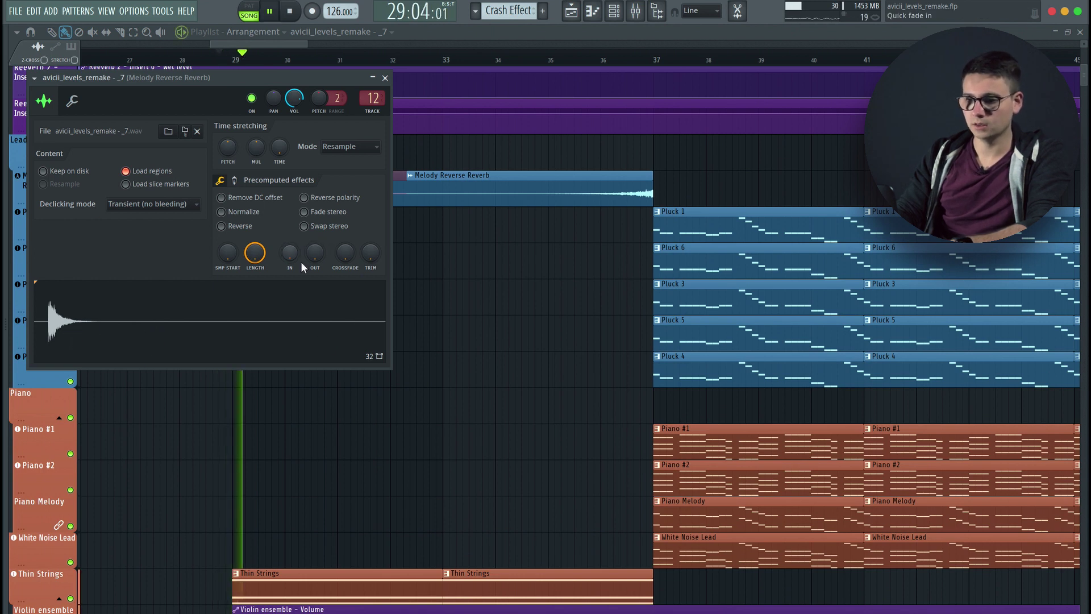
{"action": "key", "text": "space"}
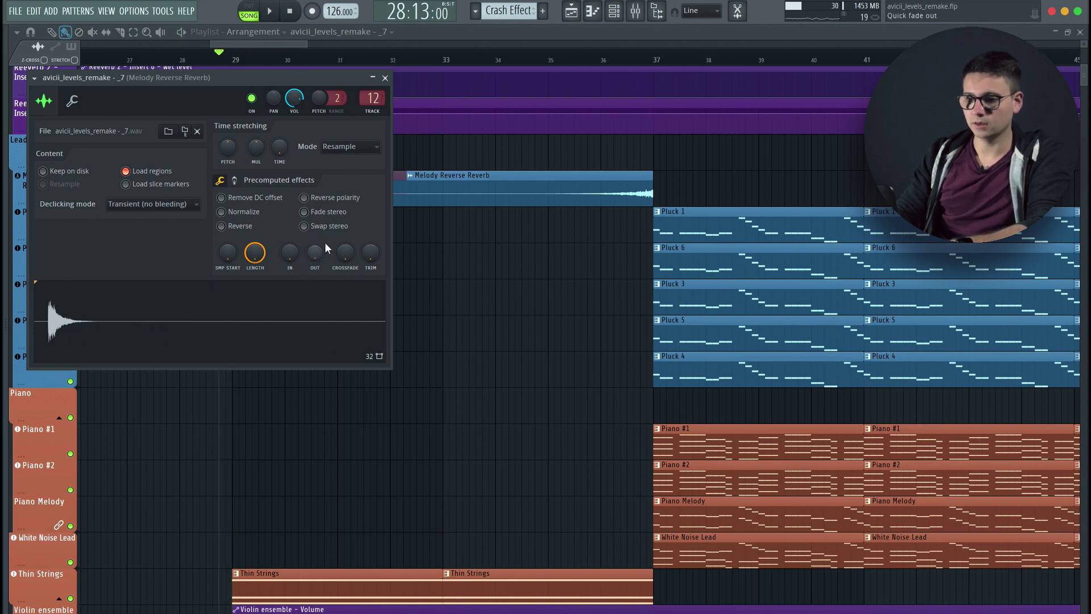
{"action": "left_click", "coordinate": [222, 226]}
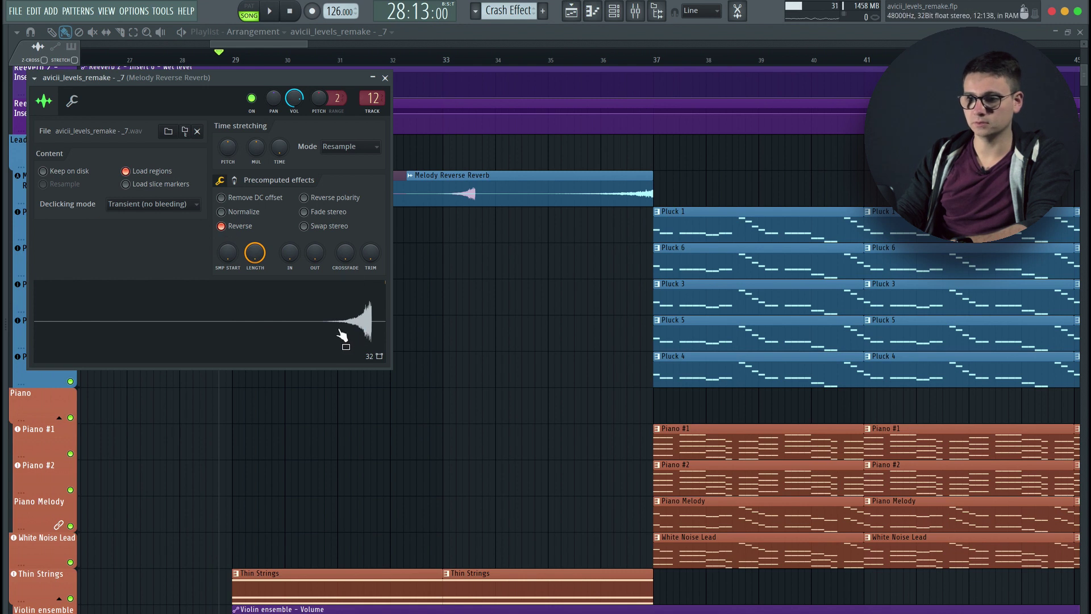
{"action": "left_click_drag", "start_coordinate": [372, 257], "coordinate": [371, 236]}
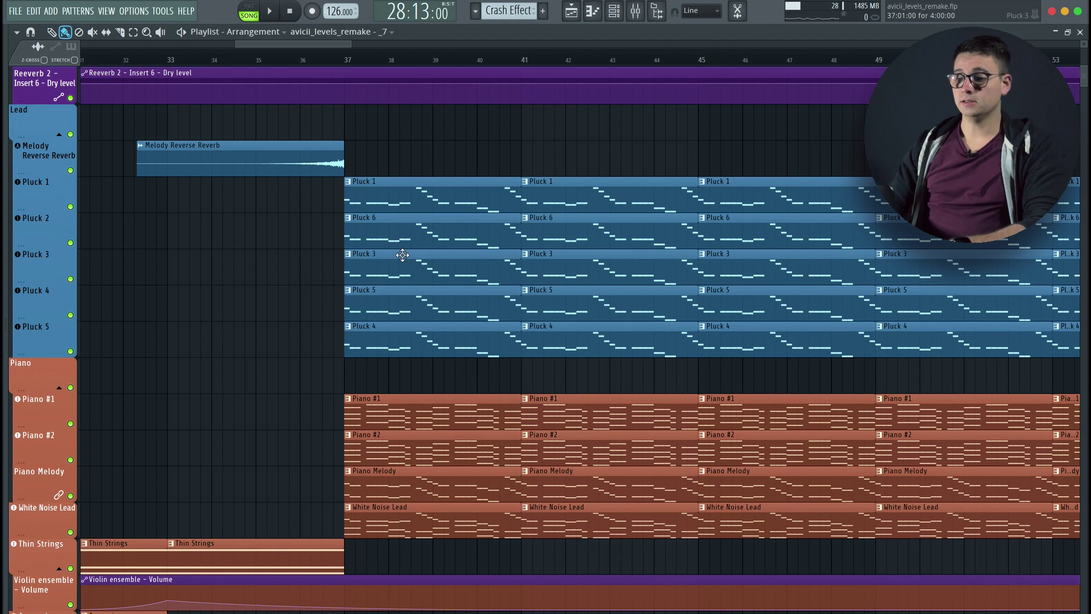
Play the lead section from bar 37 and view the Pluck 1 melody notes in the piano roll.
{"action": "left_click", "coordinate": [336, 53]}
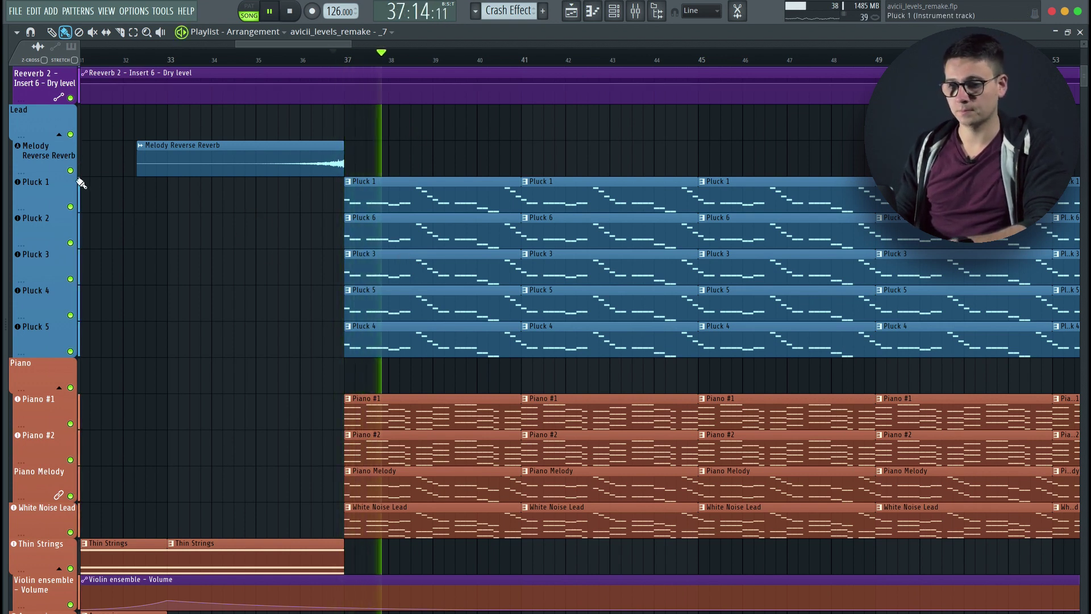
{"action": "double_click", "coordinate": [453, 199]}
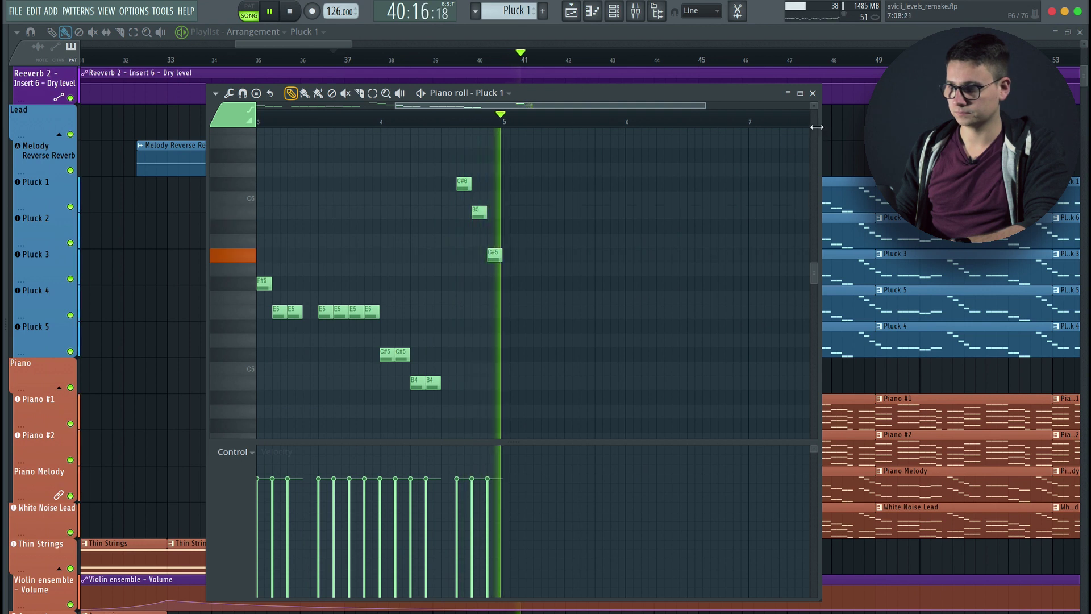
{"action": "left_click", "coordinate": [813, 93]}
Show the Lead group's channels, solo Pluck 1 and play it over bars 37 to 41.
{"action": "left_click", "coordinate": [636, 10]}
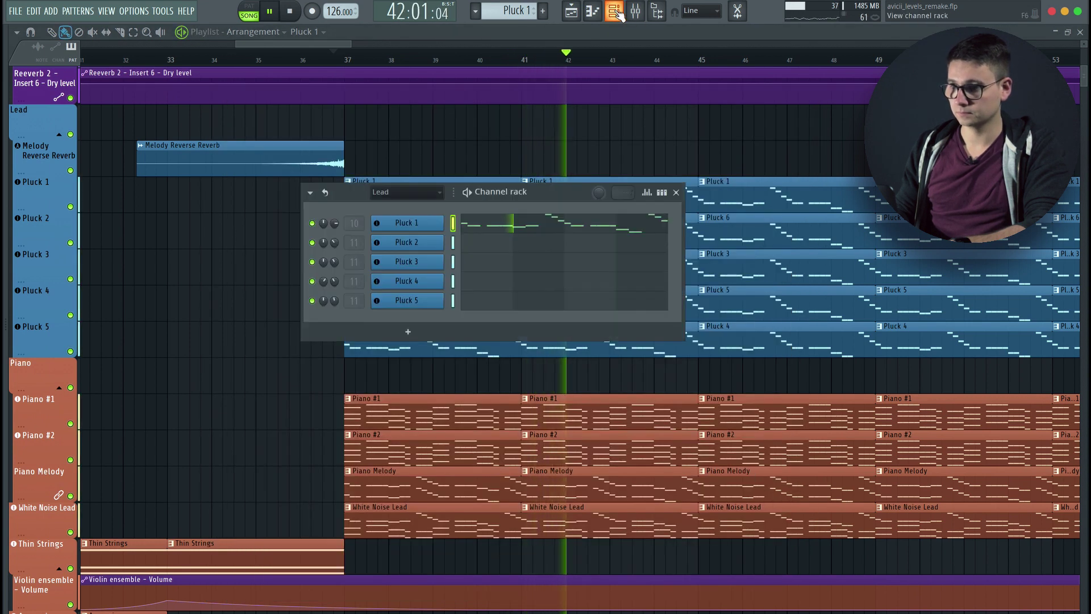
{"action": "key", "text": "space"}
{"action": "right_click", "coordinate": [313, 224]}
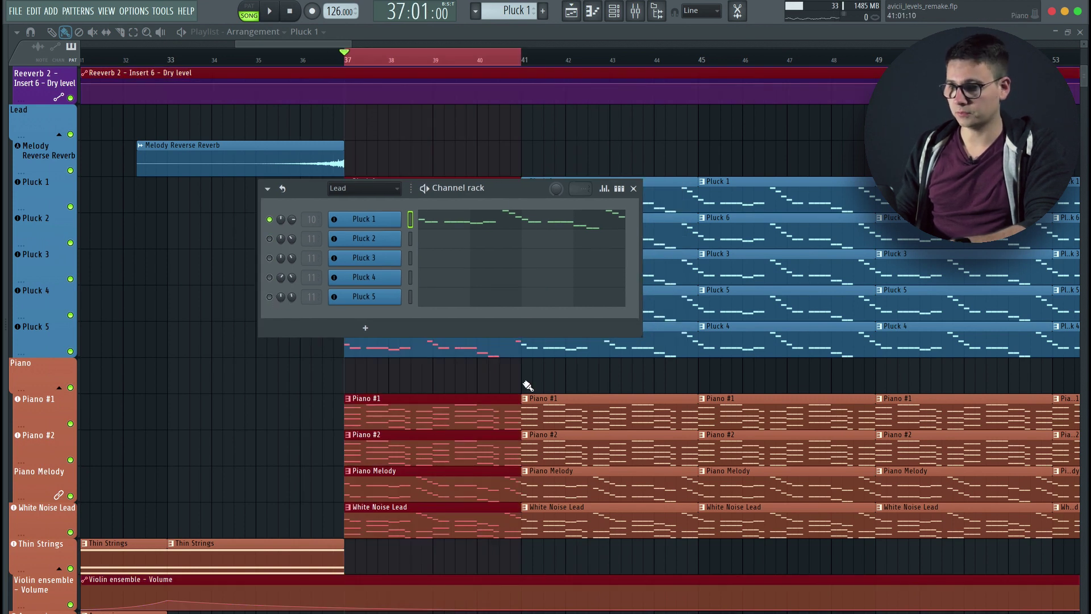
{"action": "key", "text": "space"}
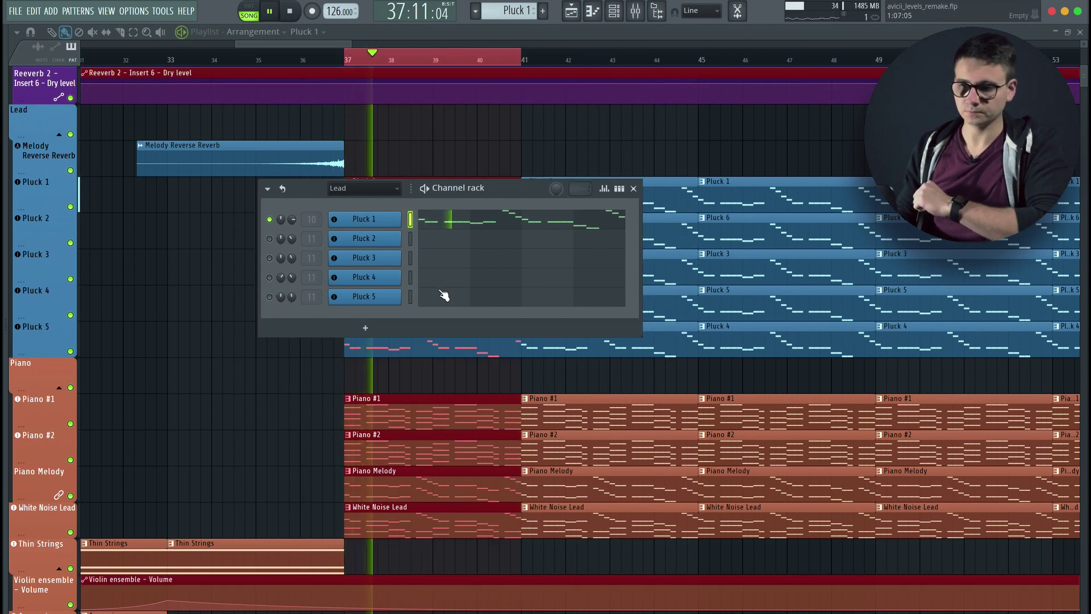
Examine the Pluck 1 synth's operator 1, operator 2 and effects settings, stopping playback along the way.
{"action": "left_click", "coordinate": [366, 220]}
{"action": "left_click_drag", "start_coordinate": [391, 177], "coordinate": [650, 138]}
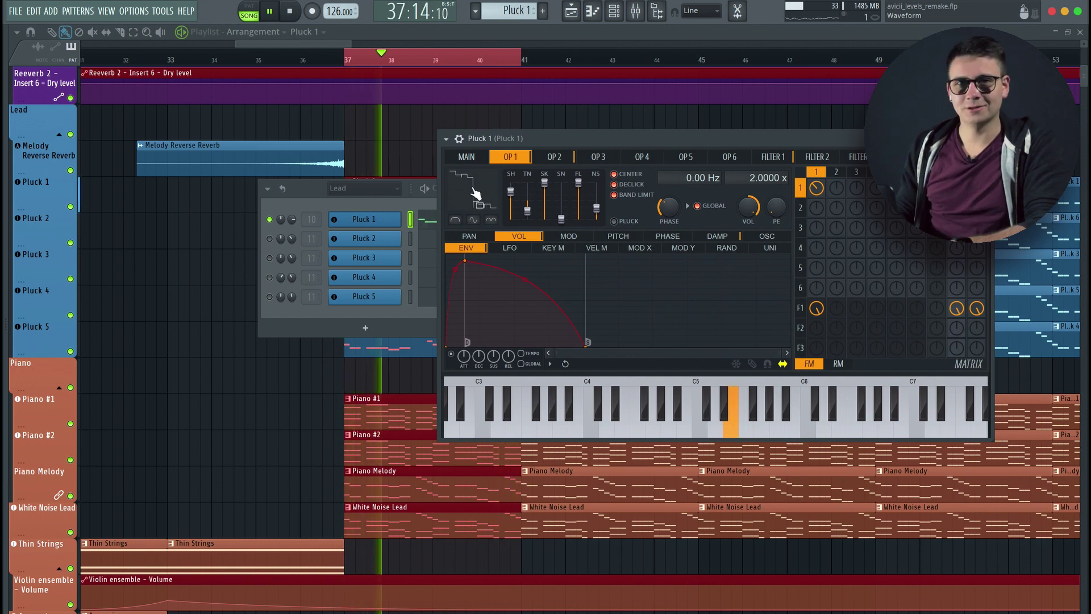
{"action": "left_click", "coordinate": [537, 160]}
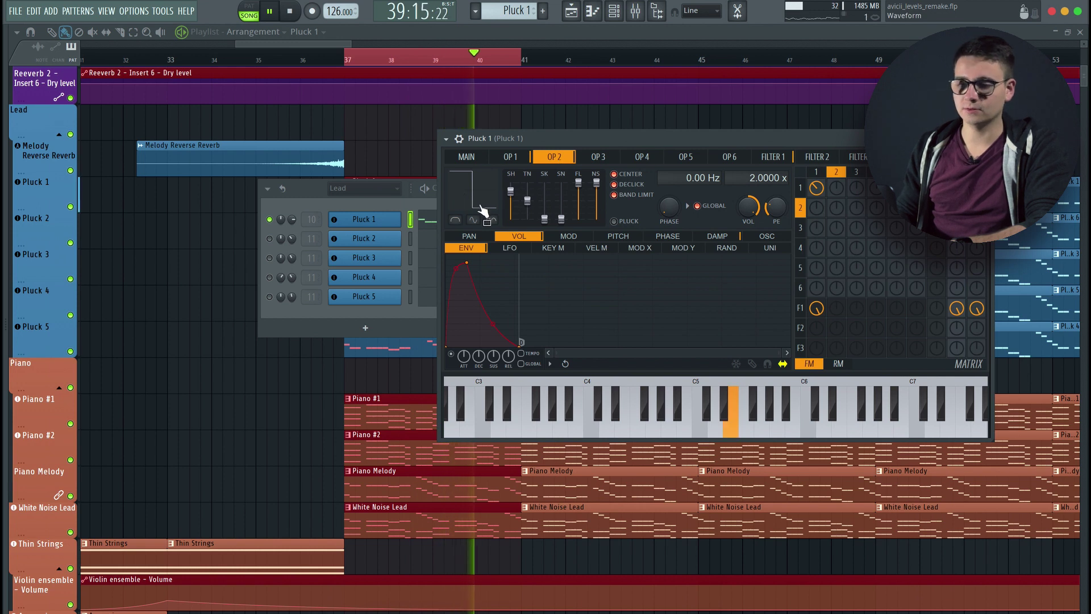
{"action": "key", "text": "space"}
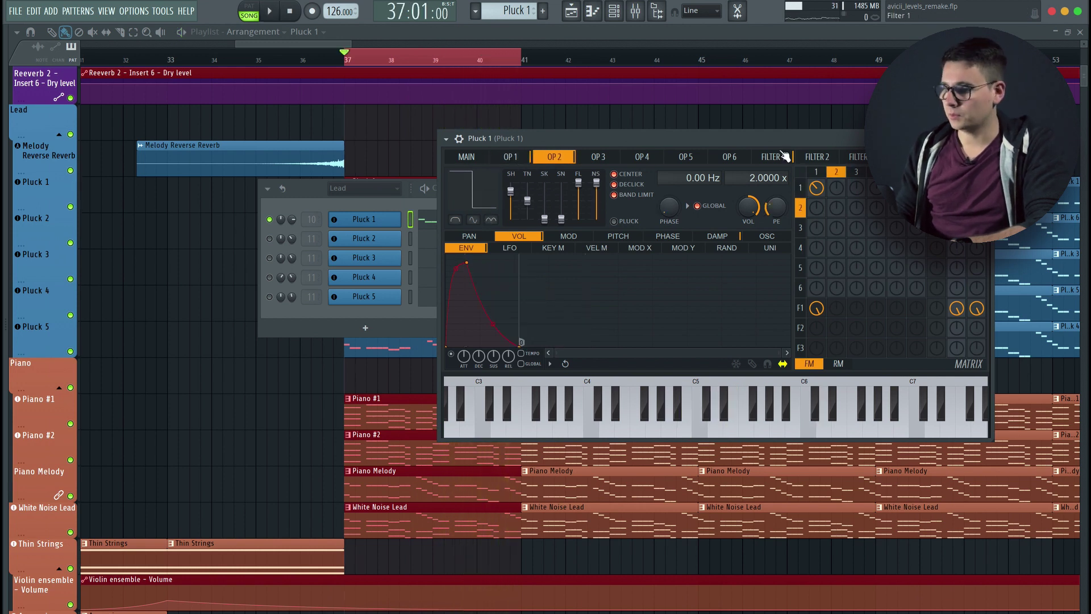
{"action": "left_click", "coordinate": [905, 156]}
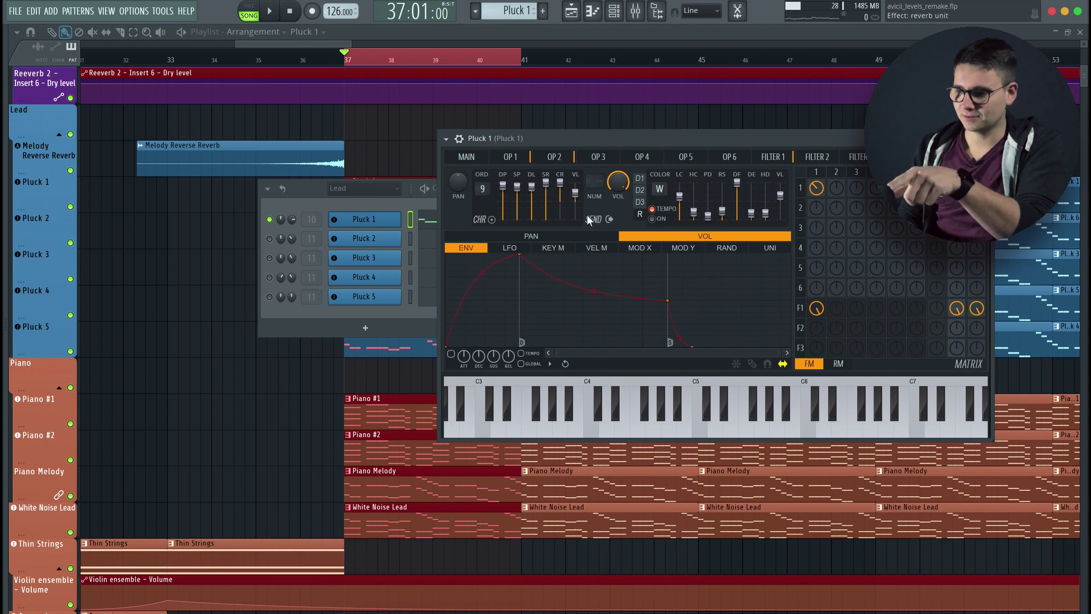
{"action": "left_click", "coordinate": [984, 138]}
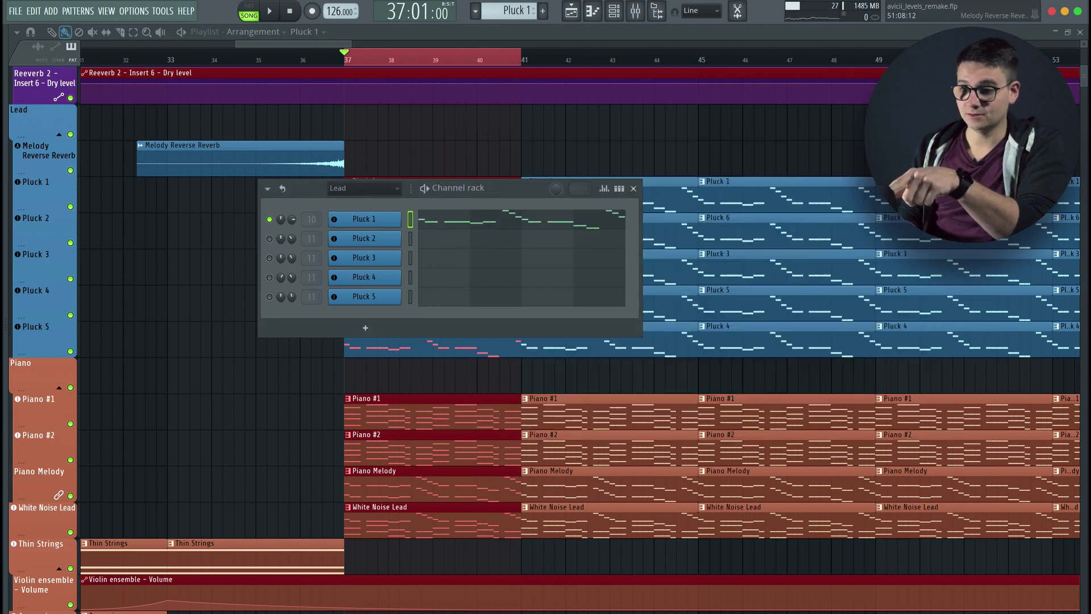
Show the Pluck 1 mixer insert and inspect its Fruity Chorus and Fruity Flangus settings.
{"action": "left_click", "coordinate": [310, 219]}
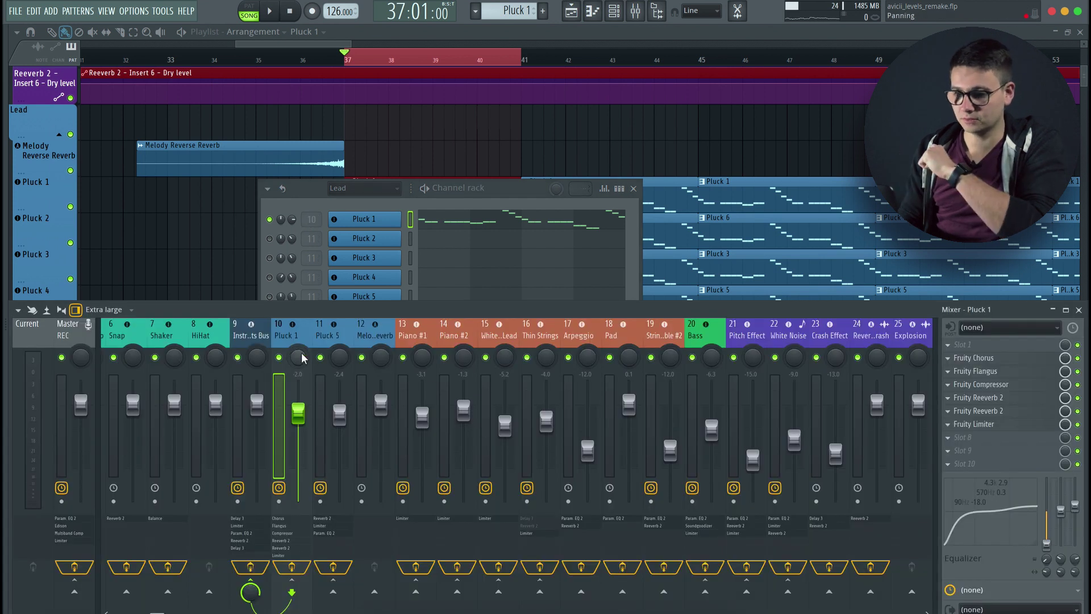
{"action": "left_click", "coordinate": [1015, 361]}
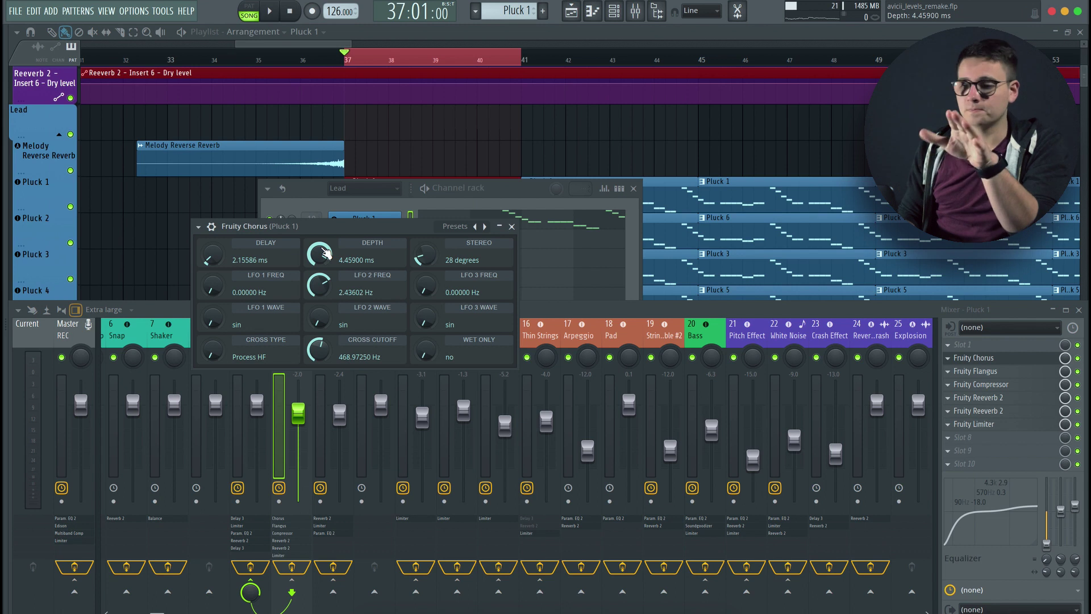
{"action": "left_click", "coordinate": [993, 372]}
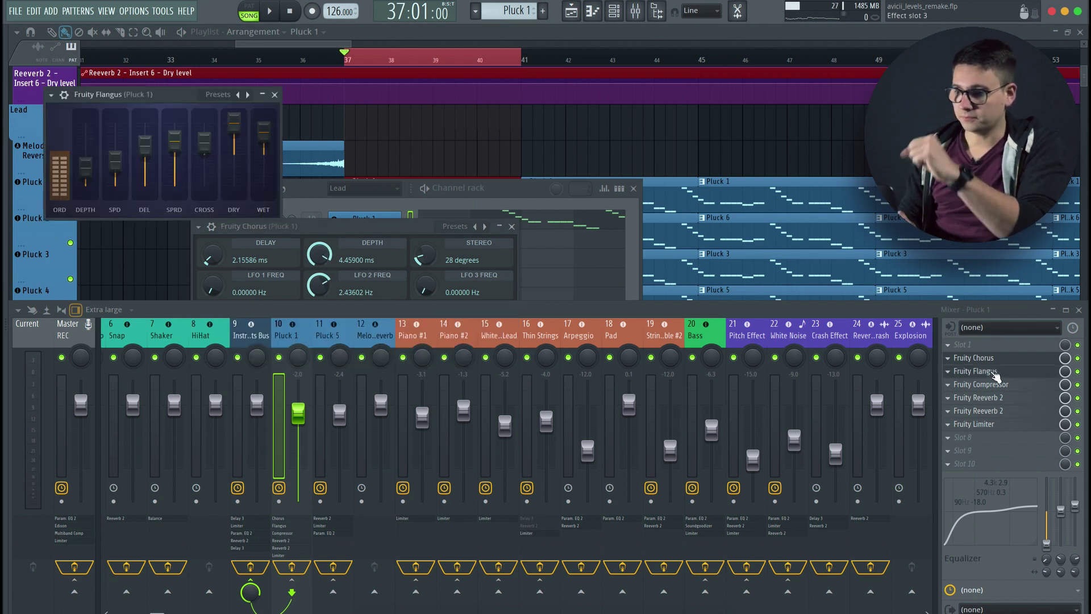
{"action": "left_click", "coordinate": [275, 95]}
{"action": "left_click", "coordinate": [511, 226]}
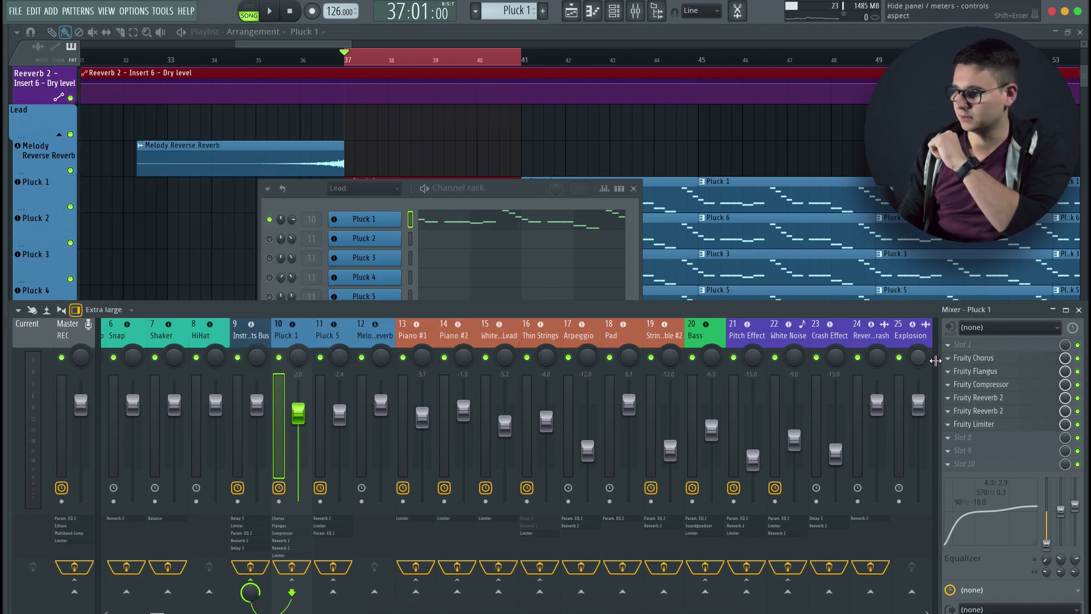
Inspect both Fruity Reeverb 2 effects on the Pluck 1 insert, comparing their size and dry levels.
{"action": "left_click", "coordinate": [1044, 398]}
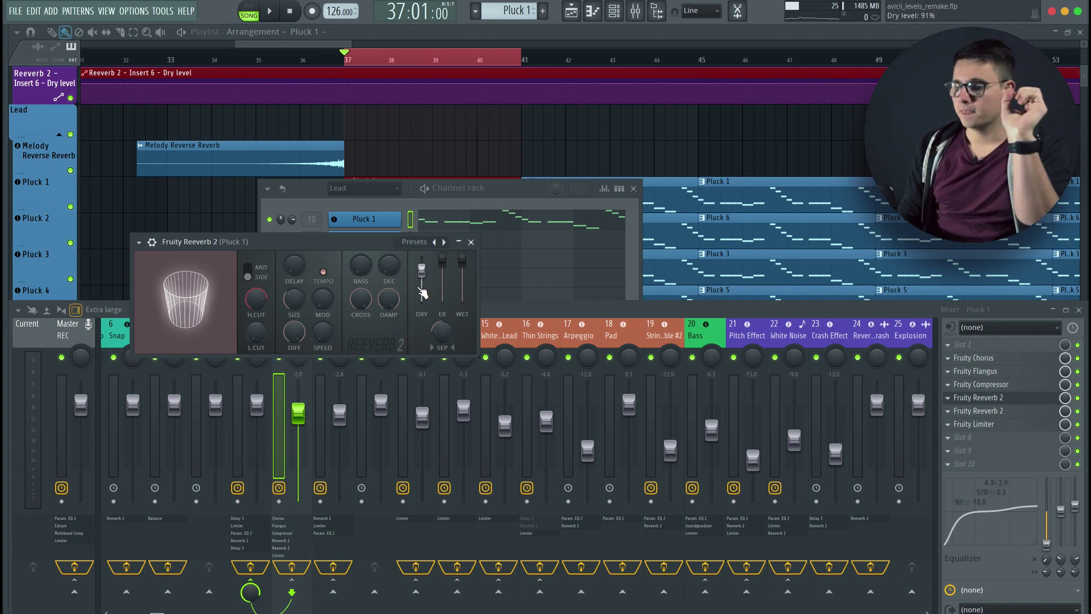
{"action": "left_click", "coordinate": [1014, 413]}
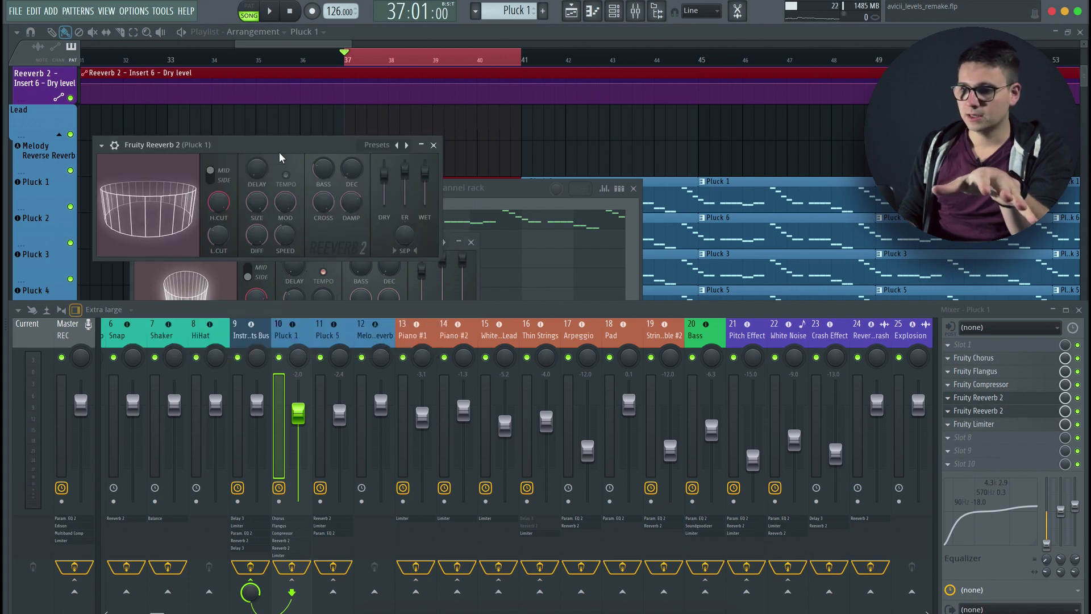
{"action": "left_click_drag", "start_coordinate": [278, 151], "coordinate": [604, 191]}
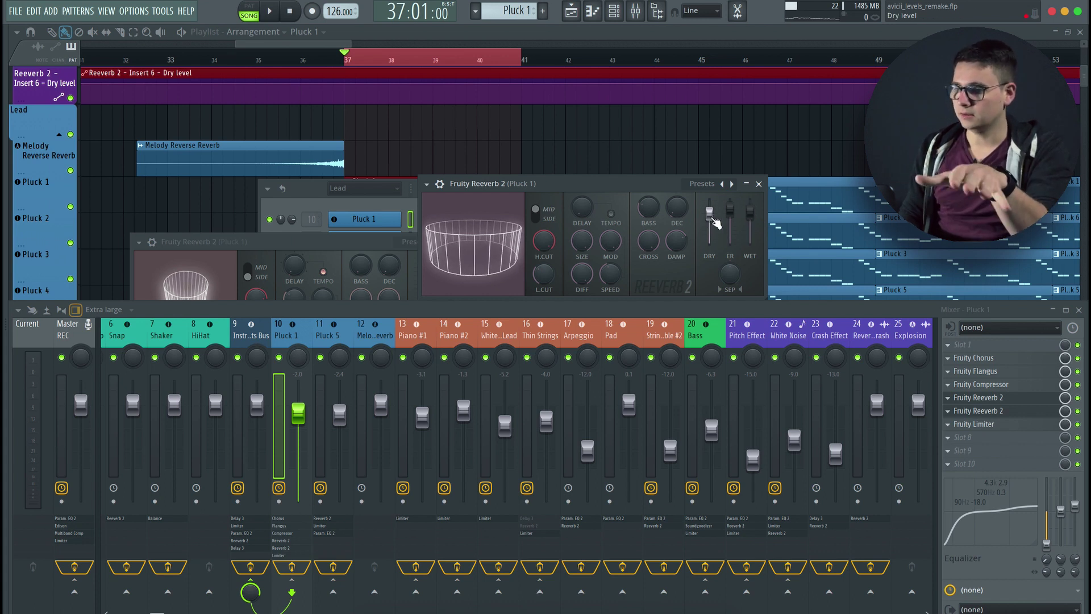
{"action": "left_click", "coordinate": [759, 184]}
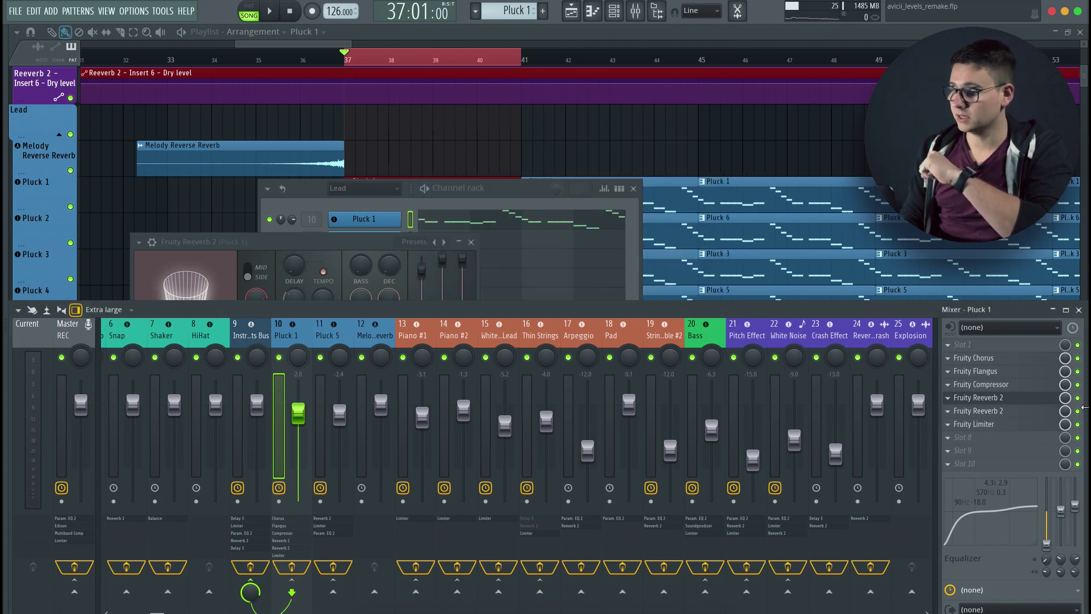
Bypass all six effects on the Pluck 1 insert and play the dry pluck.
{"action": "left_click", "coordinate": [1077, 424]}
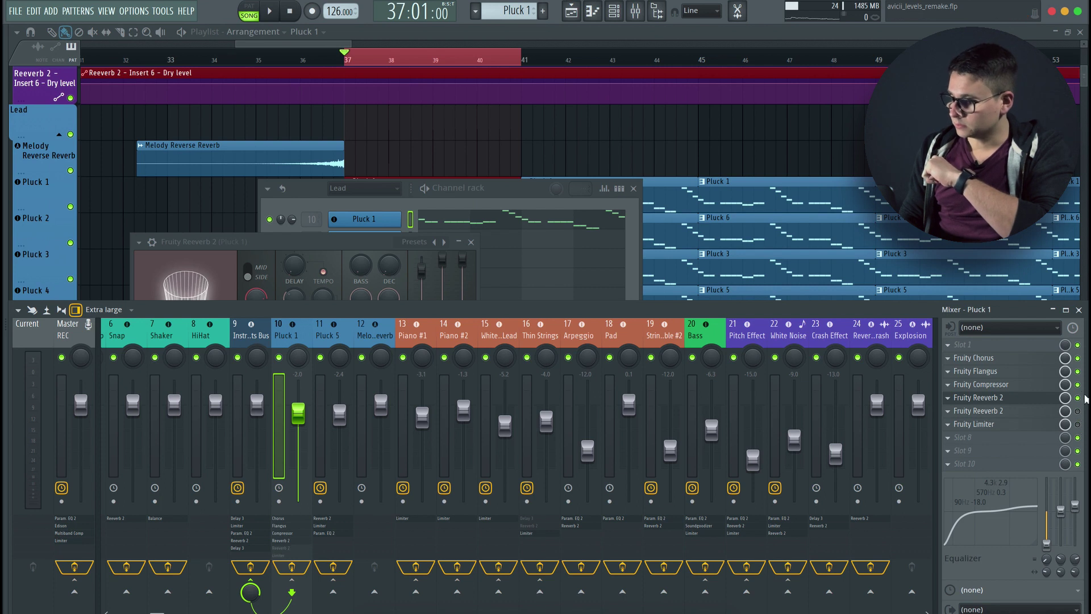
{"action": "left_click", "coordinate": [1077, 397]}
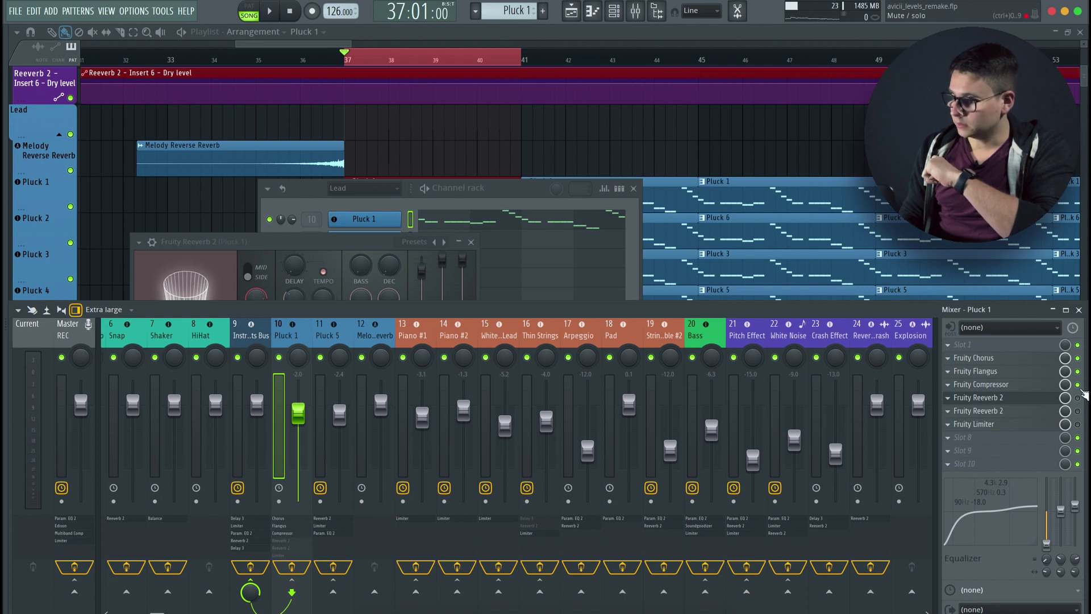
{"action": "left_click", "coordinate": [1078, 358]}
{"action": "left_click", "coordinate": [511, 193]}
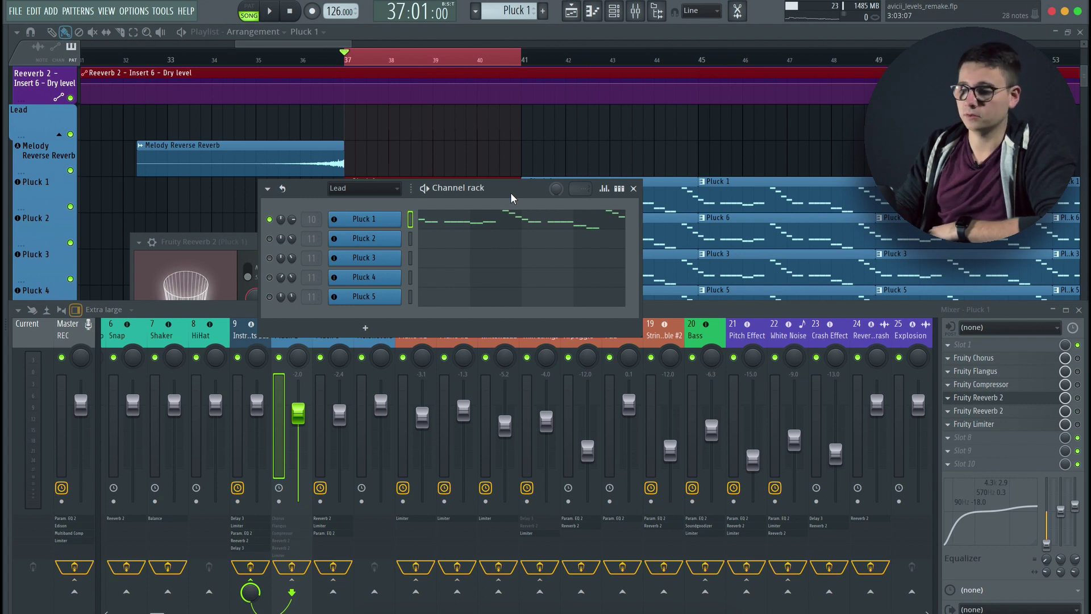
{"action": "key", "text": "space"}
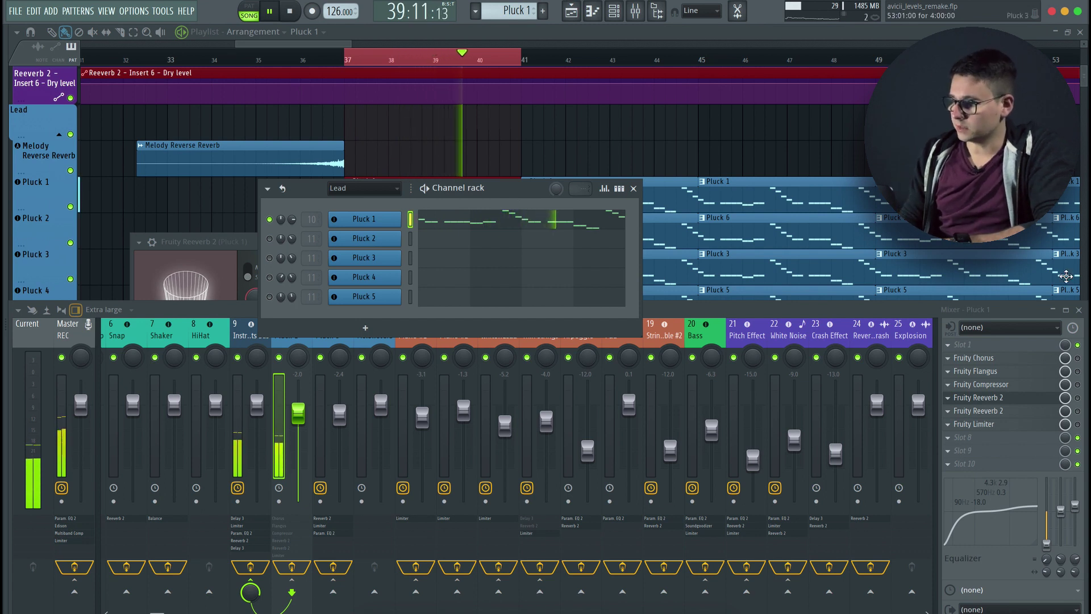
Re-enable the Pluck 1 effects one after another during playback, from Fruity Chorus through to Fruity Limiter.
{"action": "left_click", "coordinate": [1078, 359]}
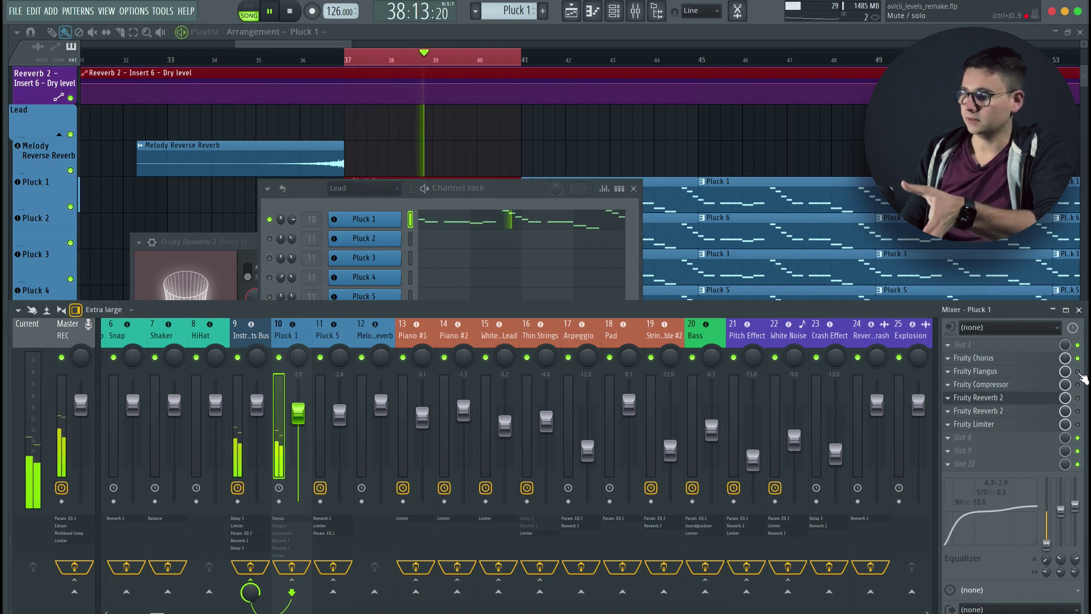
{"action": "left_click", "coordinate": [1077, 371]}
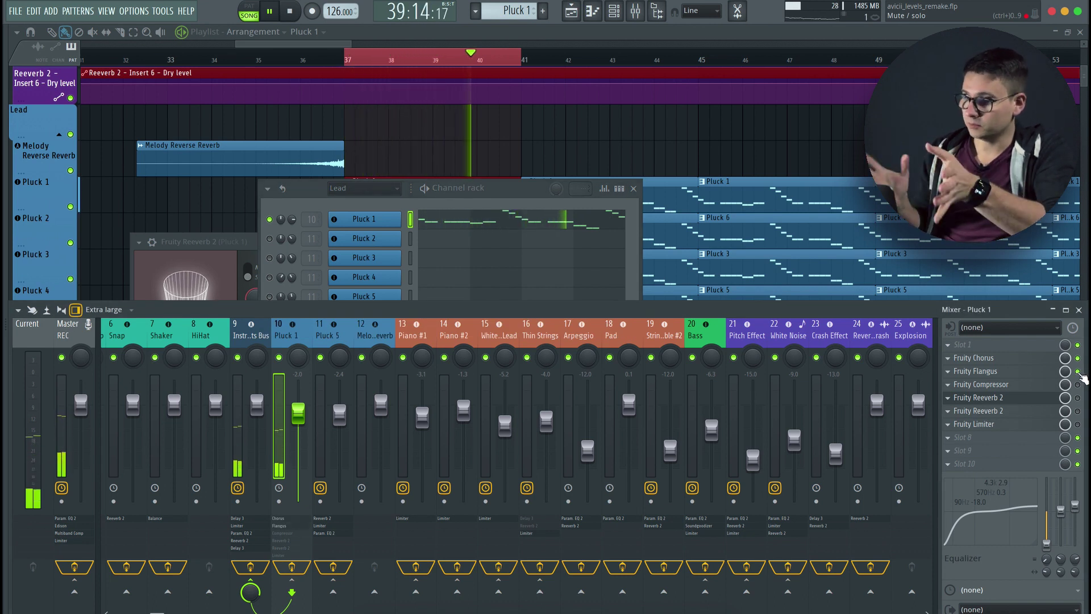
{"action": "left_click", "coordinate": [1078, 384]}
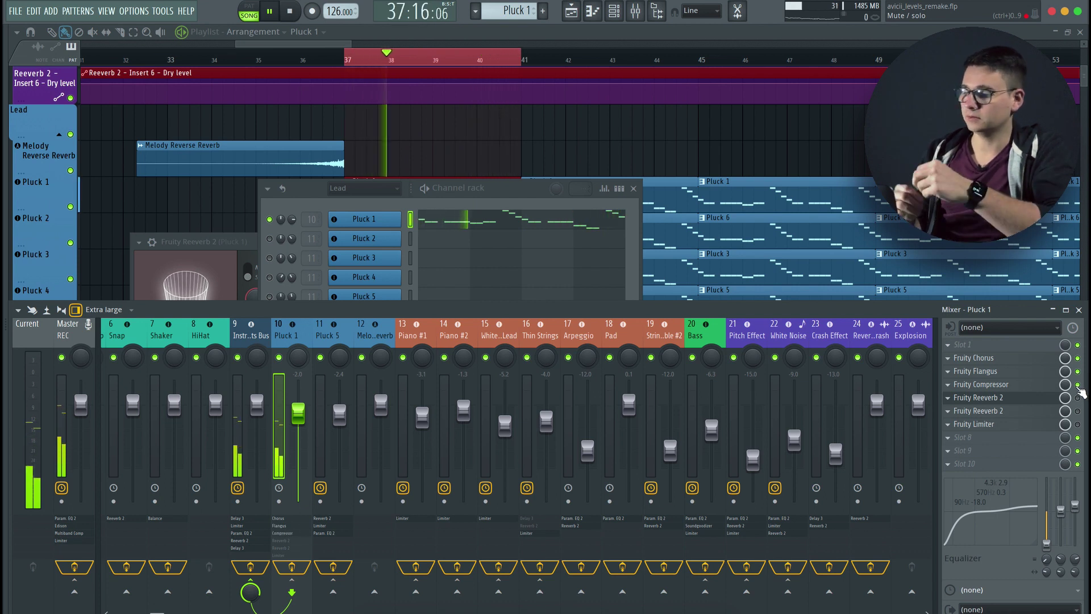
{"action": "left_click", "coordinate": [1077, 397]}
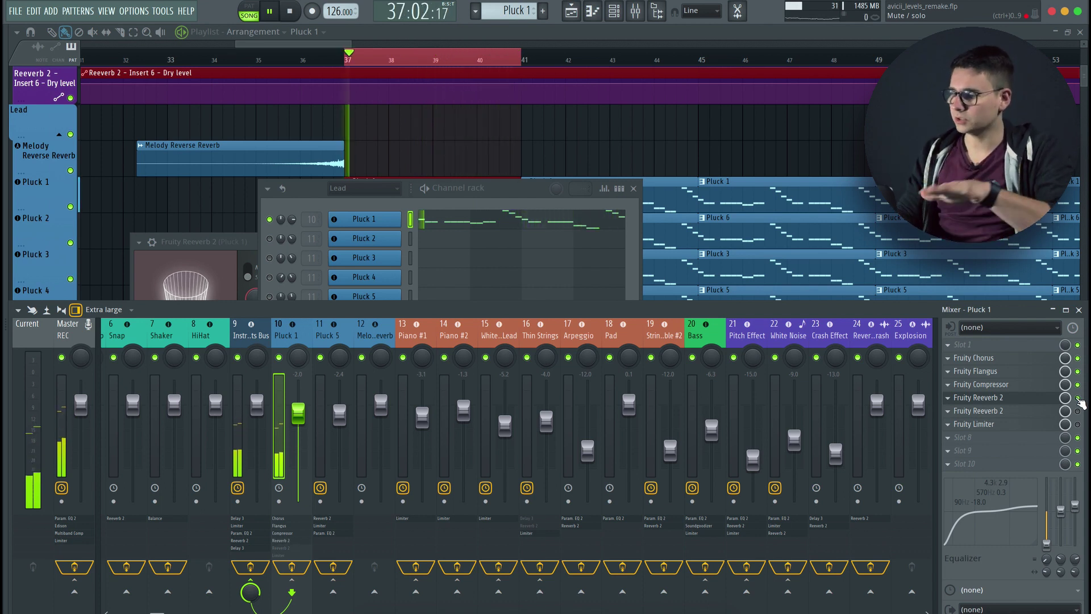
{"action": "left_click", "coordinate": [1078, 411]}
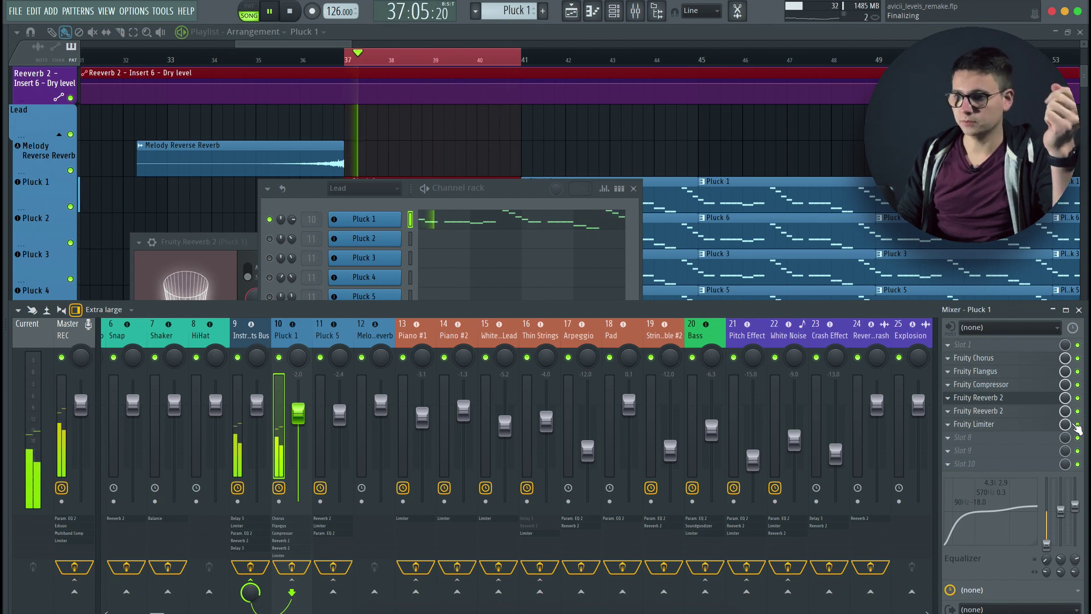
Mute Pluck 1 and unmute Pluck 2, audition it briefly, and open its FLEX instrument.
{"action": "left_click", "coordinate": [269, 219]}
{"action": "key", "text": "space"}
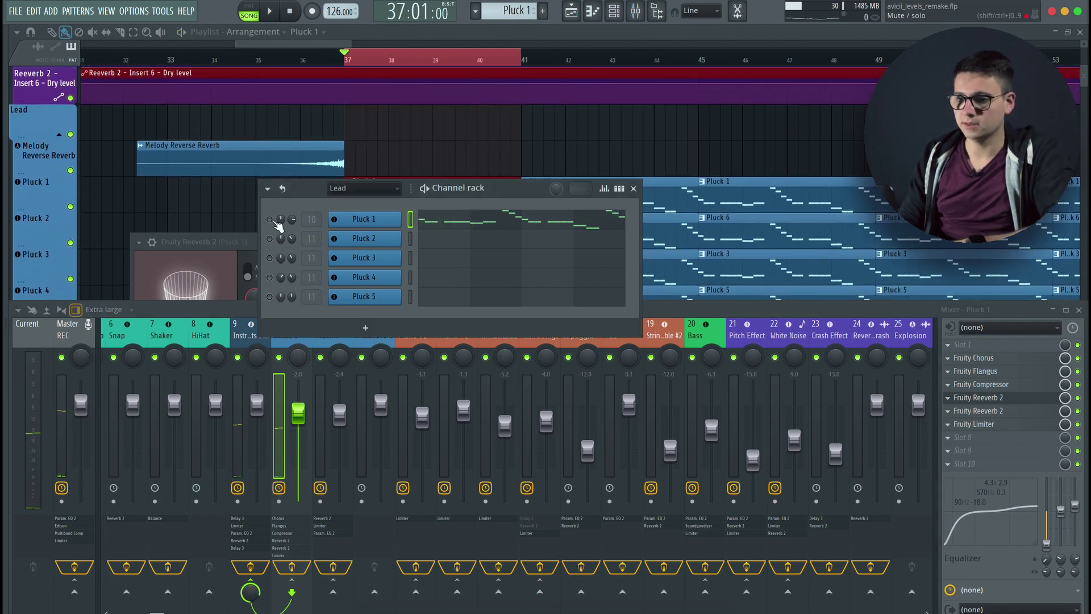
{"action": "left_click", "coordinate": [269, 238]}
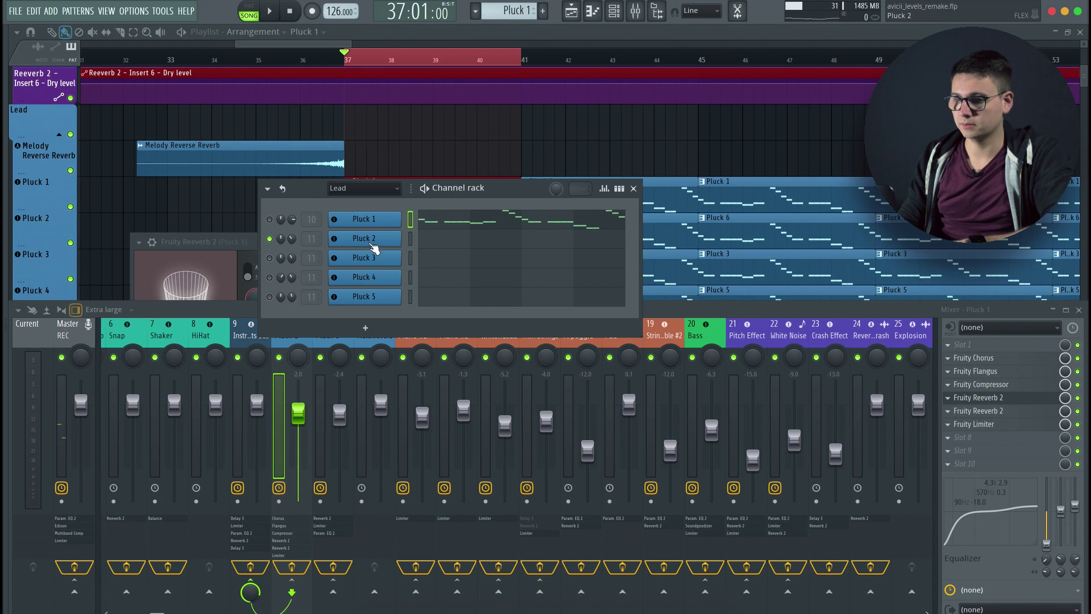
{"action": "key", "text": "space"}
{"action": "key", "text": "space"}
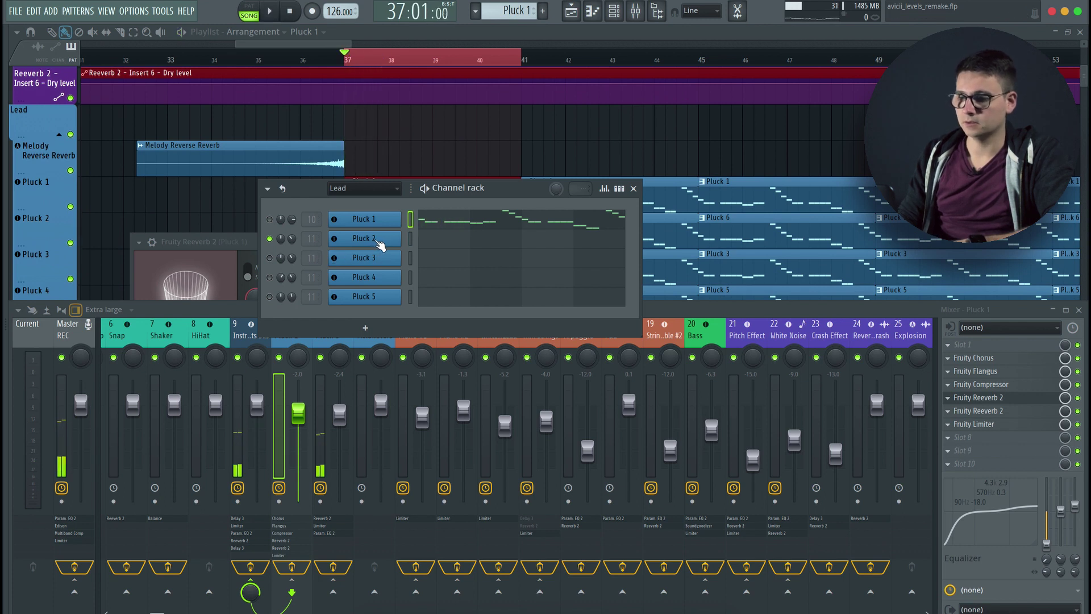
{"action": "left_click", "coordinate": [377, 241]}
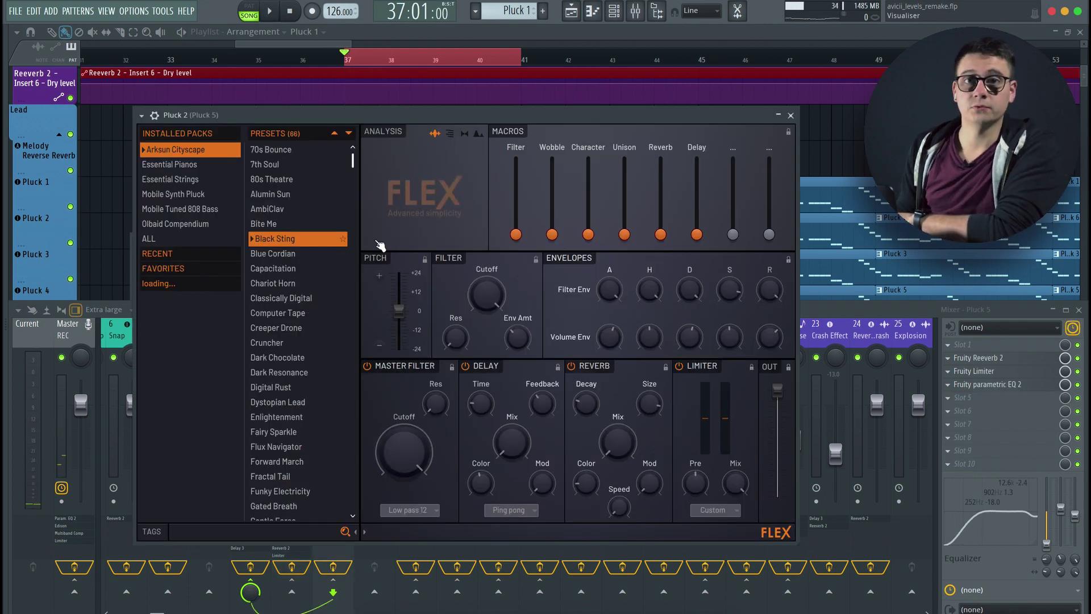
Audition the Pluck 2 layer with its FLEX Black Sting preset in view, and close the instrument.
{"action": "left_click_drag", "start_coordinate": [596, 120], "coordinate": [702, 97]}
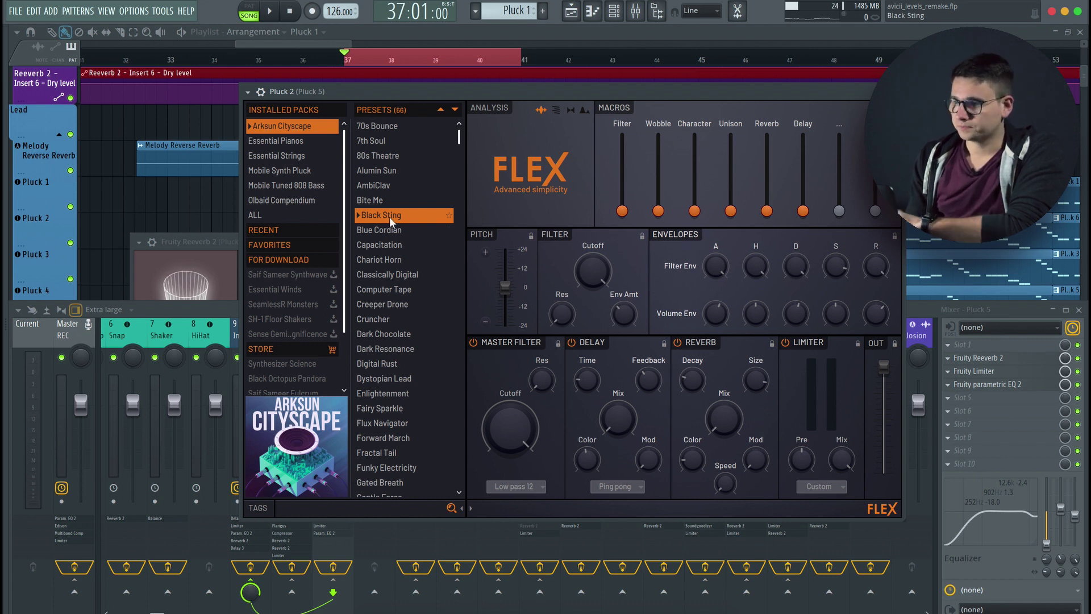
{"action": "left_click_drag", "start_coordinate": [566, 94], "coordinate": [915, 221]}
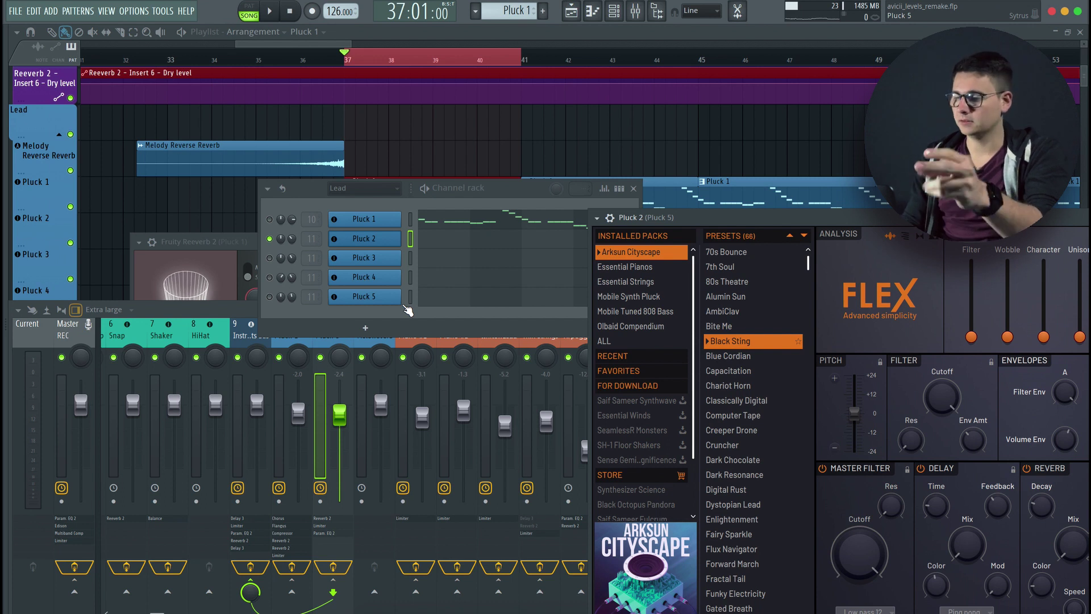
{"action": "key", "text": "space"}
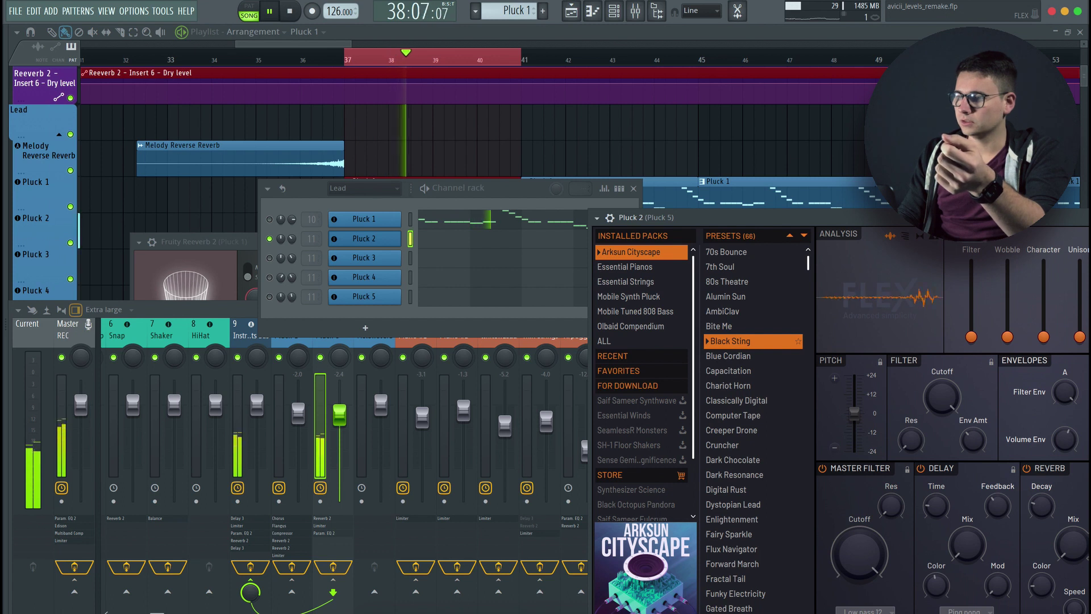
{"action": "left_click_drag", "start_coordinate": [945, 218], "coordinate": [571, 257]}
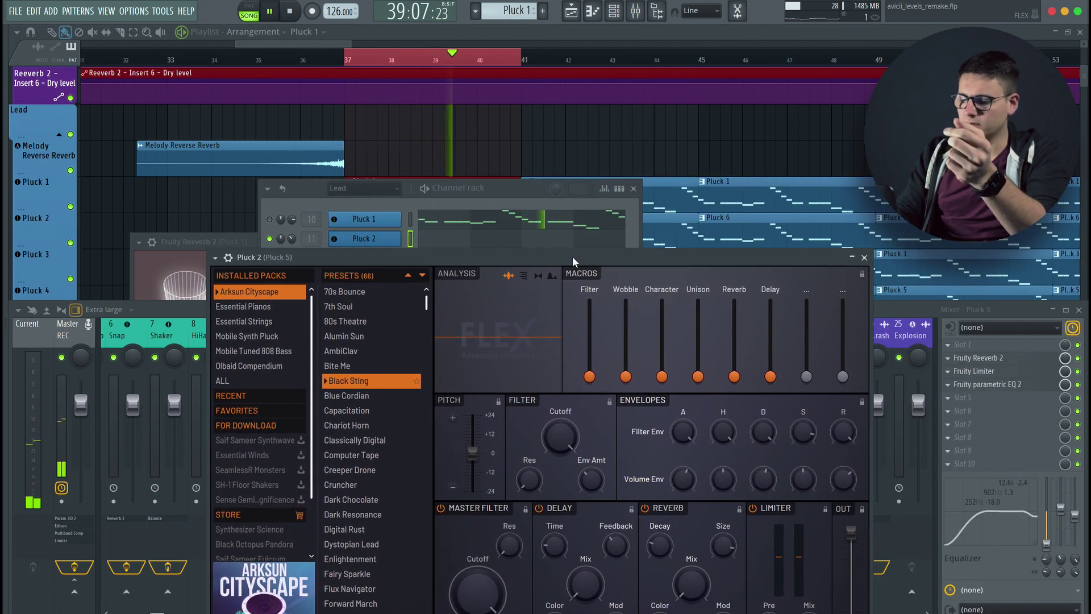
{"action": "key", "text": "space"}
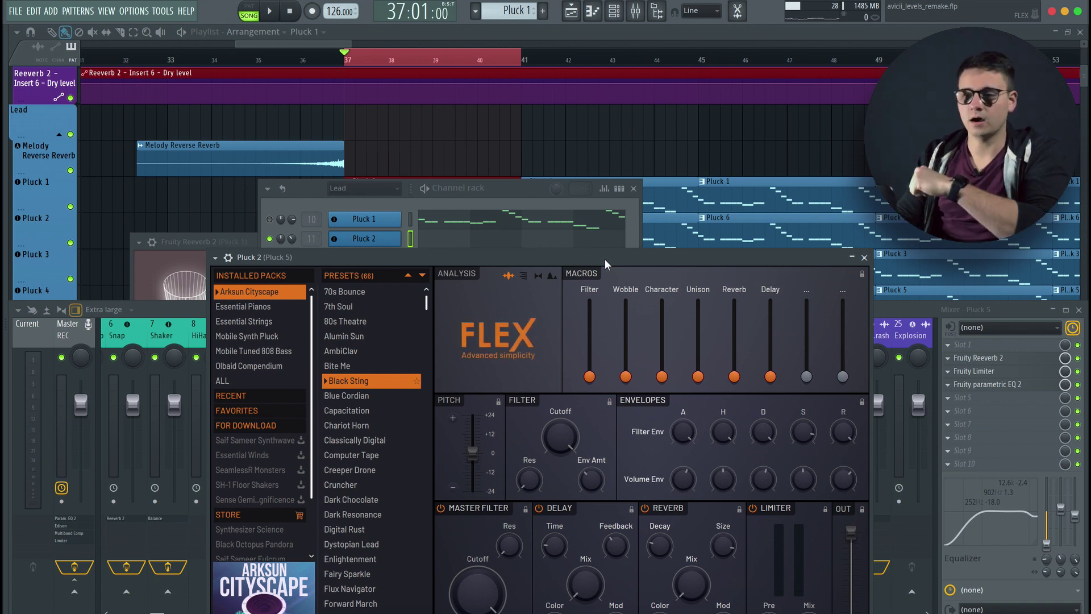
{"action": "left_click", "coordinate": [865, 258]}
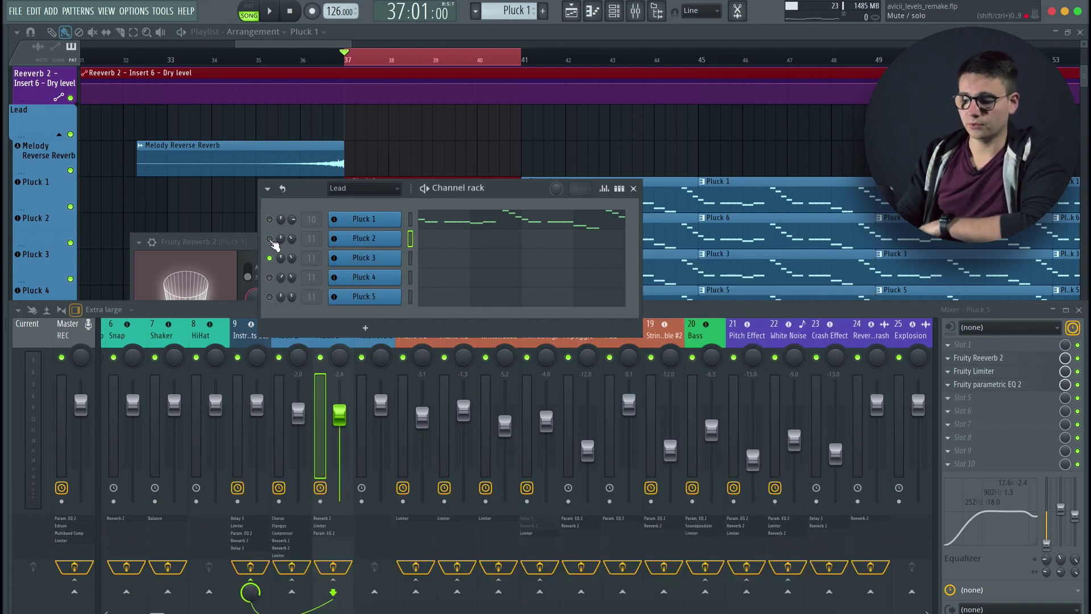
Play the Pluck 3 layer while examining operators 1 and 2 of its synth, and close the instrument.
{"action": "key", "text": "space"}
{"action": "left_click", "coordinate": [390, 259]}
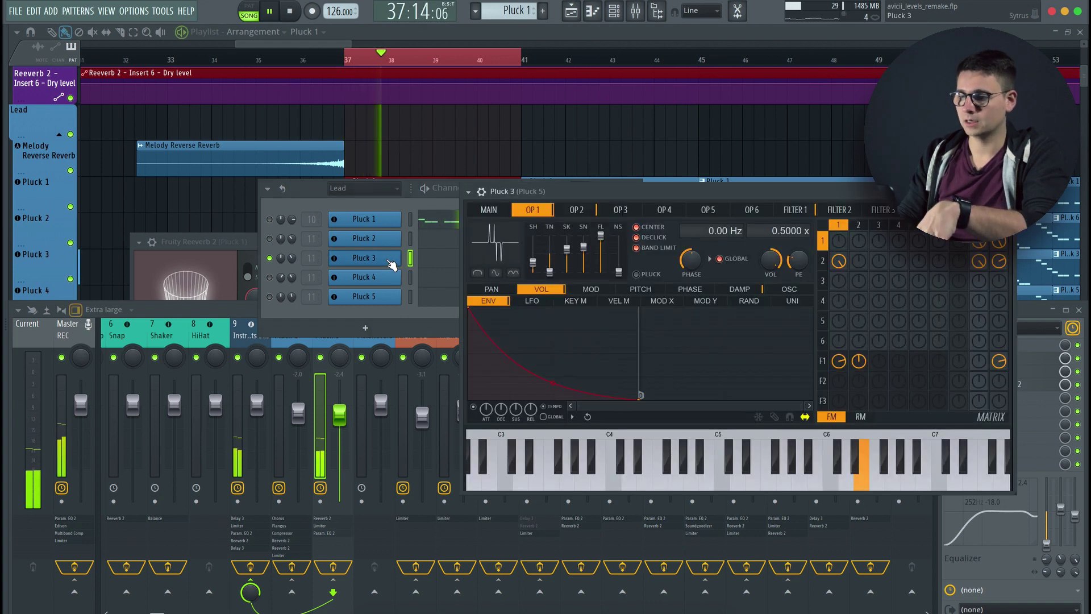
{"action": "left_click_drag", "start_coordinate": [658, 191], "coordinate": [684, 232]}
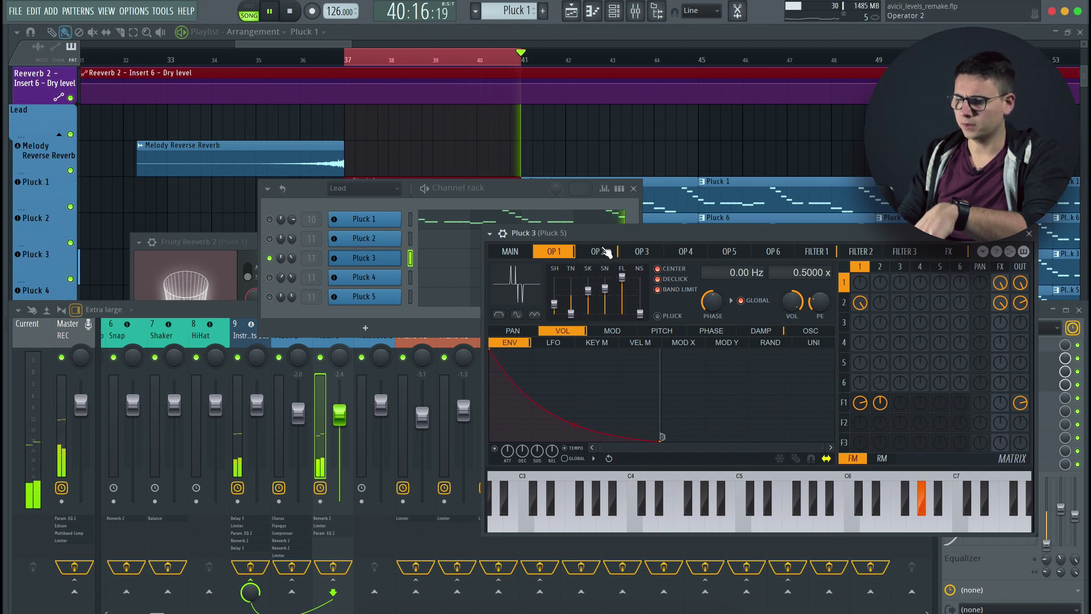
{"action": "left_click", "coordinate": [605, 252]}
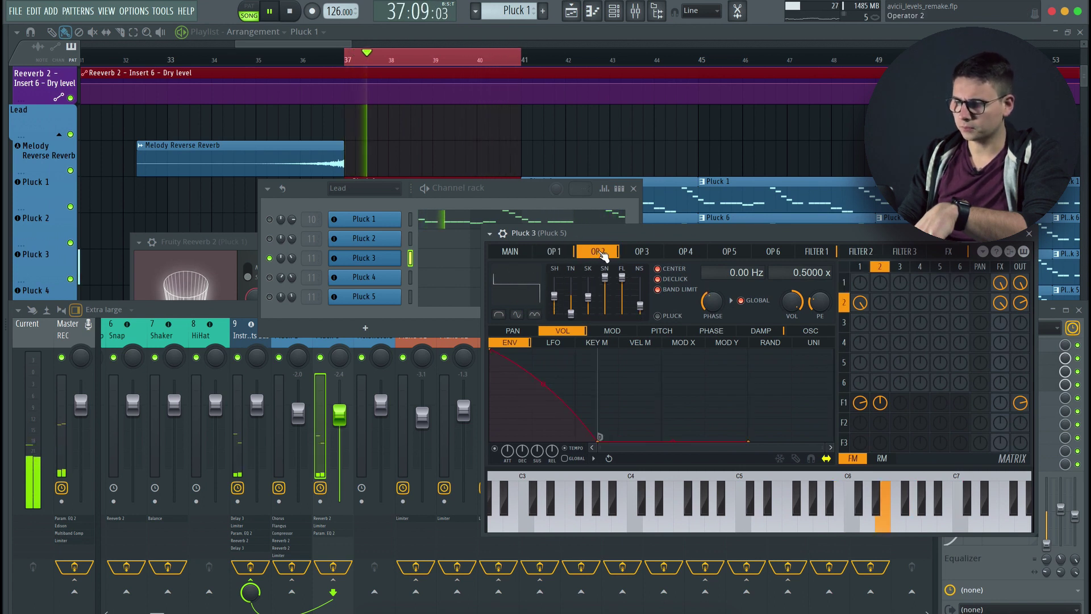
{"action": "left_click", "coordinate": [557, 256]}
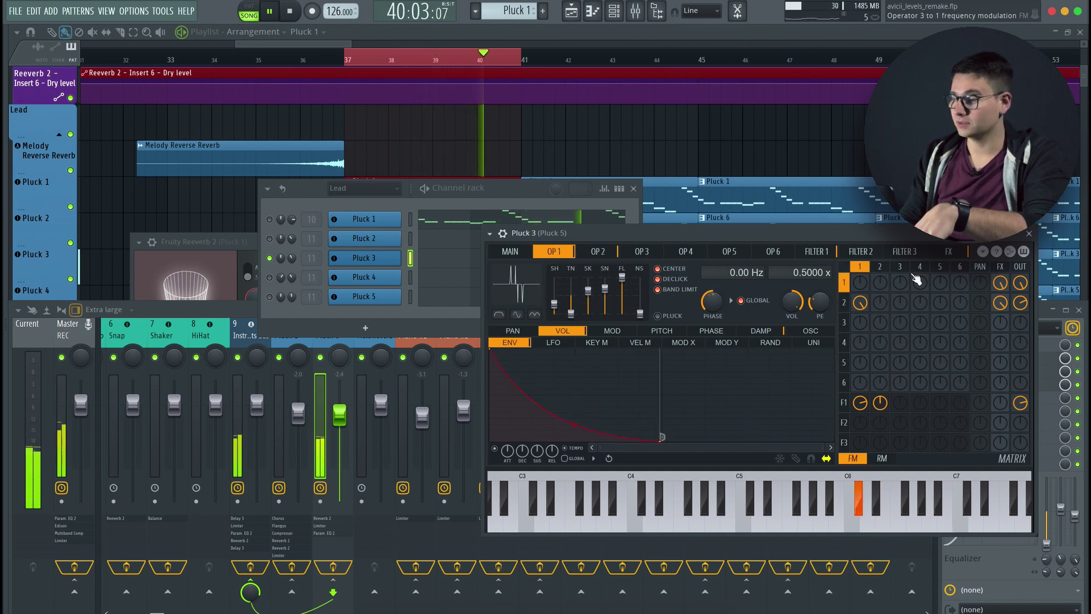
{"action": "key", "text": "space"}
{"action": "left_click", "coordinate": [385, 263]}
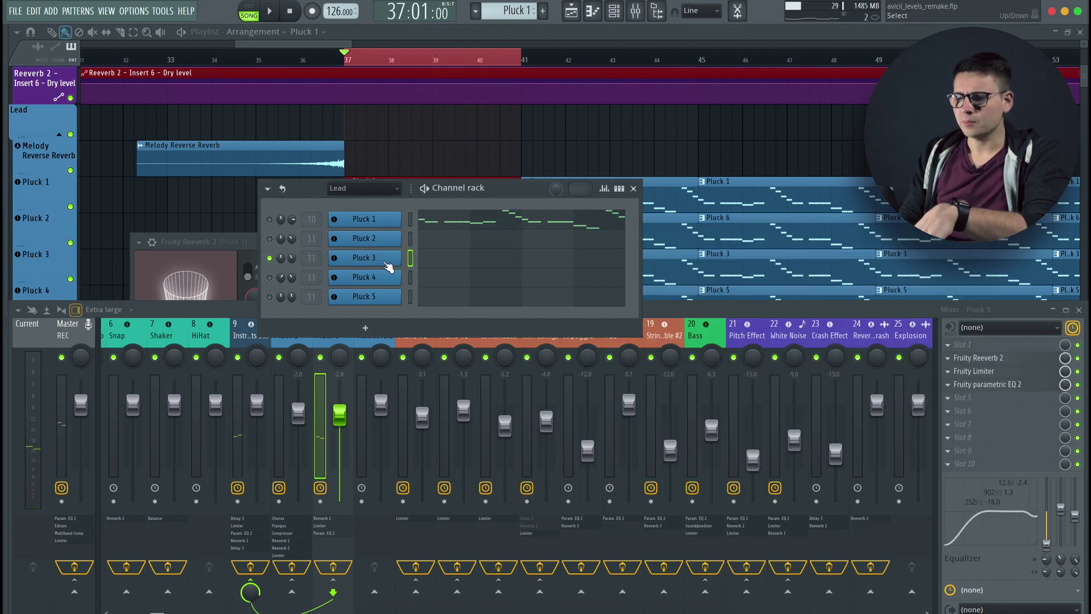
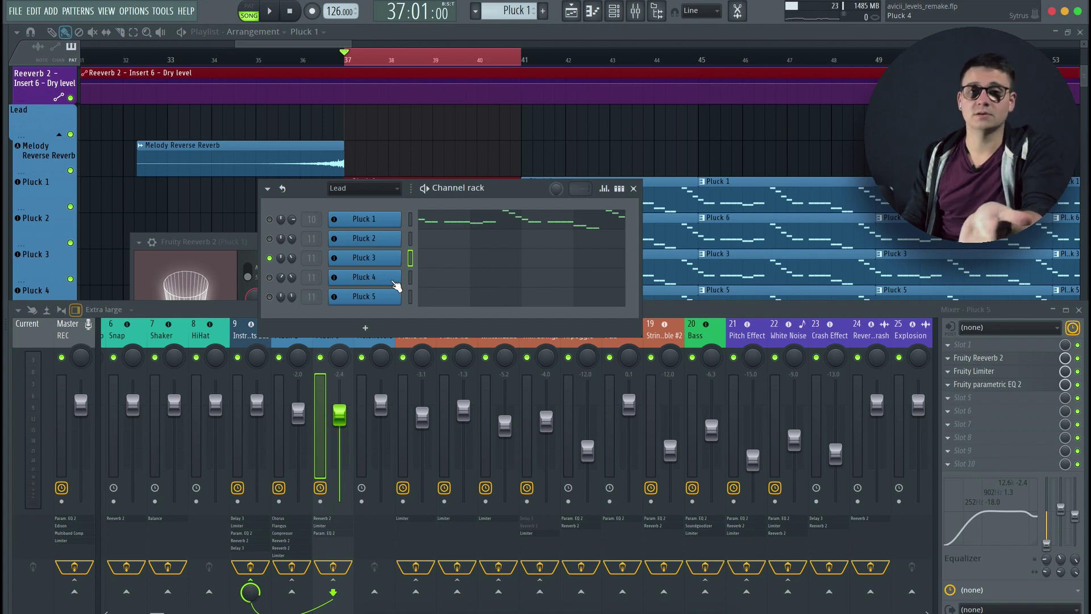
Solo Pluck 4, listen to it while examining its operator 2 and effects settings, and close the instrument.
{"action": "left_click", "coordinate": [389, 282]}
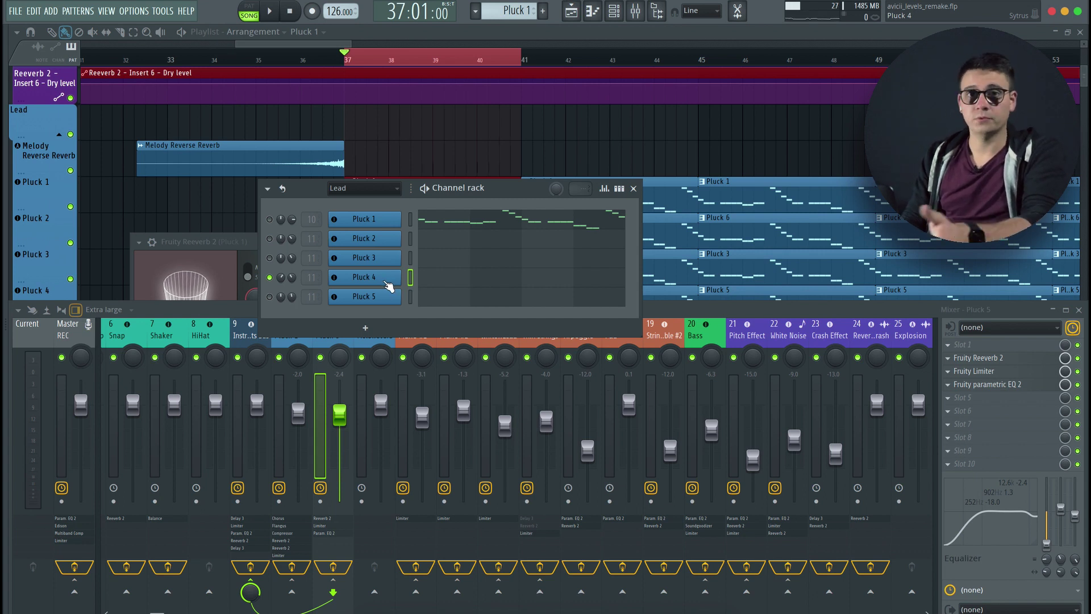
{"action": "left_click", "coordinate": [388, 284]}
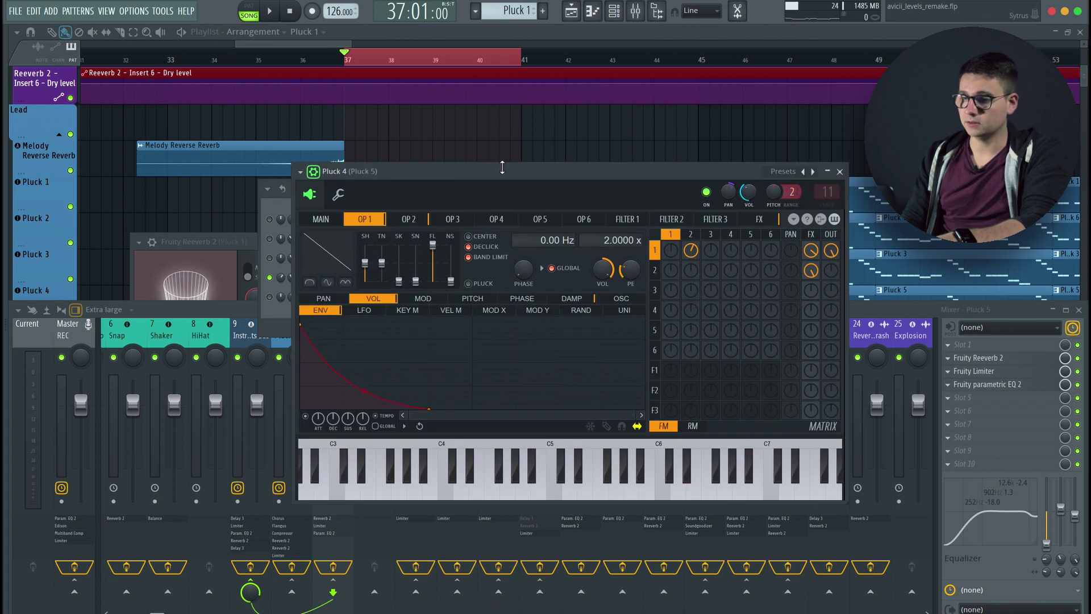
{"action": "left_click_drag", "start_coordinate": [498, 166], "coordinate": [705, 172]}
{"action": "key", "text": "space"}
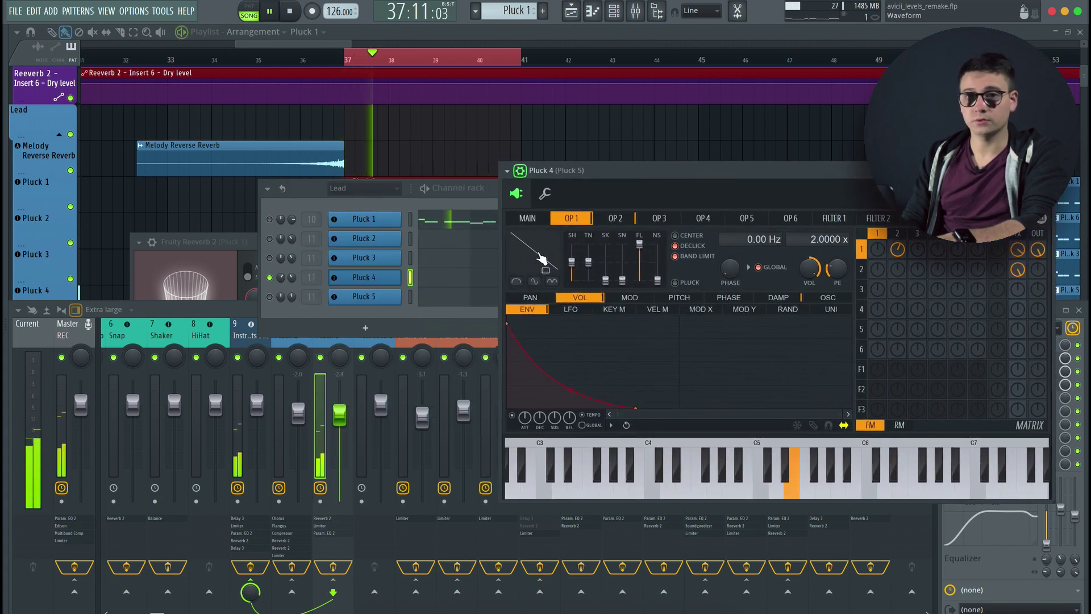
{"action": "left_click", "coordinate": [624, 220]}
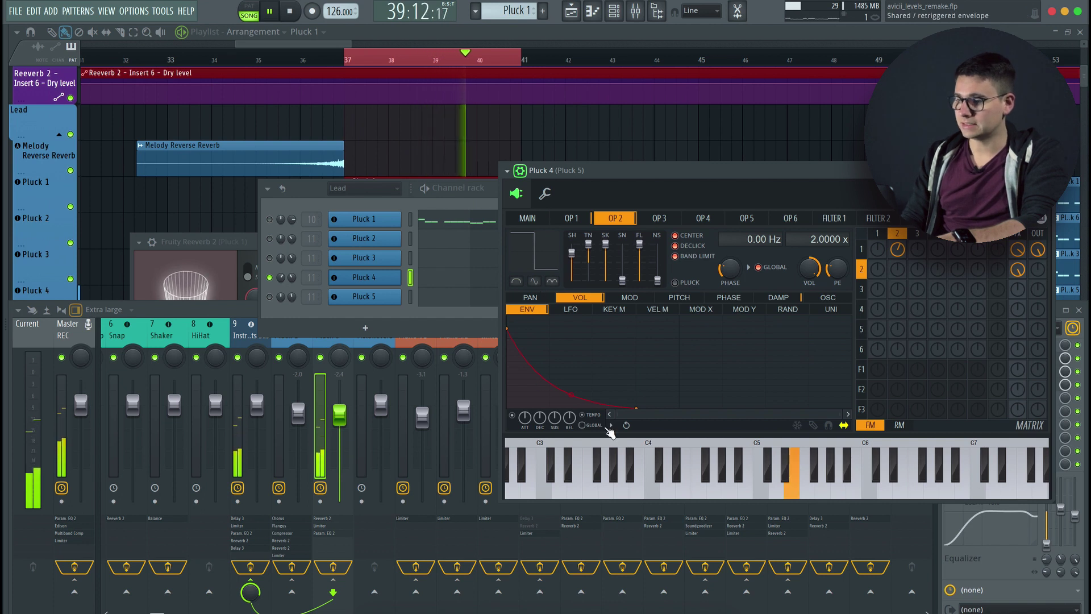
{"action": "key", "text": "space"}
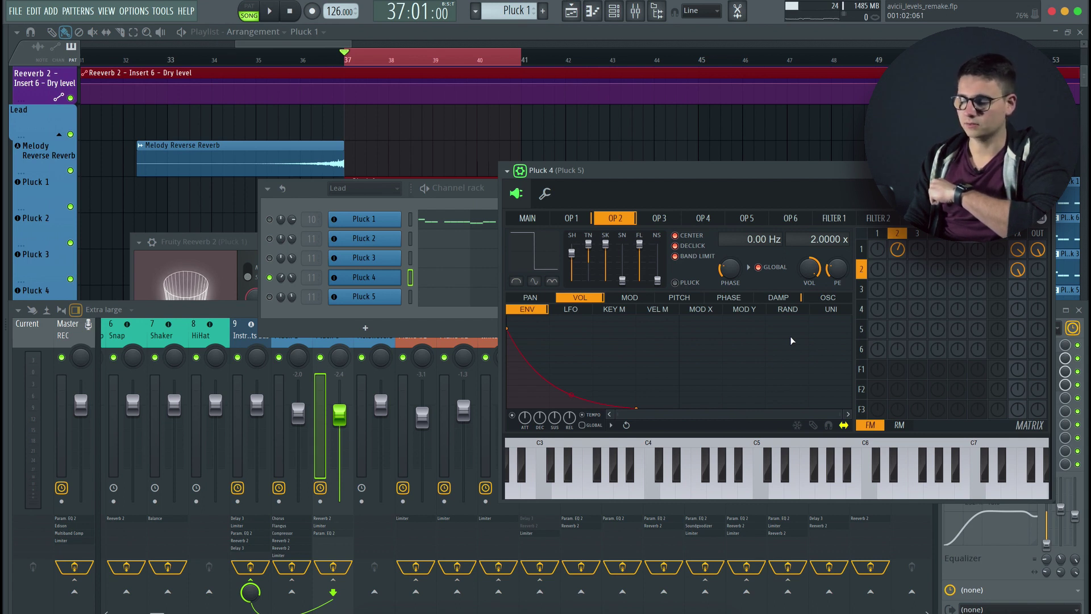
{"action": "left_click", "coordinate": [528, 218]}
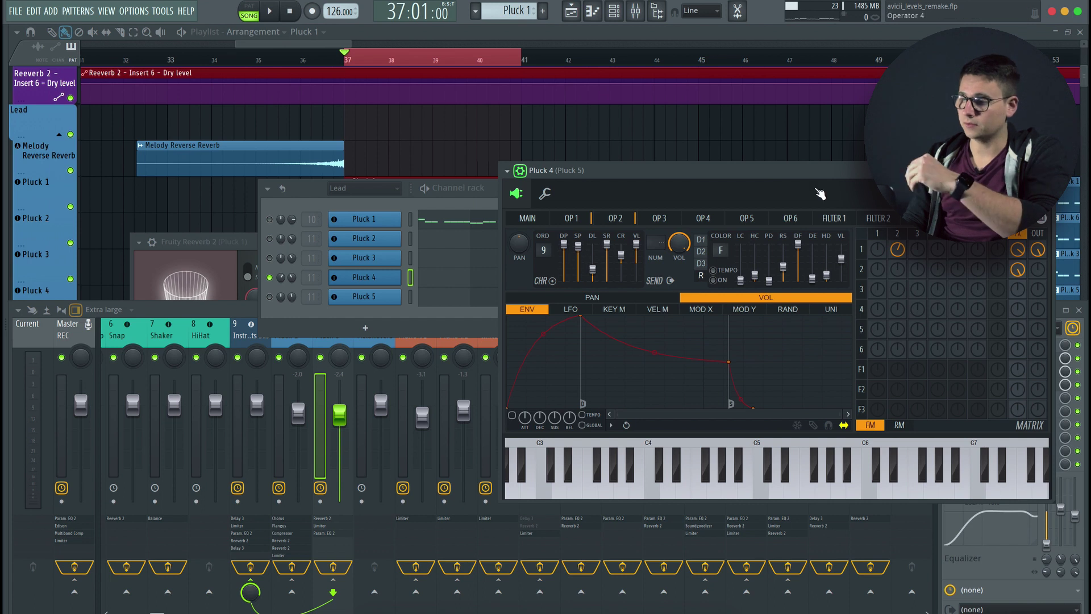
{"action": "left_click", "coordinate": [364, 276]}
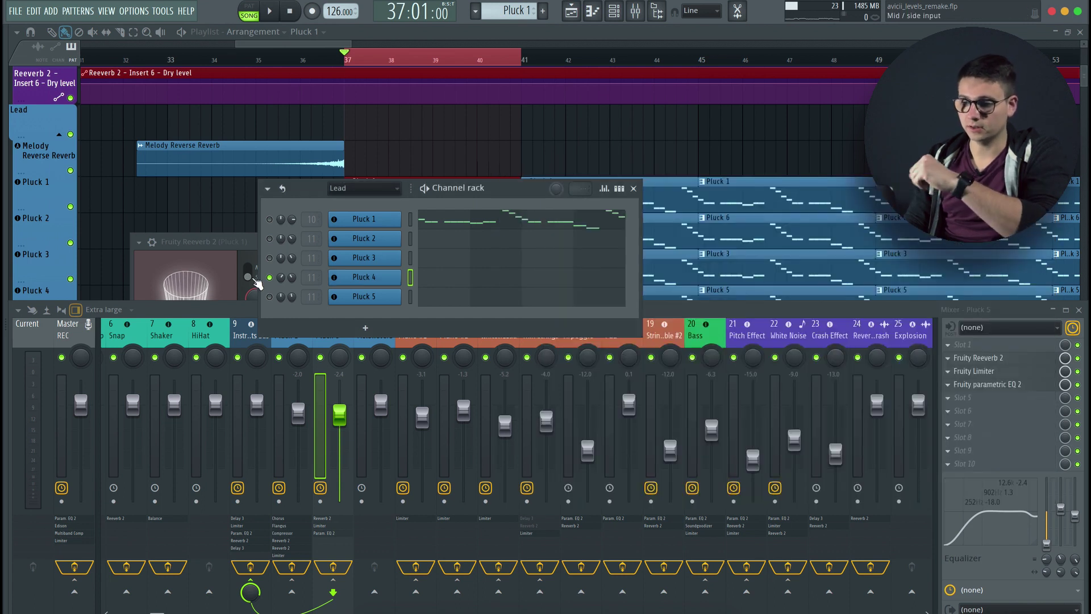
Solo Pluck 5 and examine its operator 1, operator 2 and effects settings, playing the looped section.
{"action": "left_click", "coordinate": [376, 301]}
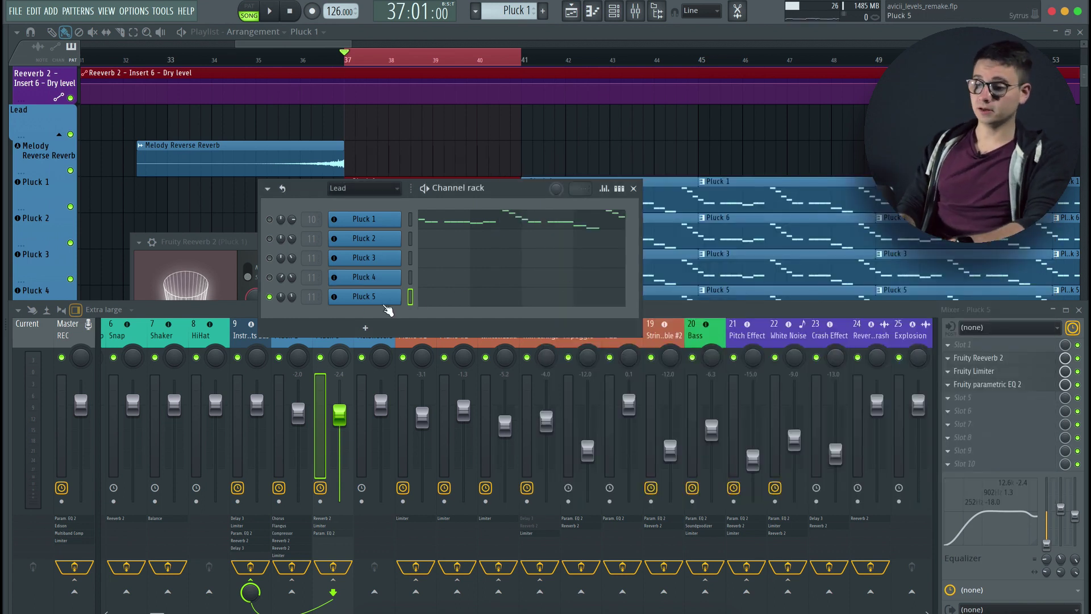
{"action": "left_click", "coordinate": [370, 300]}
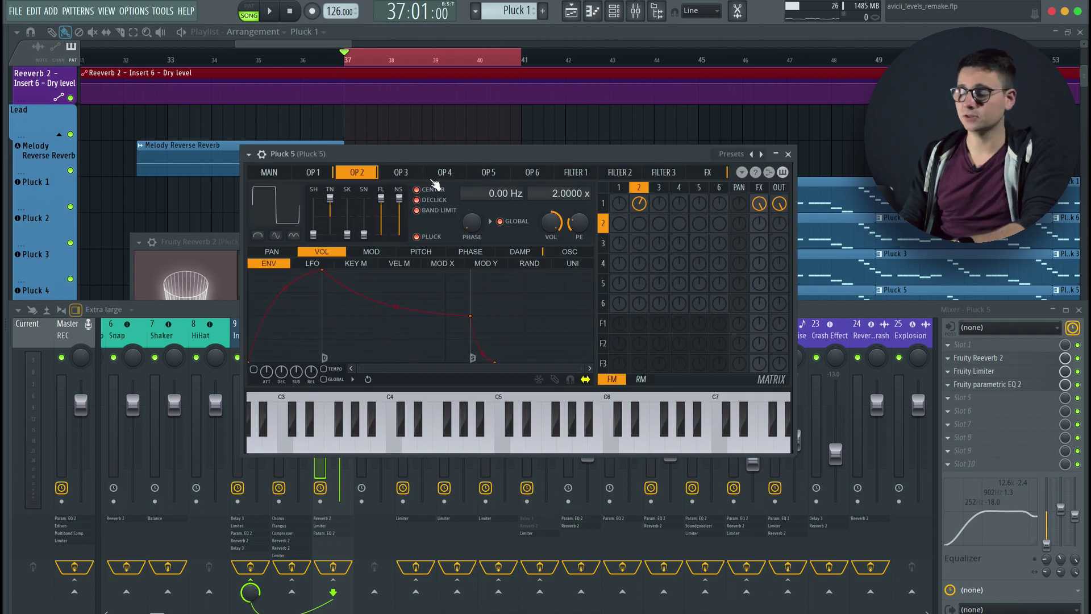
{"action": "left_click", "coordinate": [310, 173]}
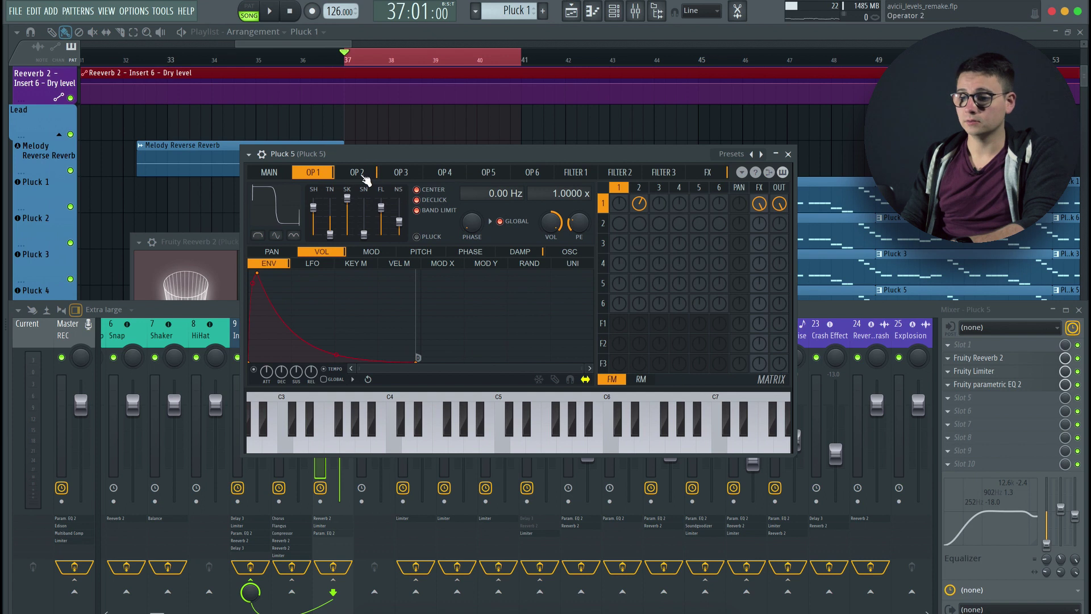
{"action": "left_click", "coordinate": [363, 177]}
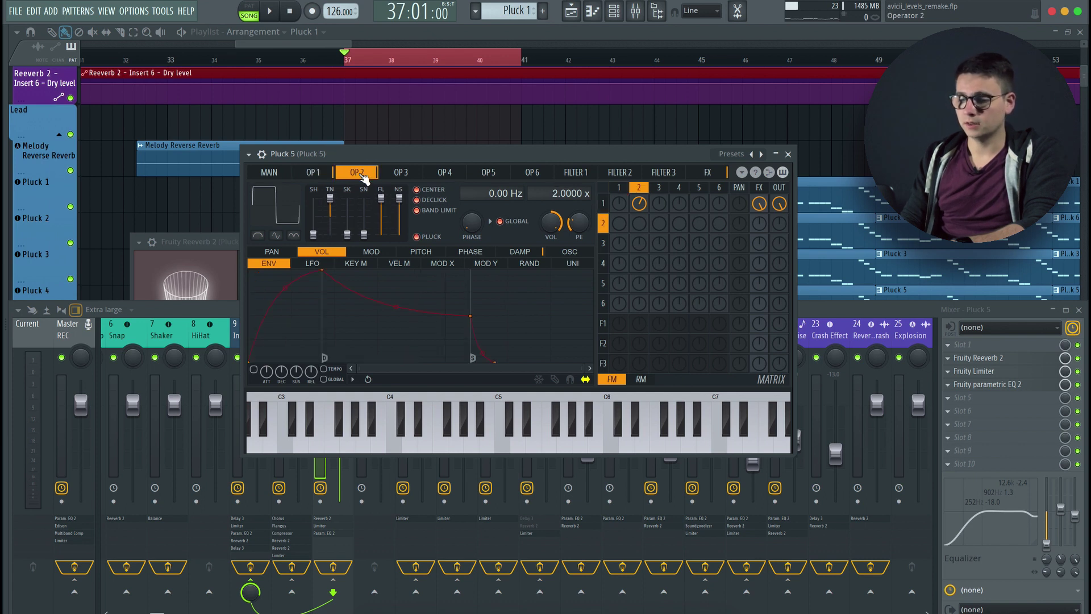
{"action": "left_click", "coordinate": [312, 173]}
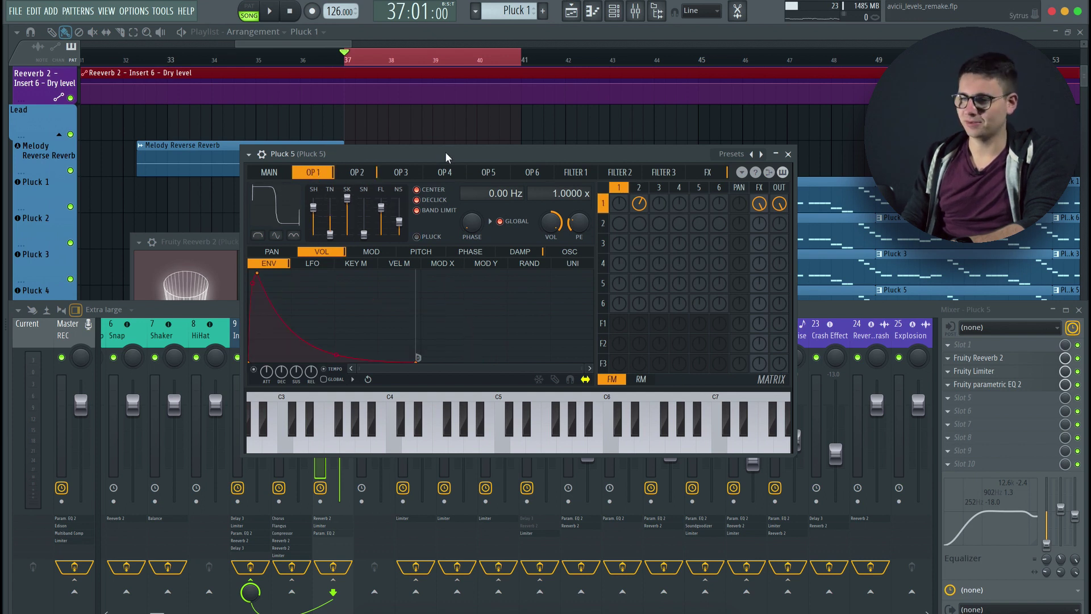
{"action": "left_click_drag", "start_coordinate": [445, 152], "coordinate": [577, 161]}
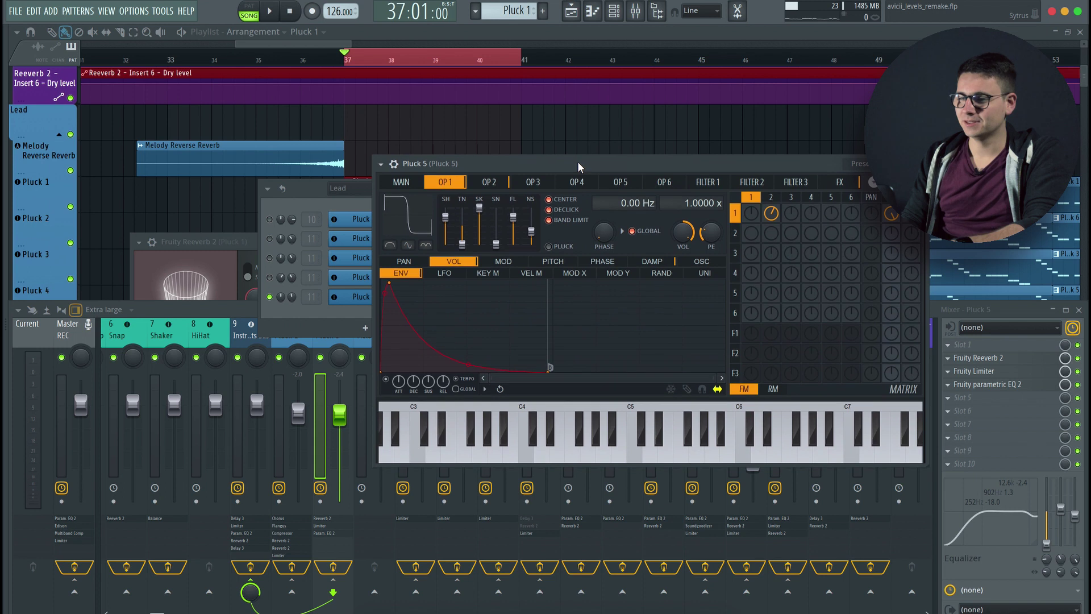
{"action": "left_click", "coordinate": [502, 184]}
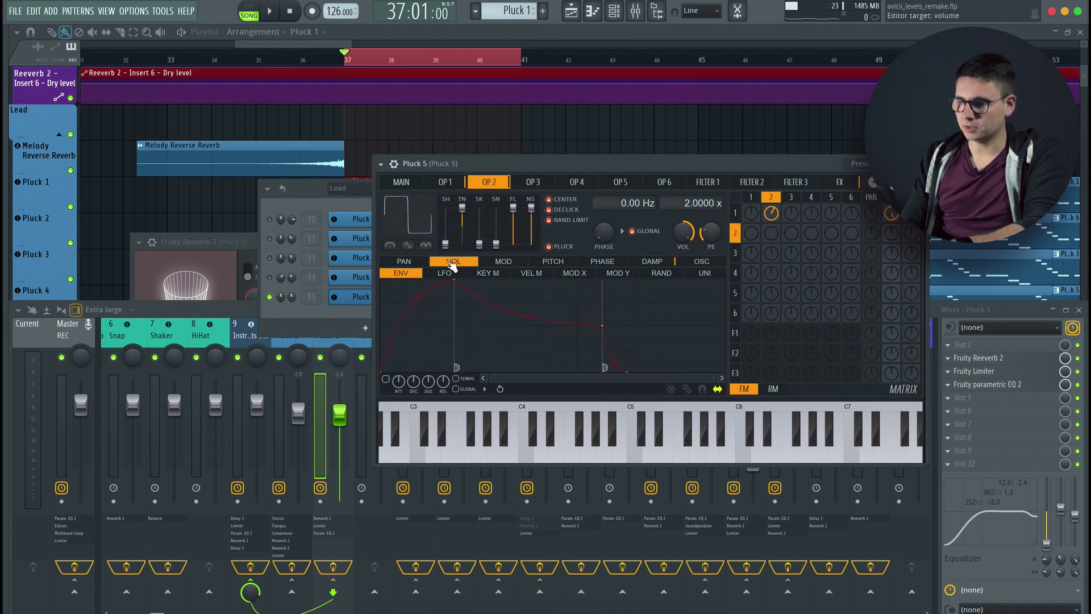
{"action": "left_click", "coordinate": [839, 183]}
{"action": "key", "text": "space"}
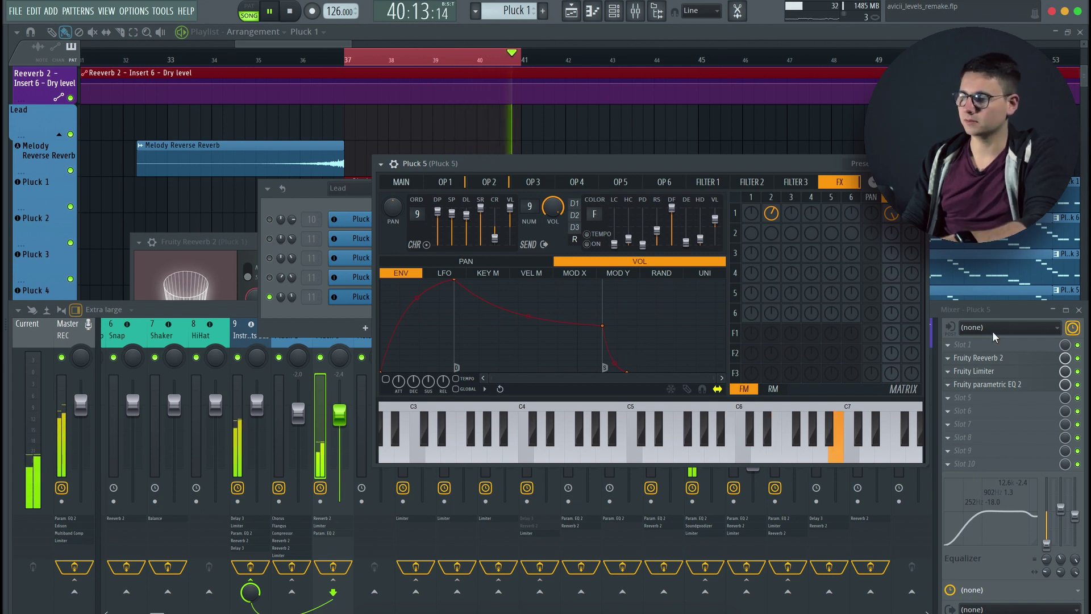
Unmute Pluck 4, Pluck 3, Pluck 2 and Pluck 1 during playback to hear all five lead layers together.
{"action": "left_click", "coordinate": [267, 289]}
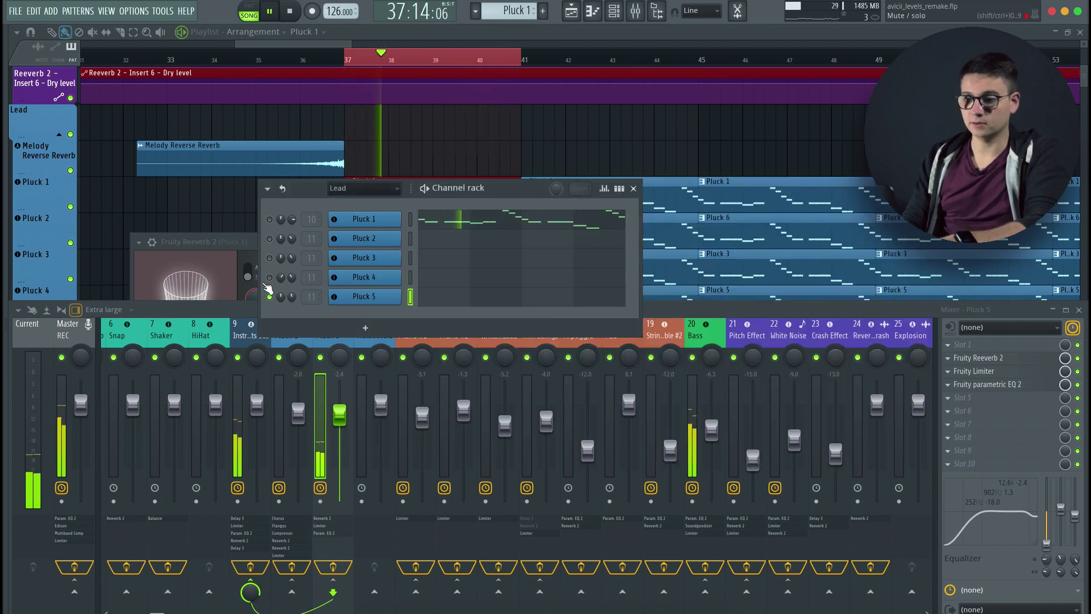
{"action": "left_click", "coordinate": [269, 276]}
{"action": "left_click", "coordinate": [269, 258]}
{"action": "left_click", "coordinate": [269, 238]}
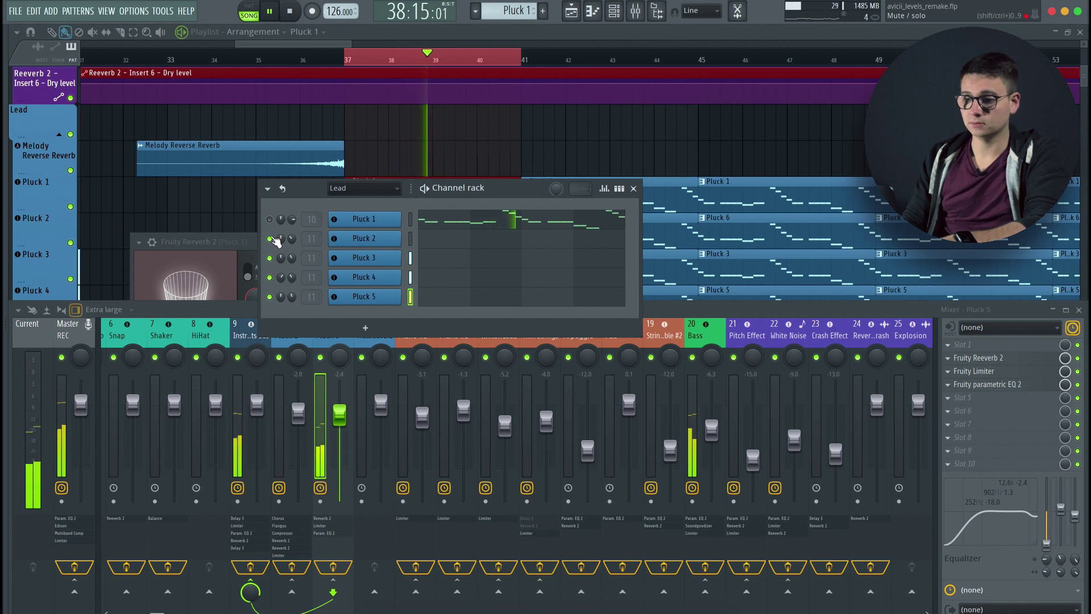
{"action": "left_click", "coordinate": [270, 219]}
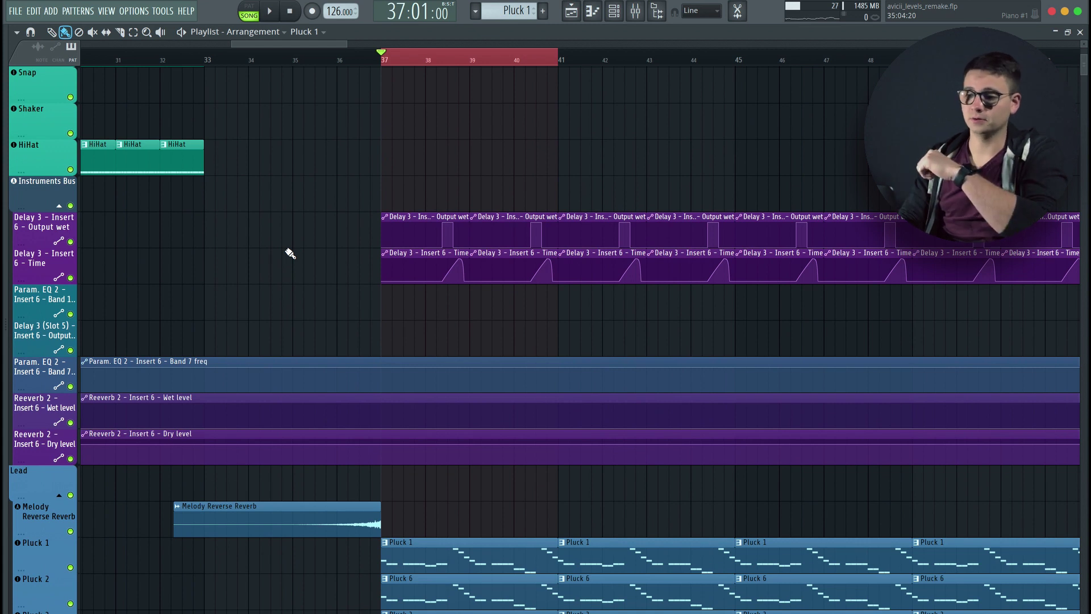
Inspect the notes of the Sidechain Trigger pattern in the piano roll and close it.
{"action": "scroll", "coordinate": [360, 250], "scroll_direction": "up", "scroll_amount": 5}
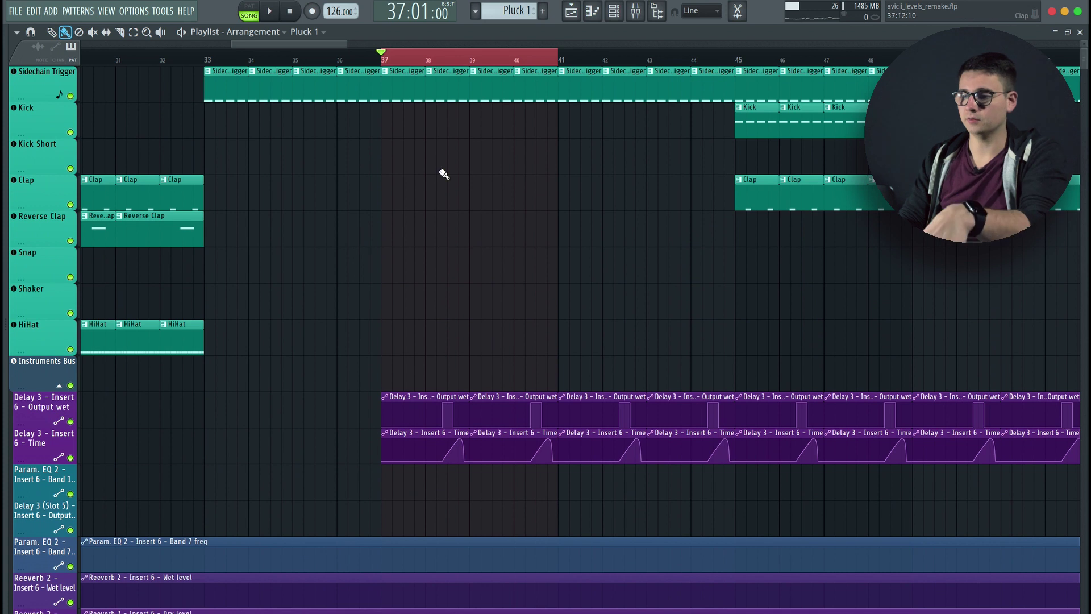
{"action": "double_click", "coordinate": [405, 83]}
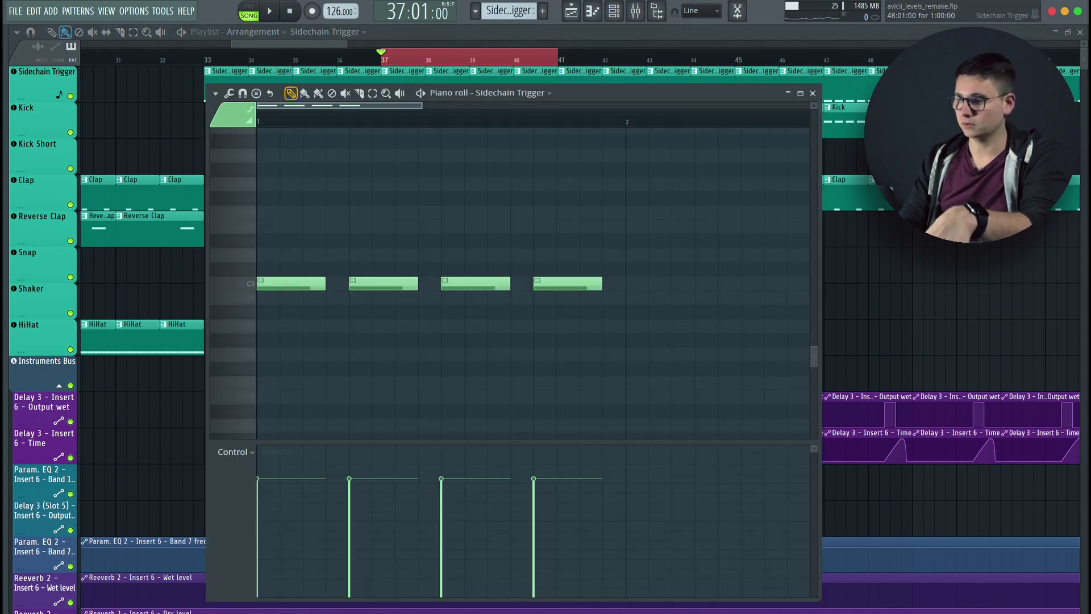
{"action": "left_click", "coordinate": [812, 94]}
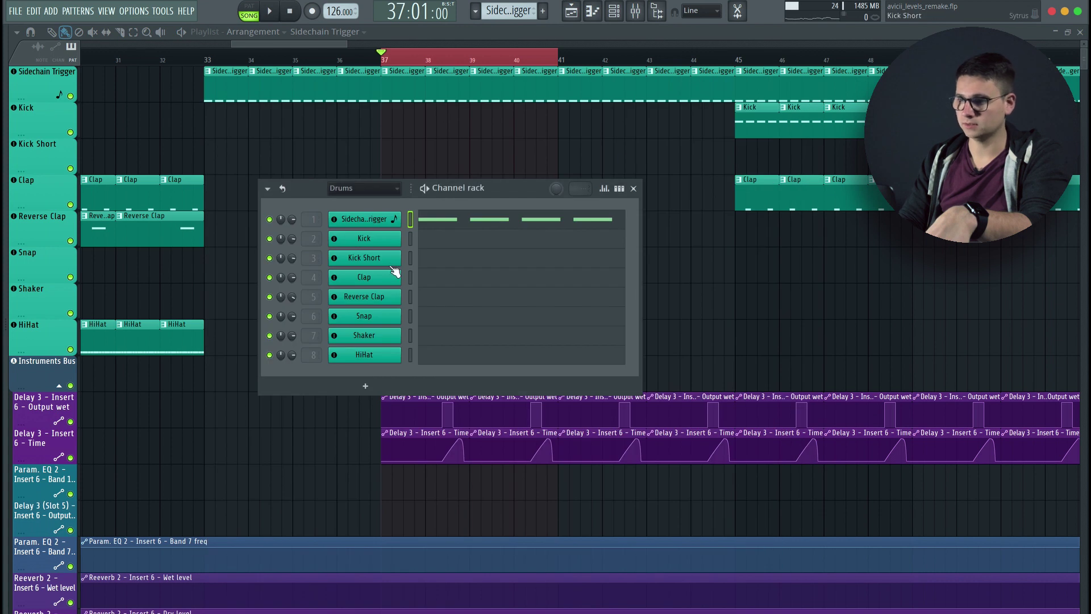
Examine the Sidechain Trigger channel's synth settings and show its mixer track.
{"action": "left_click", "coordinate": [373, 221]}
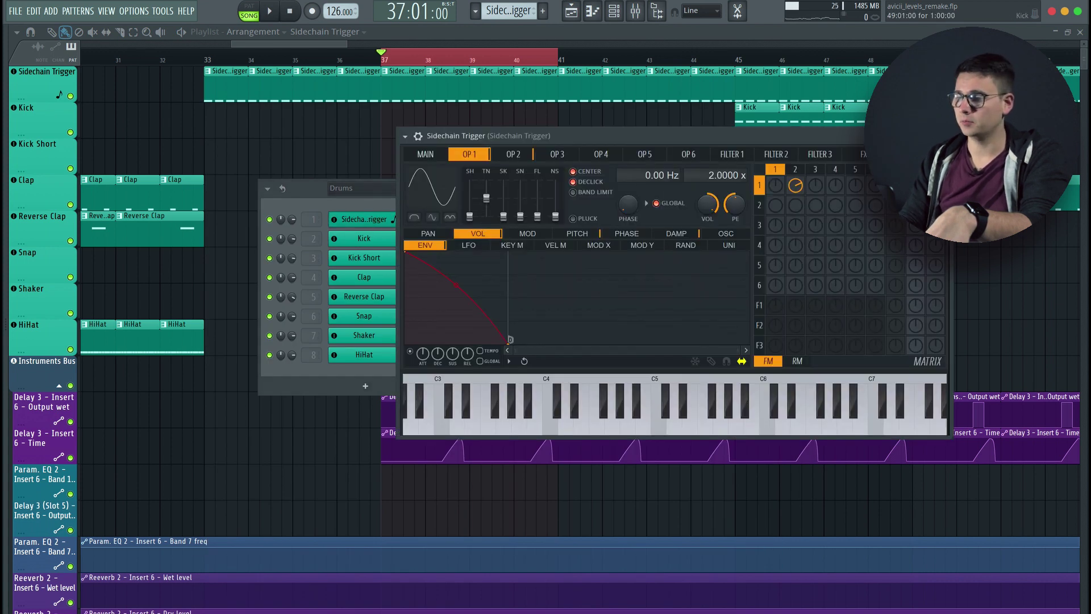
{"action": "left_click", "coordinate": [341, 218]}
{"action": "left_click", "coordinate": [310, 218]}
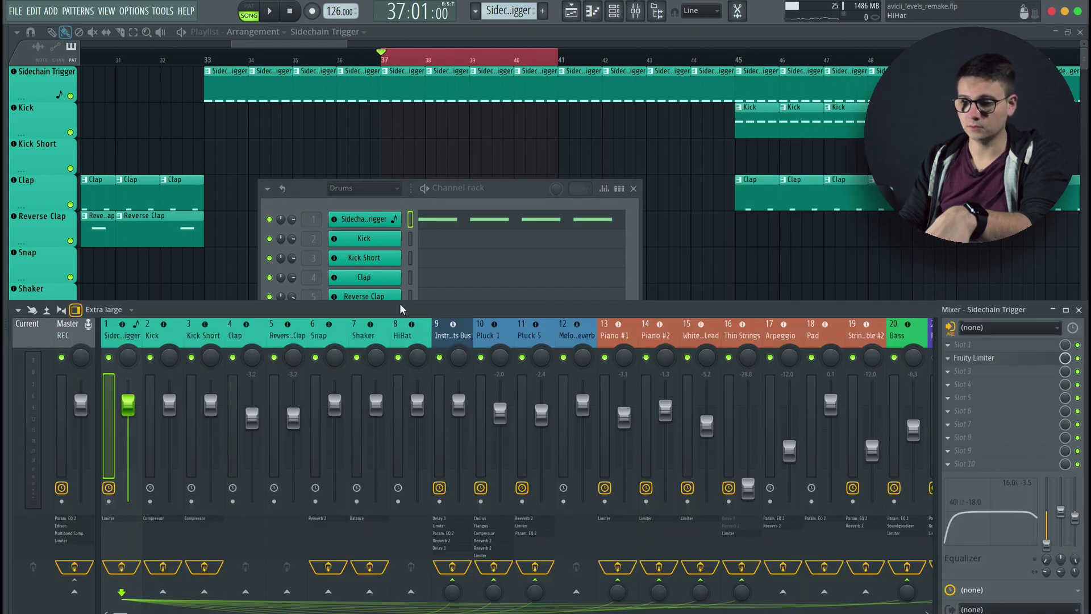
Play the Sidechain Trigger pattern on its own in pattern mode with the mixer fully in view.
{"action": "left_click_drag", "start_coordinate": [400, 308], "coordinate": [408, 262]}
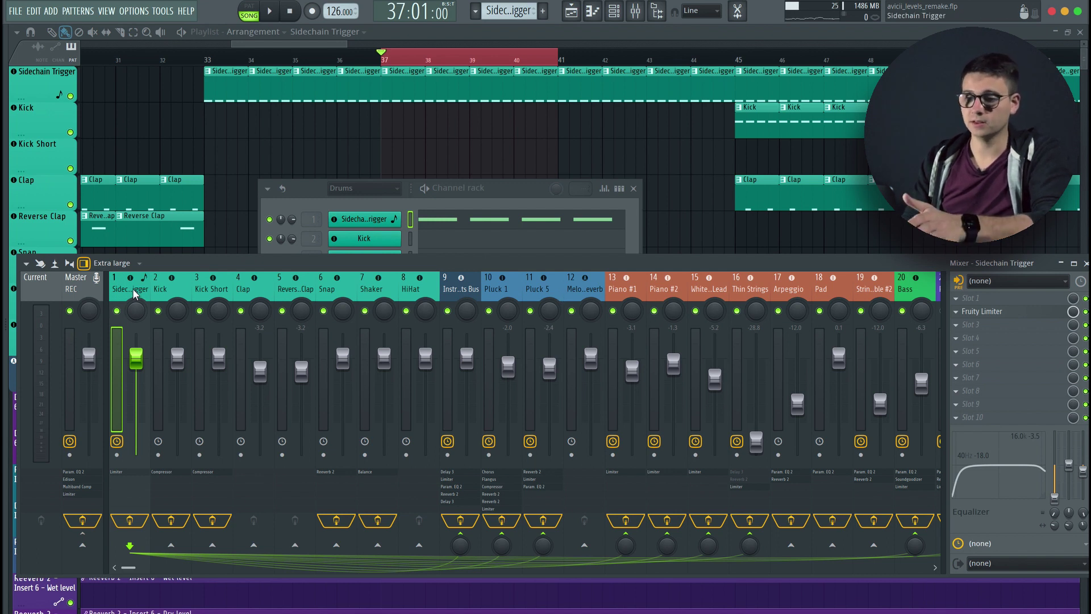
{"action": "left_click", "coordinate": [256, 8]}
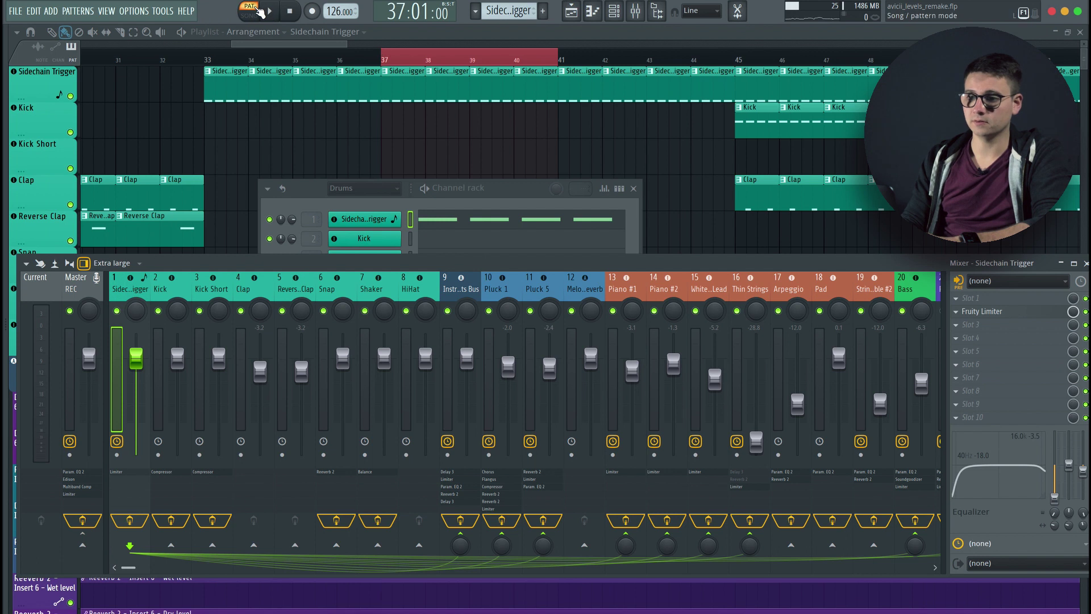
{"action": "key", "text": "space"}
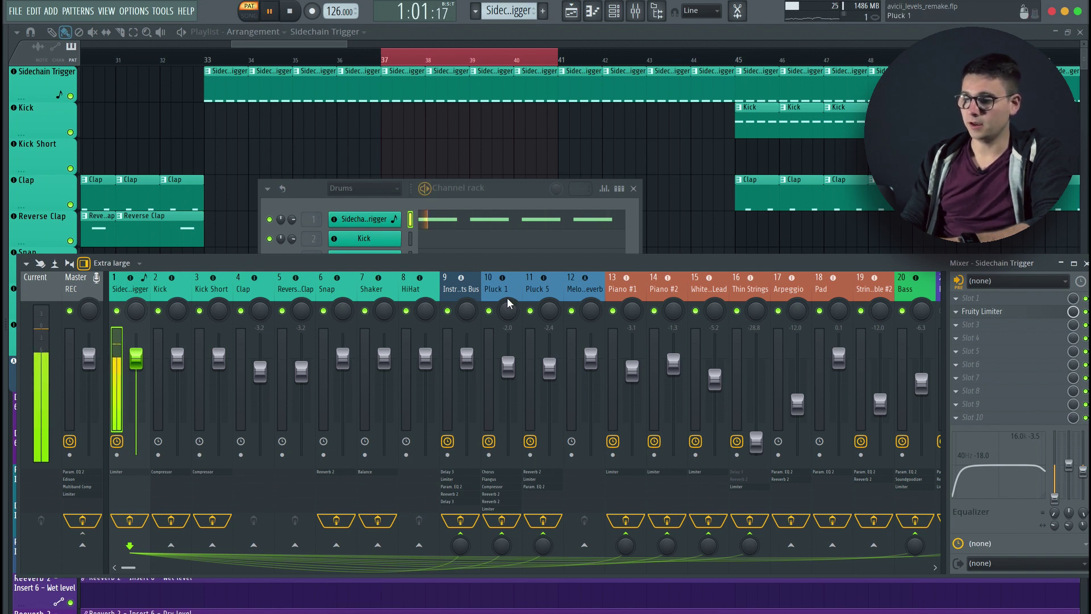
Open the Fruity Limiter on the Instruments Bus and examine its compressor and sidechain settings.
{"action": "left_click", "coordinate": [461, 290]}
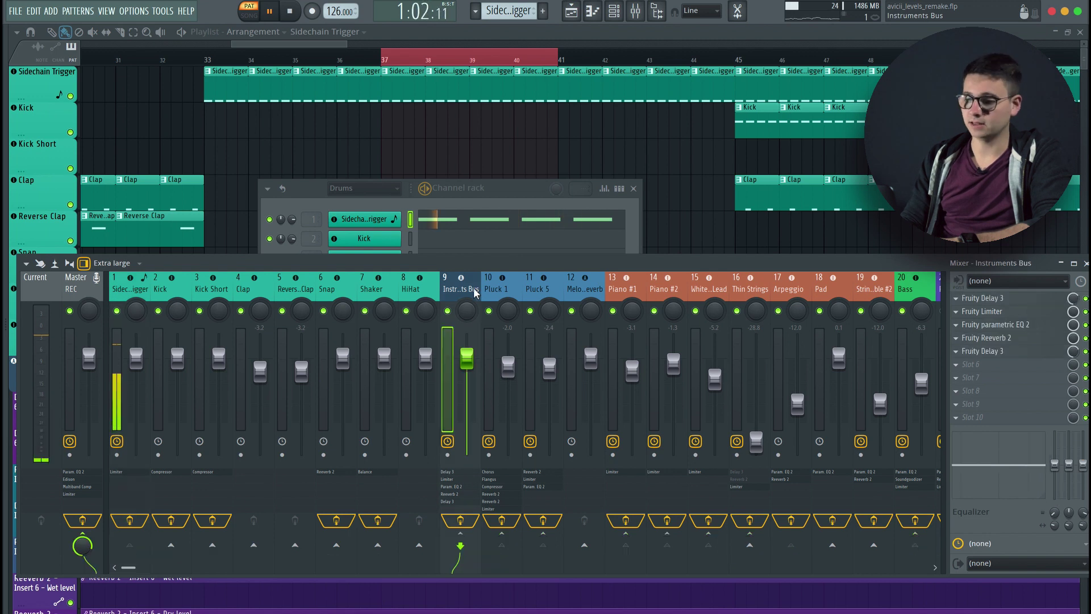
{"action": "left_click", "coordinate": [1012, 312]}
{"action": "left_click_drag", "start_coordinate": [341, 539], "coordinate": [429, 444]}
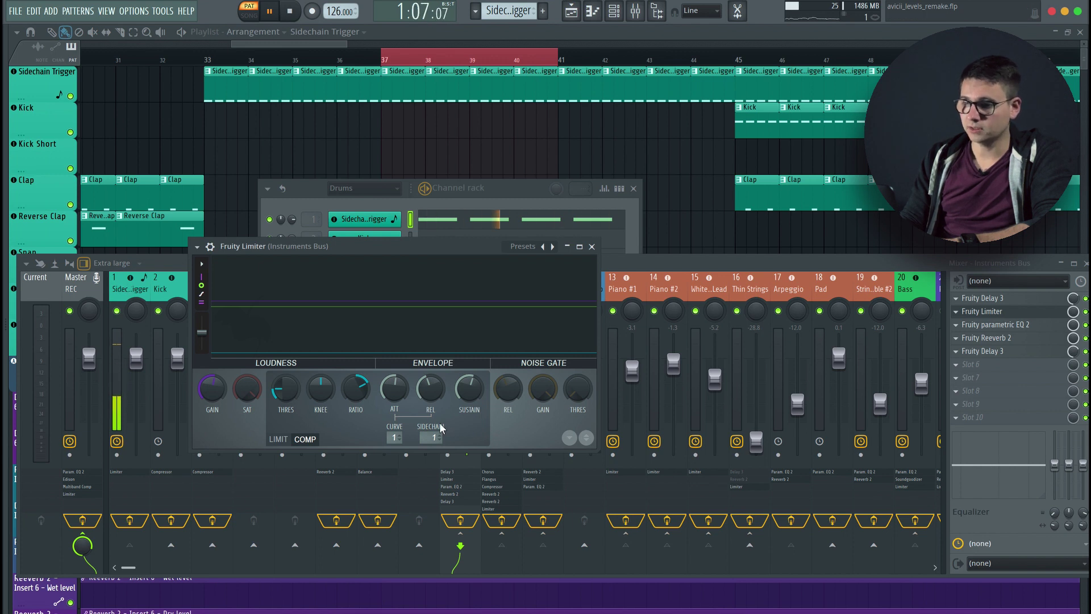
{"action": "left_click_drag", "start_coordinate": [468, 243], "coordinate": [793, 252]}
Play the looped song section to watch the Instruments Bus limiter's response, stop playback and close all windows.
{"action": "left_click", "coordinate": [250, 16]}
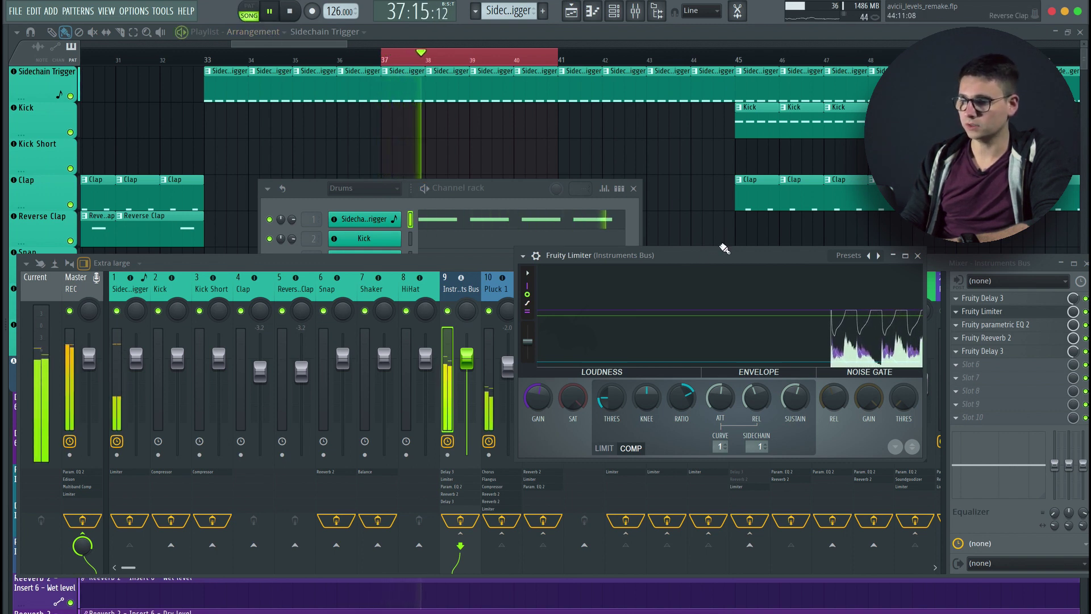
{"action": "left_click_drag", "start_coordinate": [711, 255], "coordinate": [604, 190]}
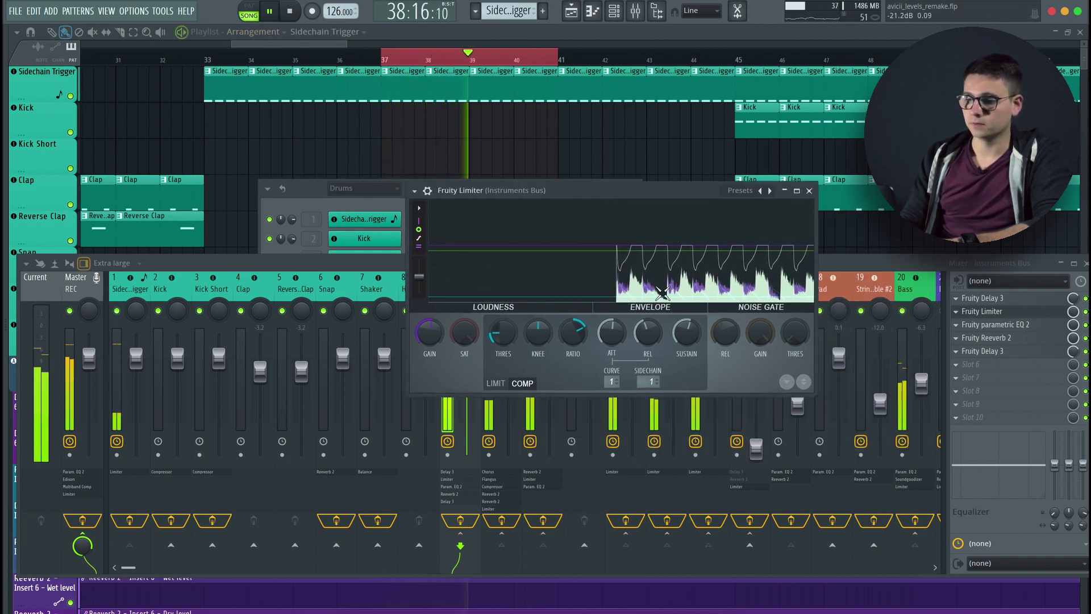
{"action": "left_click_drag", "start_coordinate": [573, 335], "coordinate": [574, 321]}
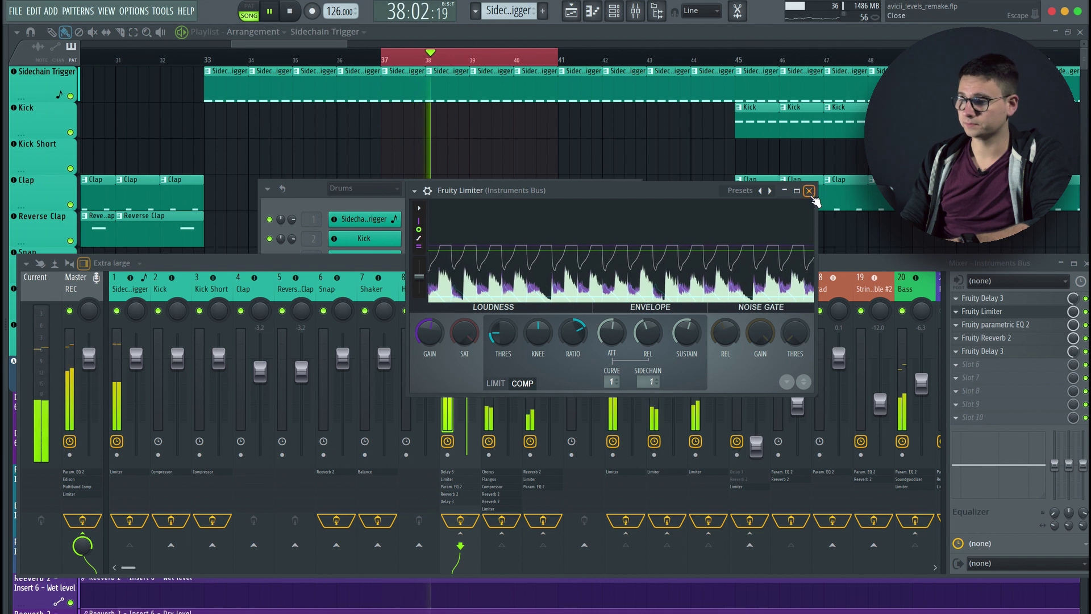
{"action": "key", "text": "space"}
{"action": "key", "text": "Escape"}
{"action": "key", "text": "F12"}
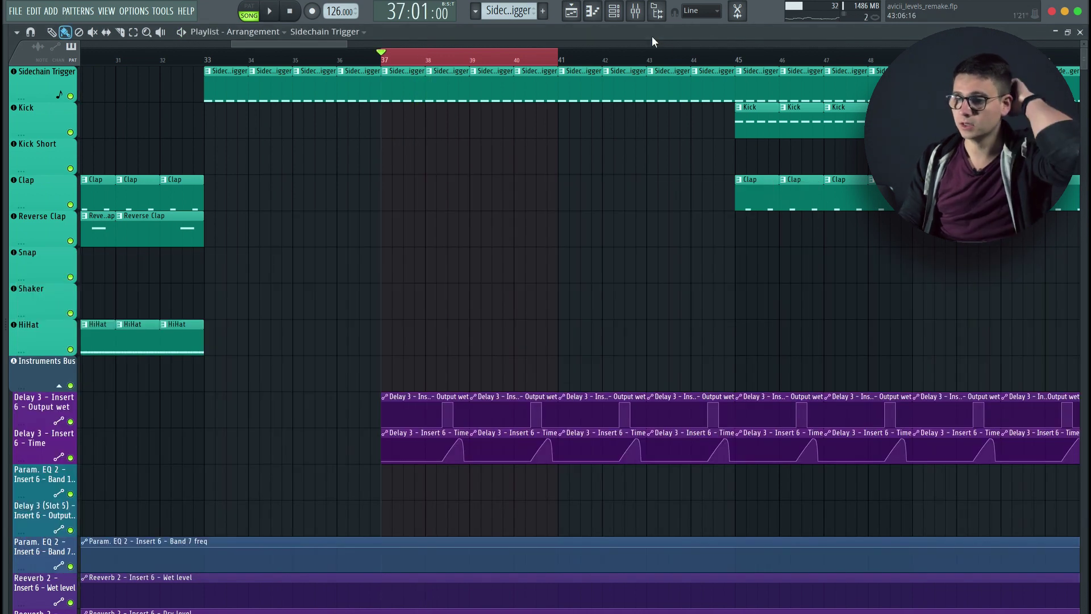
Find the piano tracks in the playlist, inspect the Piano #1 pattern's notes in the piano roll and close it.
{"action": "scroll", "coordinate": [433, 275], "scroll_direction": "left", "scroll_amount": 3}
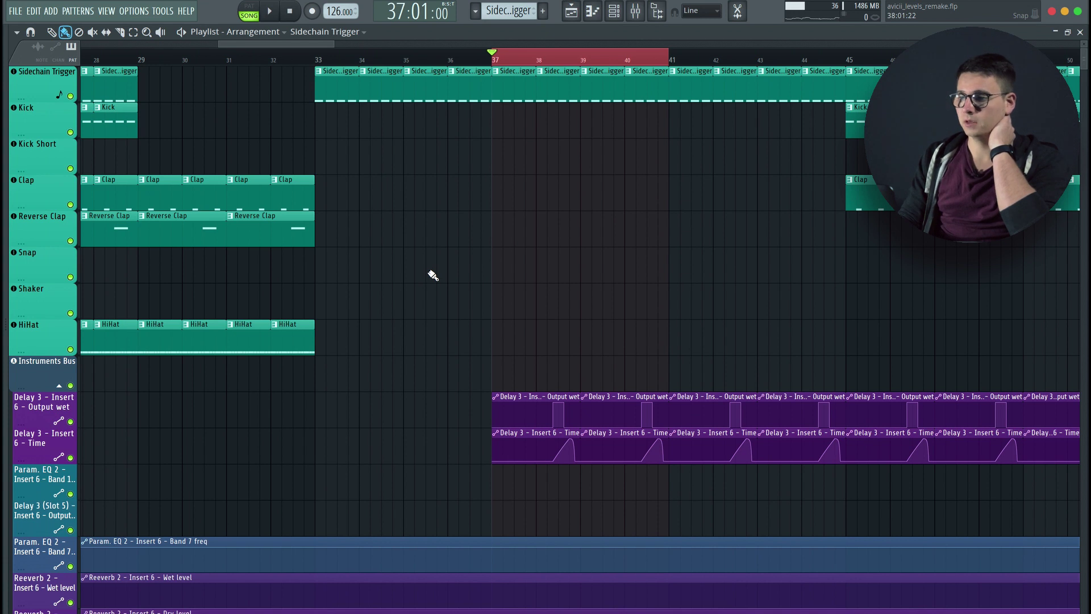
{"action": "scroll", "coordinate": [540, 280], "scroll_direction": "down", "scroll_amount": 3}
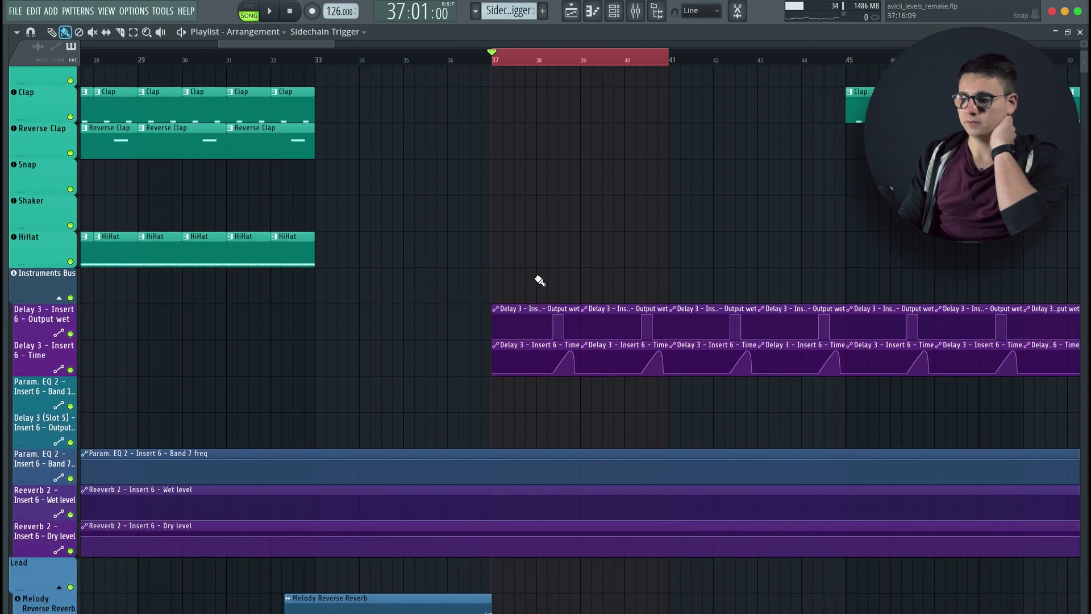
{"action": "scroll", "coordinate": [540, 280], "scroll_direction": "up", "scroll_amount": 3}
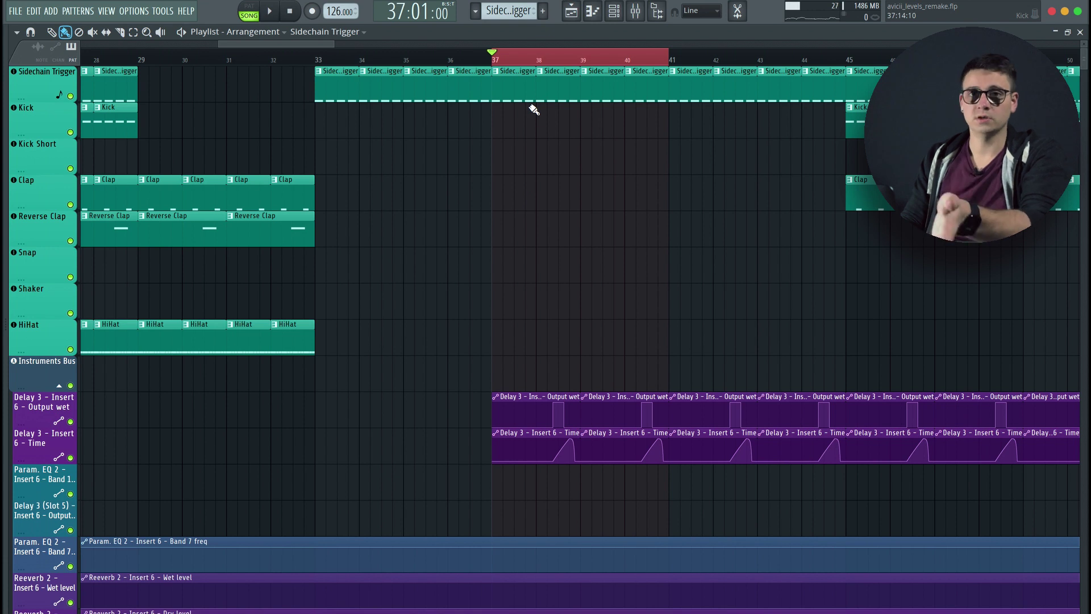
{"action": "scroll", "coordinate": [561, 239], "scroll_direction": "down", "scroll_amount": 3, "text": "ctrl"}
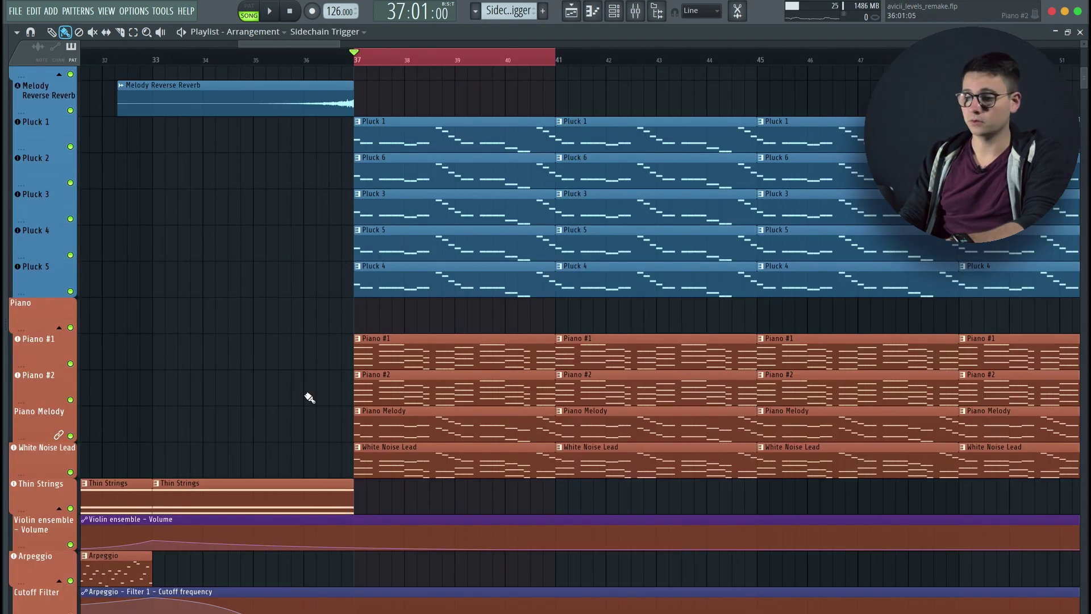
{"action": "scroll", "coordinate": [309, 397], "scroll_direction": "down", "scroll_amount": 3}
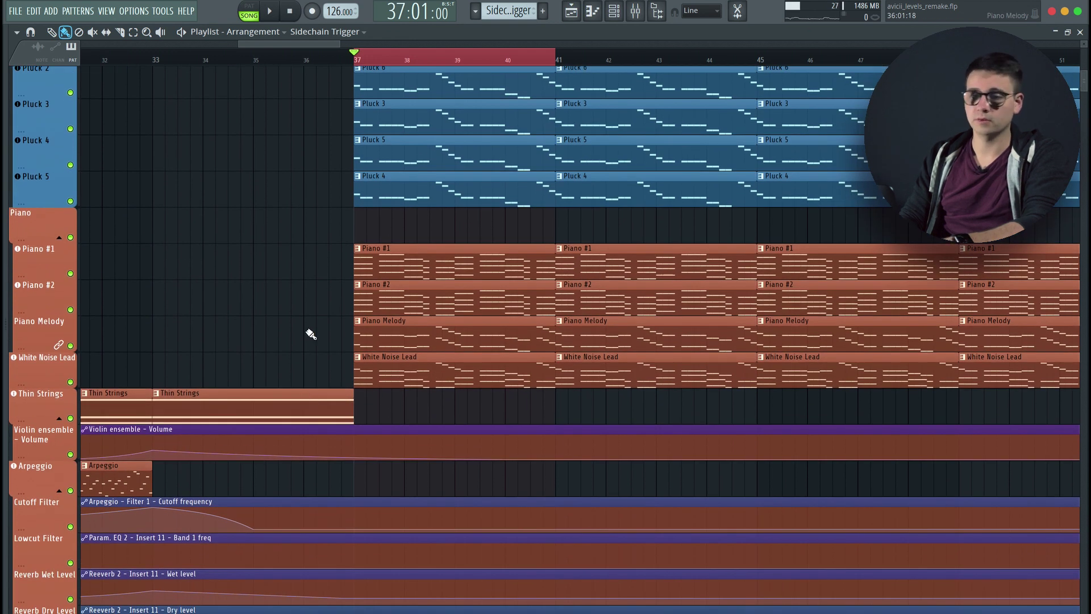
{"action": "double_click", "coordinate": [483, 276]}
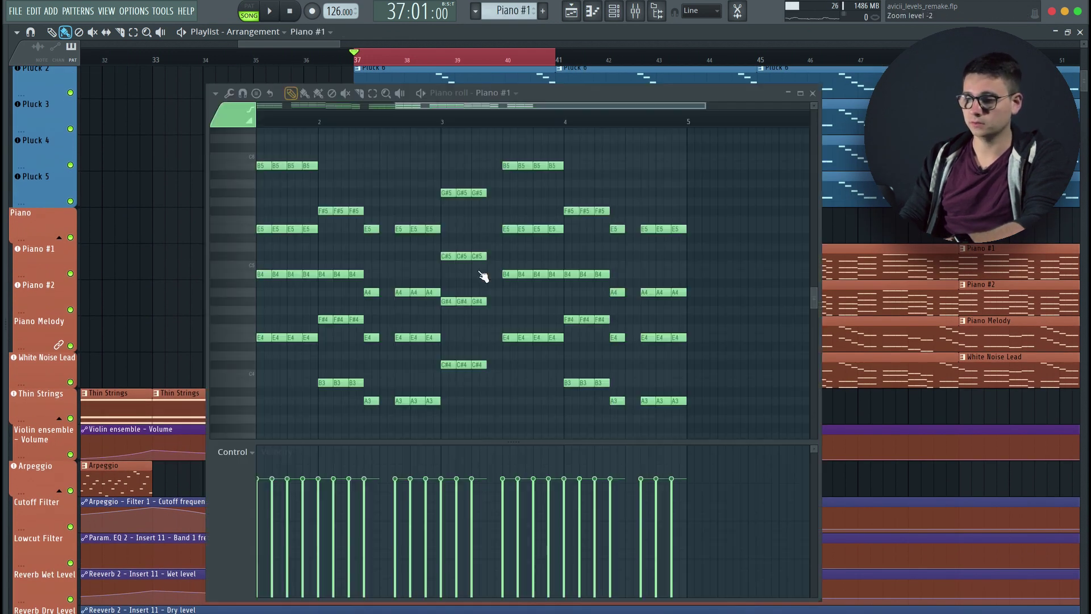
{"action": "left_click", "coordinate": [812, 94]}
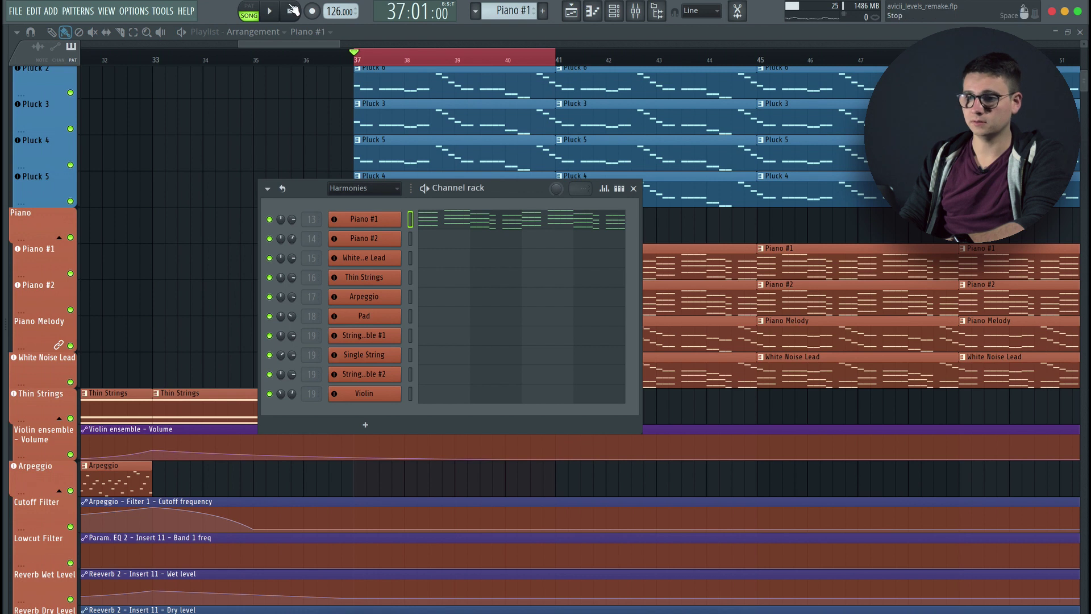
Play the Piano #1 pattern in pattern mode while examining its FL Keys settings, and stop playback.
{"action": "left_click", "coordinate": [249, 6]}
{"action": "left_click", "coordinate": [270, 11]}
{"action": "left_click", "coordinate": [363, 219]}
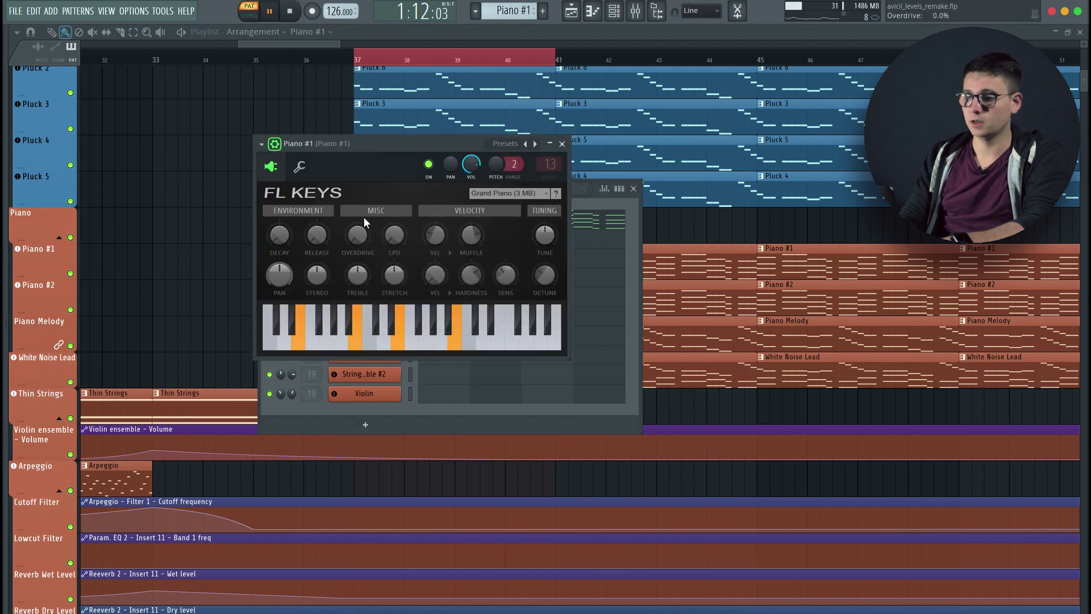
{"action": "left_click_drag", "start_coordinate": [392, 143], "coordinate": [534, 101]}
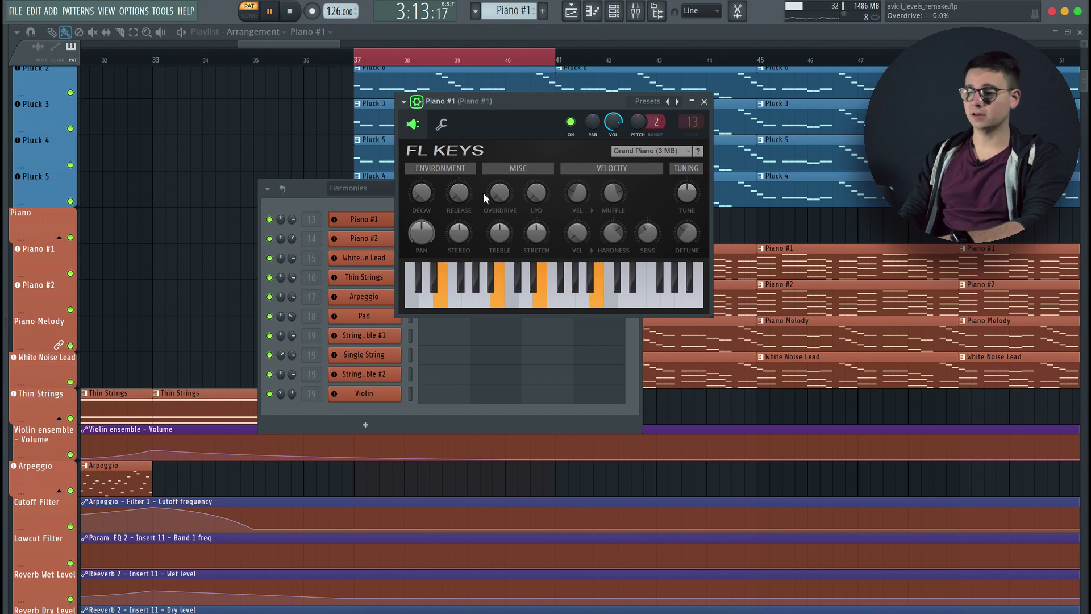
{"action": "left_click", "coordinate": [705, 102]}
{"action": "key", "text": "space"}
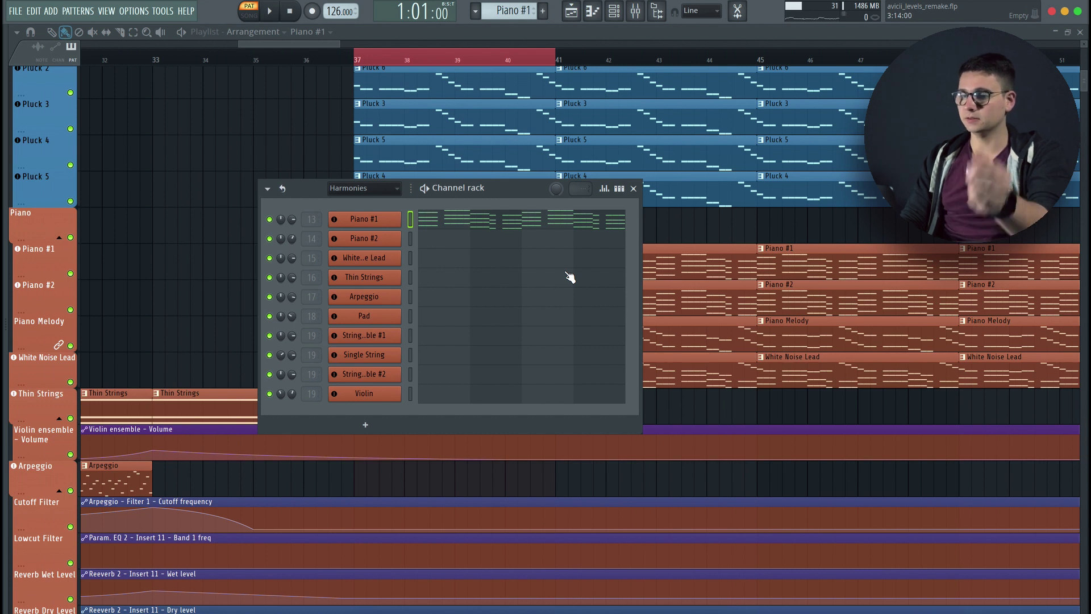
Recheck Piano #1's FL Keys instrument and examine its mixer track's equalizer and effects, playing the pattern briefly.
{"action": "left_click", "coordinate": [378, 220]}
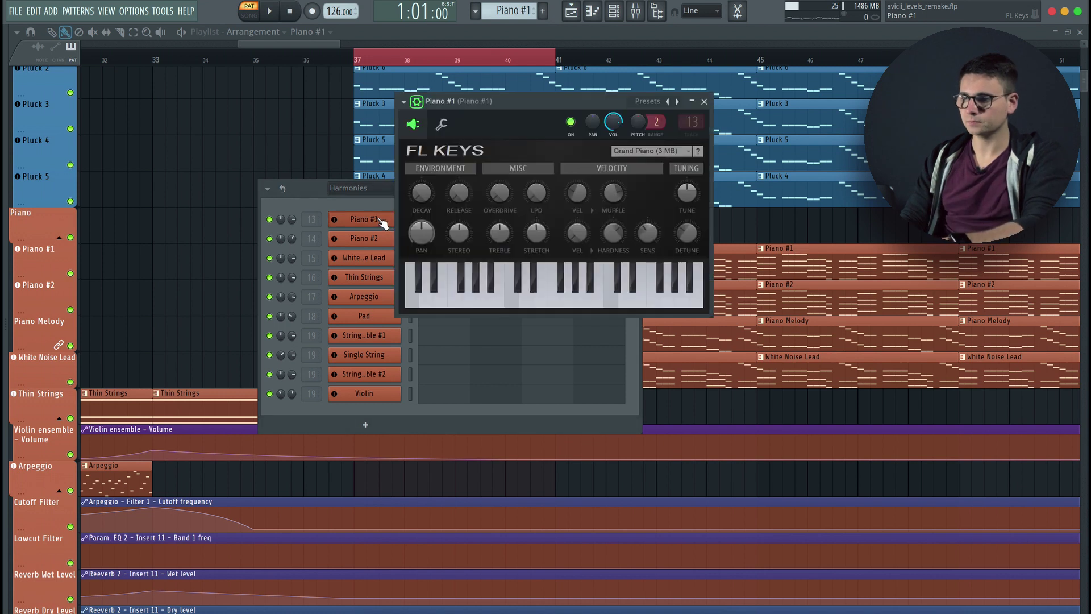
{"action": "left_click", "coordinate": [705, 97]}
{"action": "key", "text": "F9"}
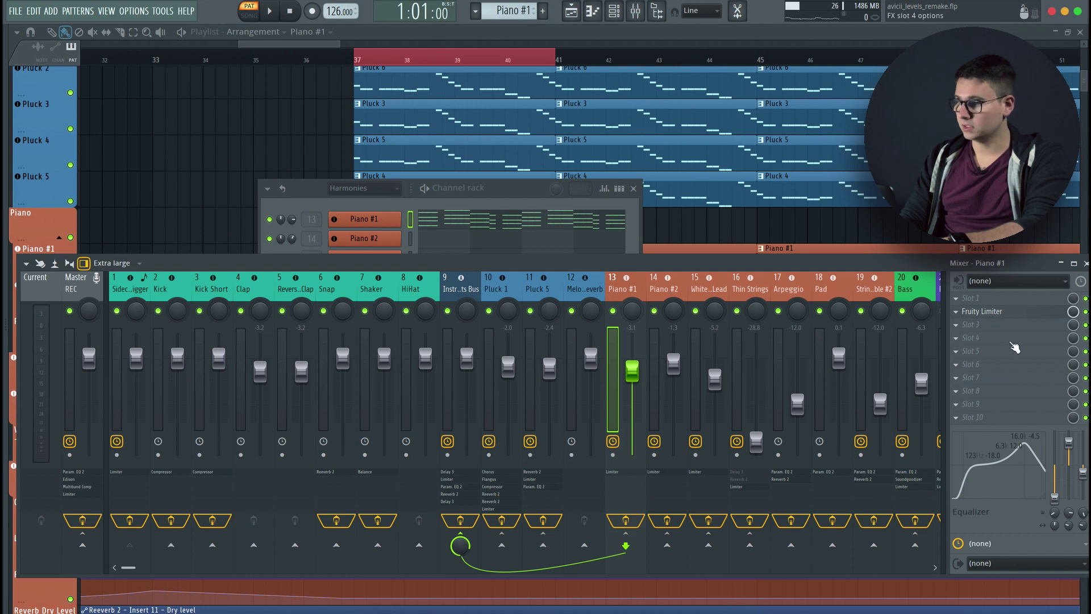
{"action": "left_click_drag", "start_coordinate": [909, 262], "coordinate": [900, 261]}
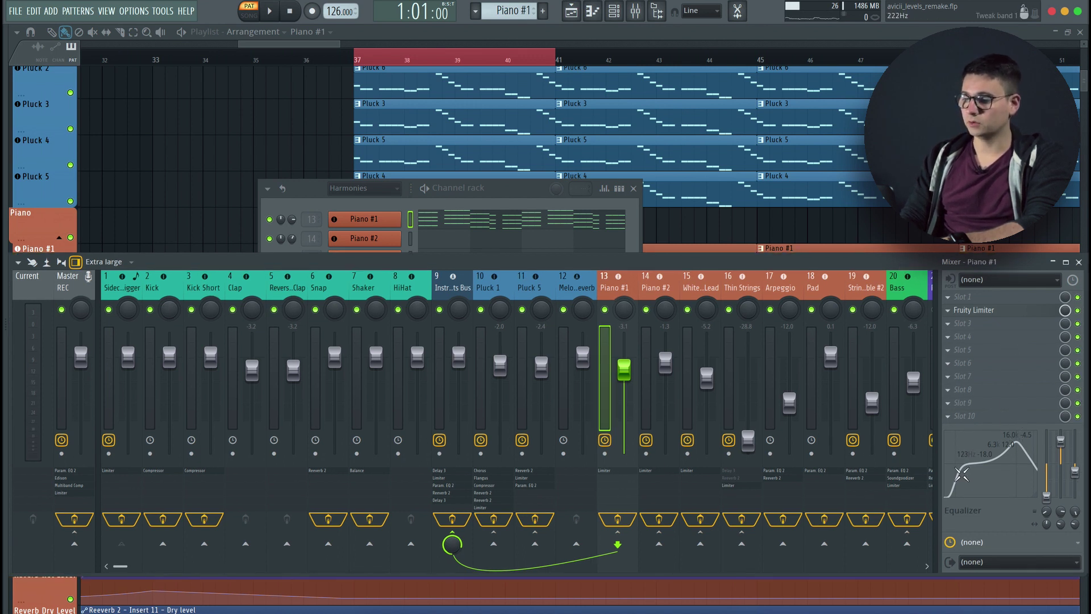
{"action": "key", "text": "space"}
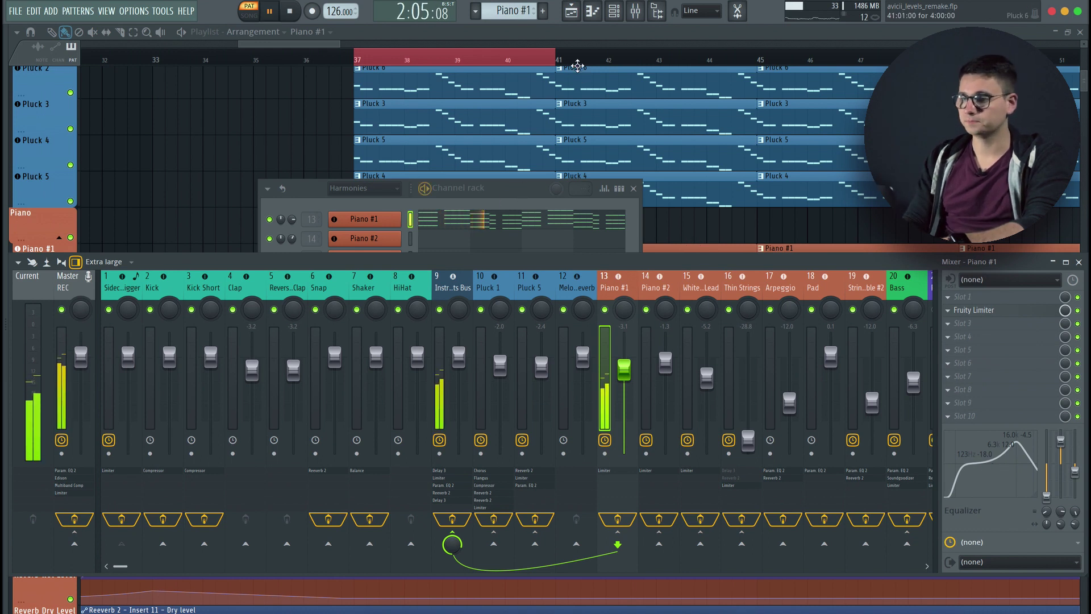
{"action": "left_click", "coordinate": [578, 38]}
{"action": "key", "text": "space"}
Show the Piano #2 channel and examine its FLEX instrument with the Bosendorfer lite preset.
{"action": "key", "text": "F6"}
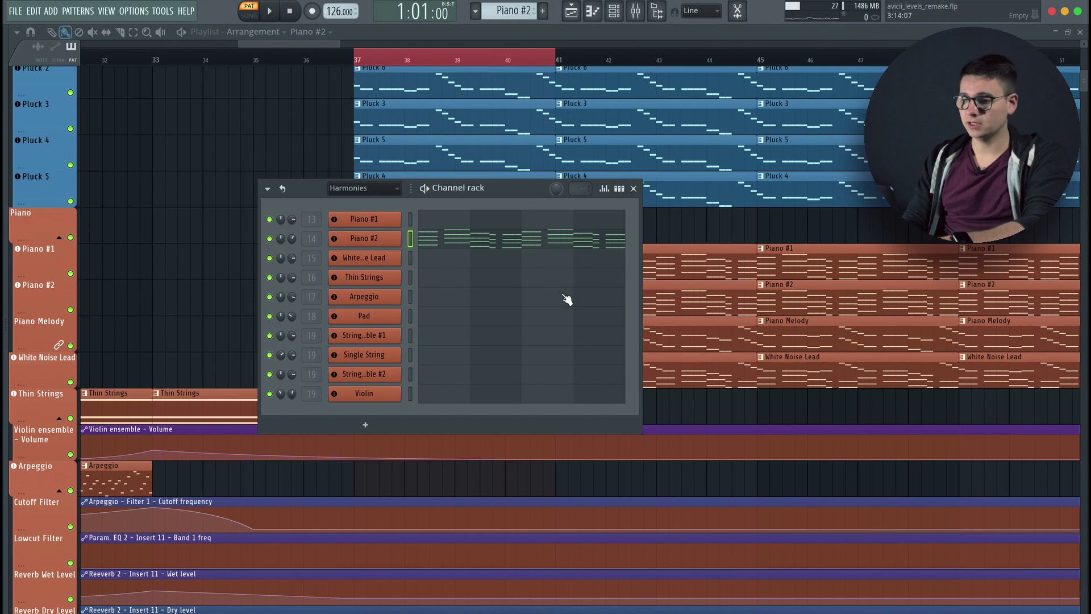
{"action": "left_click", "coordinate": [383, 238]}
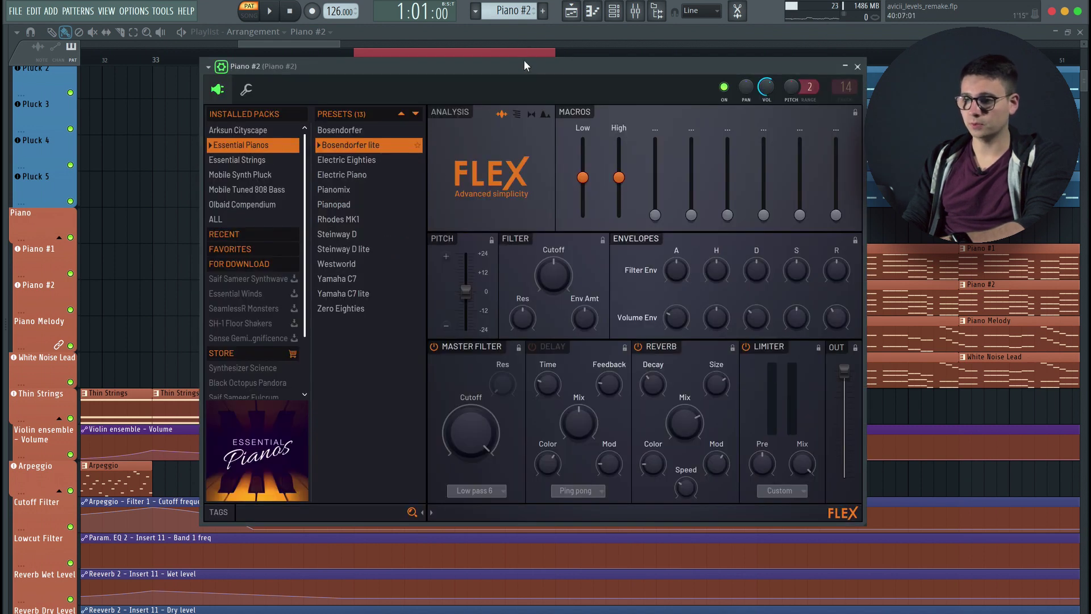
{"action": "left_click_drag", "start_coordinate": [523, 65], "coordinate": [531, 98]}
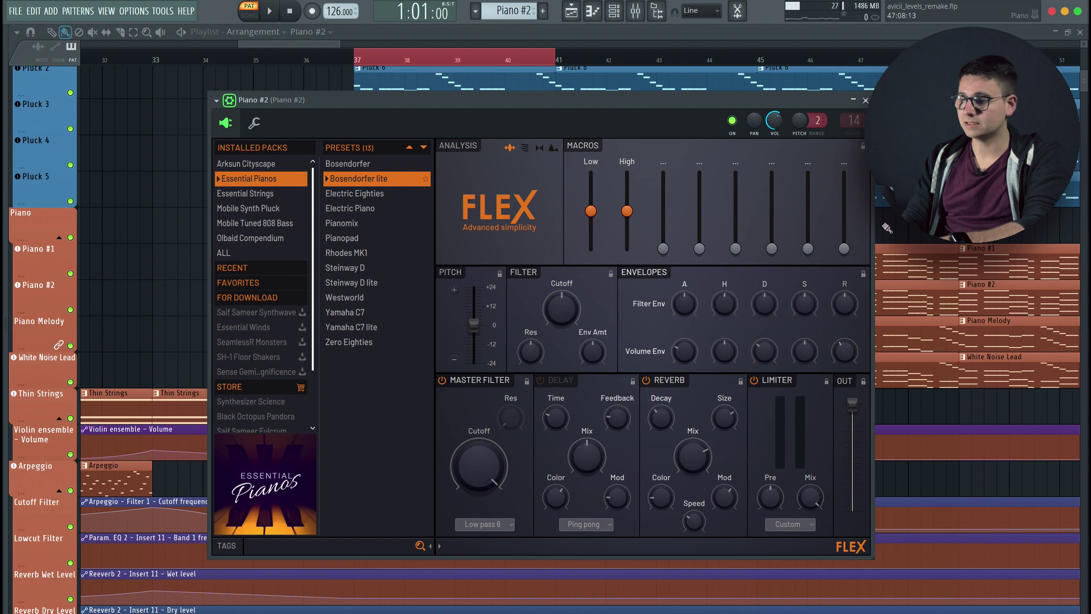
{"action": "left_click", "coordinate": [864, 101]}
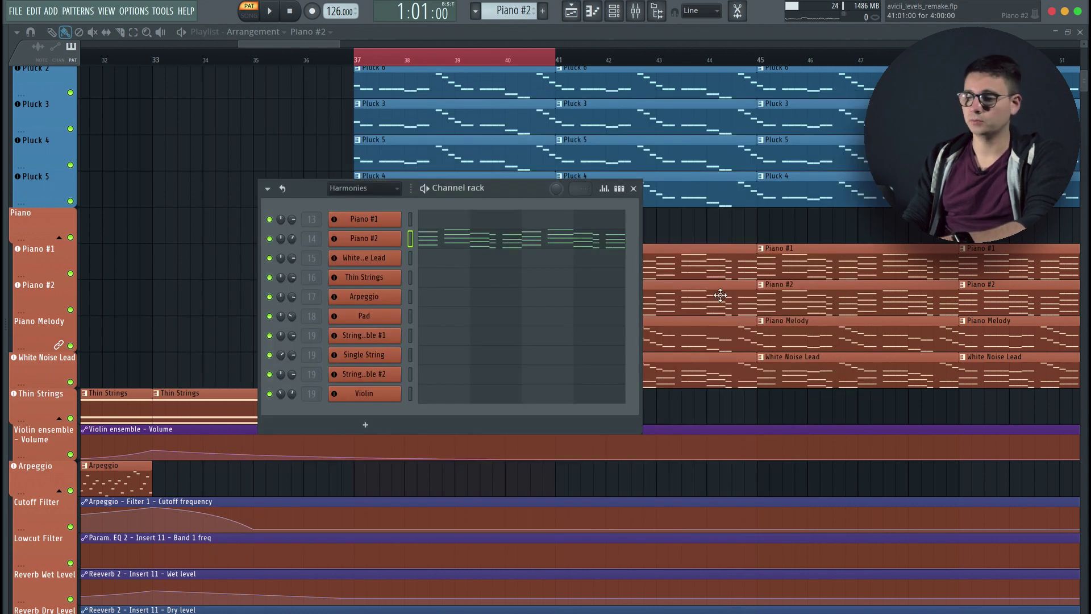
Play the Piano #2 pattern, briefly viewing its FLEX instrument, and stop playback.
{"action": "key", "text": "space"}
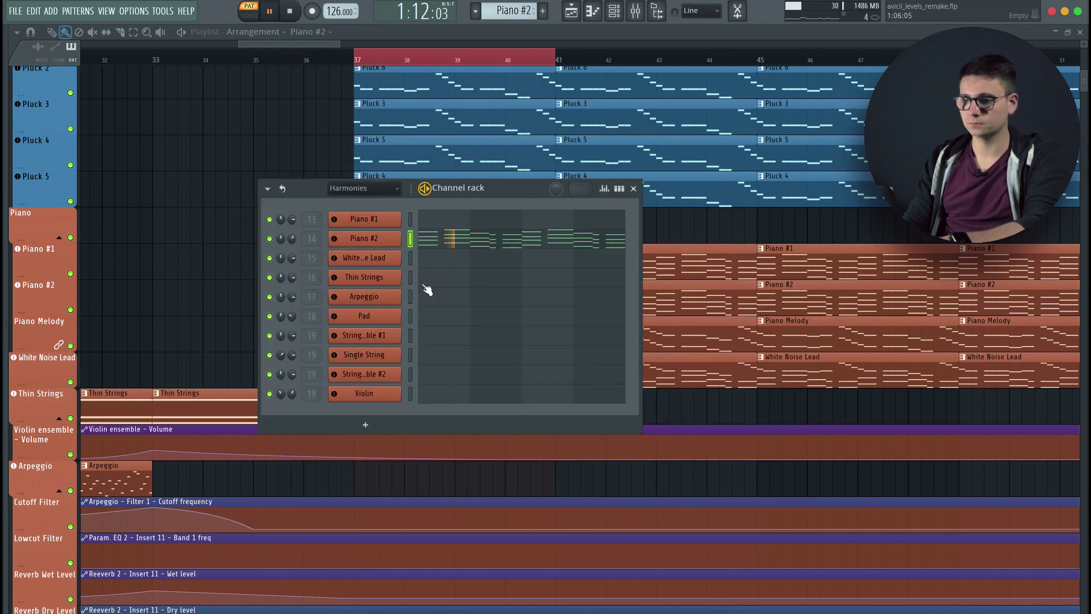
{"action": "left_click", "coordinate": [381, 240]}
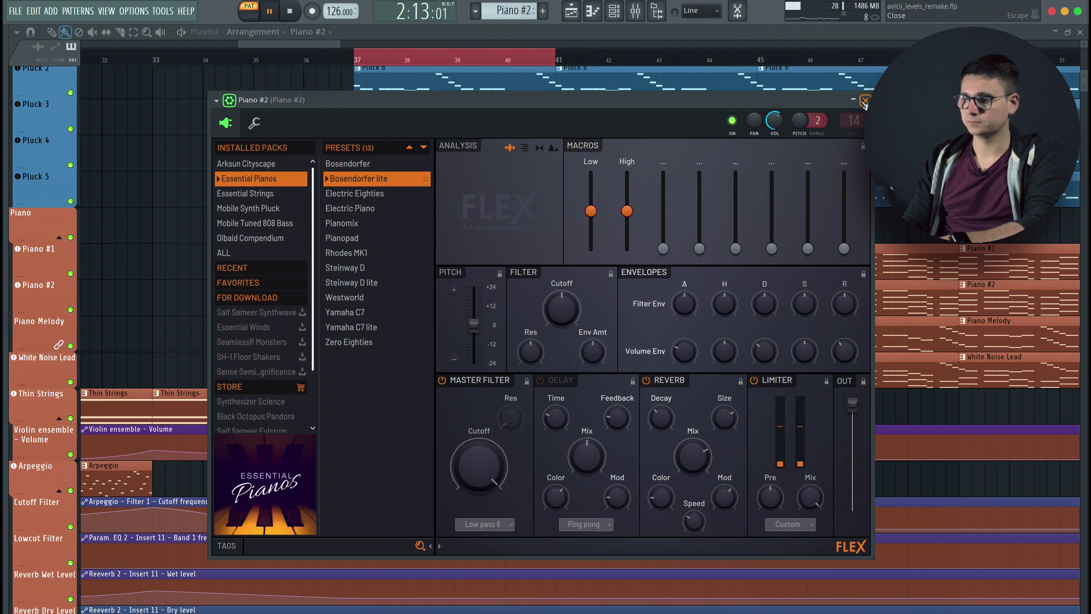
{"action": "key", "text": "Escape"}
{"action": "key", "text": "space"}
Examine Piano #2's mixer track with its effects and equalizer, and return to the playlist.
{"action": "left_click", "coordinate": [310, 234]}
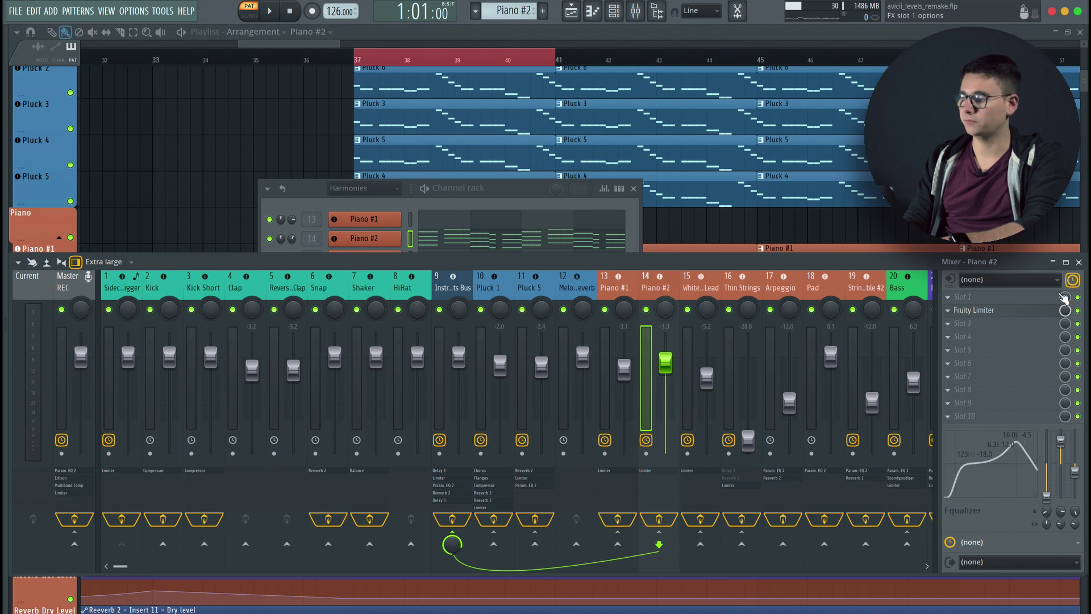
{"action": "left_click", "coordinate": [1078, 262]}
{"action": "key", "text": "F6"}
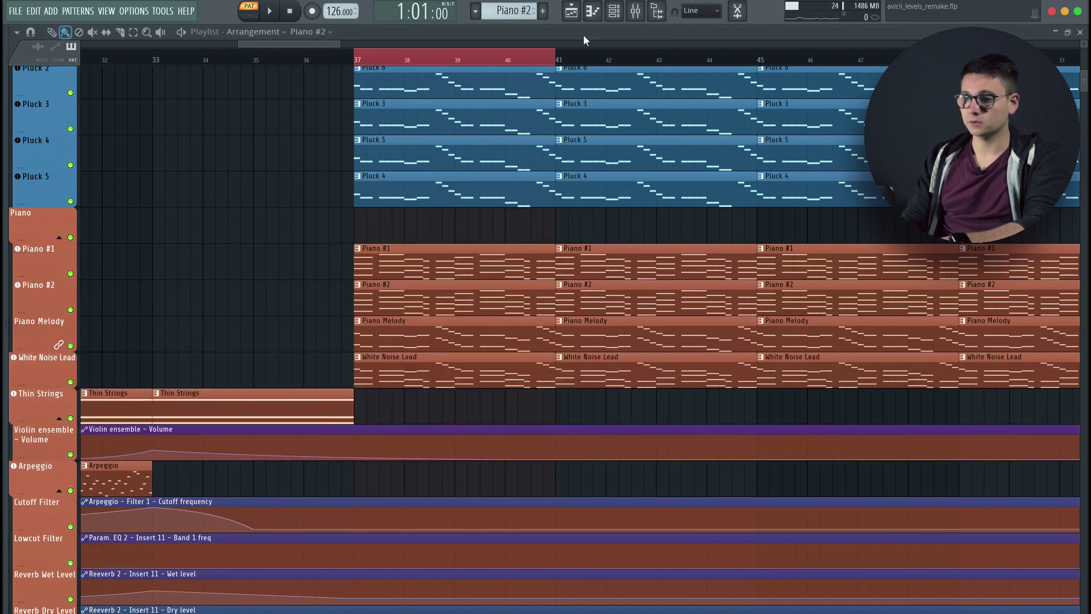
Inspect the Piano Melody pattern's notes, play it through both piano channels and stop playback.
{"action": "double_click", "coordinate": [417, 343]}
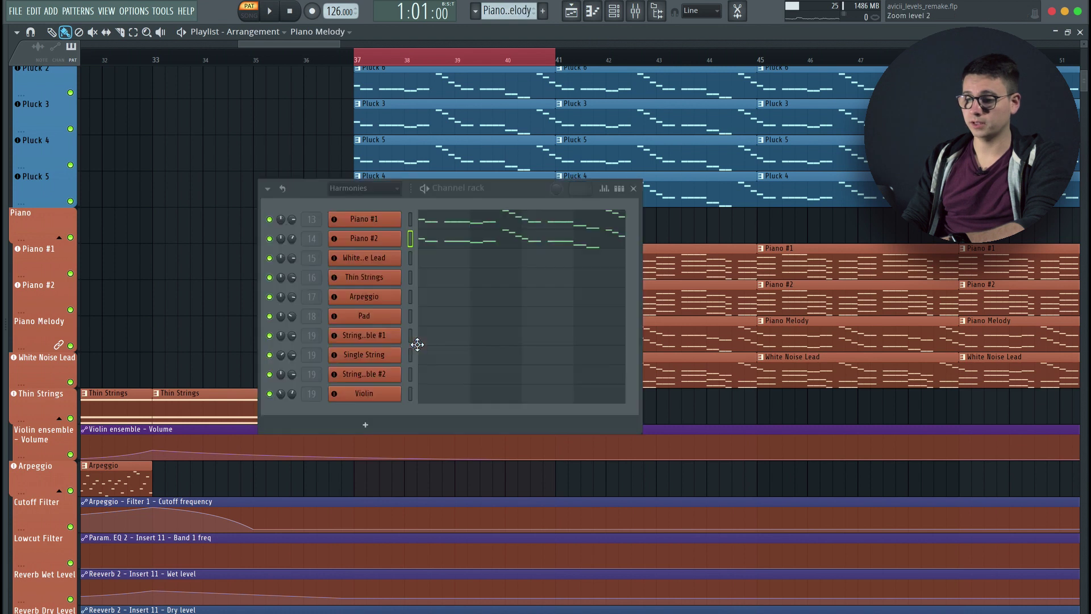
{"action": "left_click", "coordinate": [813, 96]}
{"action": "key", "text": "space"}
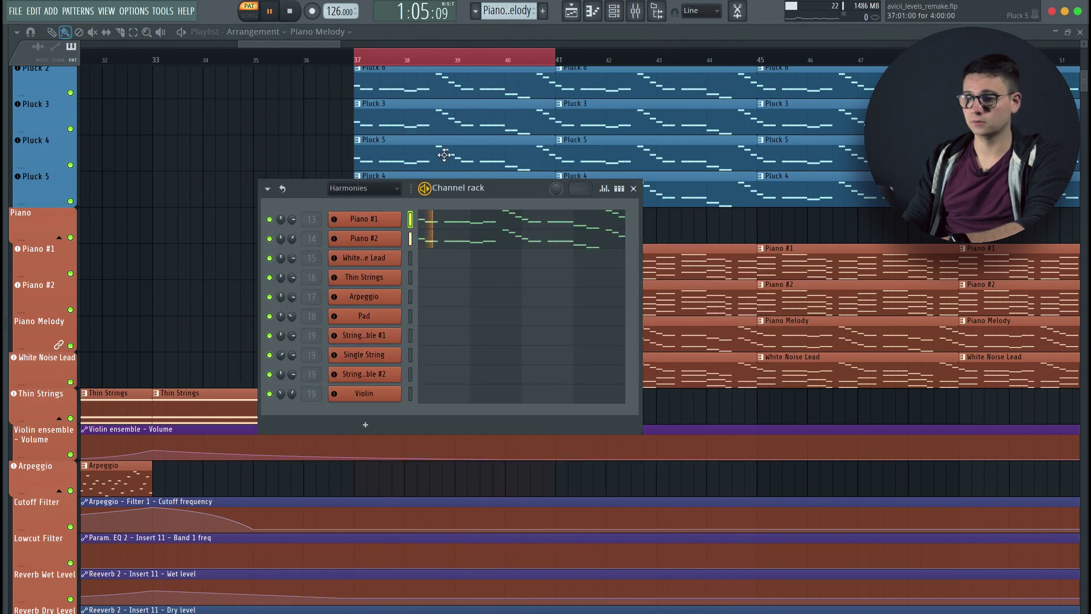
{"action": "left_click", "coordinate": [588, 33]}
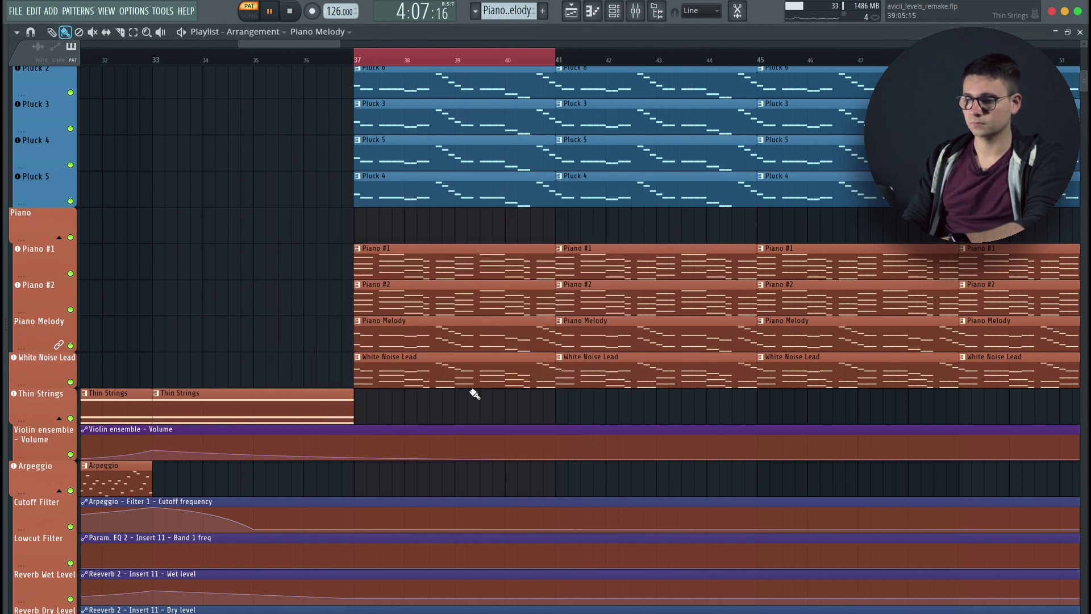
{"action": "key", "text": "space"}
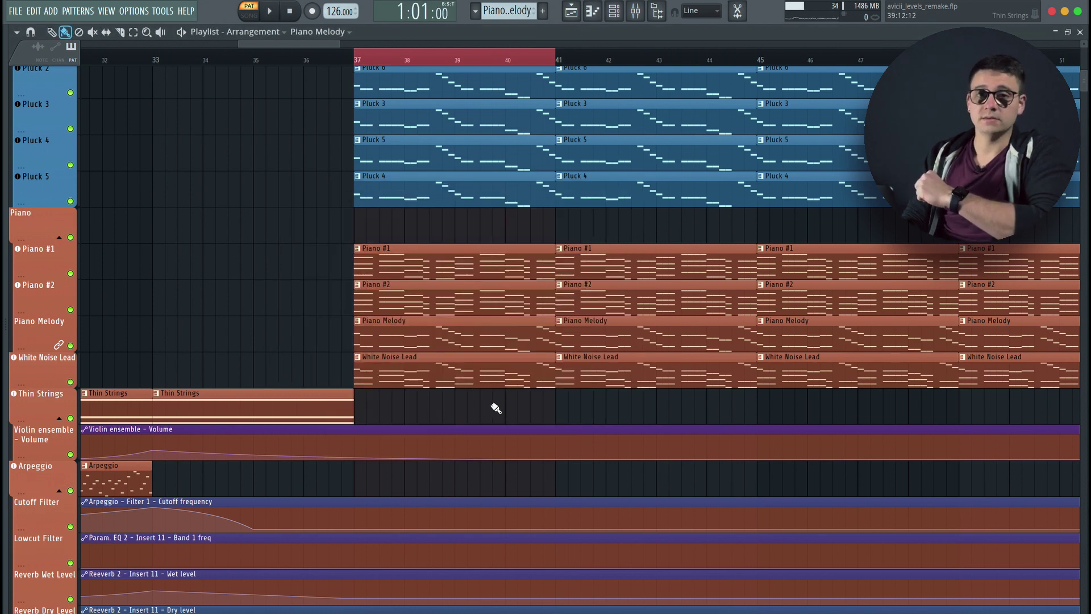
Open the White Noise Lead pattern, play it on its own, and examine operator 1 of its synth.
{"action": "double_click", "coordinate": [440, 374]}
{"action": "left_click", "coordinate": [817, 95]}
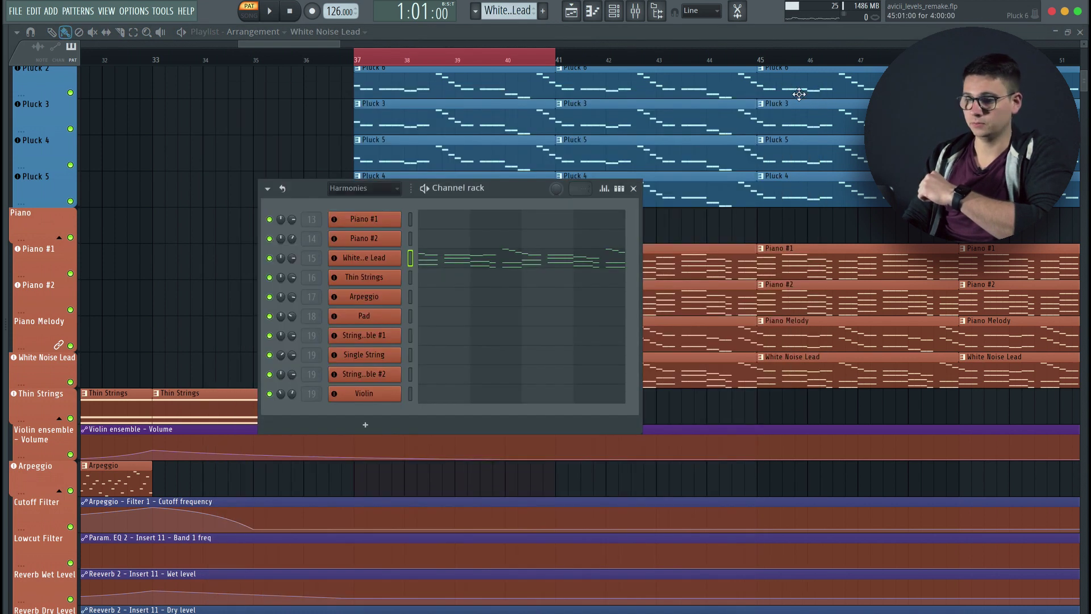
{"action": "key", "text": "space"}
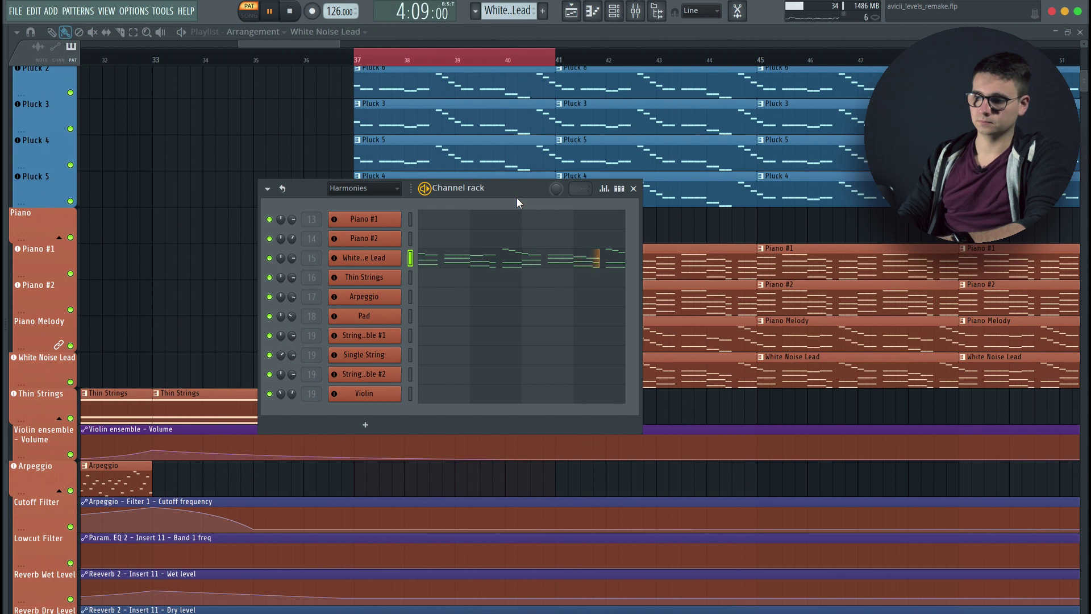
{"action": "key", "text": "space"}
{"action": "left_click", "coordinate": [364, 257]}
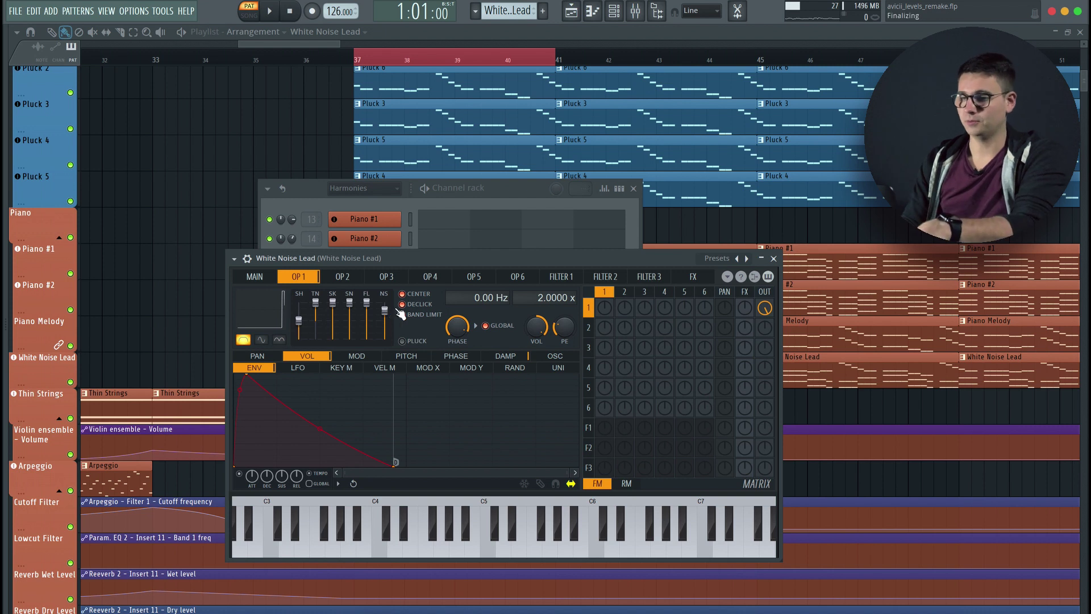
{"action": "left_click", "coordinate": [773, 259]}
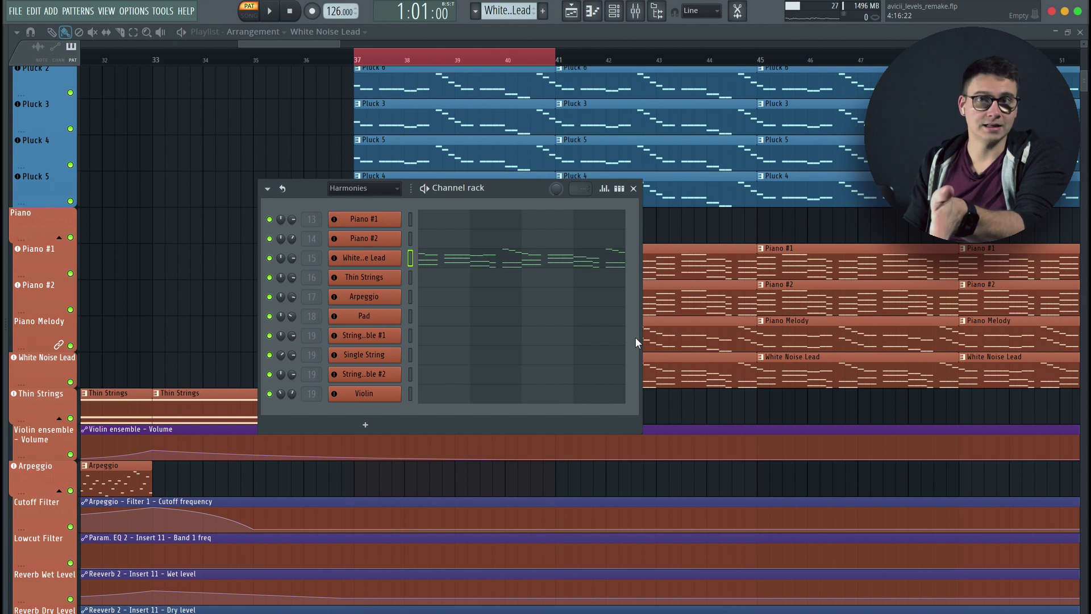
Play the arrangement in song mode, muting and unmuting the White Noise Lead track to compare, and stop playback.
{"action": "key", "text": "F6"}
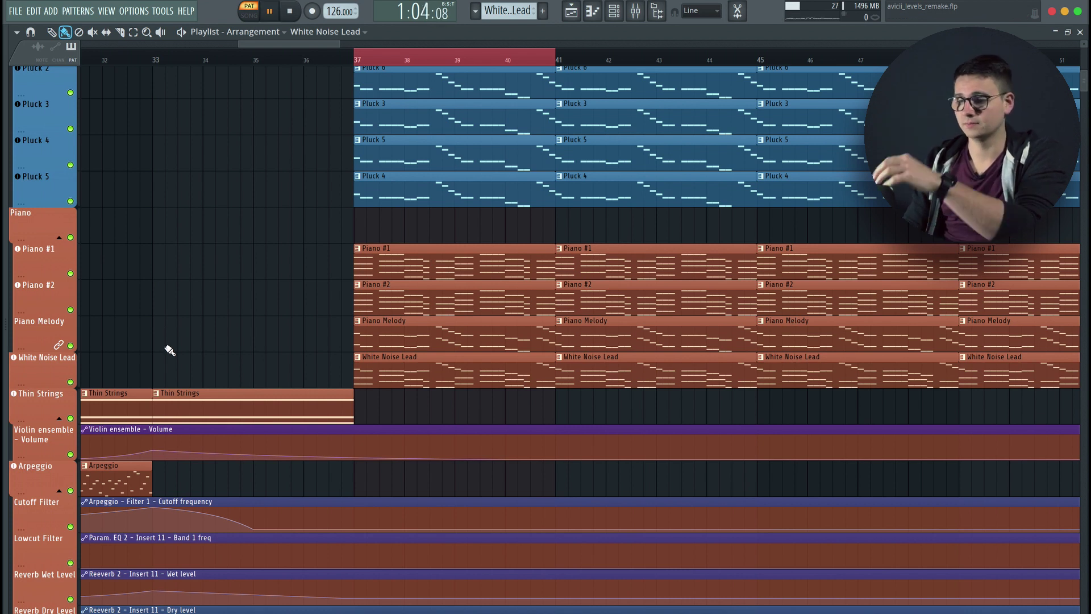
{"action": "left_click", "coordinate": [249, 15]}
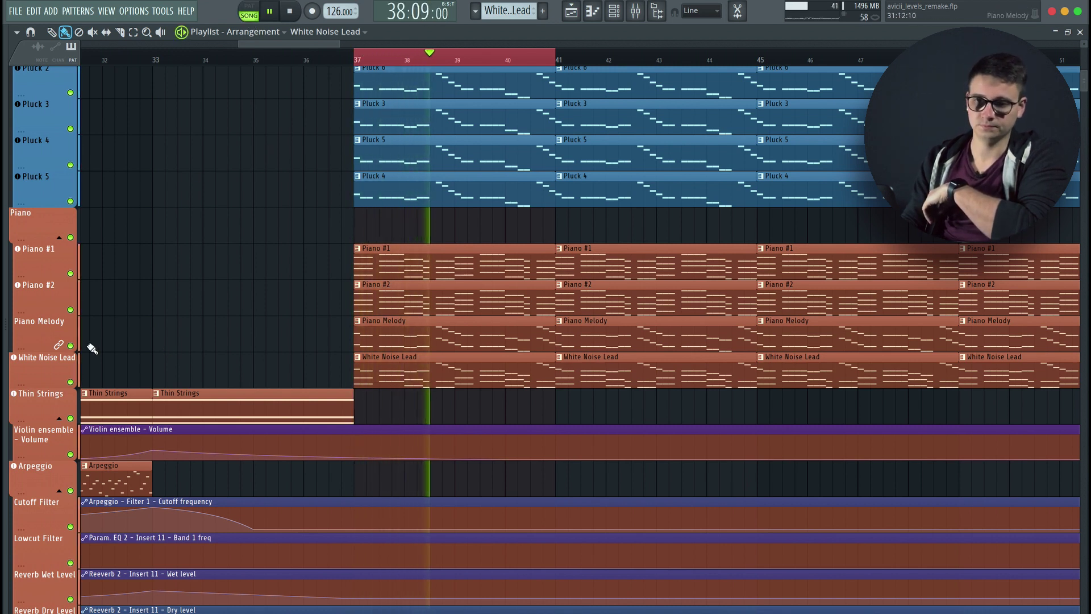
{"action": "left_click", "coordinate": [71, 382]}
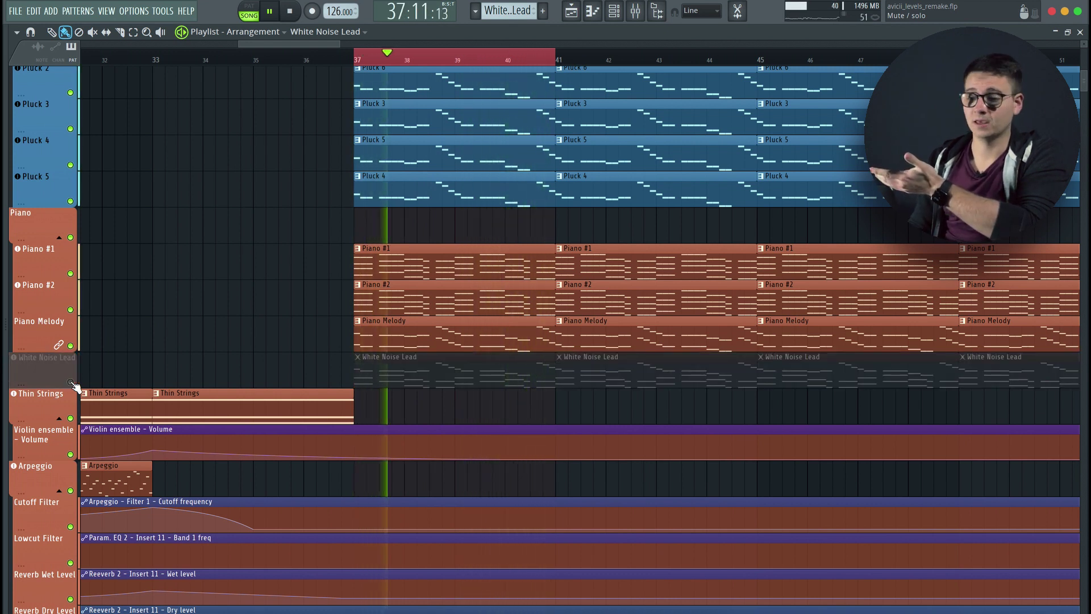
{"action": "left_click", "coordinate": [70, 382]}
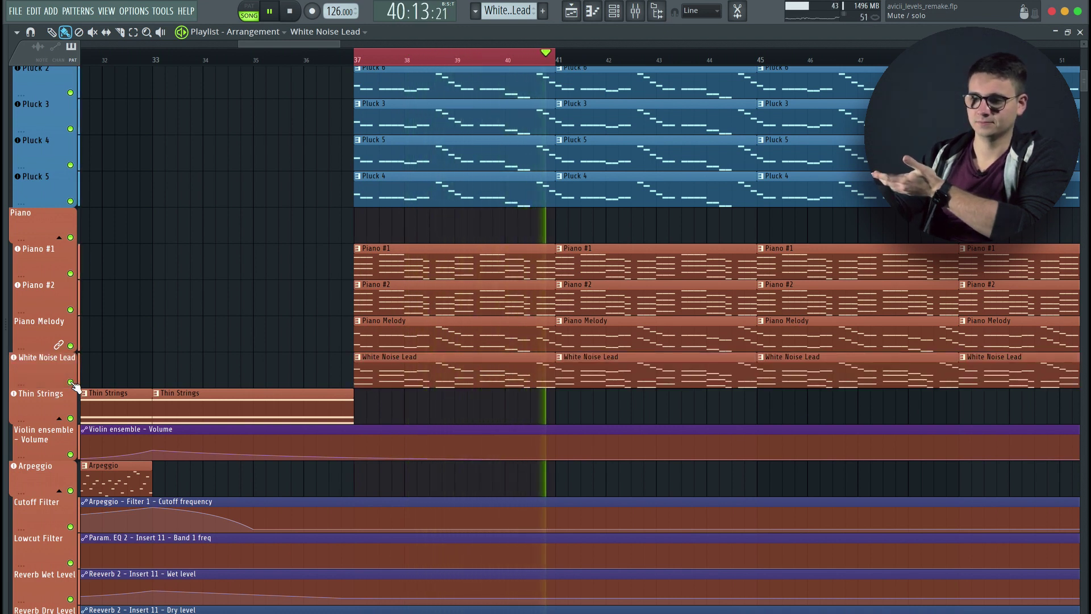
{"action": "key", "text": "space"}
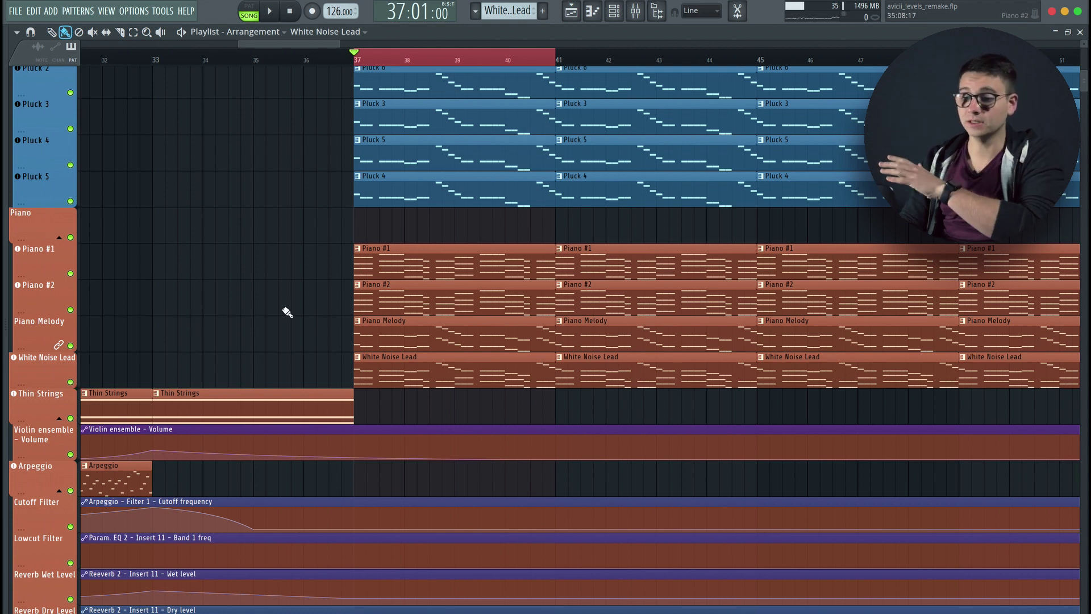
Inspect the White Noise Lead pattern's notes in the piano roll and close it.
{"action": "double_click", "coordinate": [415, 368]}
{"action": "double_click", "coordinate": [416, 368]}
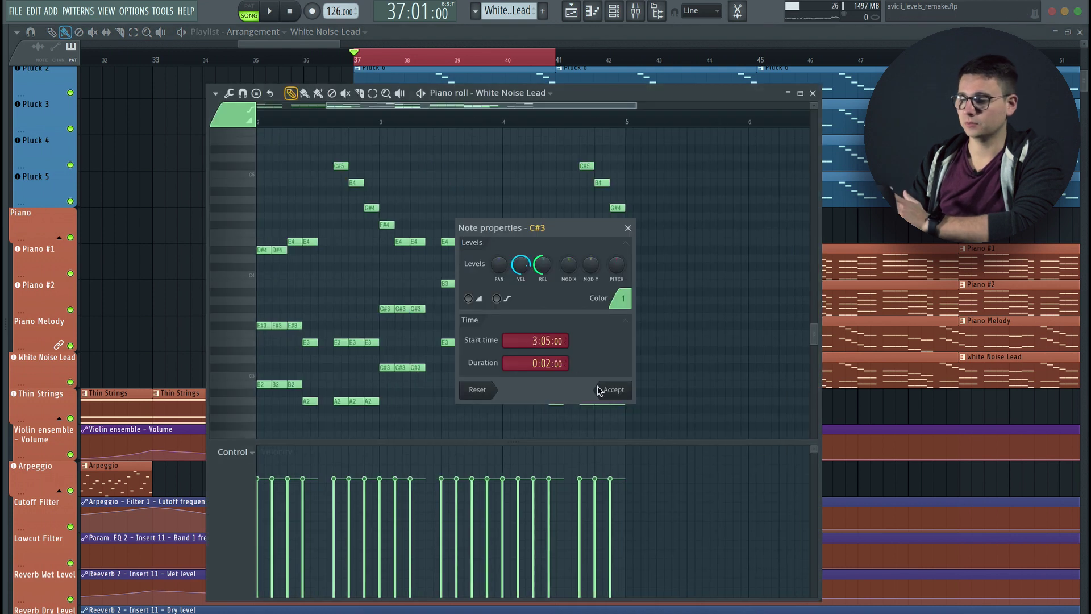
{"action": "left_click", "coordinate": [628, 228]}
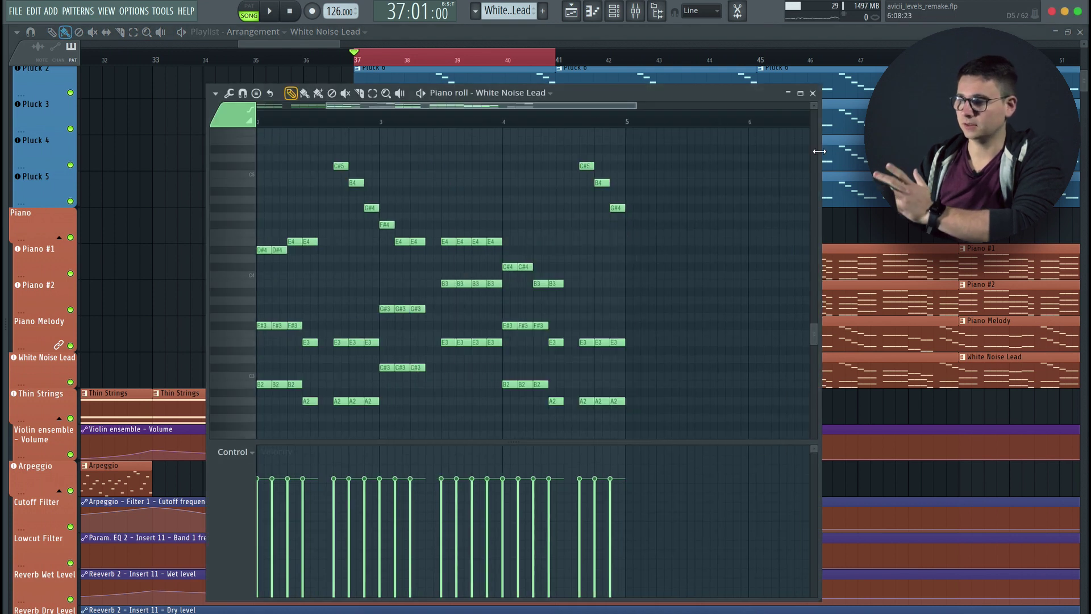
{"action": "left_click", "coordinate": [812, 94]}
{"action": "left_click", "coordinate": [364, 257]}
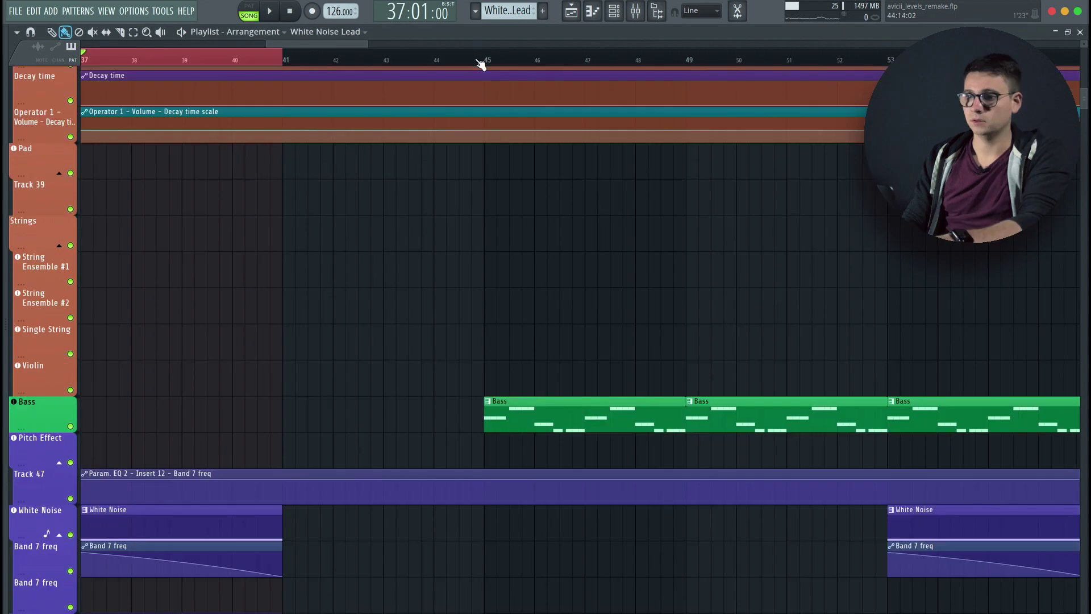
Clear the time selection, play the arrangement from just before bar 45, show the Bass pattern's channel, and stop playback.
{"action": "left_click", "coordinate": [480, 59]}
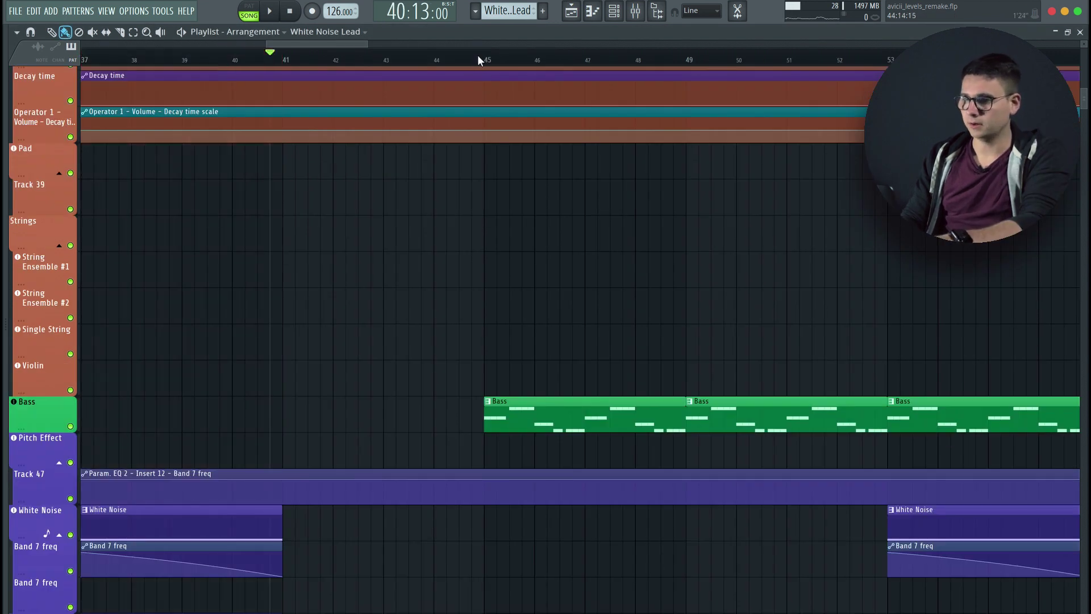
{"action": "left_click", "coordinate": [461, 57]}
{"action": "key", "text": "space"}
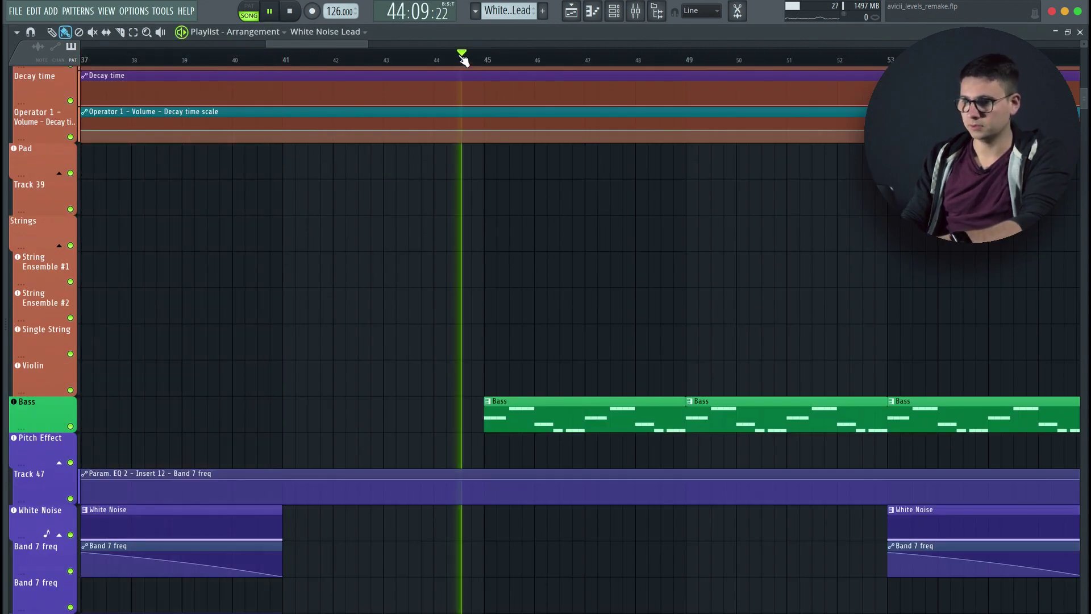
{"action": "double_click", "coordinate": [557, 411]}
{"action": "left_click", "coordinate": [594, 12]}
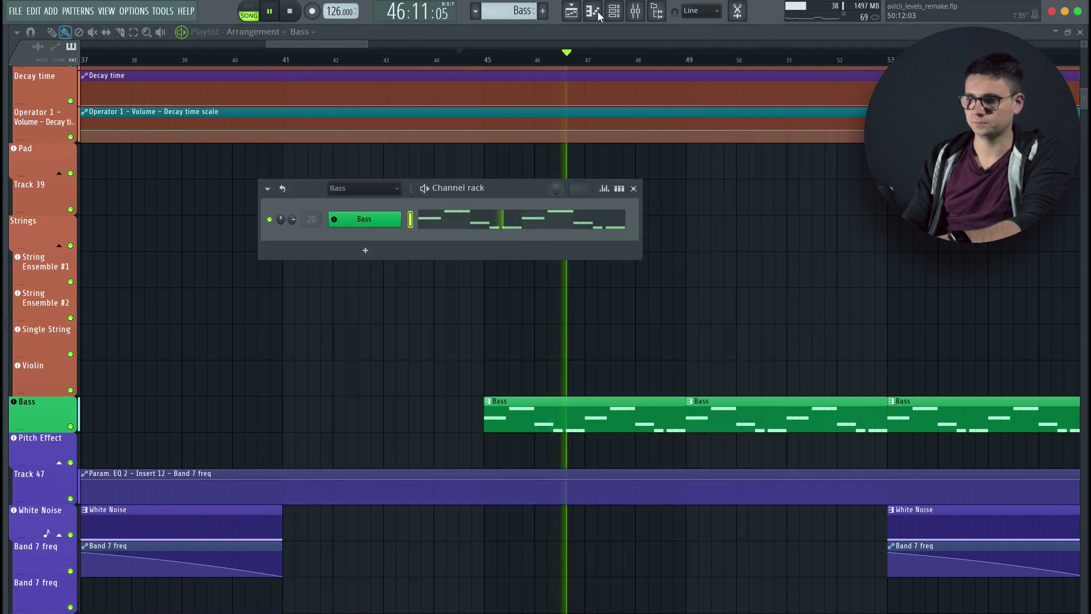
{"action": "key", "text": "space"}
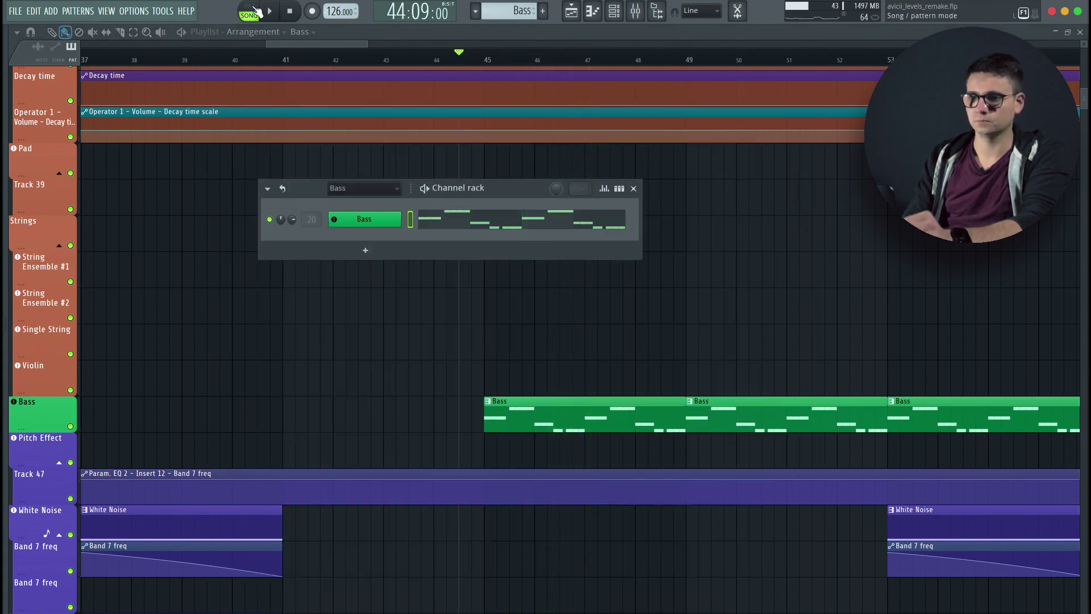
Play the Bass pattern on its own and examine operators 1, 2 and 3 of its synth.
{"action": "left_click", "coordinate": [254, 8]}
{"action": "key", "text": "space"}
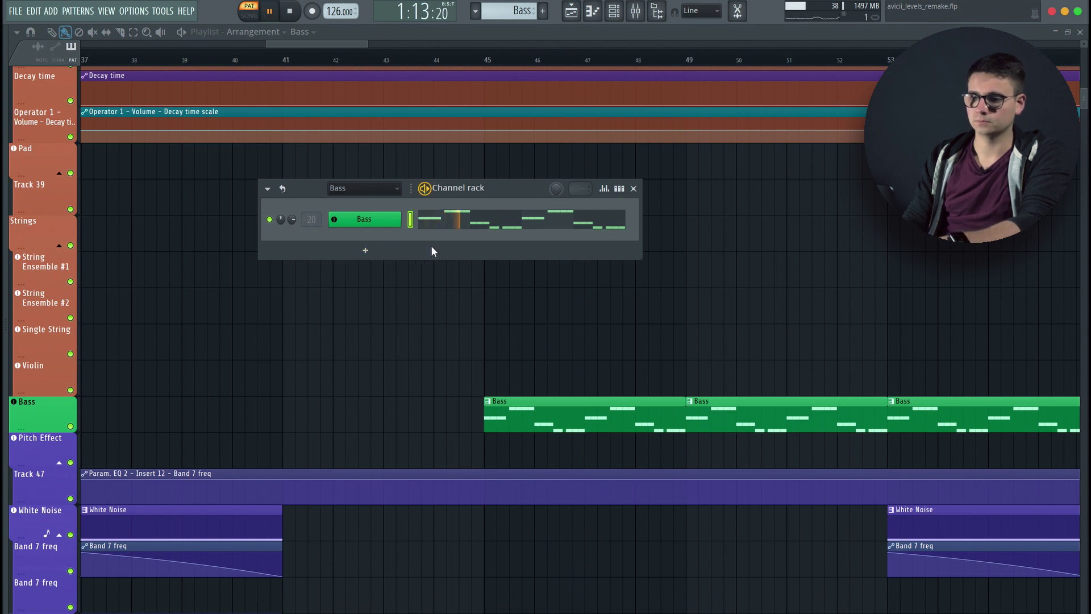
{"action": "left_click", "coordinate": [376, 221]}
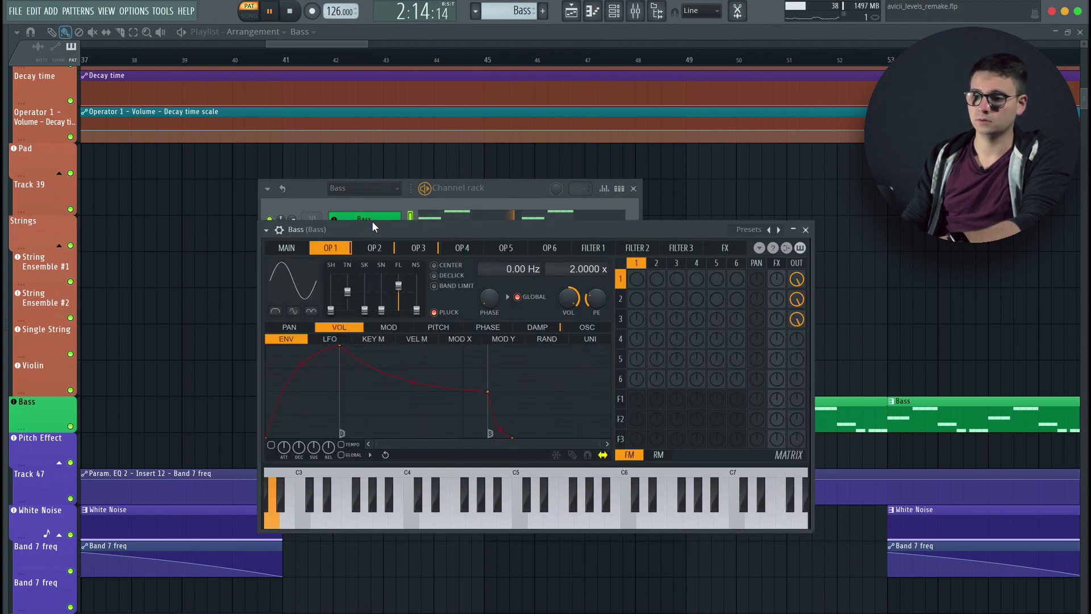
{"action": "left_click_drag", "start_coordinate": [451, 231], "coordinate": [472, 215]}
{"action": "key", "text": "space"}
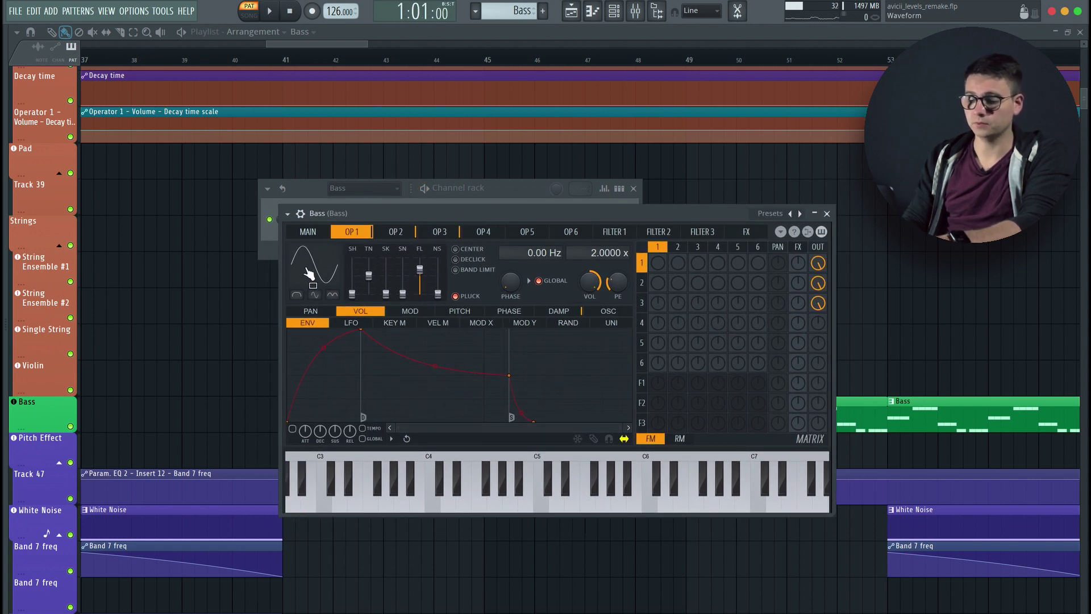
{"action": "left_click", "coordinate": [404, 232]}
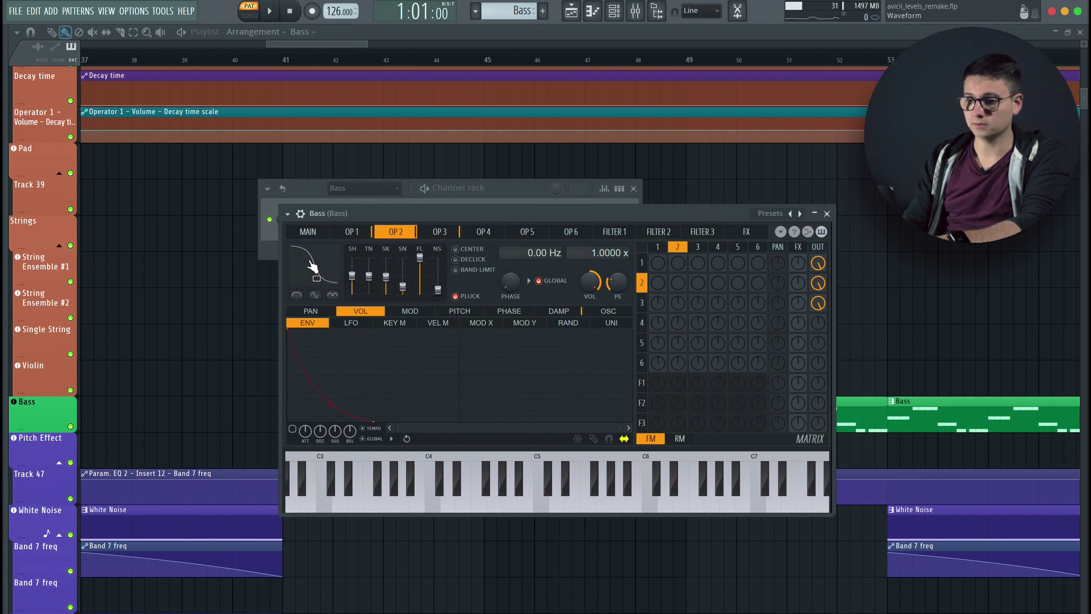
{"action": "left_click", "coordinate": [453, 232]}
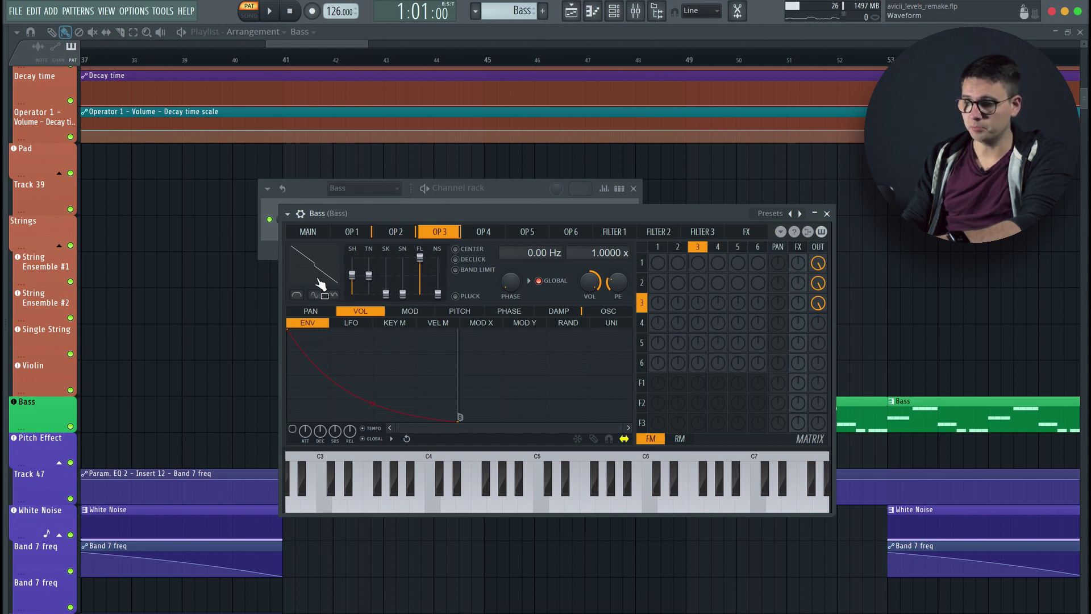
Show the Bass mixer track, examine the curve of its Fruity parametric EQ 2, and close the equalizer.
{"action": "key", "text": "F9"}
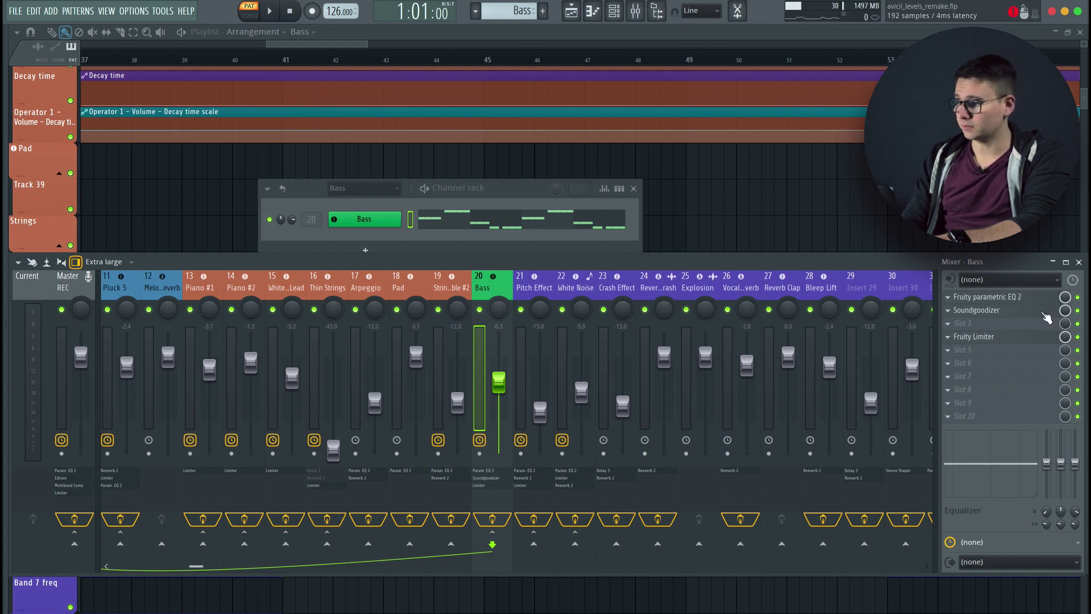
{"action": "left_click", "coordinate": [1022, 299]}
{"action": "left_click", "coordinate": [1023, 300]}
{"action": "left_click", "coordinate": [1023, 300]}
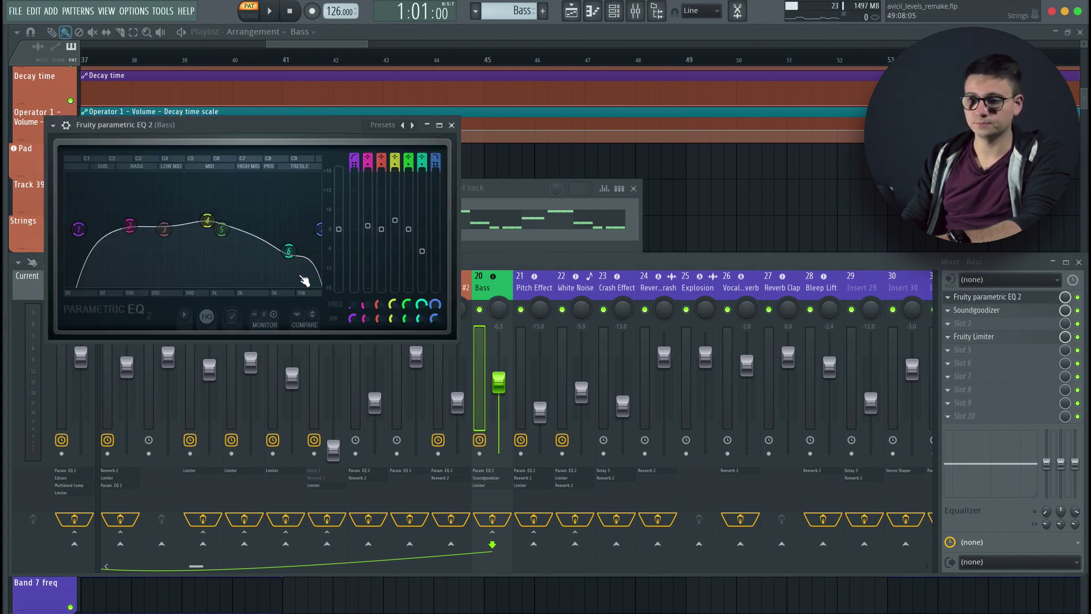
{"action": "left_click_drag", "start_coordinate": [215, 238], "coordinate": [211, 223]}
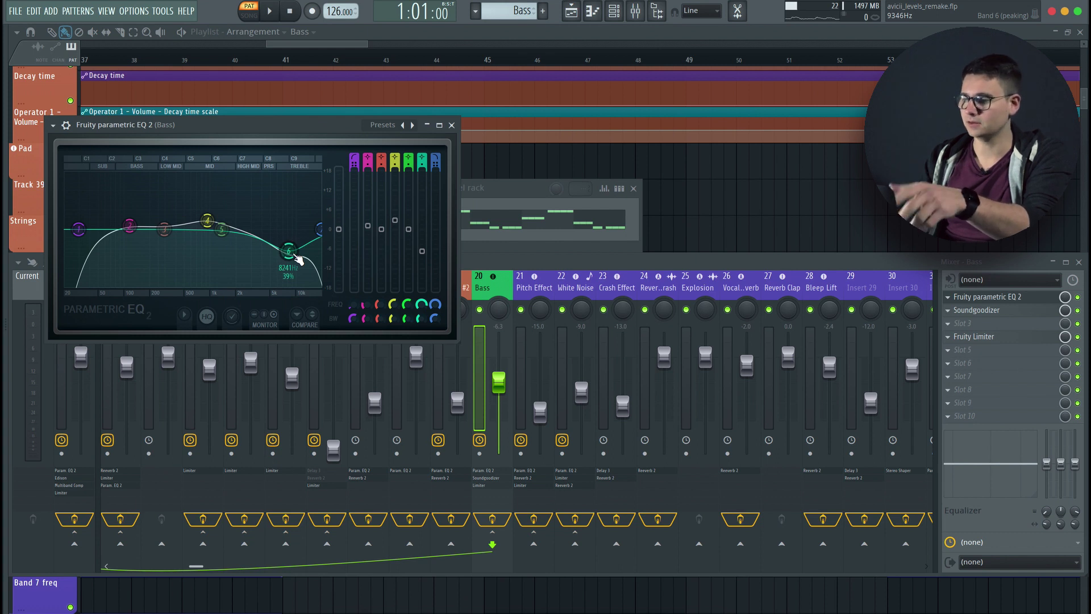
{"action": "left_click", "coordinate": [452, 124]}
Show the Bass track's Soundgoodizer, play the pattern with the effect bypassed and enabled to compare, and stop playback.
{"action": "left_click", "coordinate": [1013, 311]}
{"action": "left_click", "coordinate": [1012, 311]}
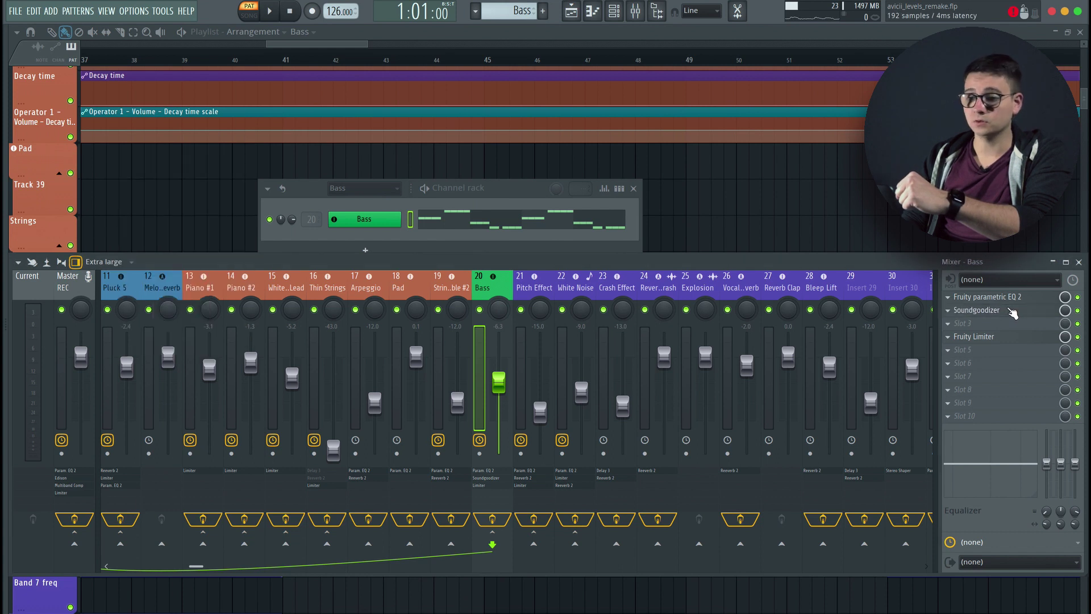
{"action": "left_click", "coordinate": [1012, 312]}
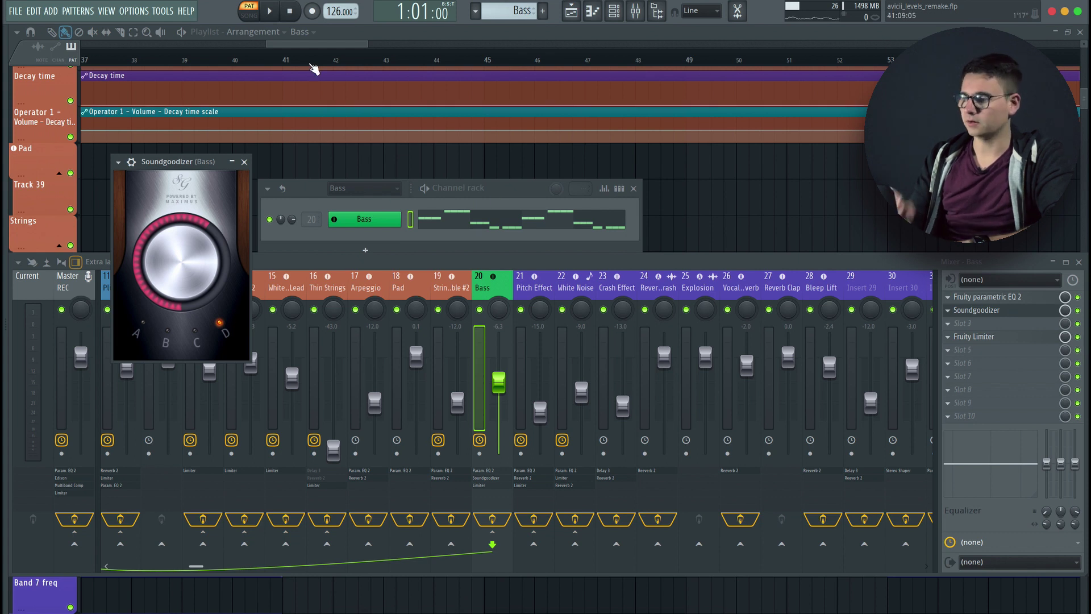
{"action": "key", "text": "space"}
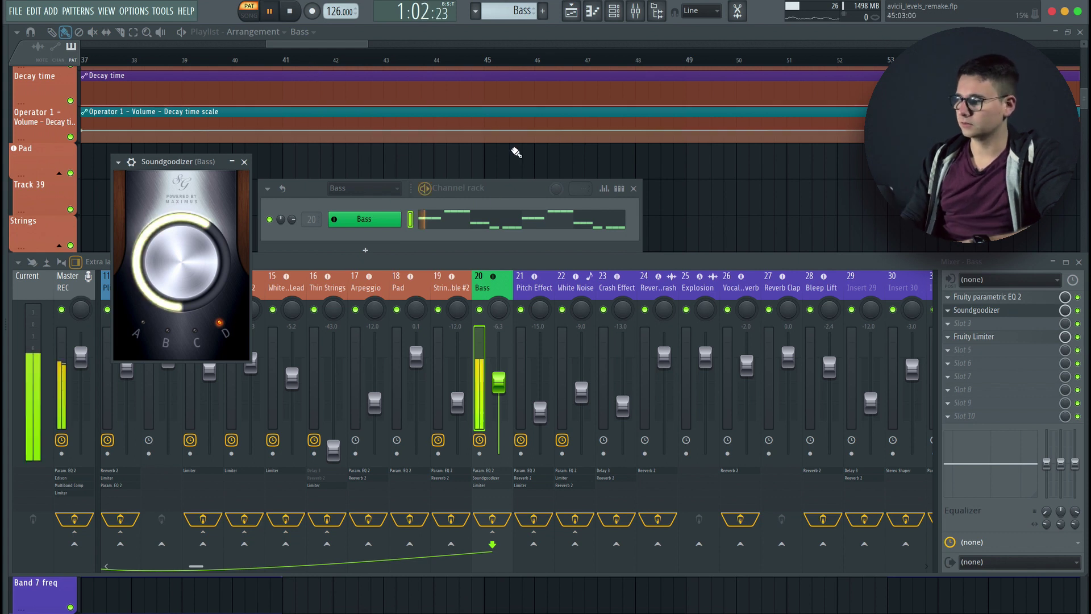
{"action": "left_click", "coordinate": [1077, 311]}
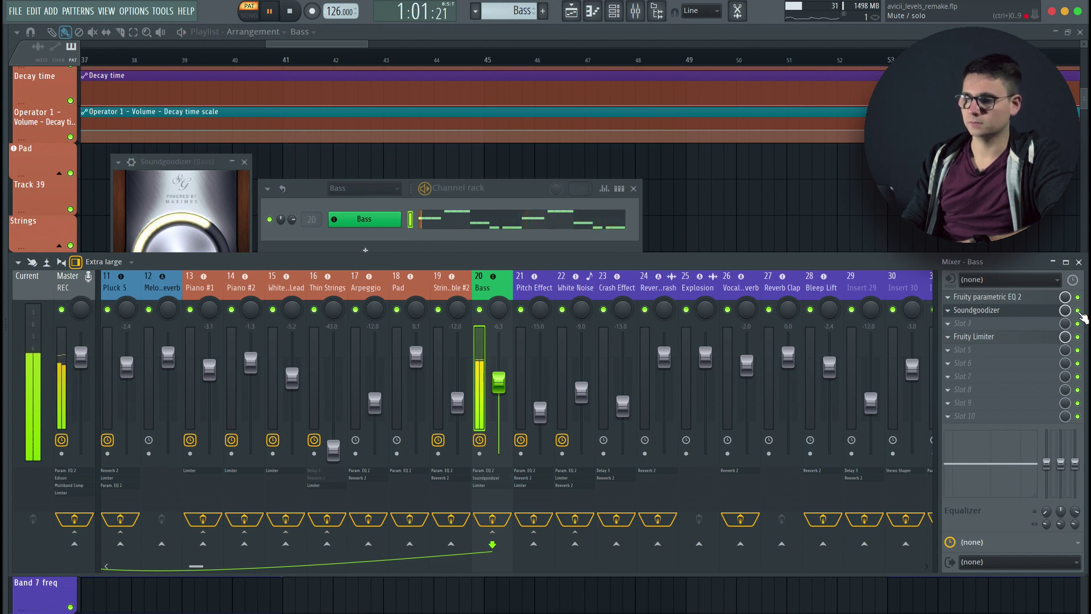
{"action": "key", "text": "space"}
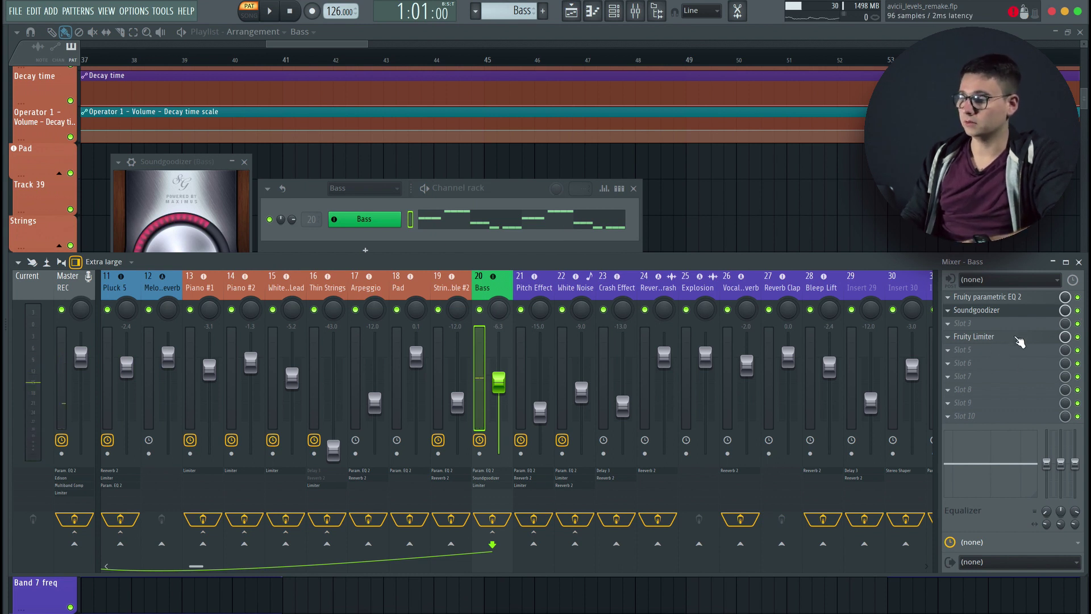
Close the open windows, show the mixer, and check the routing of the Pluck 1, Pluck 5 and Melody Reverse Reverb tracks.
{"action": "left_click", "coordinate": [517, 192]}
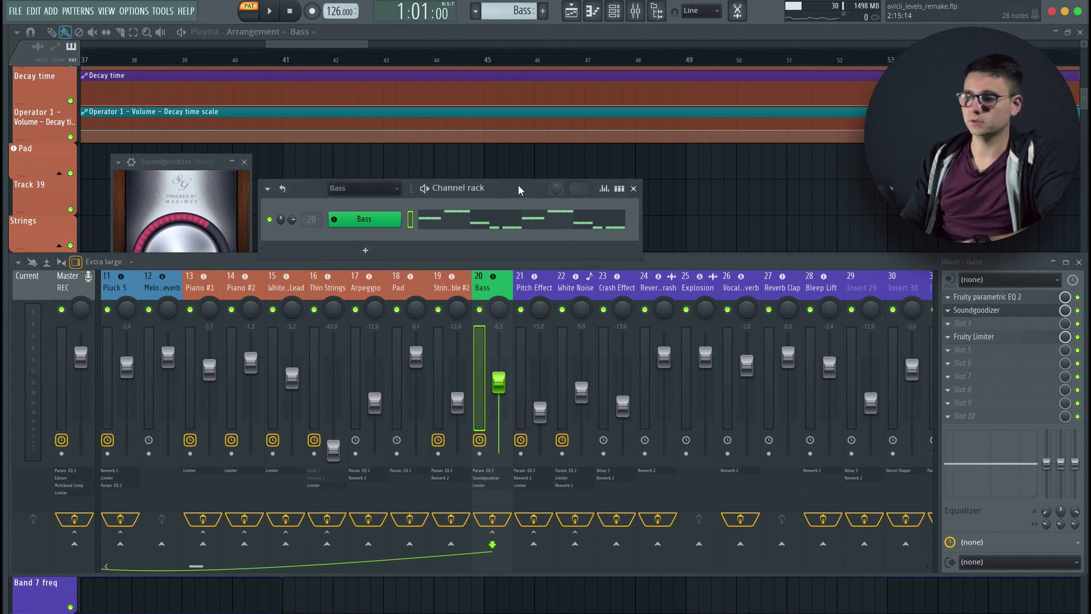
{"action": "key", "text": "F12"}
{"action": "key", "text": "F9"}
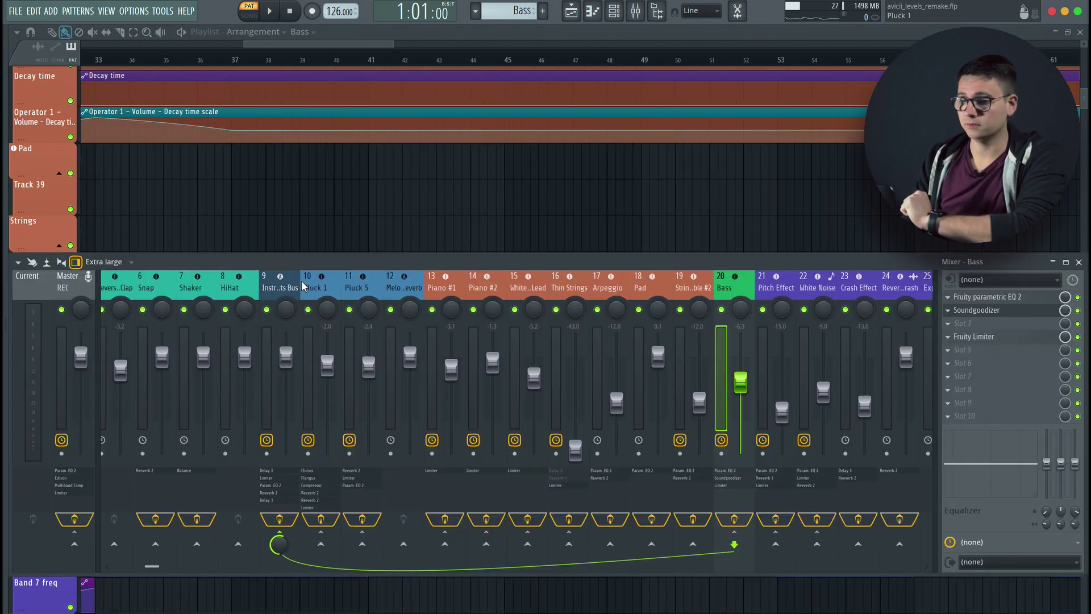
{"action": "left_click", "coordinate": [325, 285]}
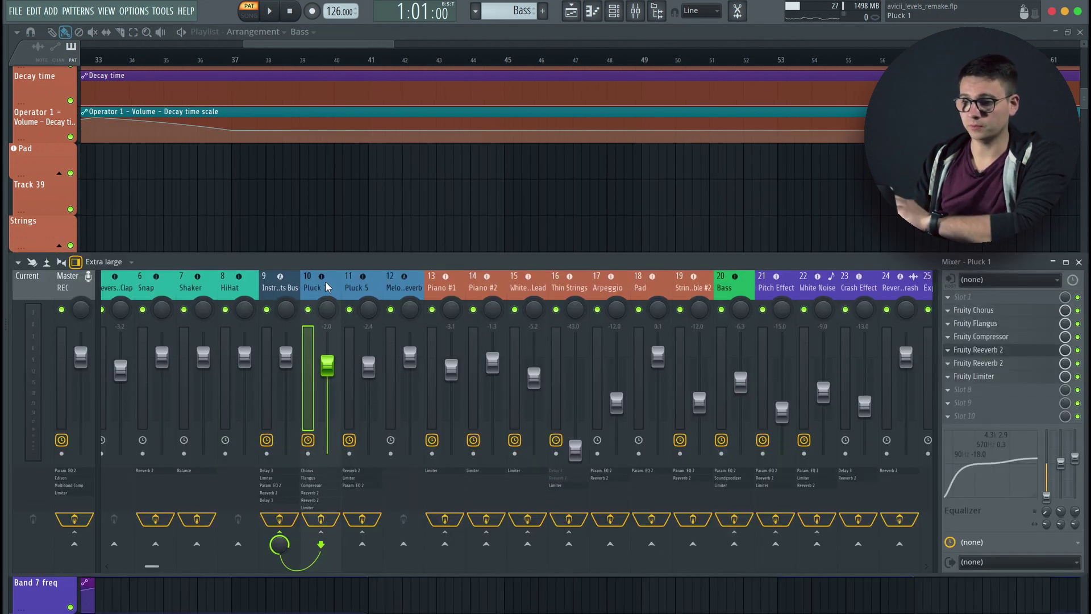
{"action": "left_click", "coordinate": [370, 283]}
{"action": "left_click", "coordinate": [398, 282]}
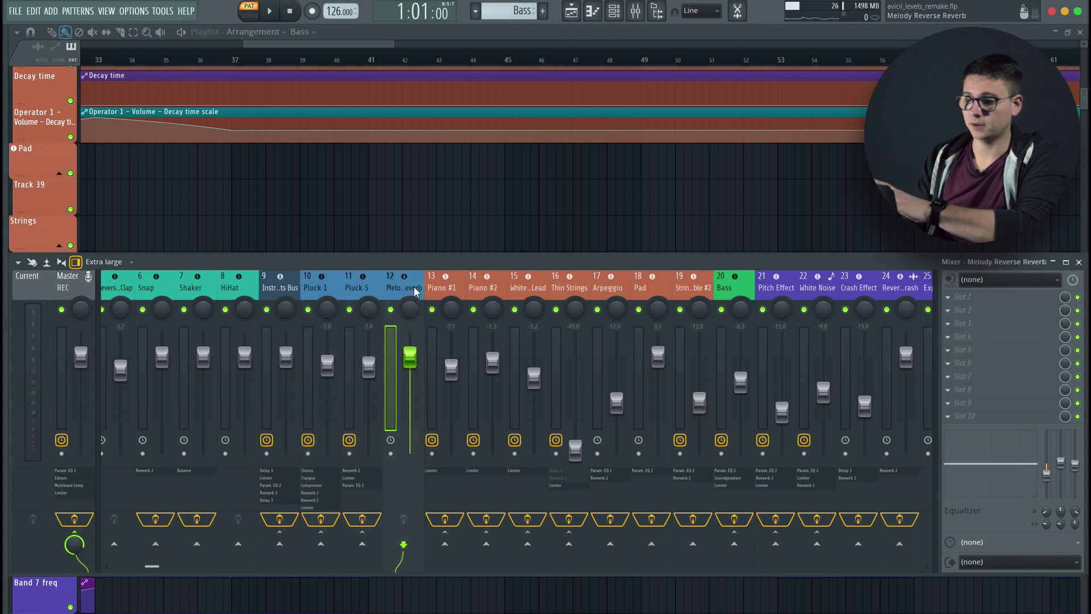
Check the mixer routing of the Piano #1, Piano #2, White Noise Lead, Thin Strings, Arpeggio, Pad and Bass tracks.
{"action": "left_click", "coordinate": [462, 292]}
{"action": "left_click", "coordinate": [474, 293]}
{"action": "left_click", "coordinate": [500, 293]}
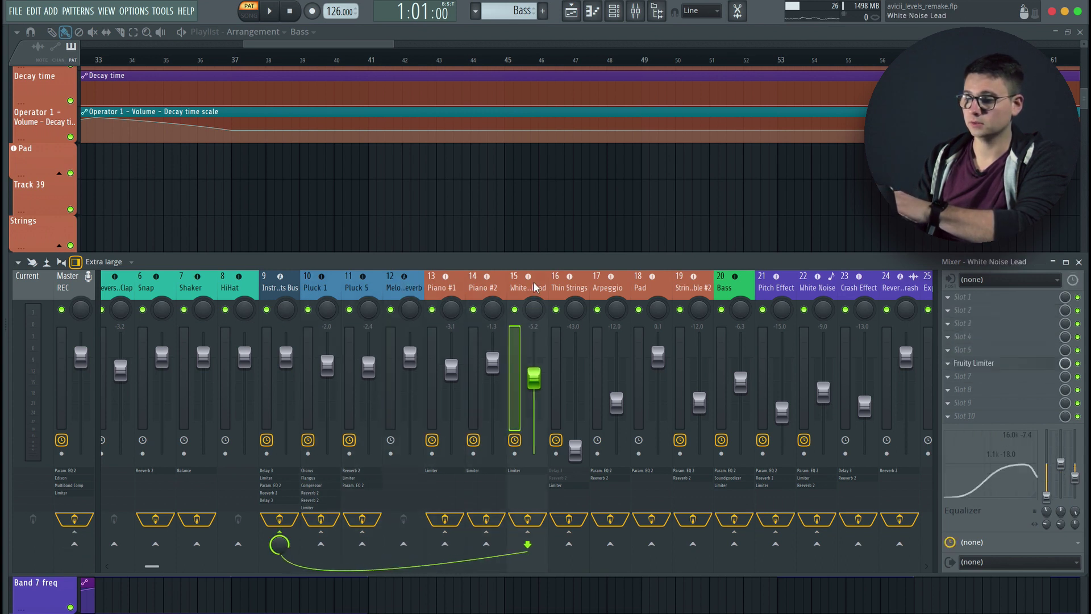
{"action": "left_click", "coordinate": [582, 290]}
{"action": "left_click", "coordinate": [622, 291]}
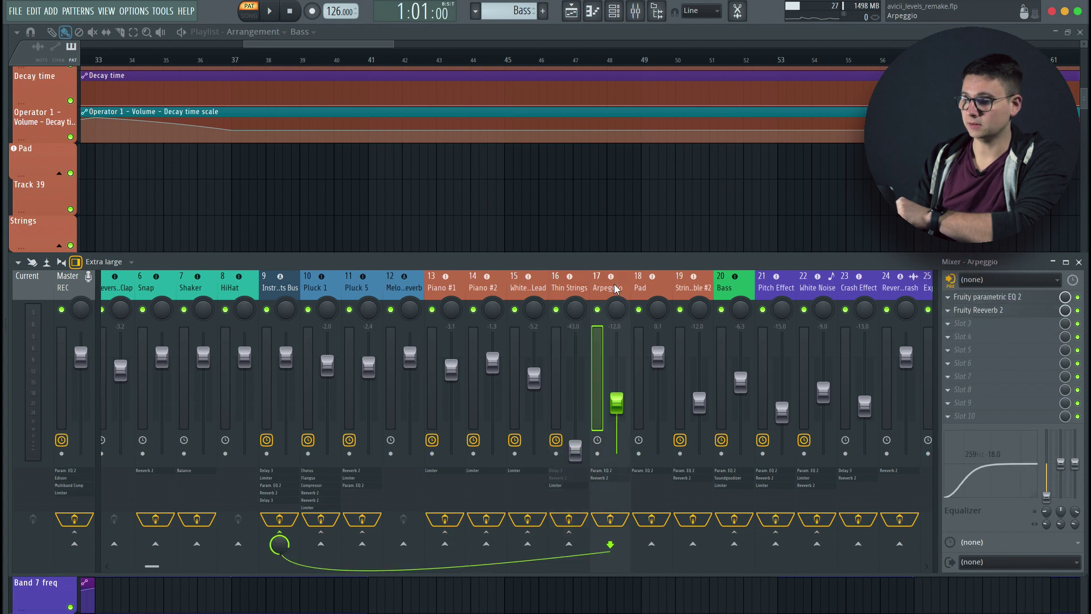
{"action": "left_click", "coordinate": [666, 285]}
{"action": "left_click", "coordinate": [732, 283]}
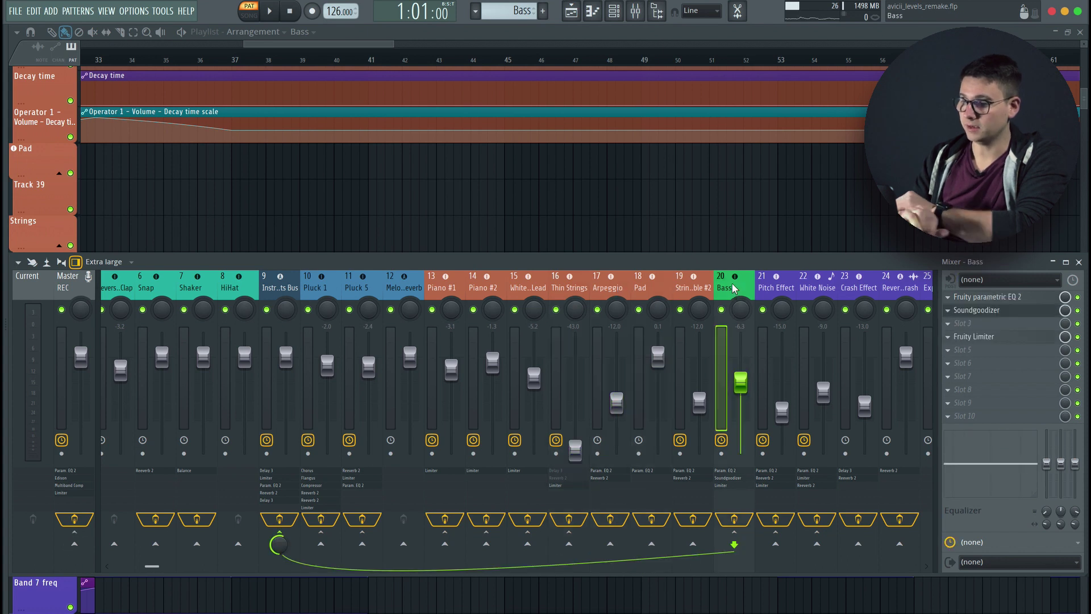
Show the Instruments Bus effects, move the mixer lower, and look through the bus automation and pluck tracks in the playlist.
{"action": "left_click", "coordinate": [281, 289]}
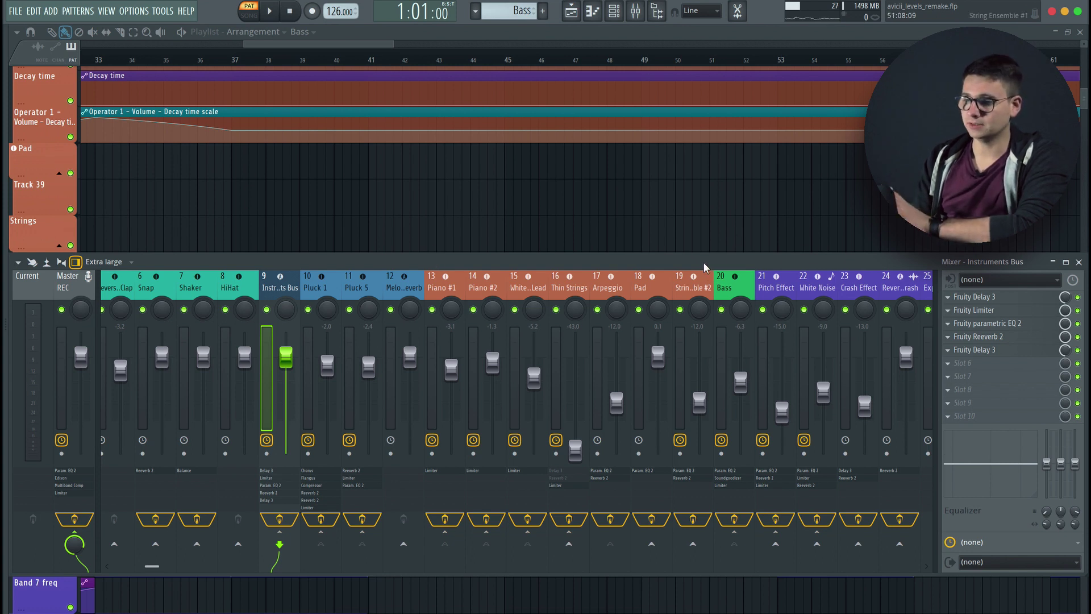
{"action": "left_click_drag", "start_coordinate": [705, 267], "coordinate": [707, 315]}
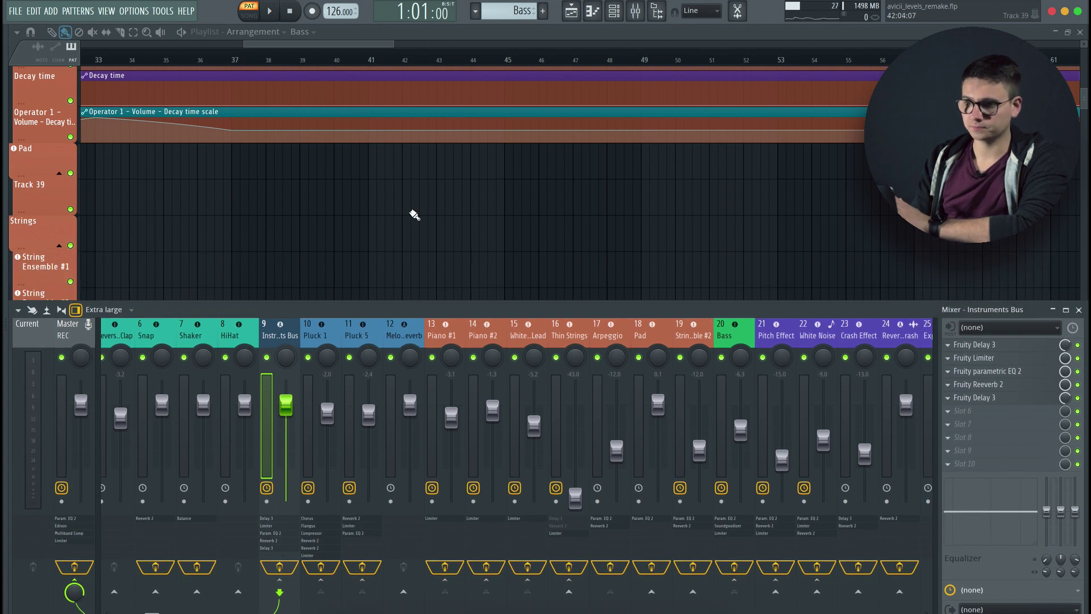
{"action": "scroll", "coordinate": [414, 214], "scroll_direction": "up", "scroll_amount": 6}
{"action": "scroll", "coordinate": [414, 215], "scroll_direction": "down", "scroll_amount": 5}
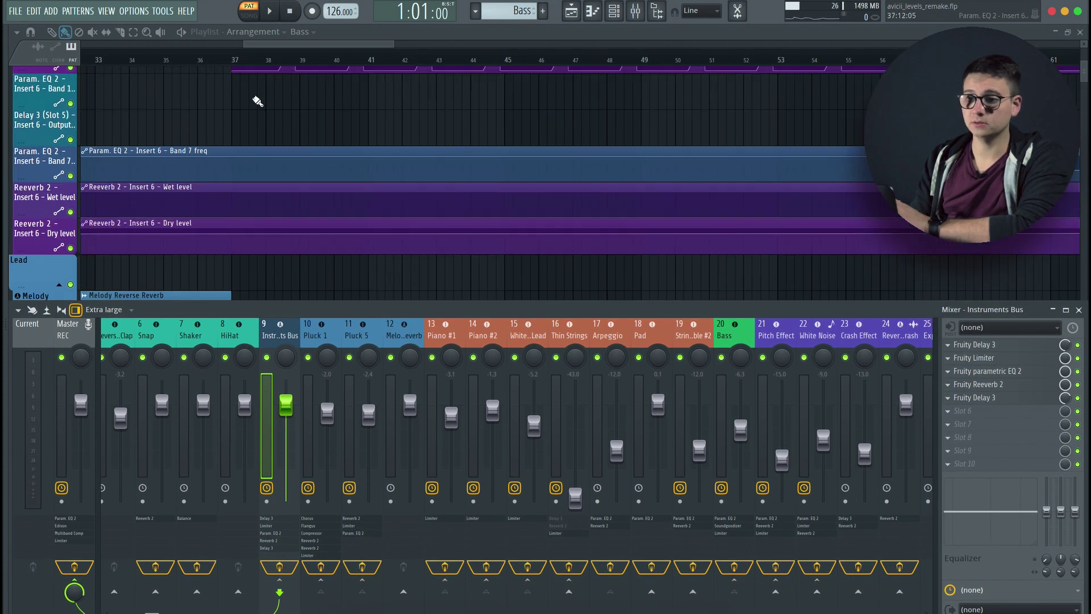
{"action": "scroll", "coordinate": [251, 97], "scroll_direction": "up", "scroll_amount": 5}
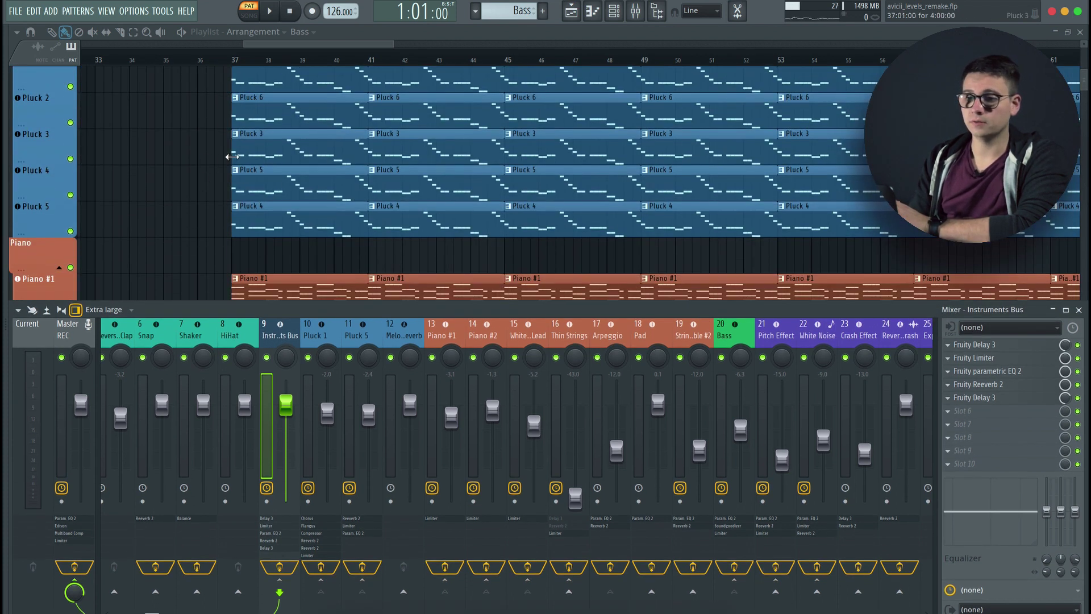
Switch to song mode, hide the mixer, play the arrangement from just before bar 37, and stop playback.
{"action": "left_click", "coordinate": [248, 17]}
{"action": "key", "text": "F9"}
{"action": "left_click", "coordinate": [232, 58]}
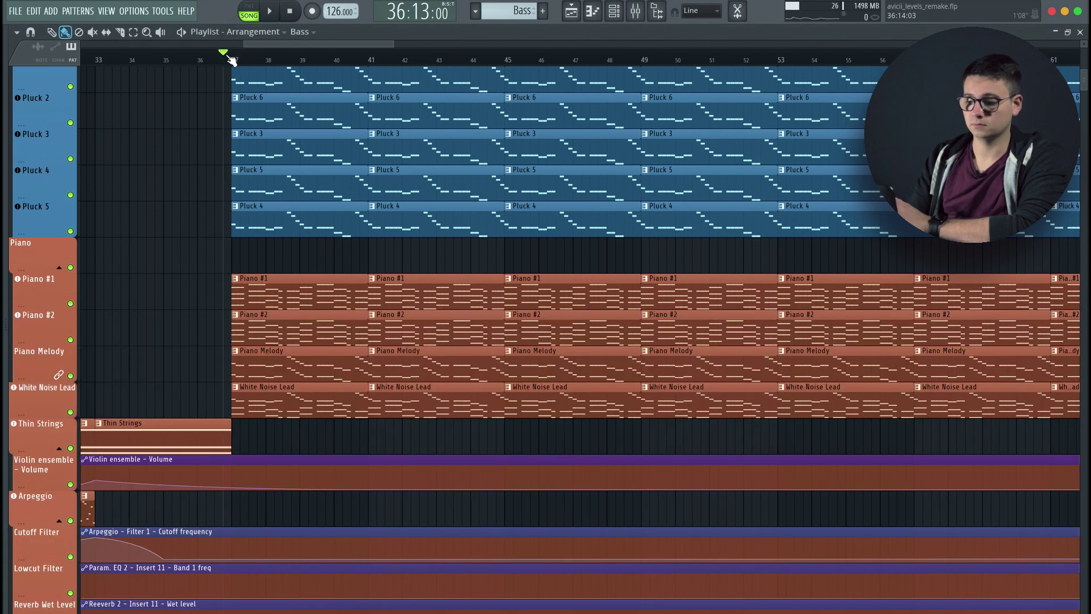
{"action": "key", "text": "space"}
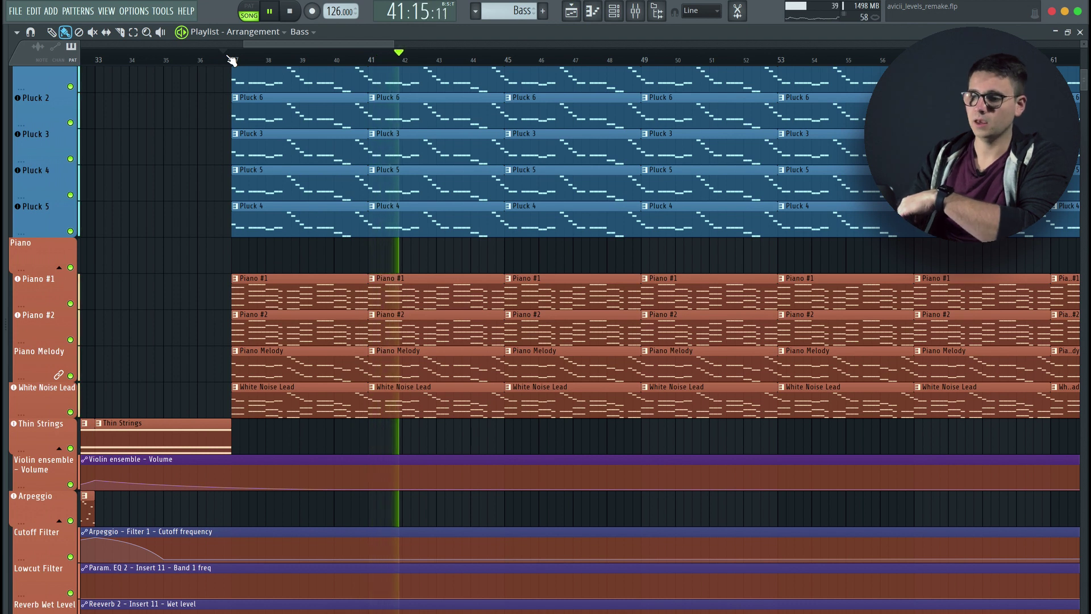
{"action": "key", "text": "space"}
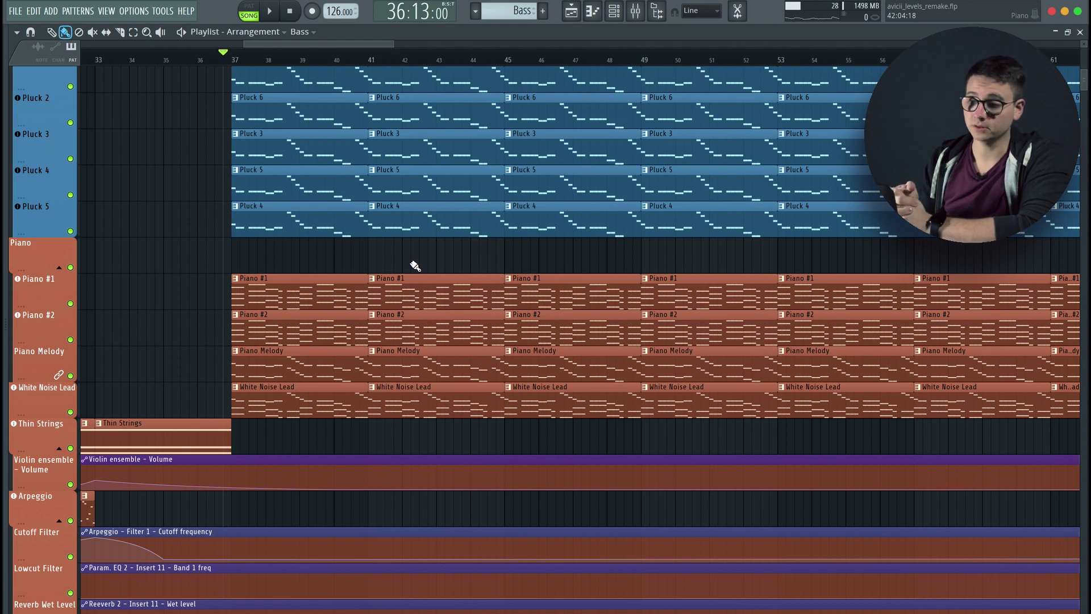
Examine the Instruments Bus automation clips and the time control of its first Fruity Delay 3, then return to the playlist.
{"action": "scroll", "coordinate": [414, 266], "scroll_direction": "up", "scroll_amount": 10}
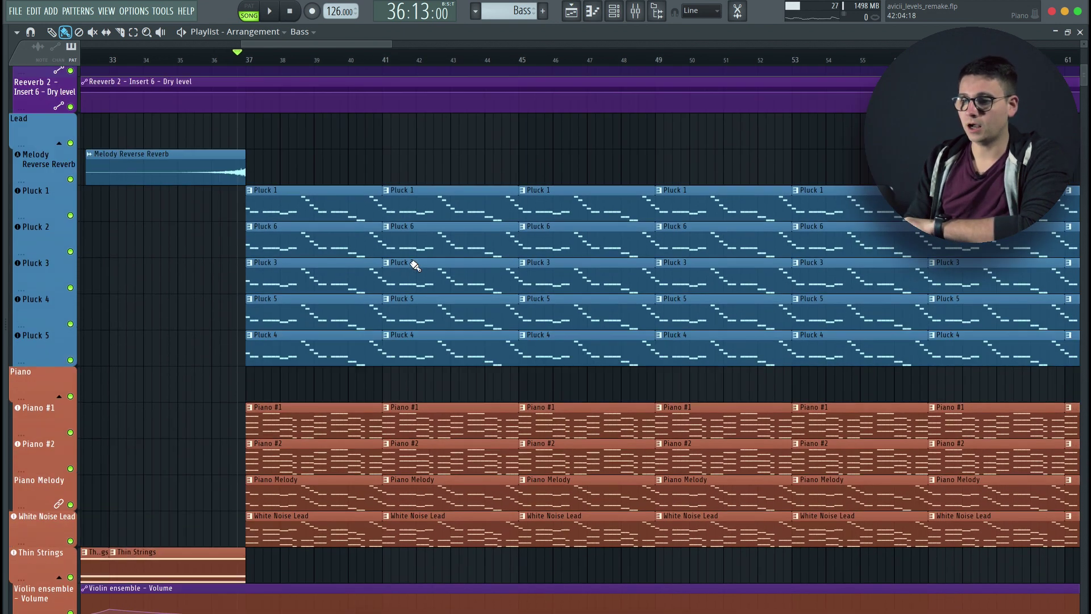
{"action": "scroll", "coordinate": [414, 265], "scroll_direction": "up", "scroll_amount": 1}
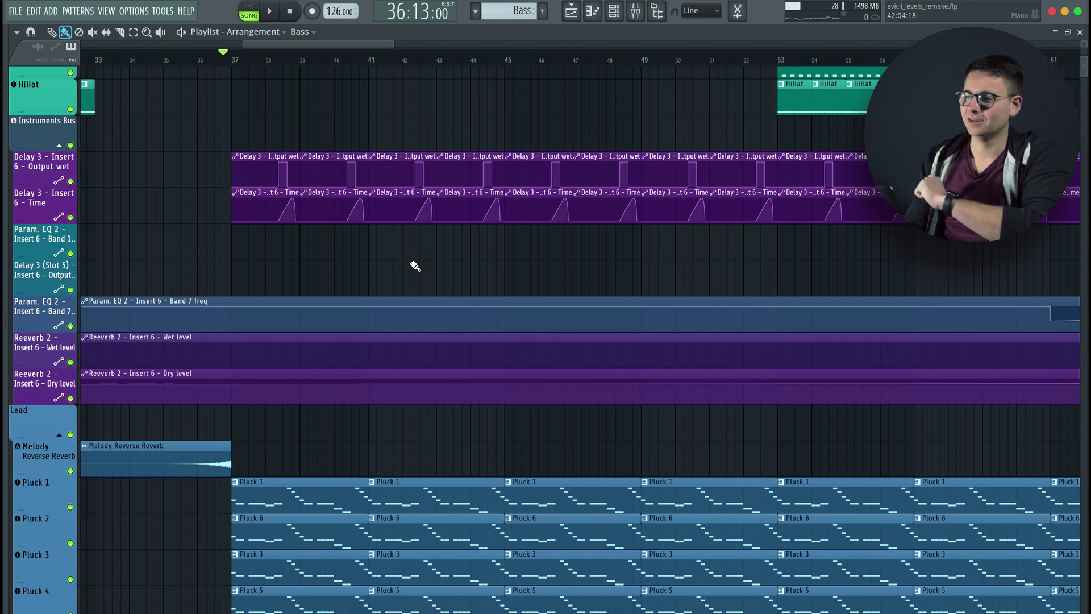
{"action": "scroll", "coordinate": [415, 266], "scroll_direction": "up", "scroll_amount": 3}
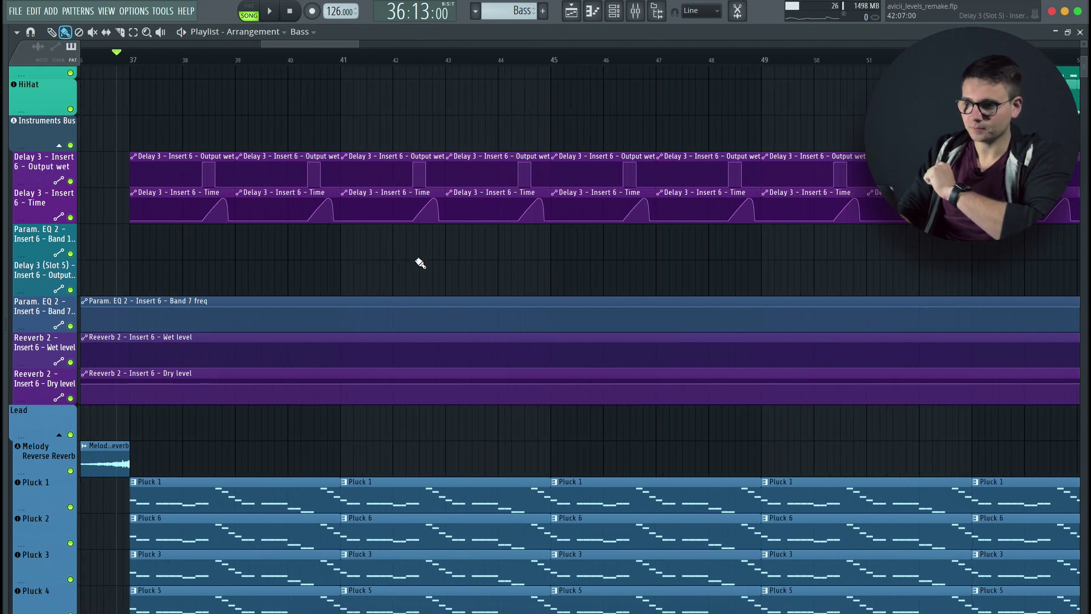
{"action": "scroll", "coordinate": [420, 263], "scroll_direction": "up", "scroll_amount": 4}
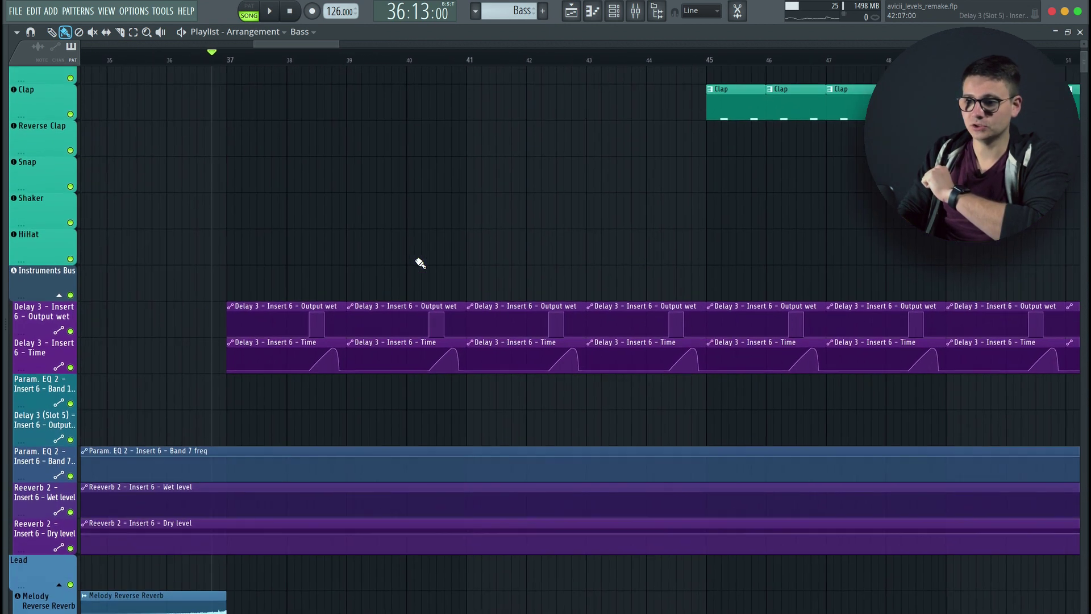
{"action": "scroll", "coordinate": [421, 263], "scroll_direction": "down", "scroll_amount": 2}
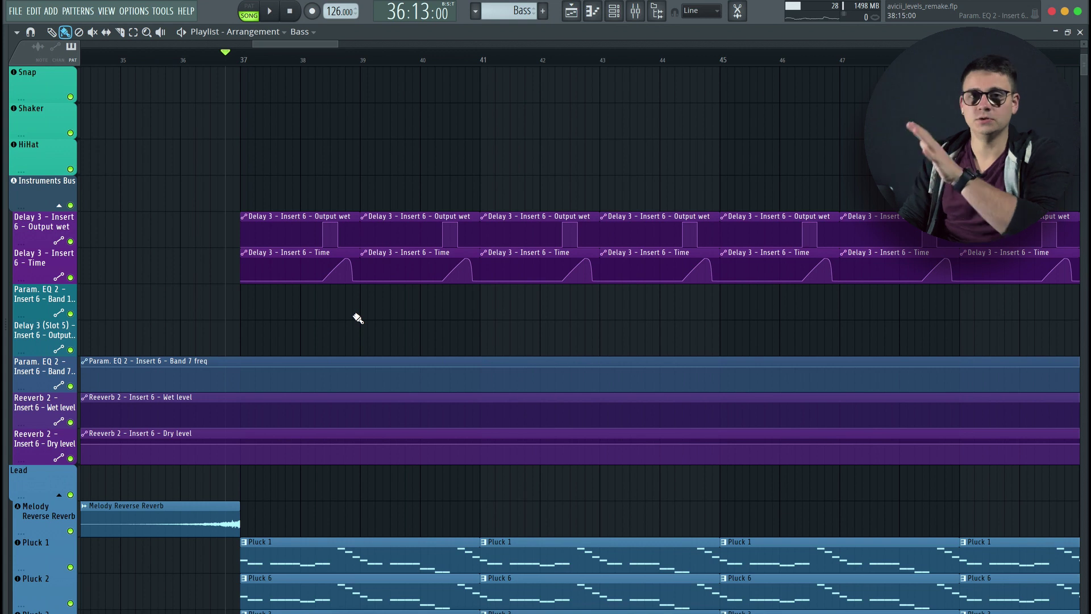
{"action": "key", "text": "F9"}
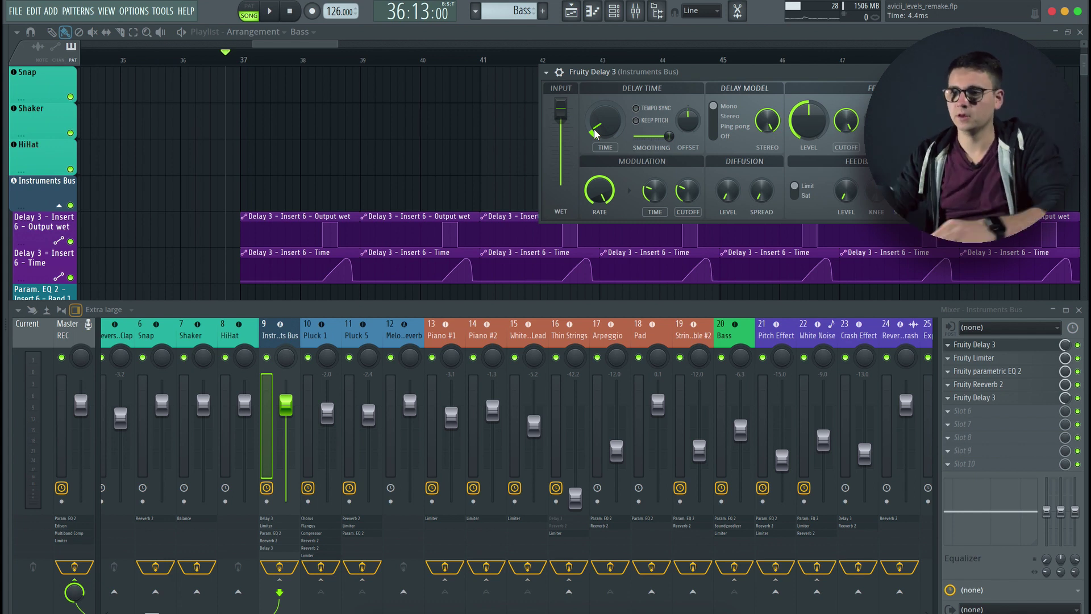
{"action": "left_click", "coordinate": [635, 11]}
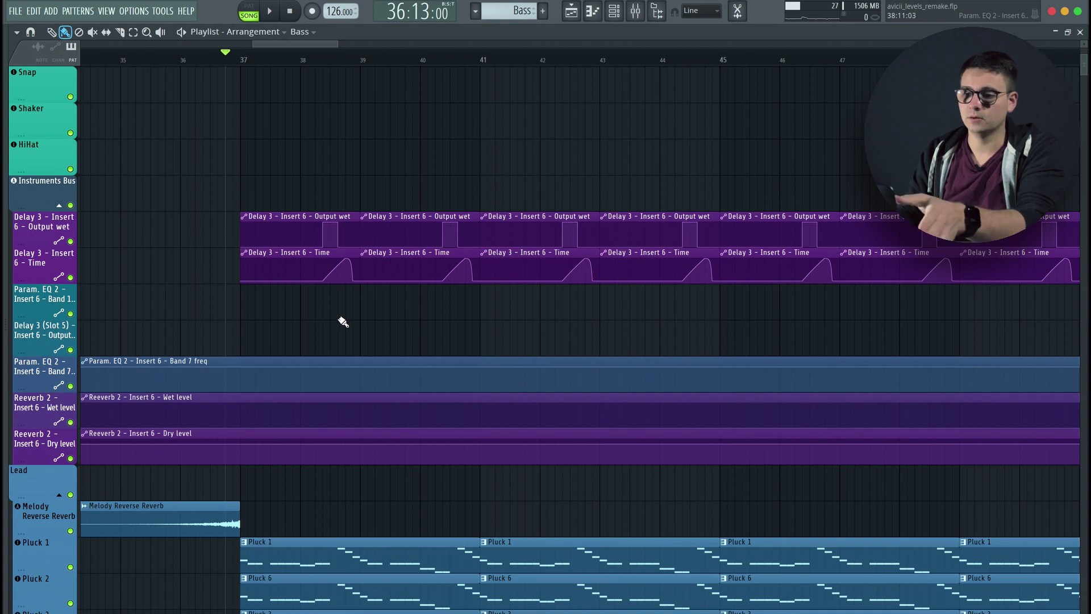
Examine the Delay 3 Output wet and Time automation up close and play it from just before bar 37.
{"action": "scroll", "coordinate": [328, 233], "scroll_direction": "up", "scroll_amount": 2}
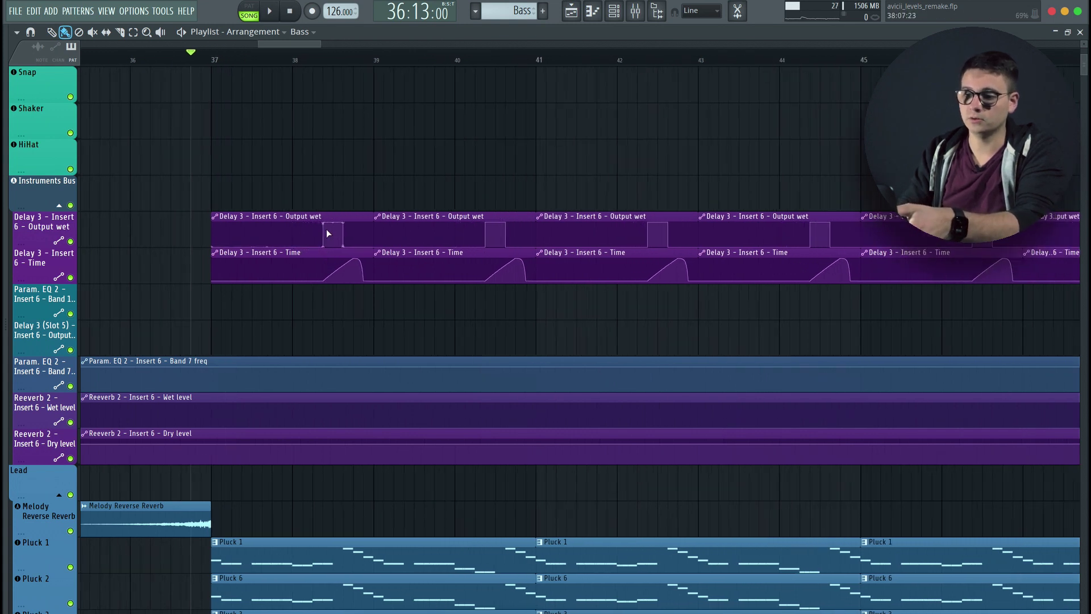
{"action": "scroll", "coordinate": [327, 233], "scroll_direction": "up", "scroll_amount": 2}
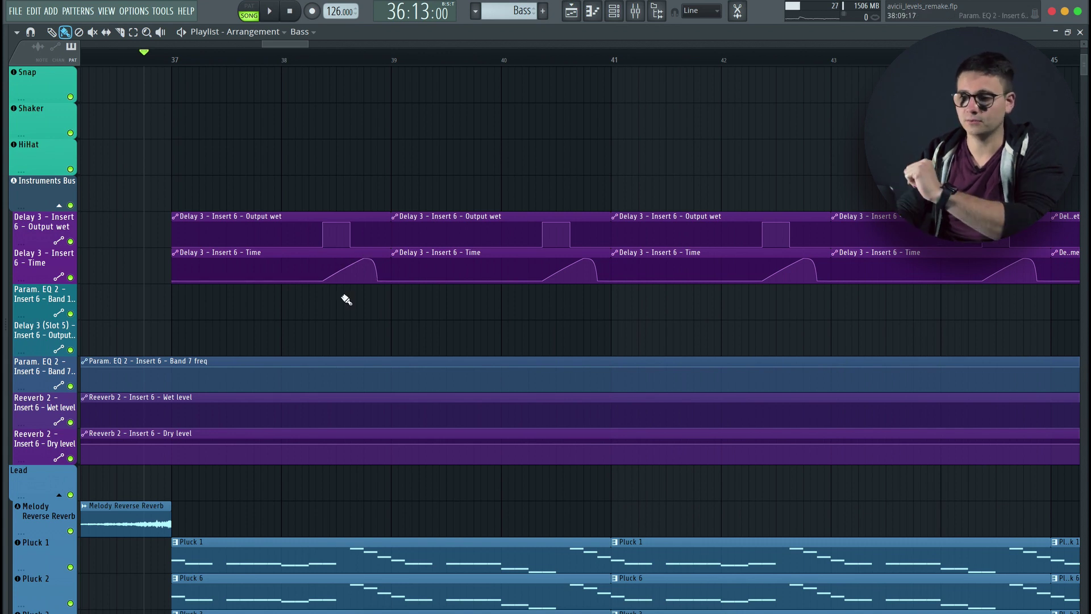
{"action": "left_click", "coordinate": [170, 59]}
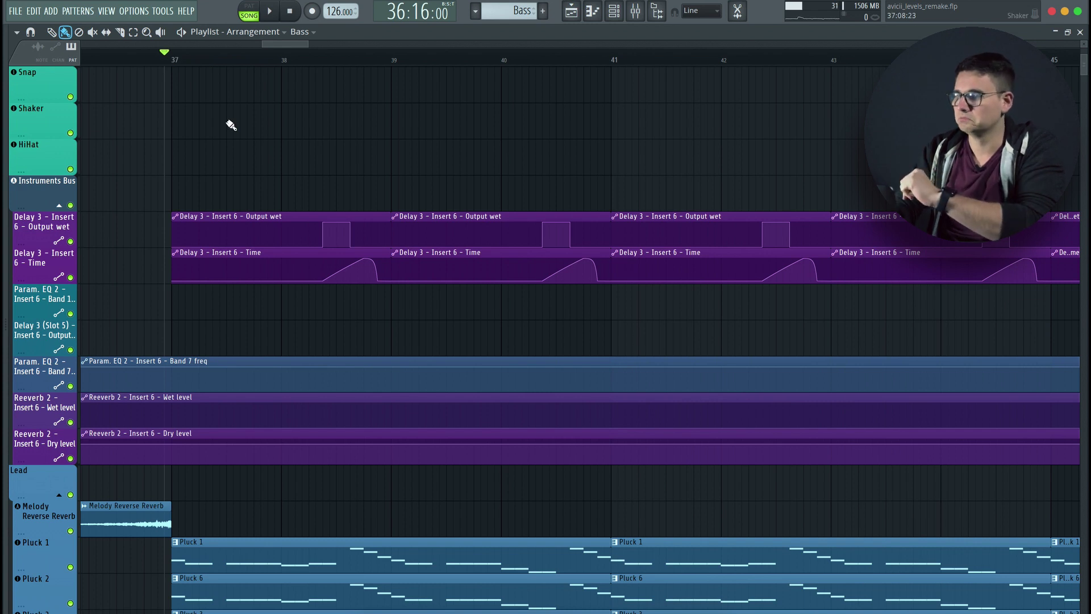
{"action": "key", "text": "space"}
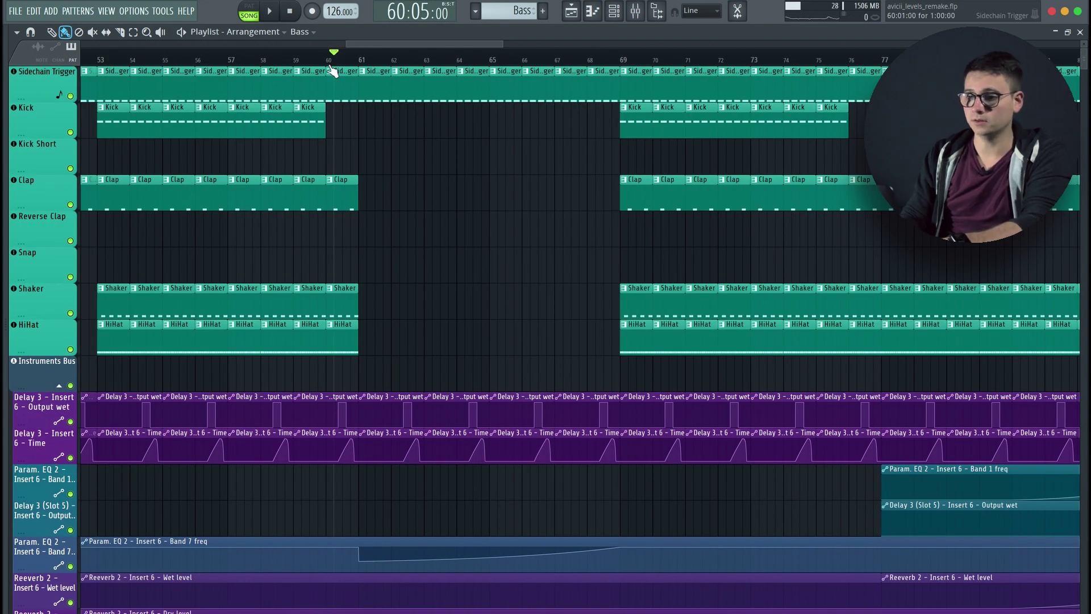
Play the arrangement from bar 60 and look through the Instruments Bus automation, plucks, Bass and effects tracks.
{"action": "left_click", "coordinate": [330, 58]}
{"action": "key", "text": "space"}
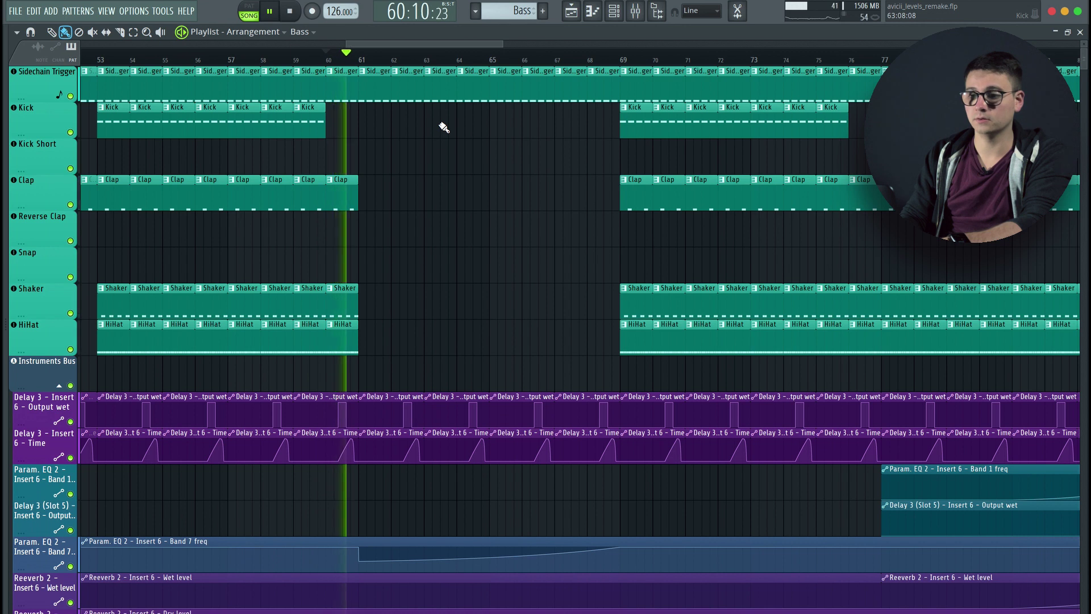
{"action": "scroll", "coordinate": [533, 304], "scroll_direction": "down", "scroll_amount": 5}
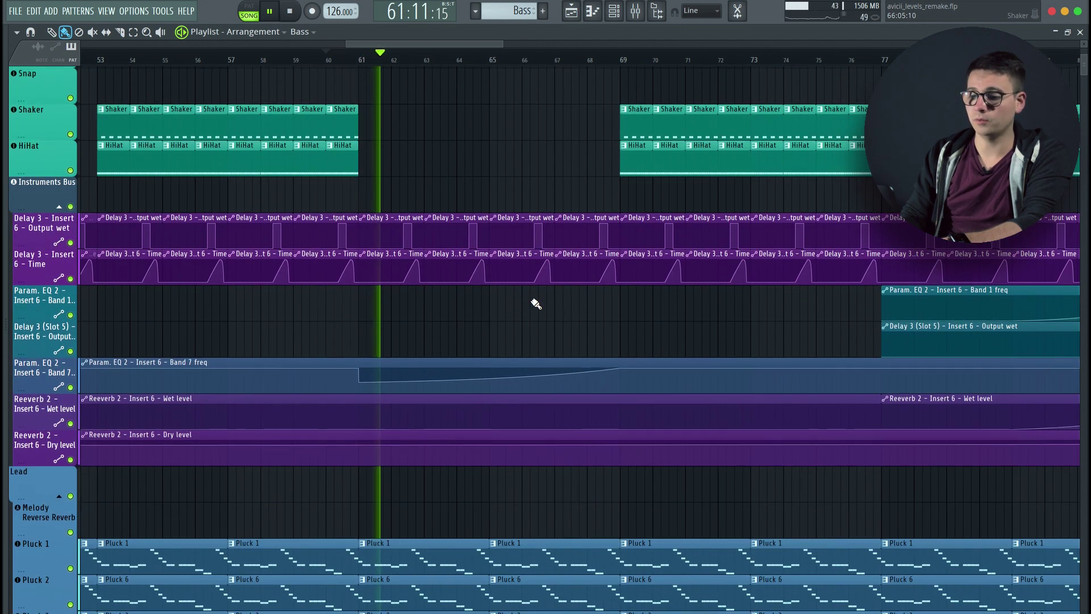
{"action": "scroll", "coordinate": [414, 334], "scroll_direction": "down", "scroll_amount": 20}
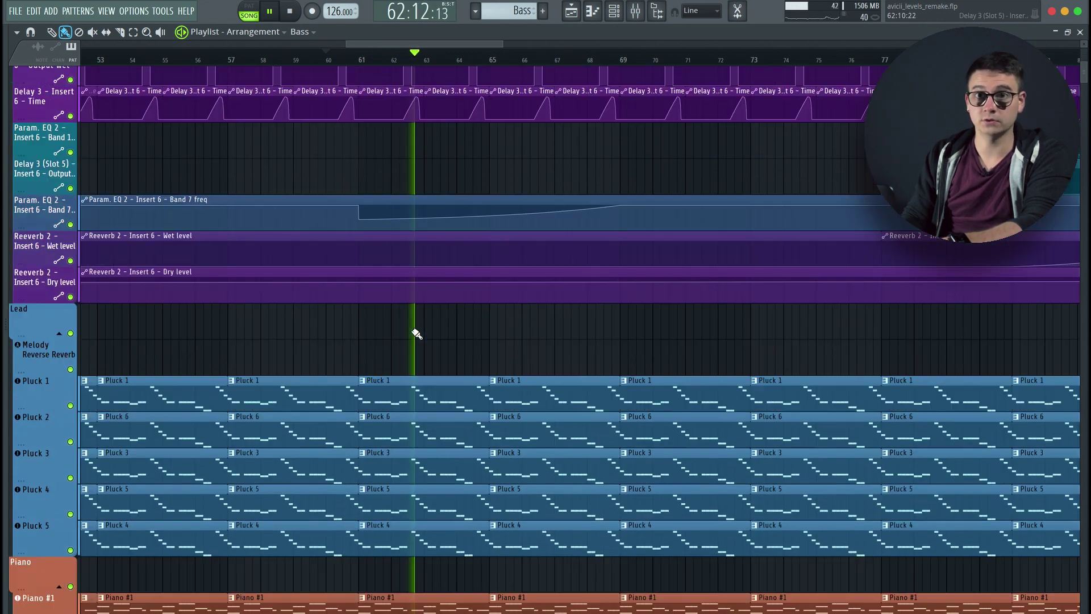
{"action": "scroll", "coordinate": [416, 333], "scroll_direction": "down", "scroll_amount": 15}
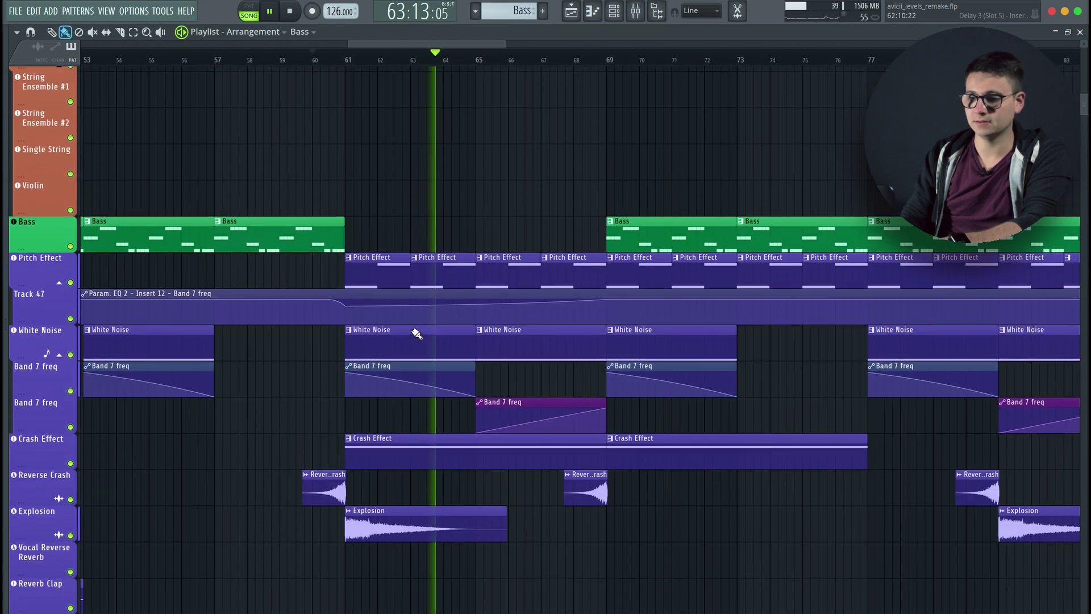
Examine the Pitch Effect pattern's notes in the piano roll, show its channel in the channel rack, and stop playback.
{"action": "double_click", "coordinate": [391, 275]}
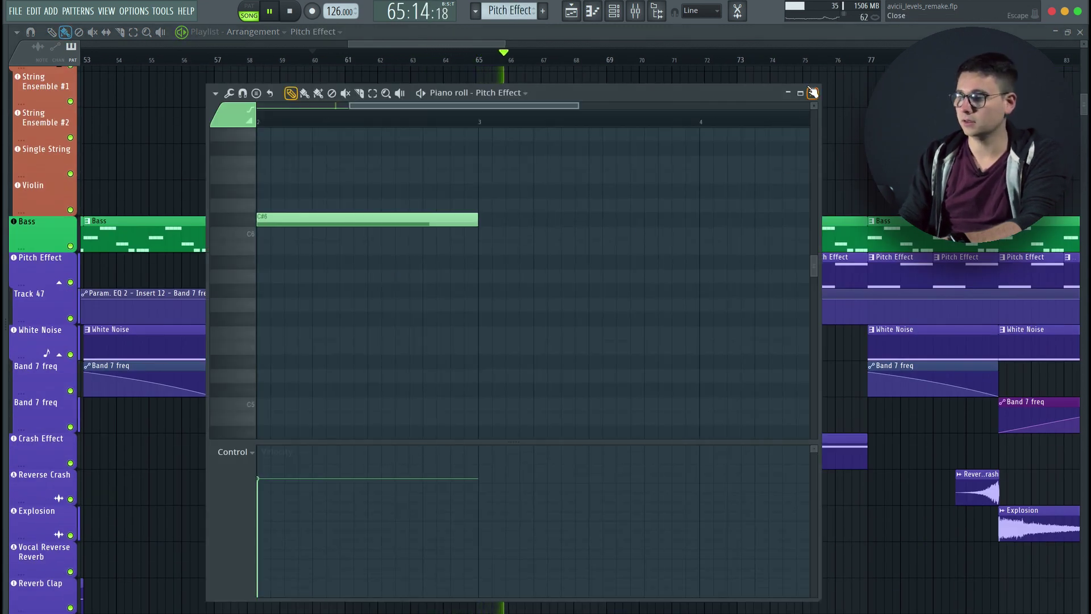
{"action": "key", "text": "F7"}
{"action": "key", "text": "space"}
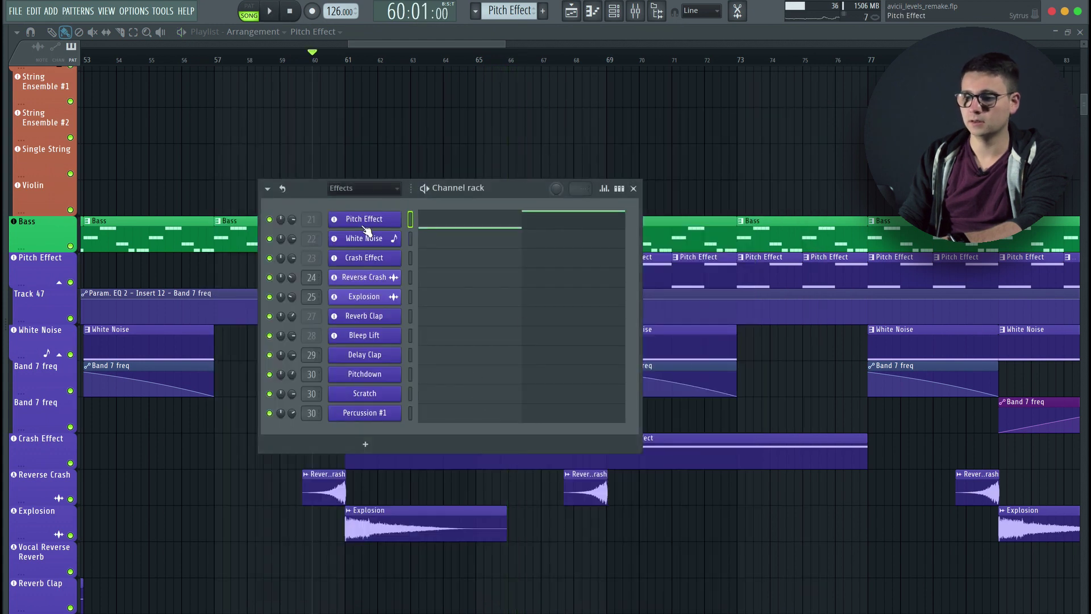
Examine the operator 1 waveform of the Pitch Effect synth and its polyphony, portamento and slide settings.
{"action": "left_click", "coordinate": [363, 219]}
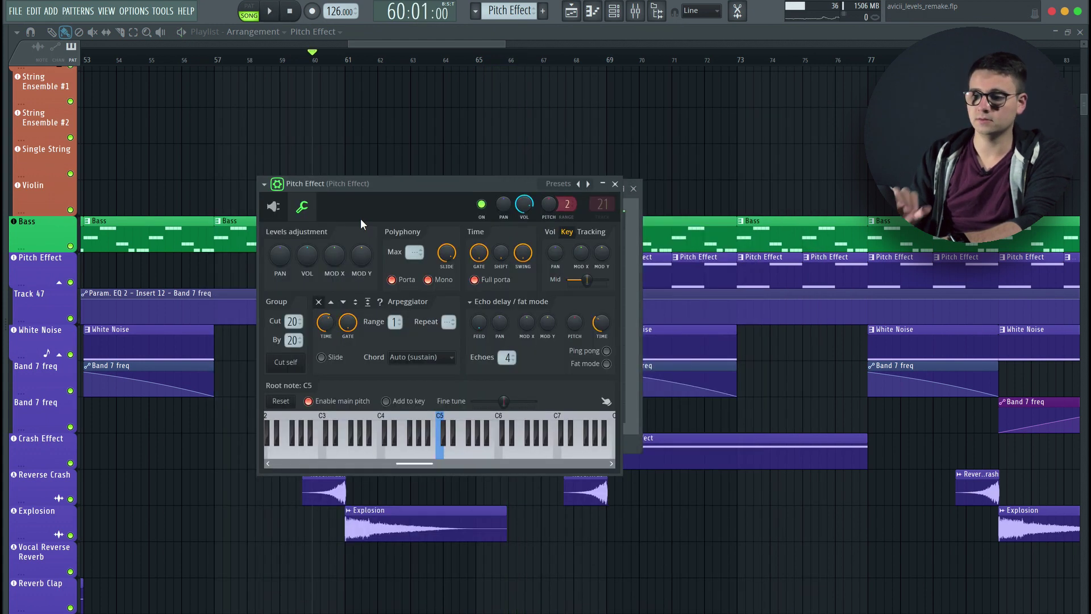
{"action": "left_click", "coordinate": [273, 206]}
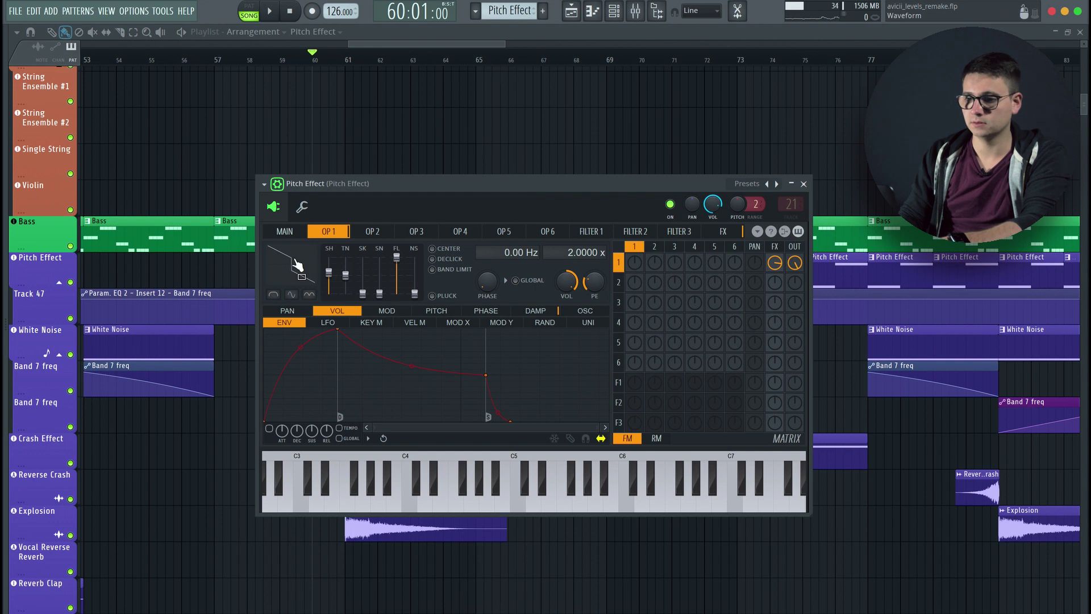
{"action": "left_click_drag", "start_coordinate": [284, 262], "coordinate": [312, 282]}
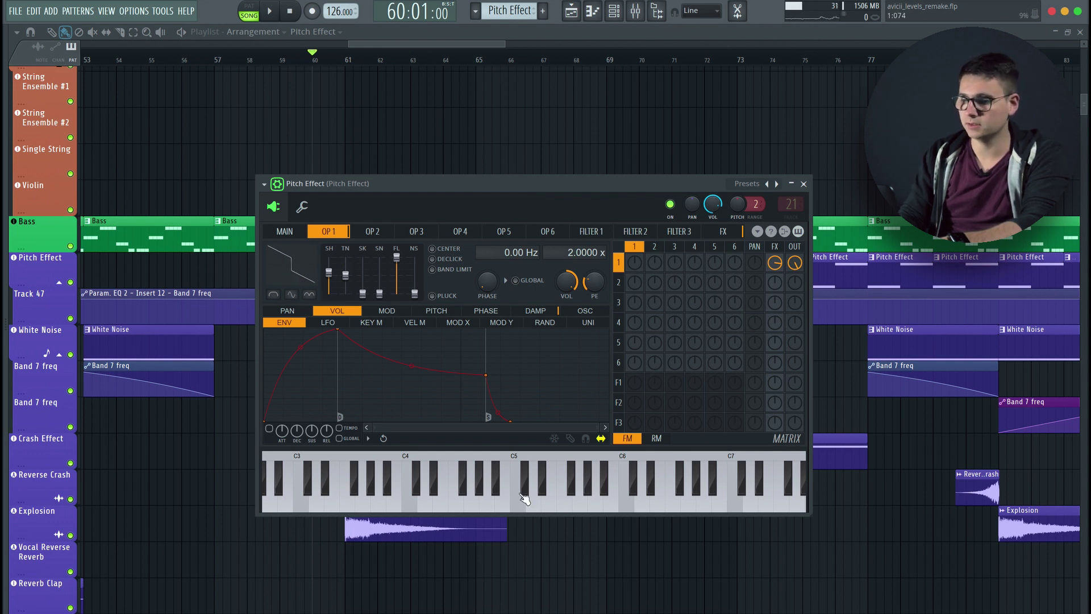
{"action": "left_click", "coordinate": [302, 208]}
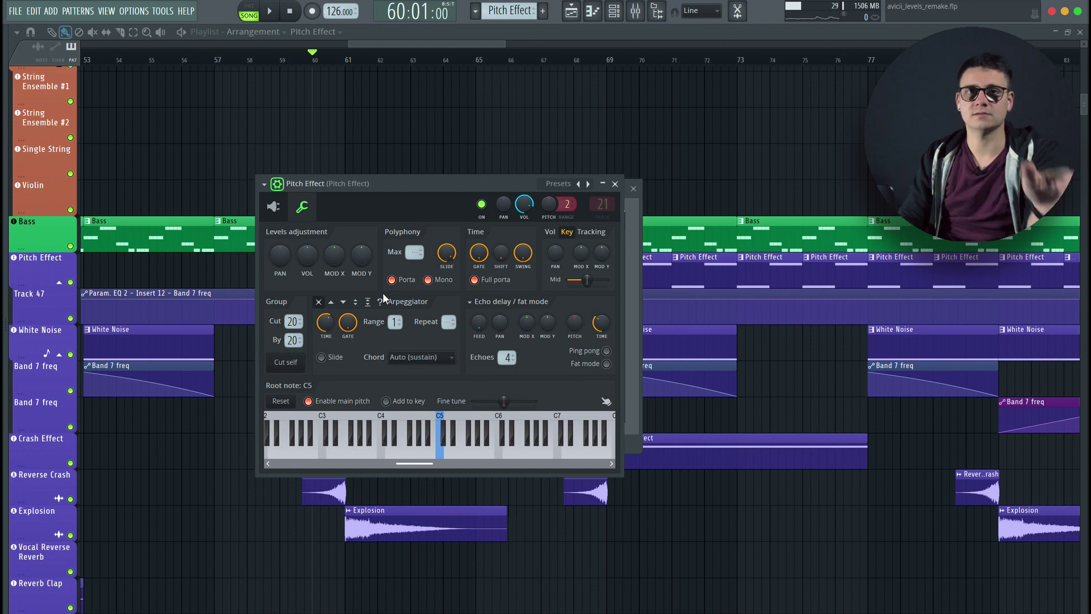
Audition several high and low notes on the Pitch Effect channel's keyboard to hear the pitch slide.
{"action": "left_click", "coordinate": [492, 454]}
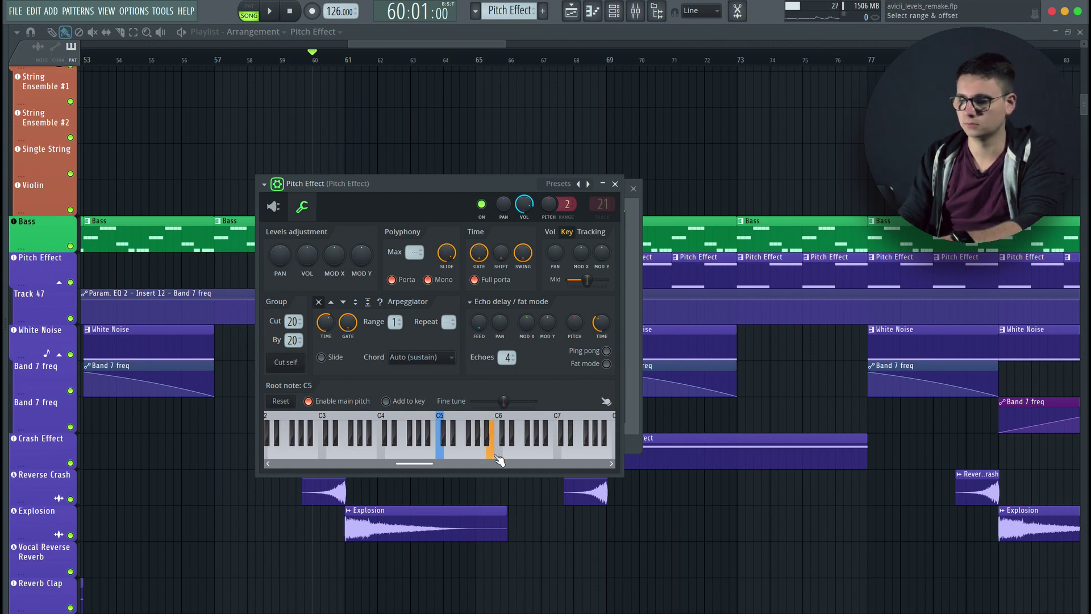
{"action": "left_click", "coordinate": [383, 459]}
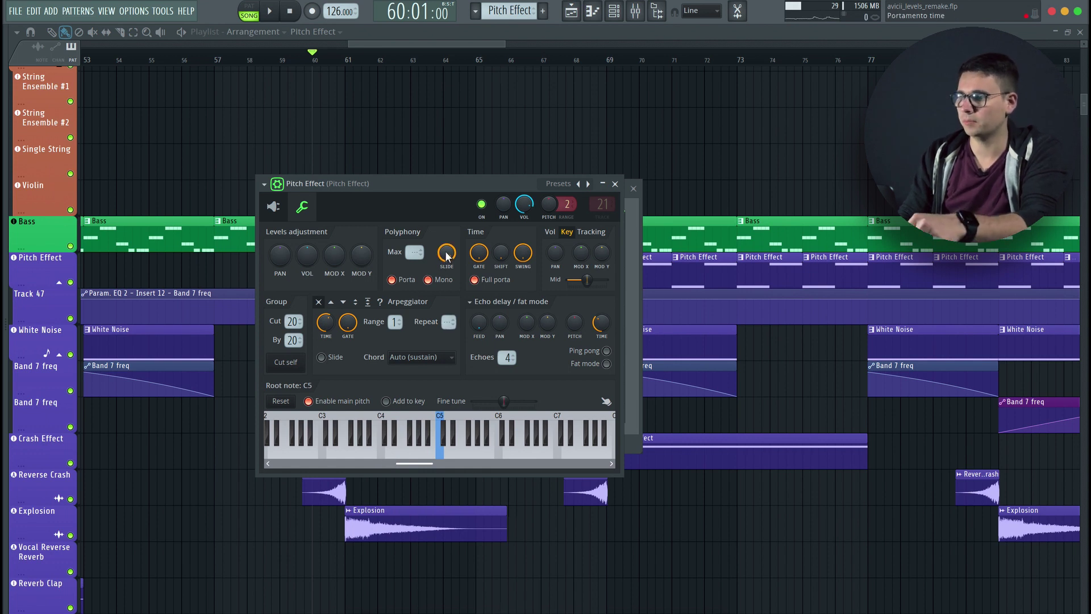
{"action": "left_click", "coordinate": [546, 446]}
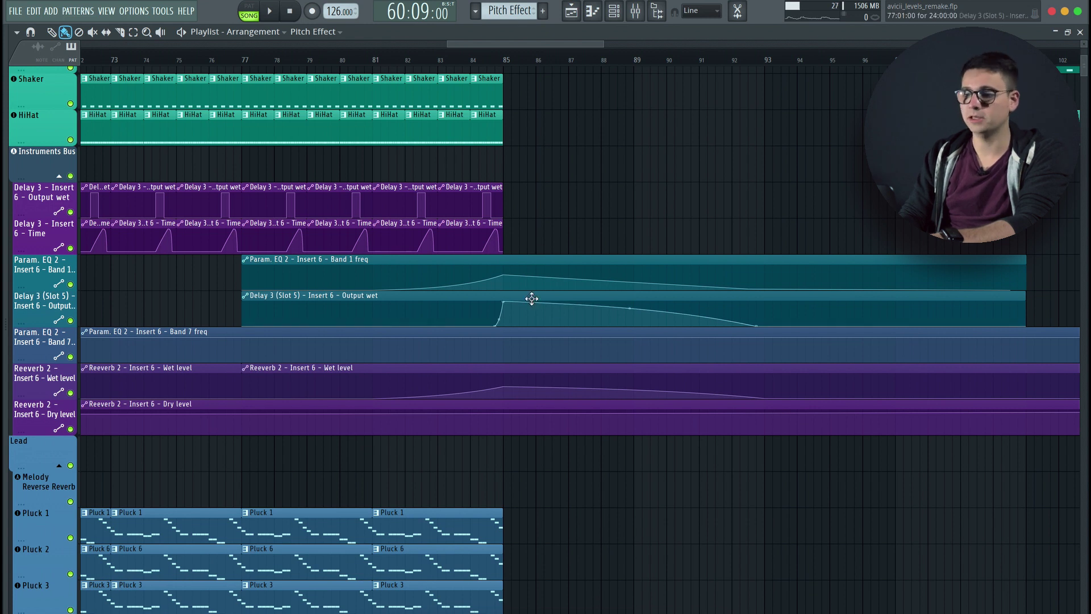
Play the arrangement from bar 84 to hear the Instruments Bus EQ, delay and reverb automation, and stop playback.
{"action": "scroll", "coordinate": [527, 168], "scroll_direction": "up", "scroll_amount": 3}
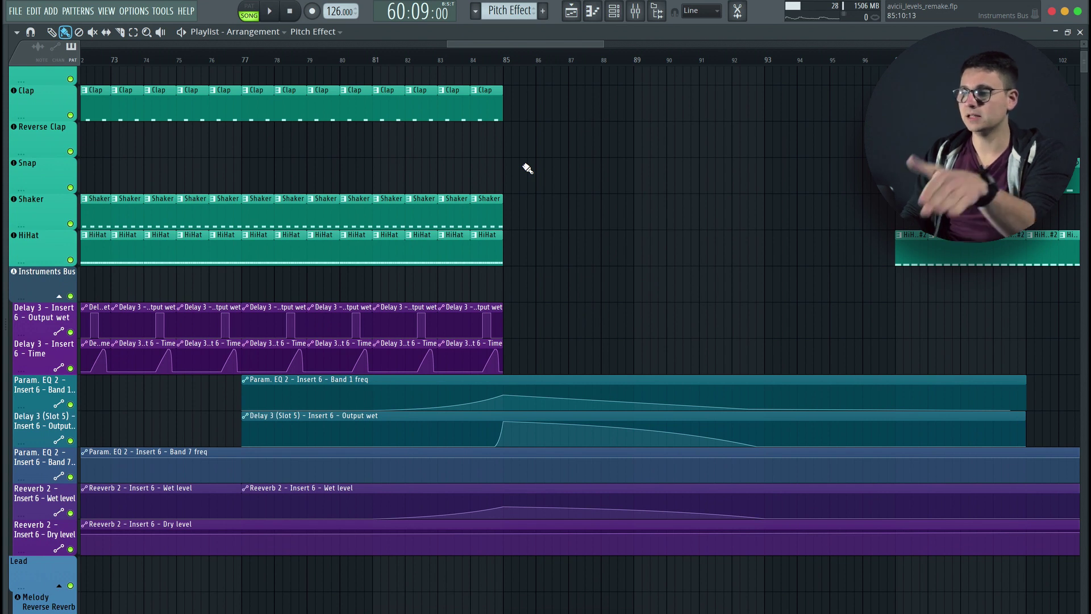
{"action": "left_click", "coordinate": [471, 54]}
{"action": "key", "text": "space"}
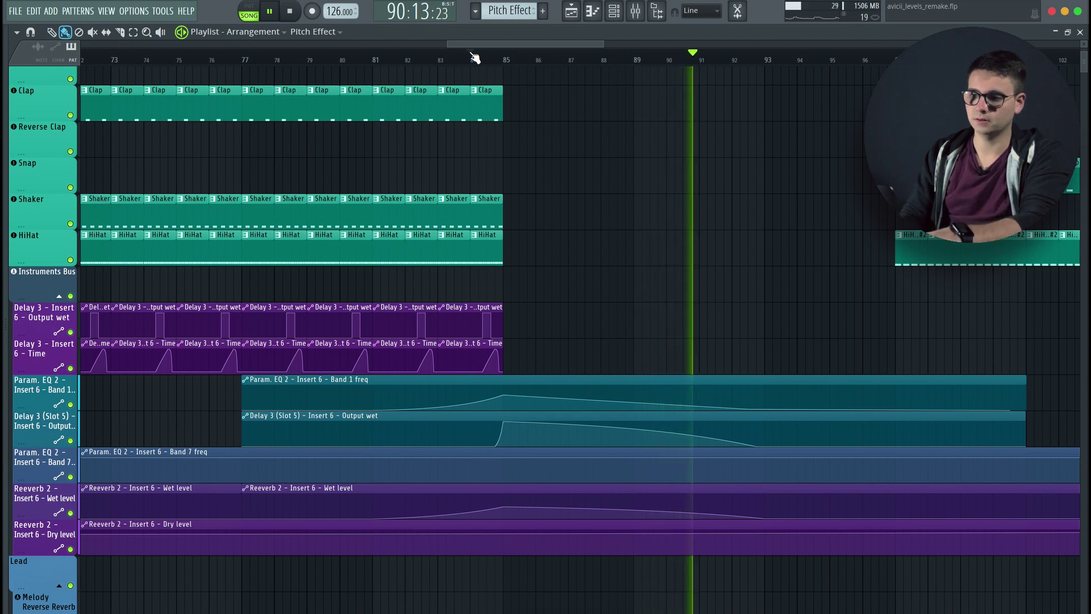
{"action": "key", "text": "space"}
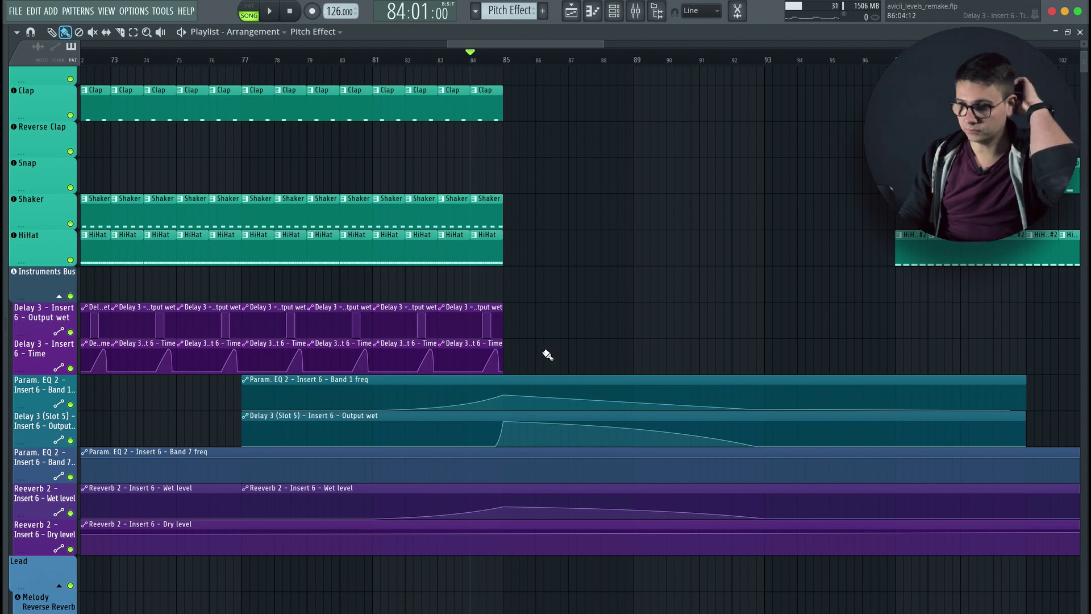
Look through the drum, Instruments Bus, Pad, Strings, Bass and effects tracks in the section after bar 85.
{"action": "scroll", "coordinate": [445, 382], "scroll_direction": "up", "scroll_amount": 3}
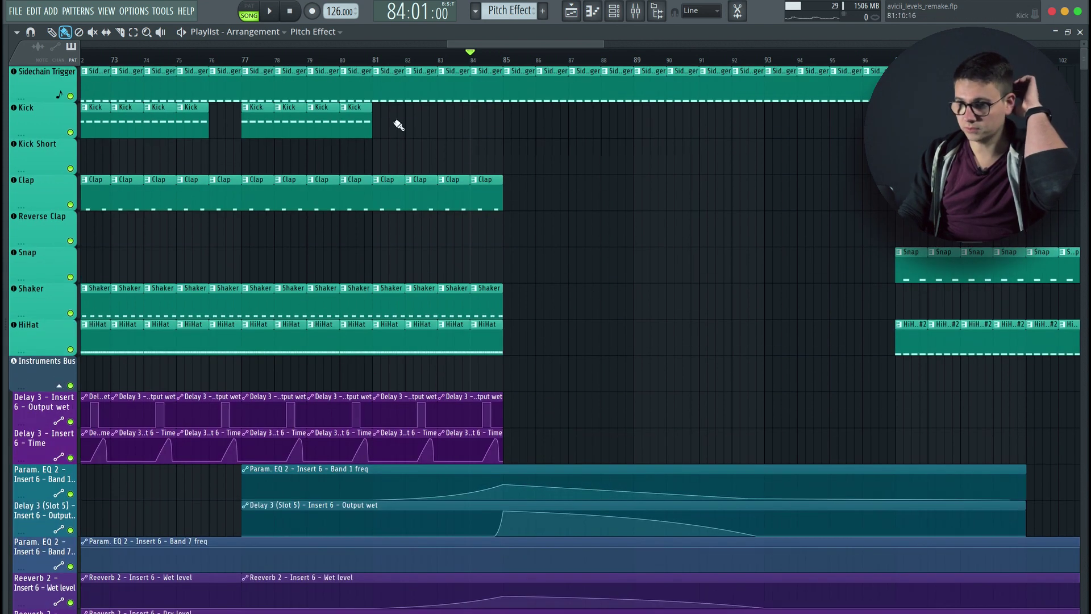
{"action": "scroll", "coordinate": [420, 473], "scroll_direction": "down", "scroll_amount": 7}
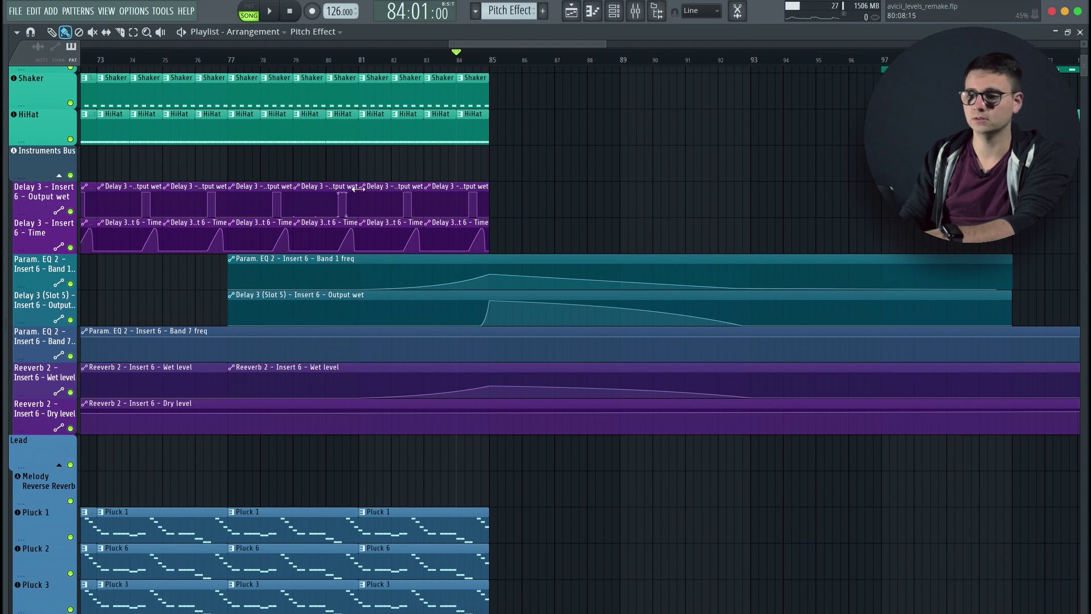
{"action": "scroll", "coordinate": [436, 299], "scroll_direction": "down", "scroll_amount": 15}
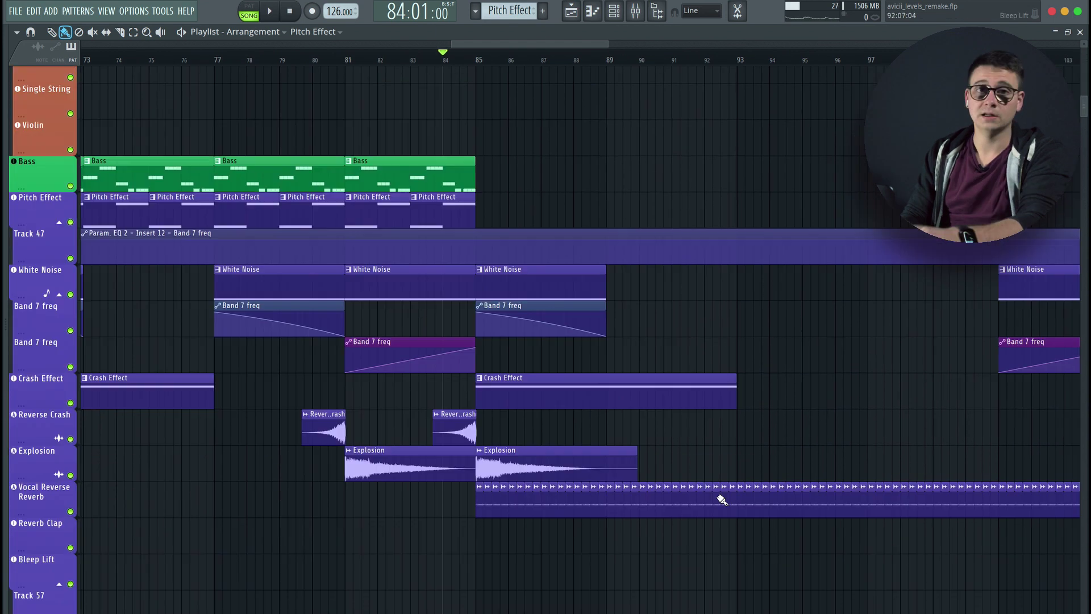
{"action": "scroll", "coordinate": [825, 439], "scroll_direction": "down", "scroll_amount": 6}
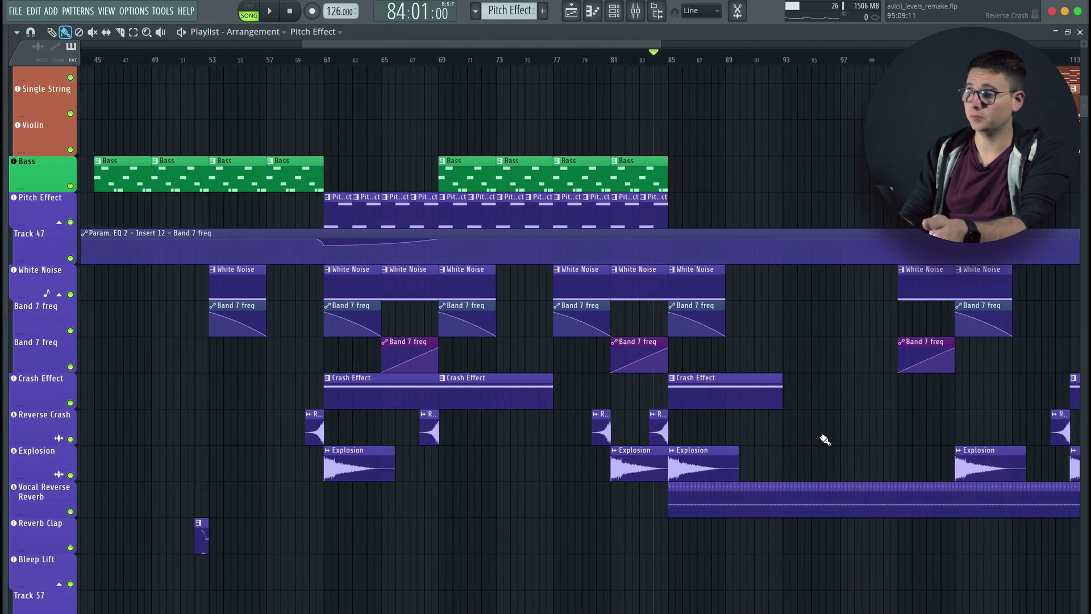
{"action": "scroll", "coordinate": [825, 439], "scroll_direction": "up", "scroll_amount": 1}
{"action": "scroll", "coordinate": [824, 439], "scroll_direction": "up", "scroll_amount": 9}
{"action": "scroll", "coordinate": [825, 439], "scroll_direction": "down", "scroll_amount": 3}
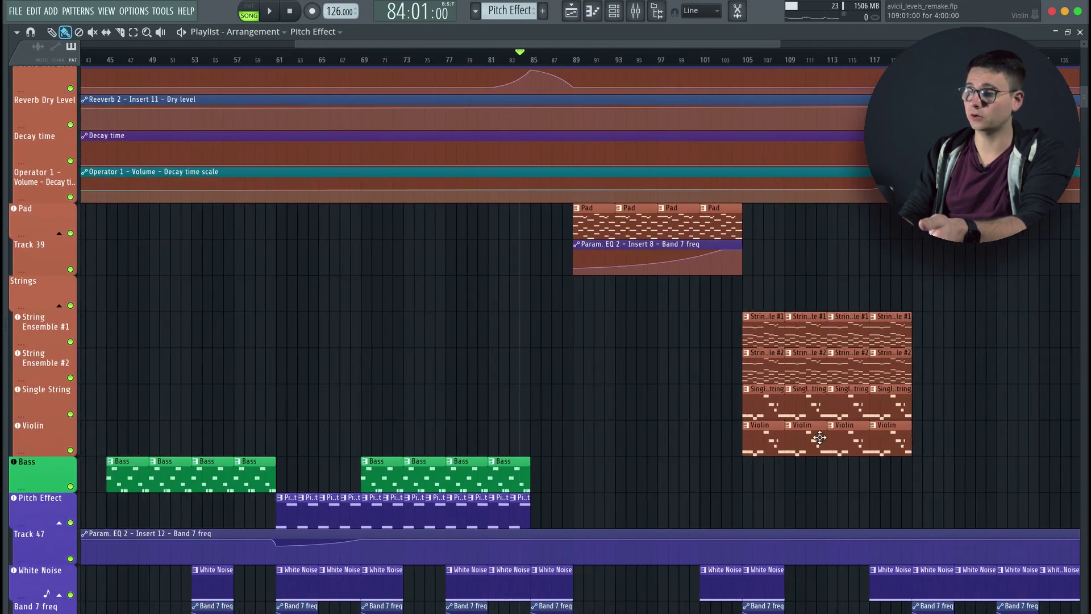
{"action": "scroll", "coordinate": [819, 437], "scroll_direction": "down", "scroll_amount": 13}
{"action": "scroll", "coordinate": [819, 437], "scroll_direction": "up", "scroll_amount": 5}
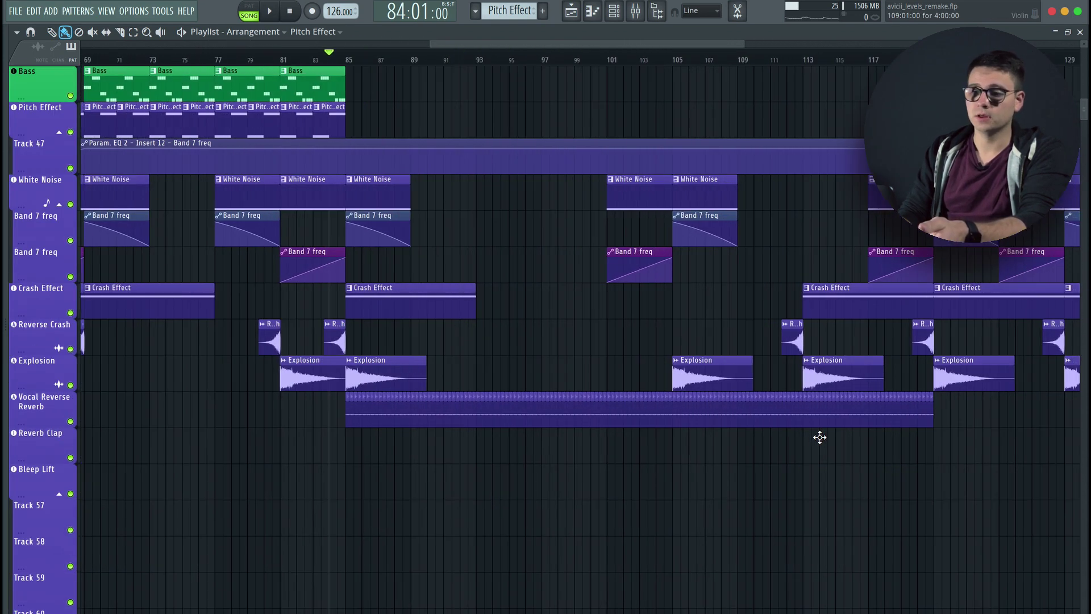
{"action": "scroll", "coordinate": [501, 522], "scroll_direction": "up", "scroll_amount": 4}
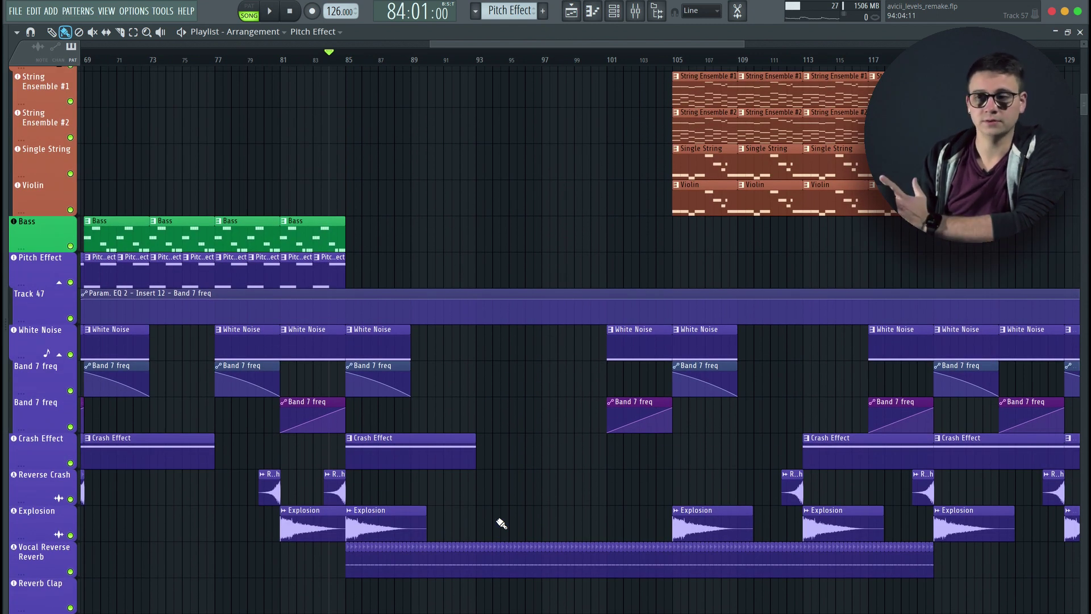
{"action": "scroll", "coordinate": [501, 523], "scroll_direction": "up", "scroll_amount": 1}
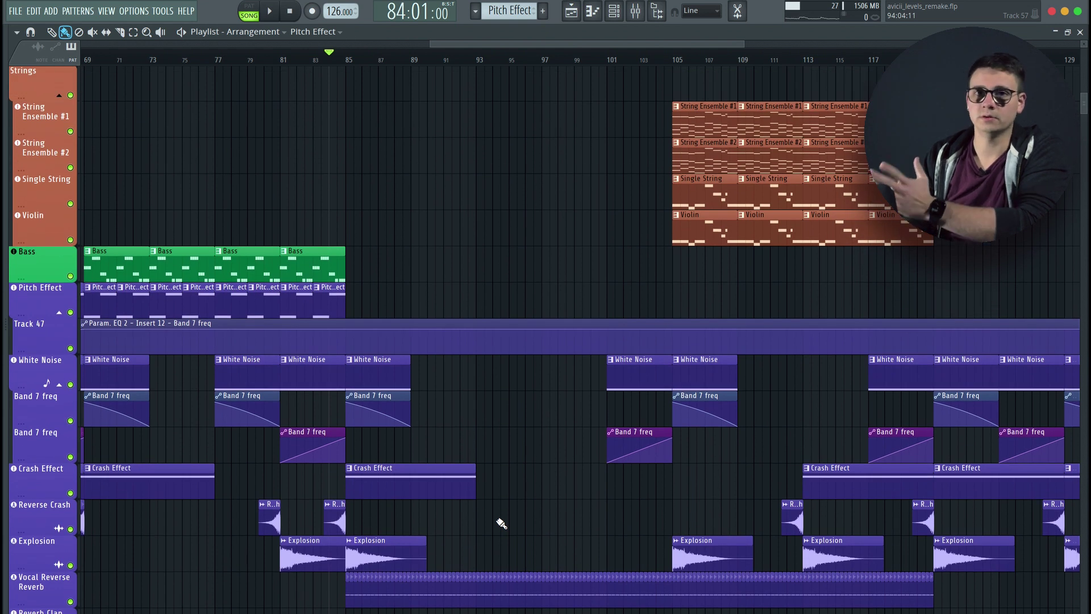
Examine the repeated Vocal Reverse Reverb clips starting at bar 85 up close.
{"action": "scroll", "coordinate": [501, 523], "scroll_direction": "down", "scroll_amount": 5}
{"action": "scroll", "coordinate": [501, 523], "scroll_direction": "up", "scroll_amount": 3, "text": "ctrl"}
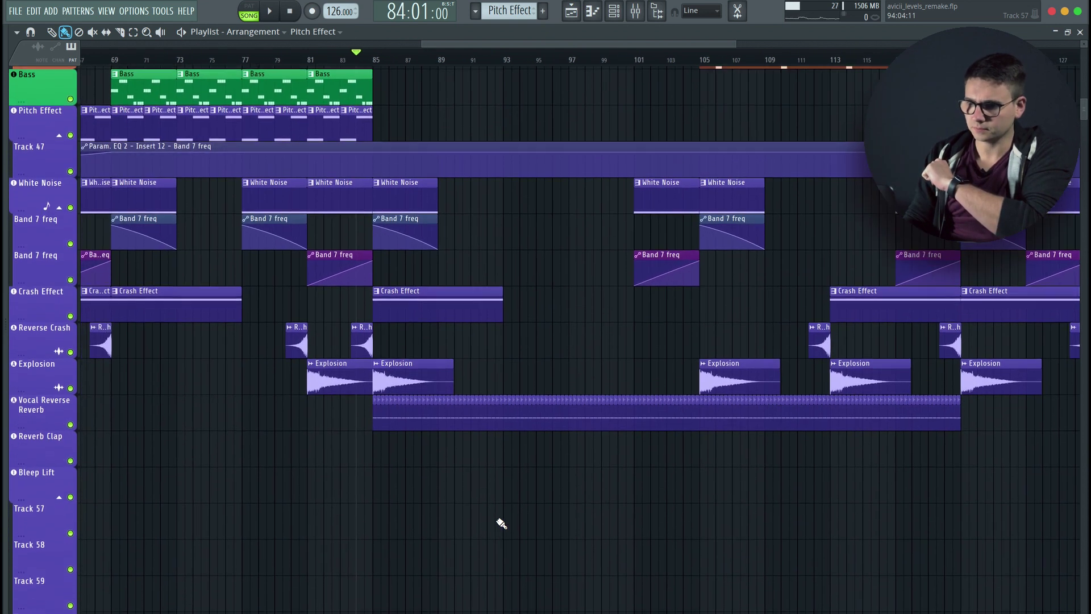
{"action": "scroll", "coordinate": [501, 522], "scroll_direction": "up", "scroll_amount": 2, "text": "ctrl"}
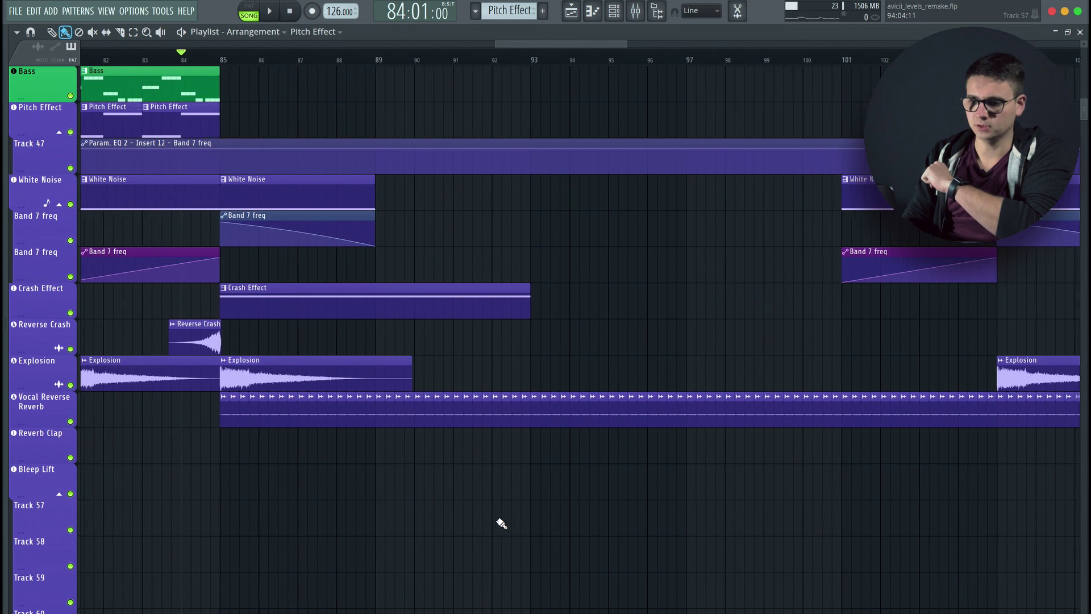
{"action": "scroll", "coordinate": [238, 418], "scroll_direction": "up", "scroll_amount": 5, "text": "ctrl"}
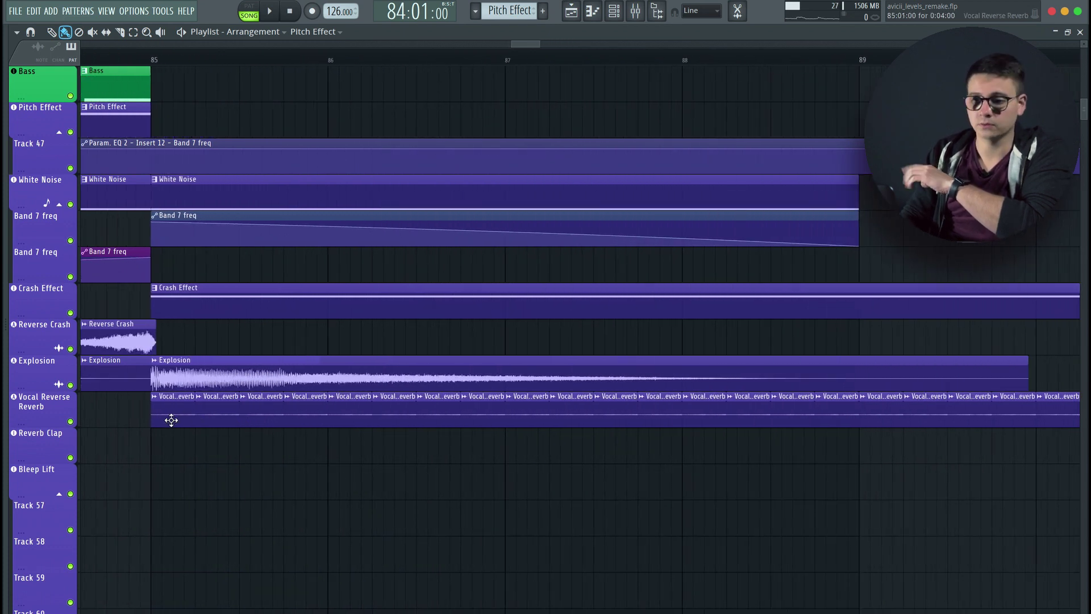
{"action": "scroll", "coordinate": [344, 456], "scroll_direction": "down", "scroll_amount": 3, "text": "ctrl"}
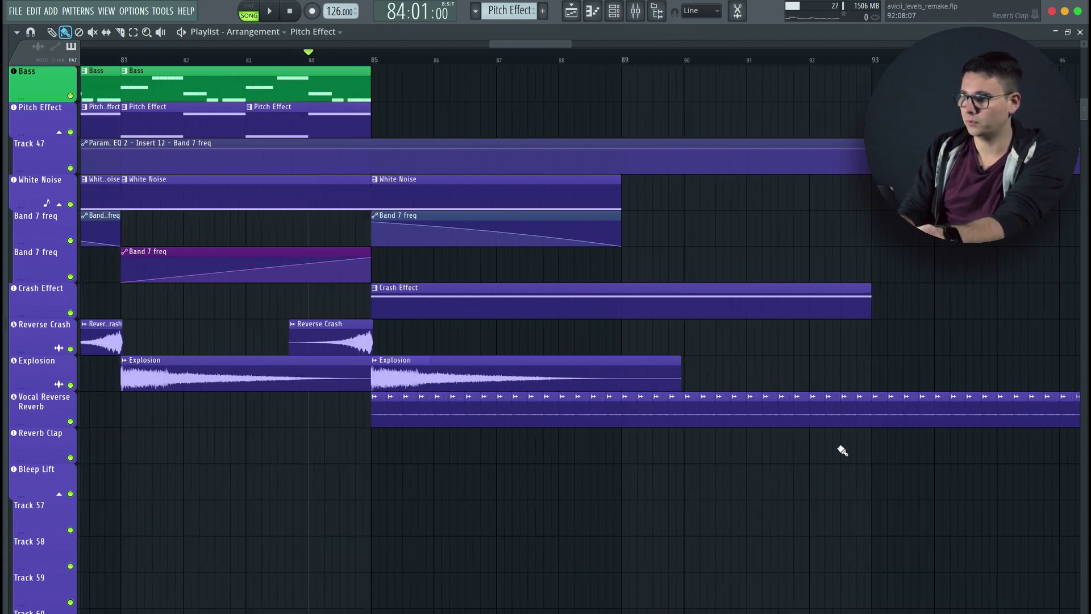
Play the arrangement from bar 85, solo the Vocal Reverse Reverb track to hear it alone, and turn its solo off.
{"action": "scroll", "coordinate": [840, 449], "scroll_direction": "down", "scroll_amount": 5}
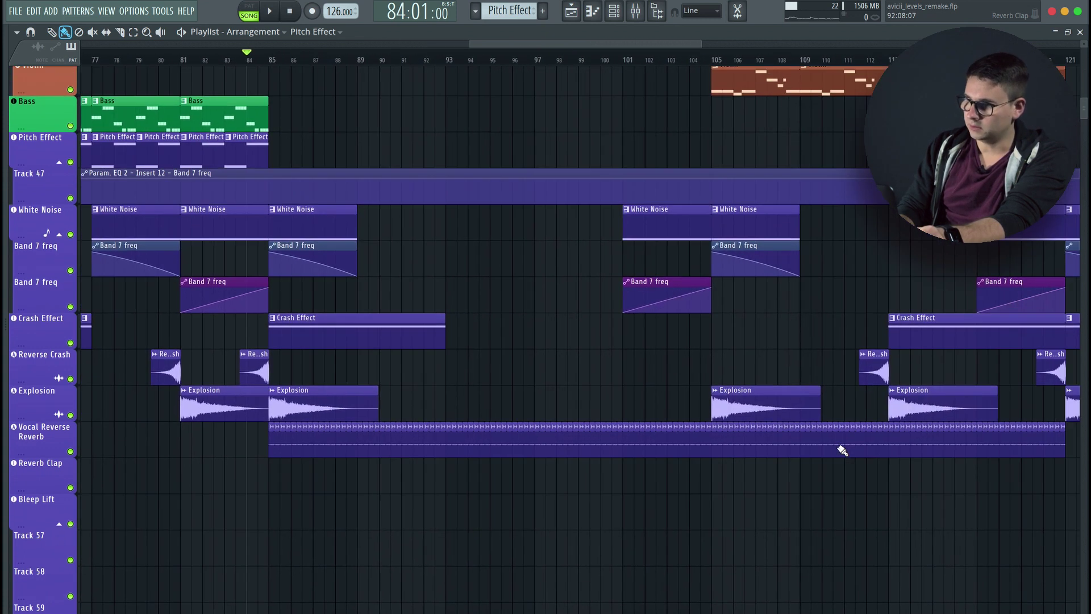
{"action": "scroll", "coordinate": [894, 481], "scroll_direction": "right", "scroll_amount": 5}
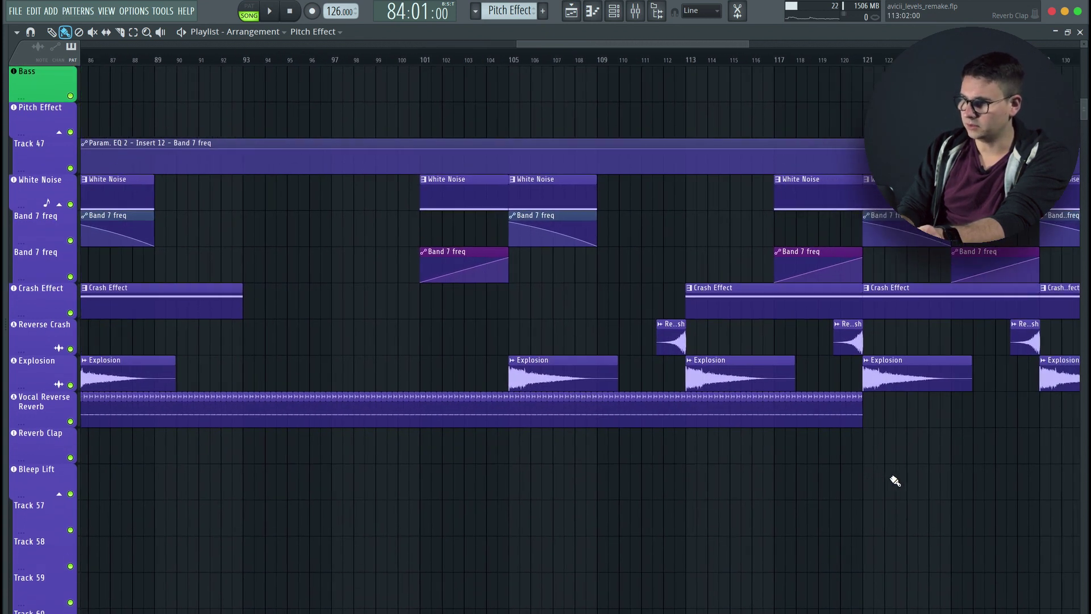
{"action": "scroll", "coordinate": [895, 480], "scroll_direction": "up", "scroll_amount": 5}
{"action": "scroll", "coordinate": [894, 481], "scroll_direction": "down", "scroll_amount": 8}
{"action": "scroll", "coordinate": [895, 481], "scroll_direction": "left", "scroll_amount": 5}
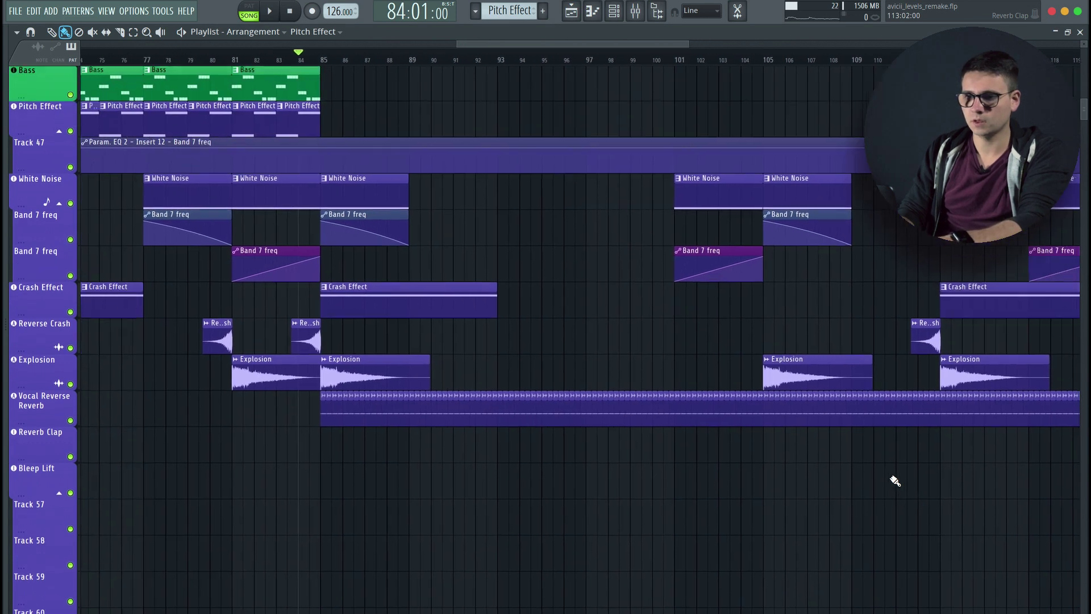
{"action": "left_click", "coordinate": [328, 61]}
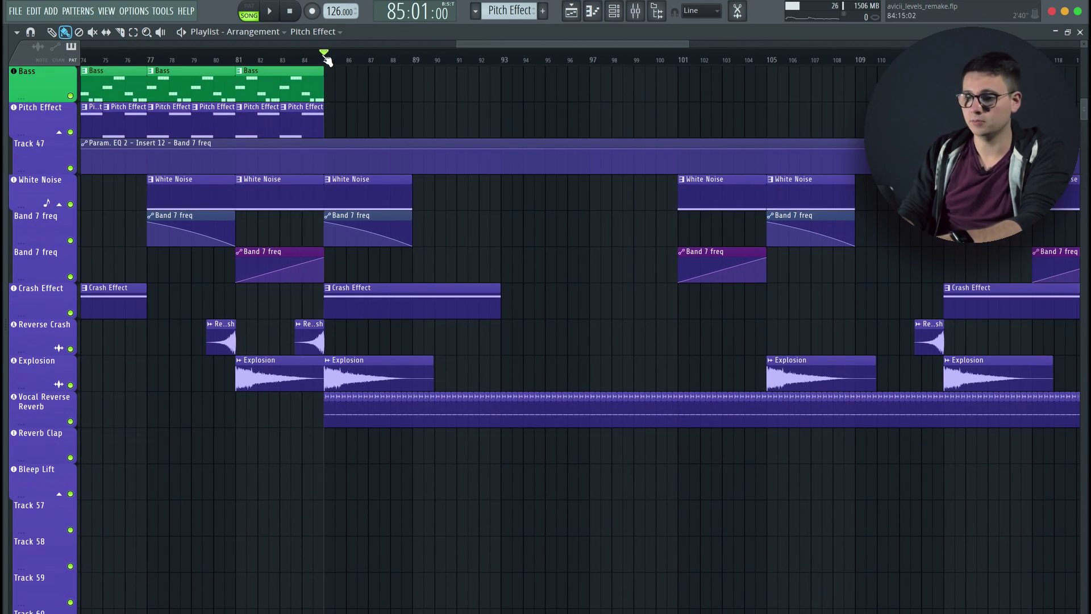
{"action": "key", "text": "space"}
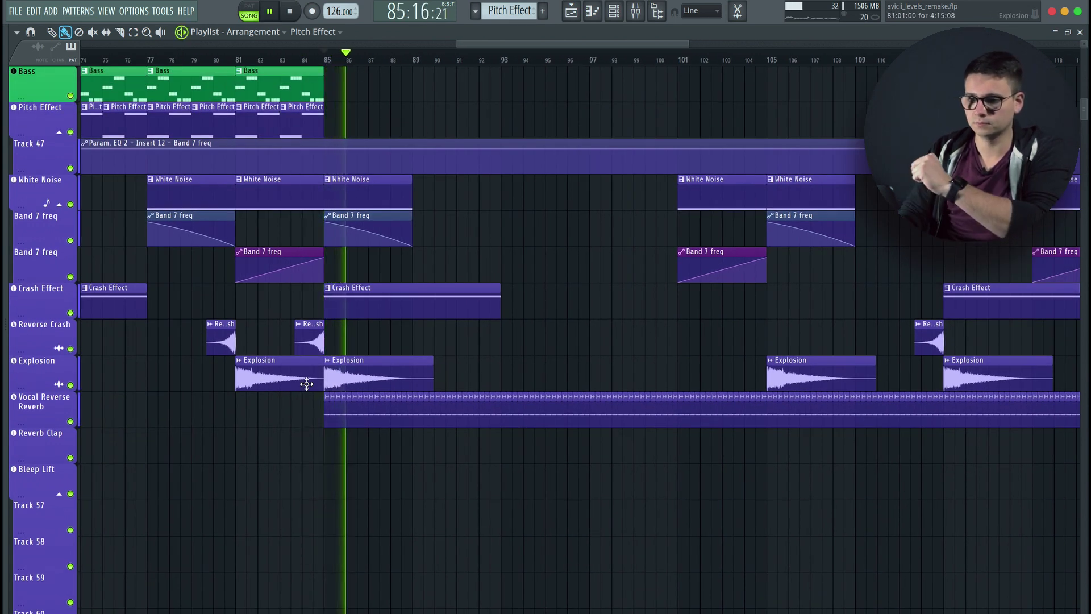
{"action": "right_click", "coordinate": [70, 422]}
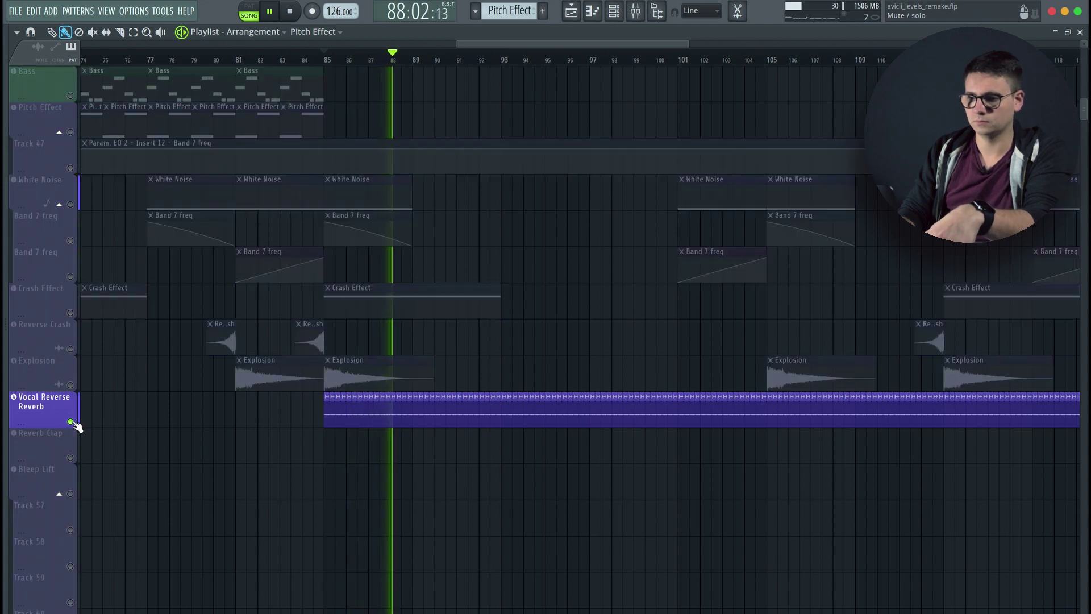
{"action": "right_click", "coordinate": [70, 421]}
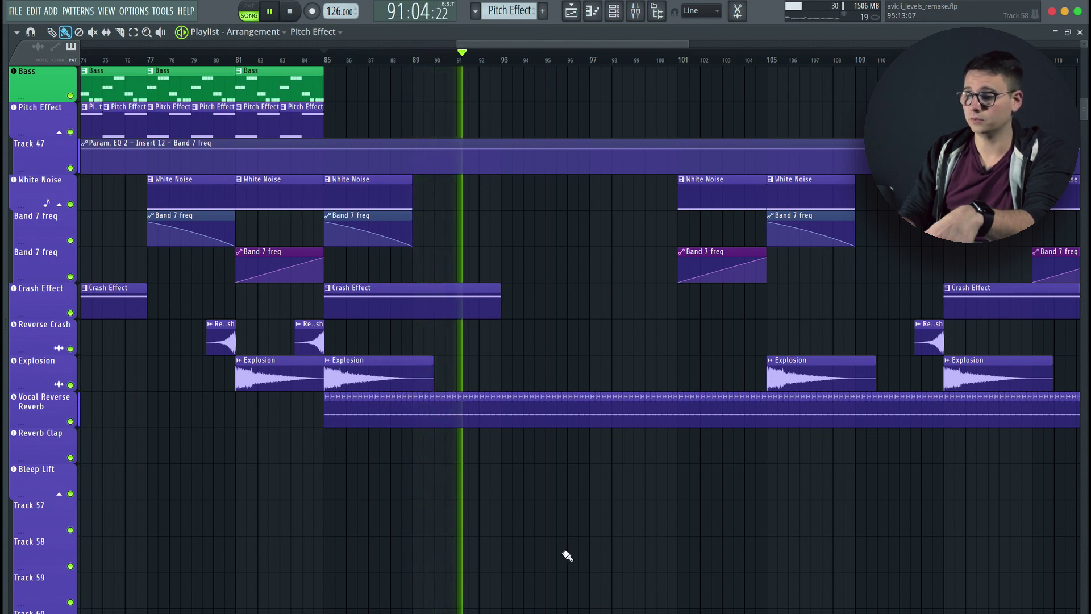
Find the Pad clips in the playlist, stop playback, and set the song position to bar 89.
{"action": "scroll", "coordinate": [564, 555], "scroll_direction": "right", "scroll_amount": 3}
{"action": "scroll", "coordinate": [565, 555], "scroll_direction": "up", "scroll_amount": 2}
{"action": "scroll", "coordinate": [564, 555], "scroll_direction": "up", "scroll_amount": 5}
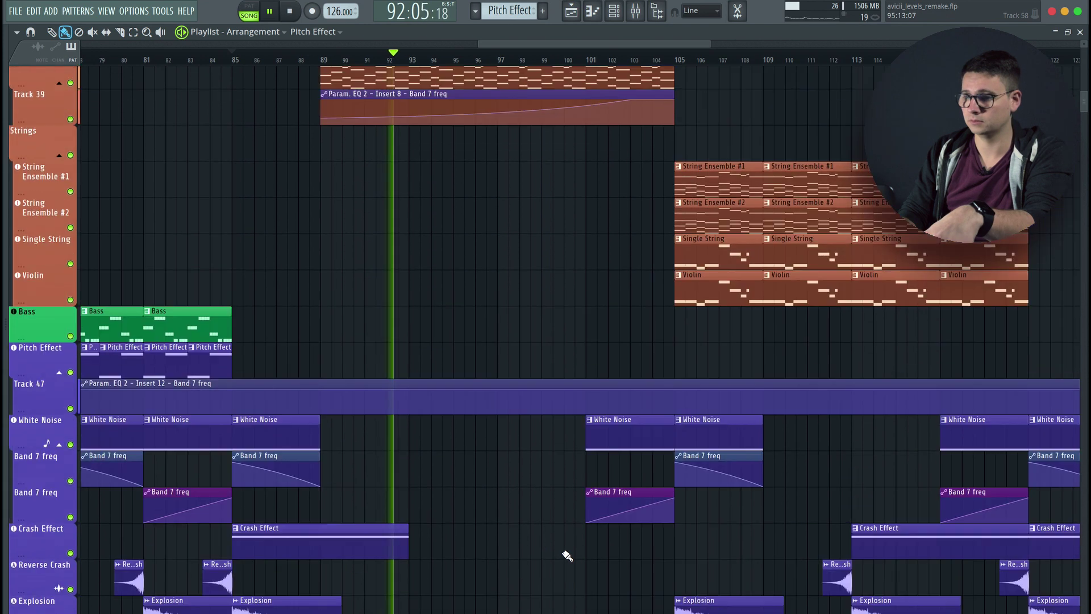
{"action": "scroll", "coordinate": [565, 555], "scroll_direction": "up", "scroll_amount": 4}
{"action": "key", "text": "space"}
{"action": "scroll", "coordinate": [498, 306], "scroll_direction": "left", "scroll_amount": 2}
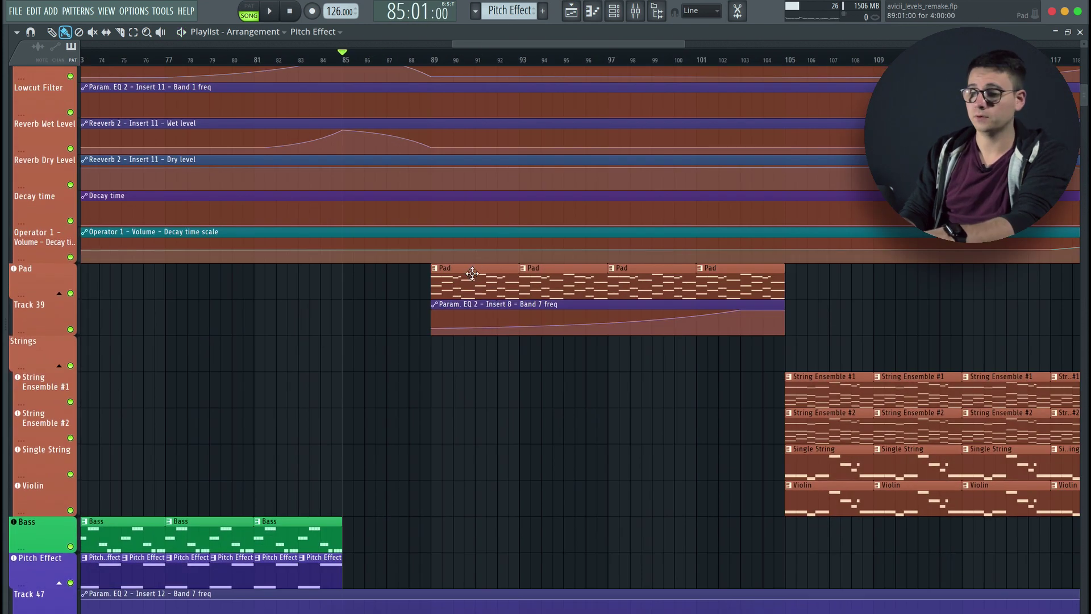
{"action": "left_click", "coordinate": [430, 61]}
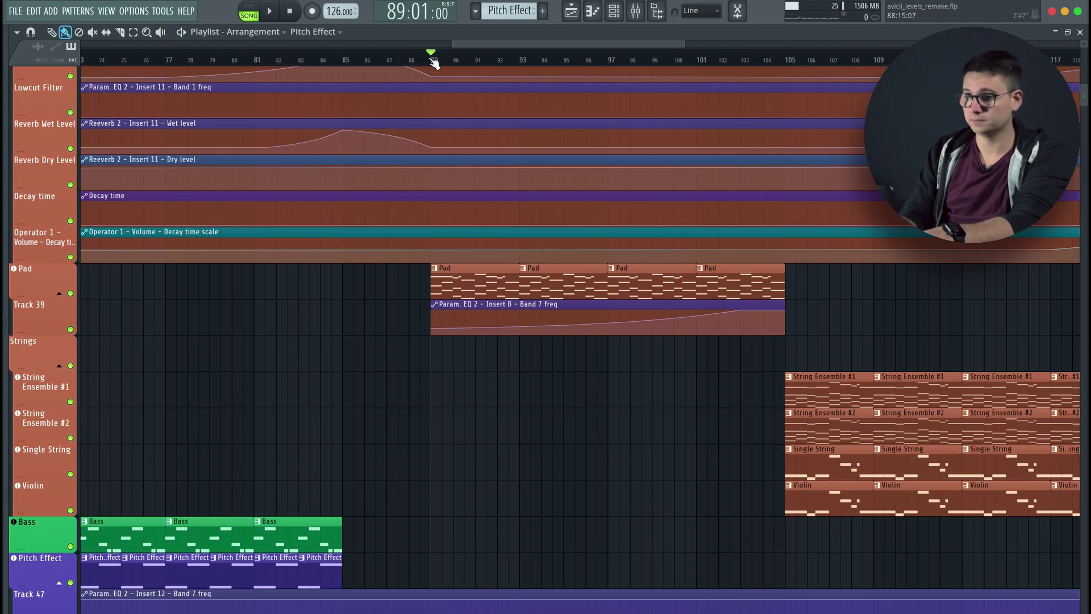
Examine the Pad pattern's notes in the piano roll, play them in pattern mode, and close the piano roll.
{"action": "double_click", "coordinate": [471, 273]}
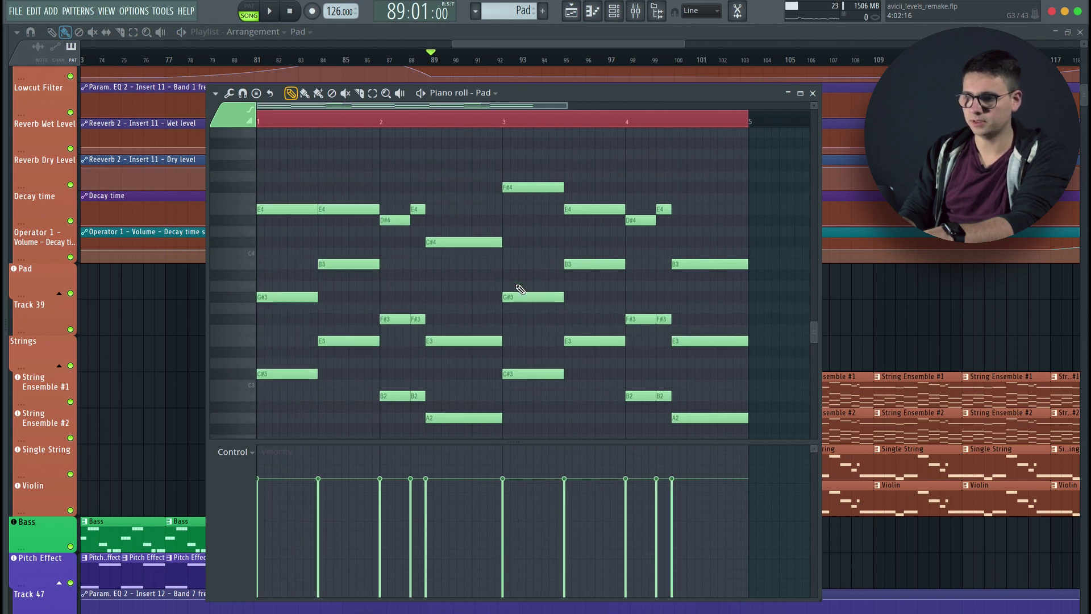
{"action": "scroll", "coordinate": [520, 288], "scroll_direction": "down", "scroll_amount": 2}
{"action": "scroll", "coordinate": [583, 362], "scroll_direction": "up", "scroll_amount": 1}
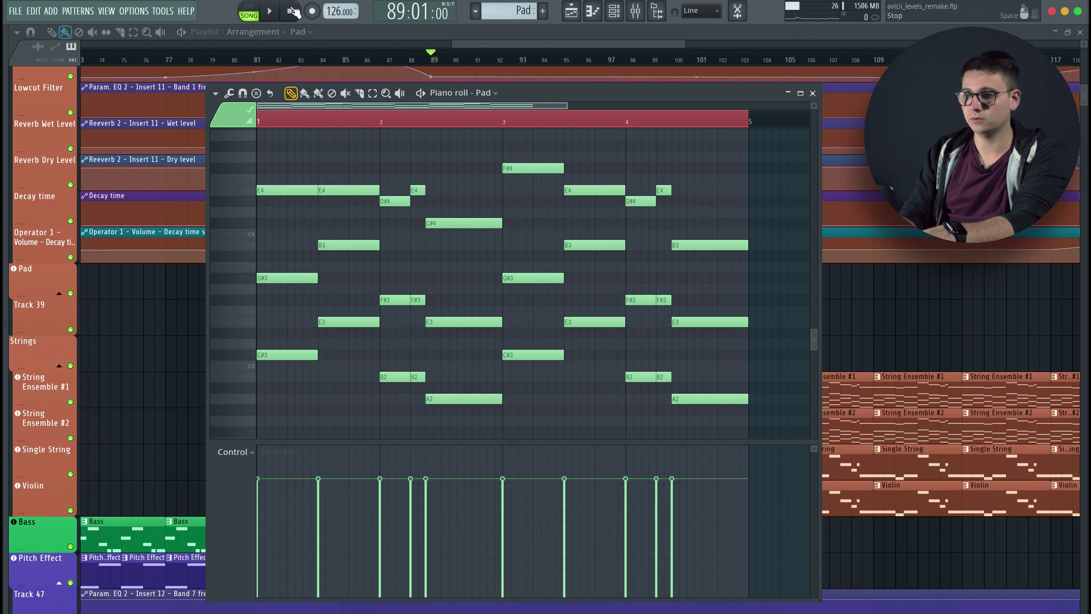
{"action": "left_click", "coordinate": [250, 8]}
{"action": "key", "text": "space"}
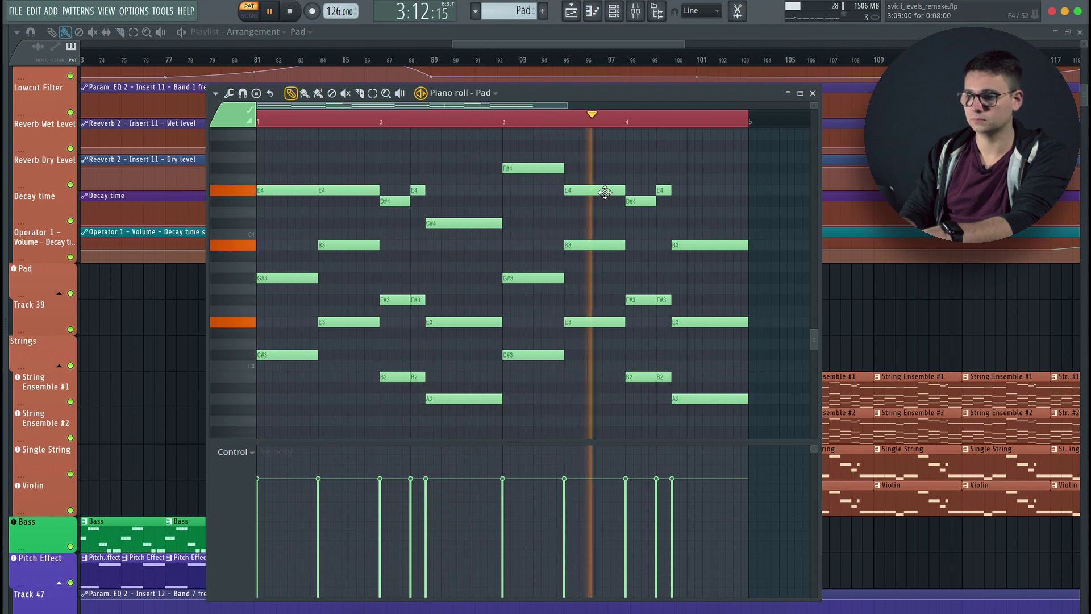
{"action": "left_click", "coordinate": [813, 94]}
{"action": "key", "text": "space"}
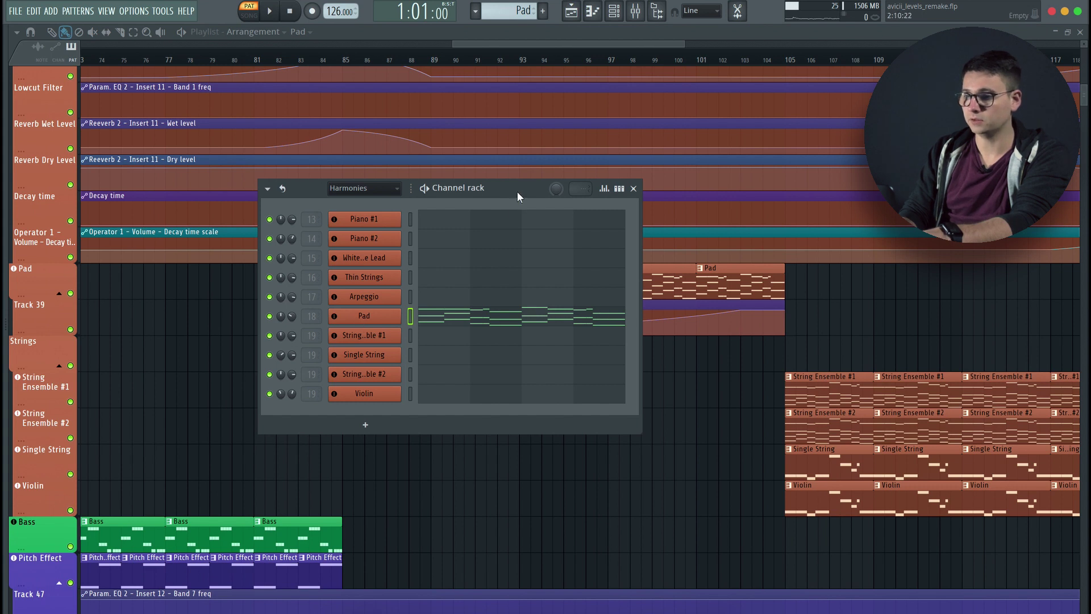
Move the channel rack clear of the Pad clips' start and open the Pad channel's synth to view operator 1.
{"action": "left_click_drag", "start_coordinate": [518, 195], "coordinate": [668, 359]}
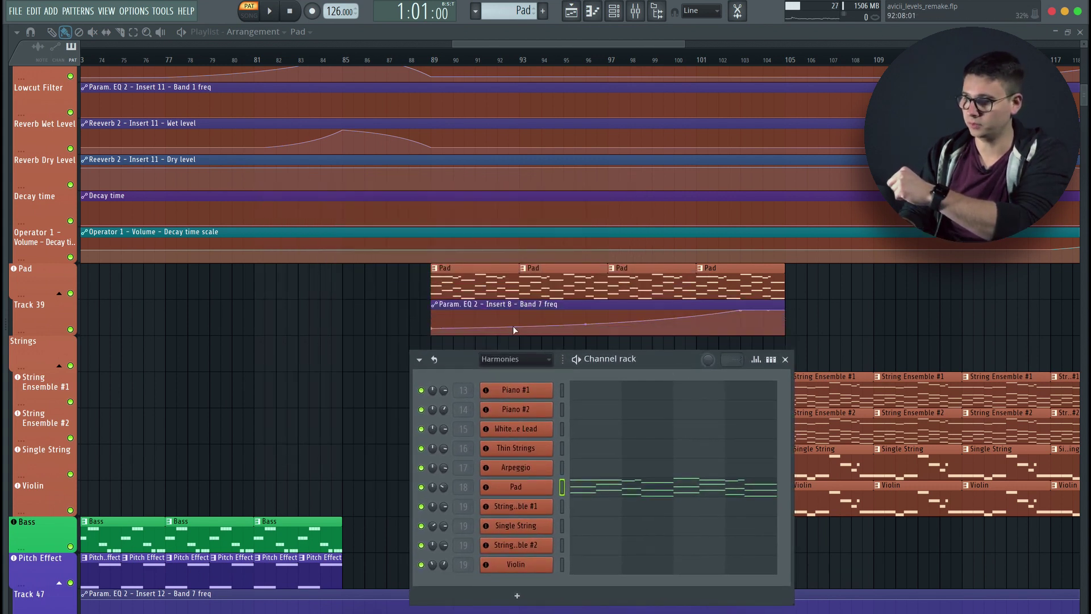
{"action": "left_click_drag", "start_coordinate": [662, 362], "coordinate": [664, 267]}
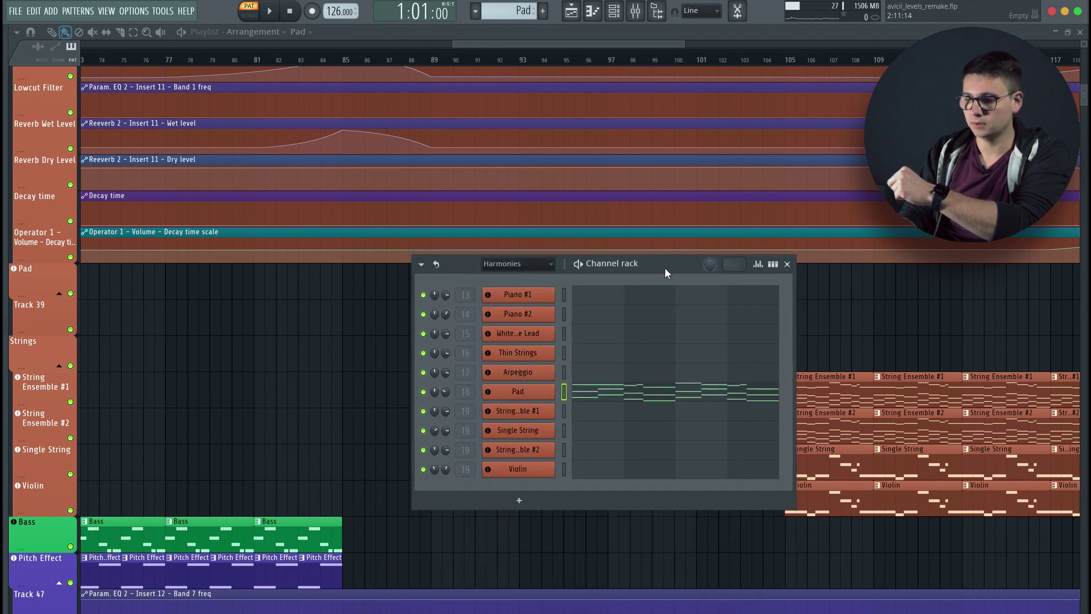
{"action": "left_click", "coordinate": [520, 394]}
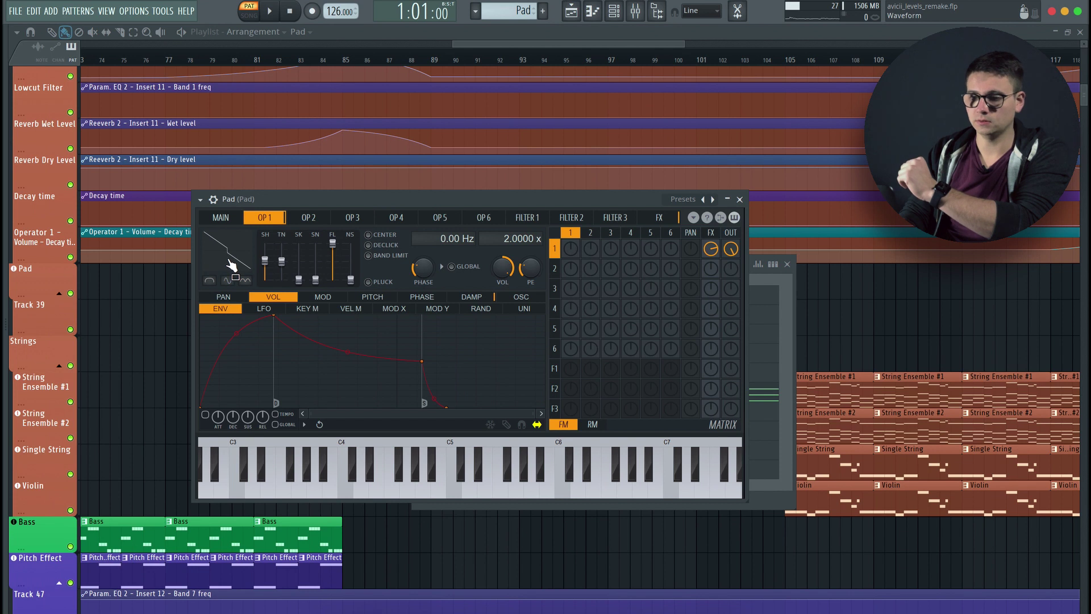
Play the arrangement in song mode, jump to bar 103 near the Pad's end, and find the Strings clips from bar 105.
{"action": "key", "text": "space"}
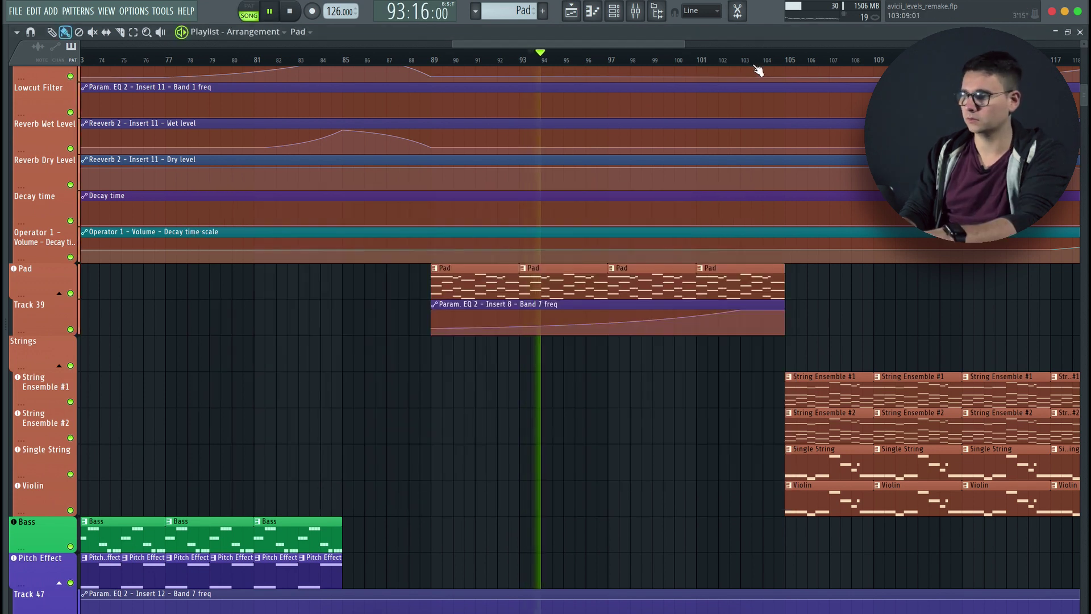
{"action": "left_click", "coordinate": [759, 59]}
{"action": "scroll", "coordinate": [673, 307], "scroll_direction": "right", "scroll_amount": 8}
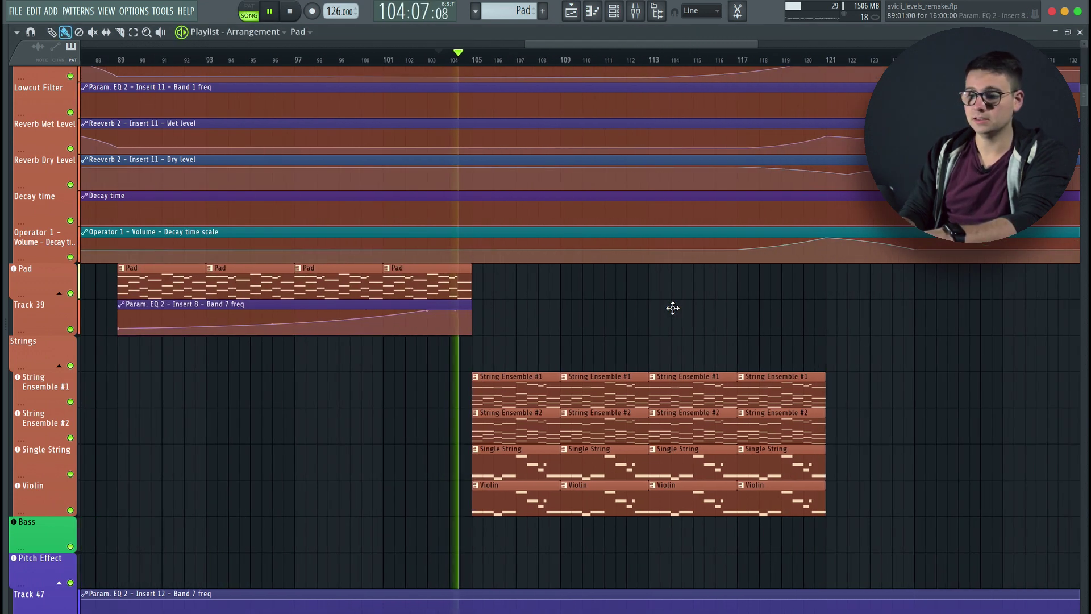
{"action": "scroll", "coordinate": [672, 308], "scroll_direction": "down", "scroll_amount": 1}
{"action": "scroll", "coordinate": [673, 307], "scroll_direction": "right", "scroll_amount": 3}
{"action": "scroll", "coordinate": [673, 307], "scroll_direction": "down", "scroll_amount": 1}
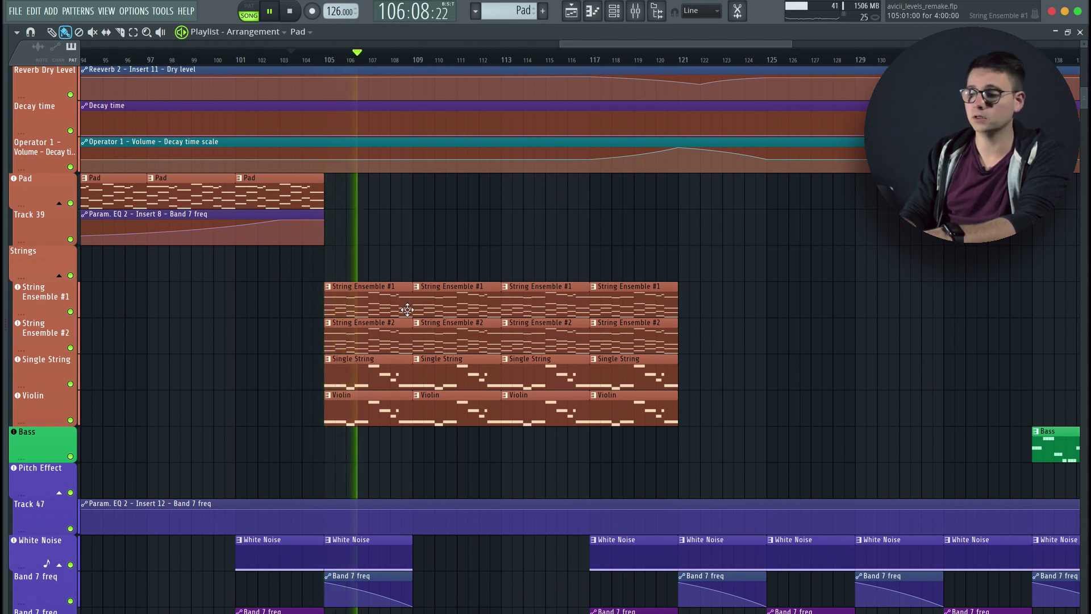
{"action": "scroll", "coordinate": [390, 307], "scroll_direction": "down", "scroll_amount": 2}
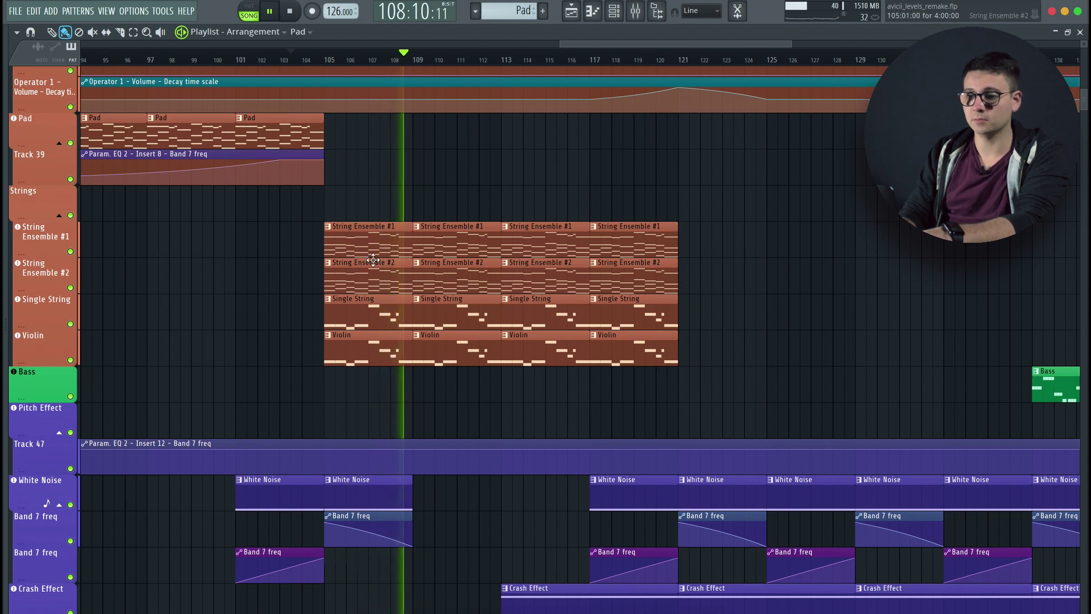
Stop playback and examine the String Ensemble #1 pattern's notes in the piano roll, closing it when finished.
{"action": "double_click", "coordinate": [381, 244]}
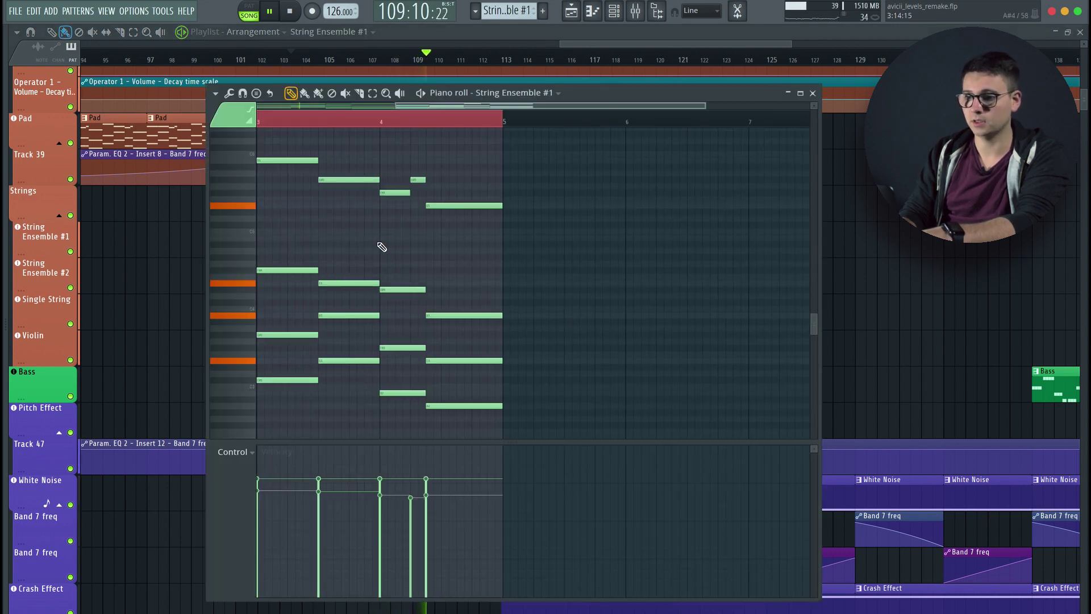
{"action": "left_click", "coordinate": [813, 93]}
{"action": "key", "text": "space"}
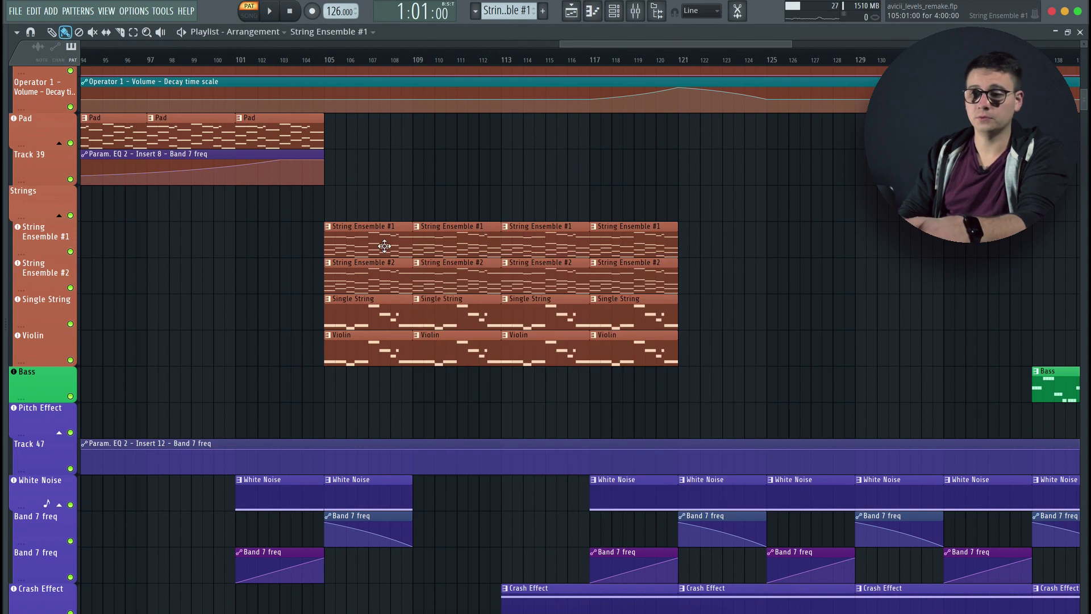
{"action": "double_click", "coordinate": [384, 245]}
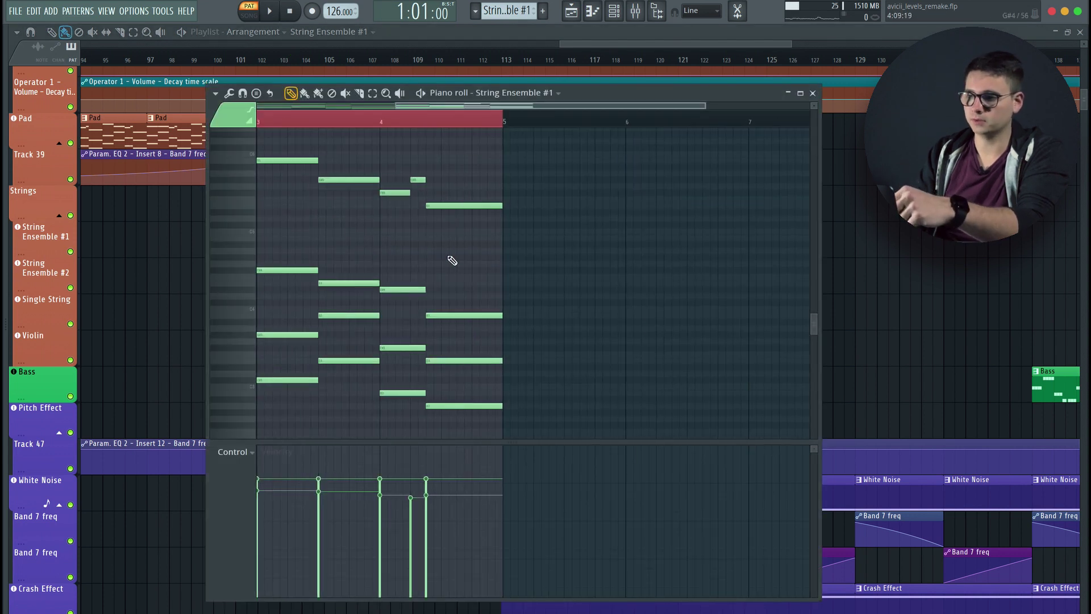
{"action": "left_click", "coordinate": [812, 93]}
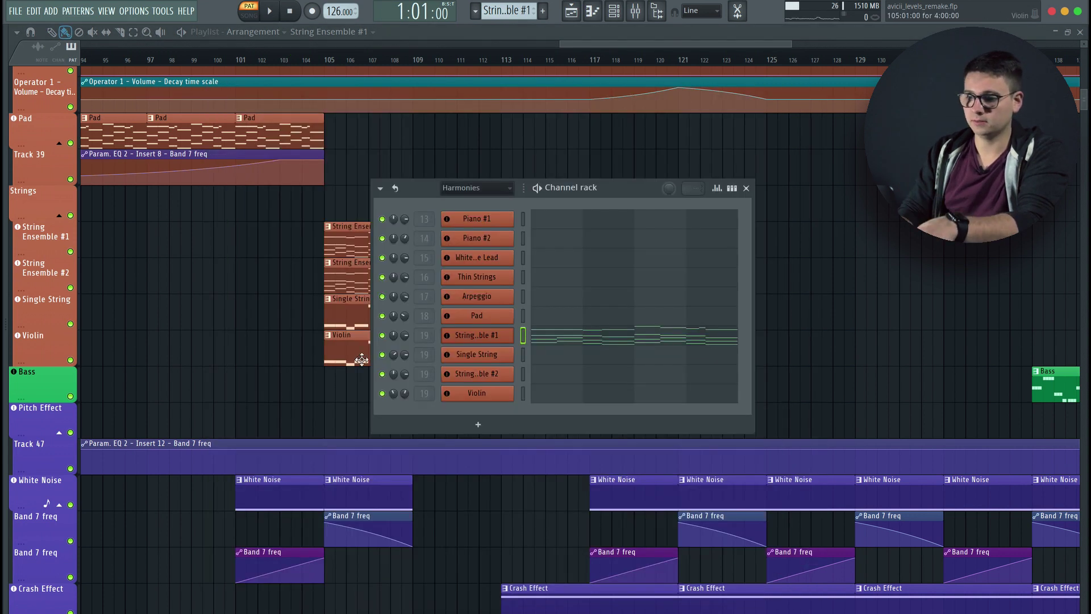
View the String Ensemble #1 channel's sampler settings, check the Orchestral packs in the browser, and hide the browser and sampler.
{"action": "left_click", "coordinate": [483, 338]}
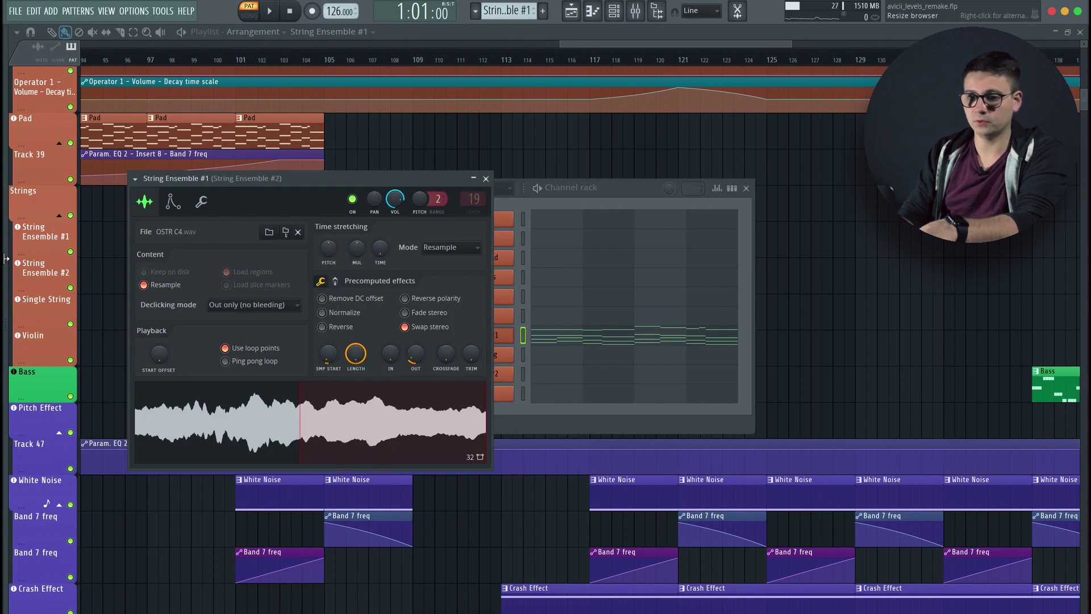
{"action": "left_click_drag", "start_coordinate": [7, 258], "coordinate": [215, 230]}
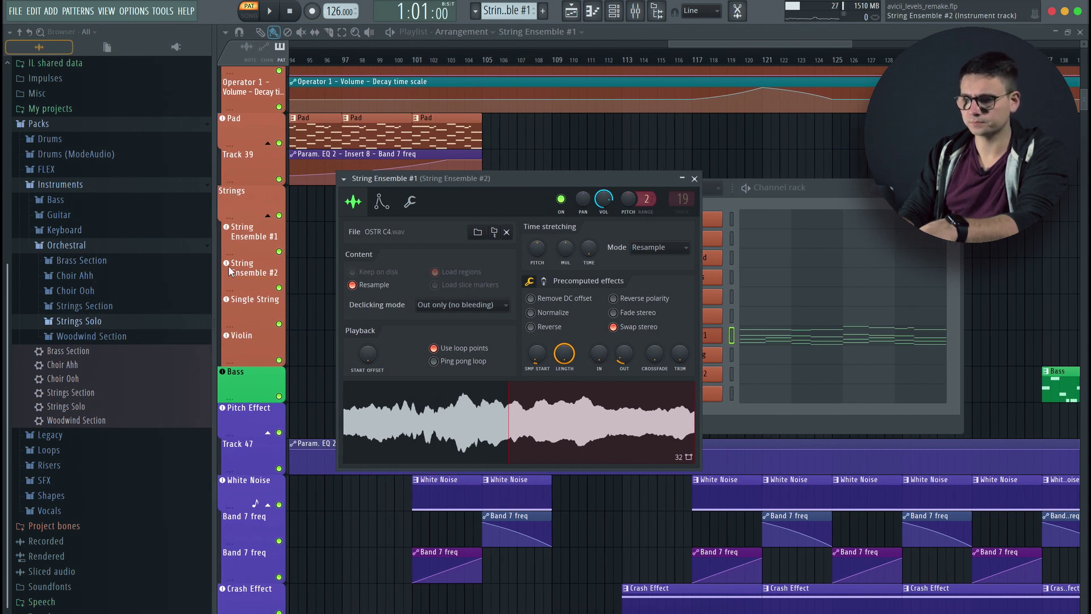
{"action": "left_click_drag", "start_coordinate": [215, 266], "coordinate": [40, 255]}
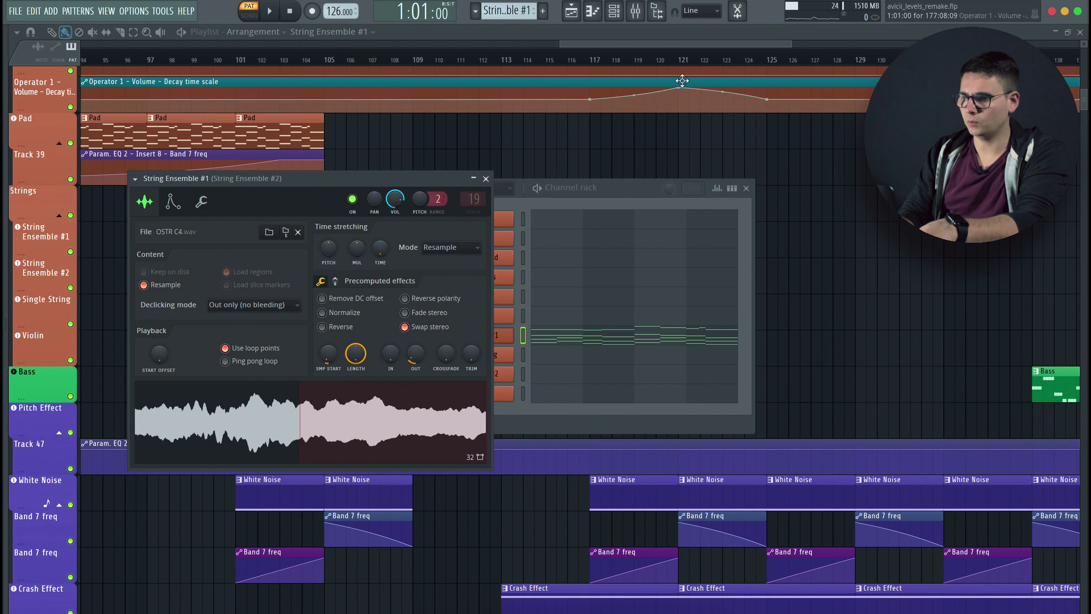
{"action": "left_click", "coordinate": [677, 39]}
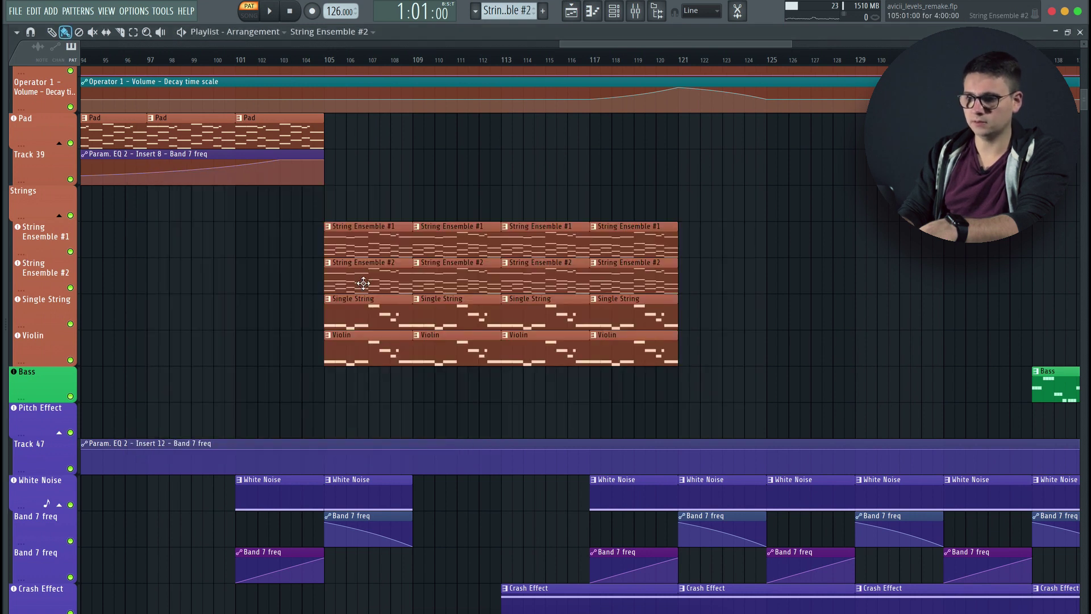
Check the String Ensemble #2 notes, play the pattern, and view its FLEX preset All Strings Sustain before closing the synth.
{"action": "double_click", "coordinate": [363, 283]}
{"action": "left_click", "coordinate": [813, 93]}
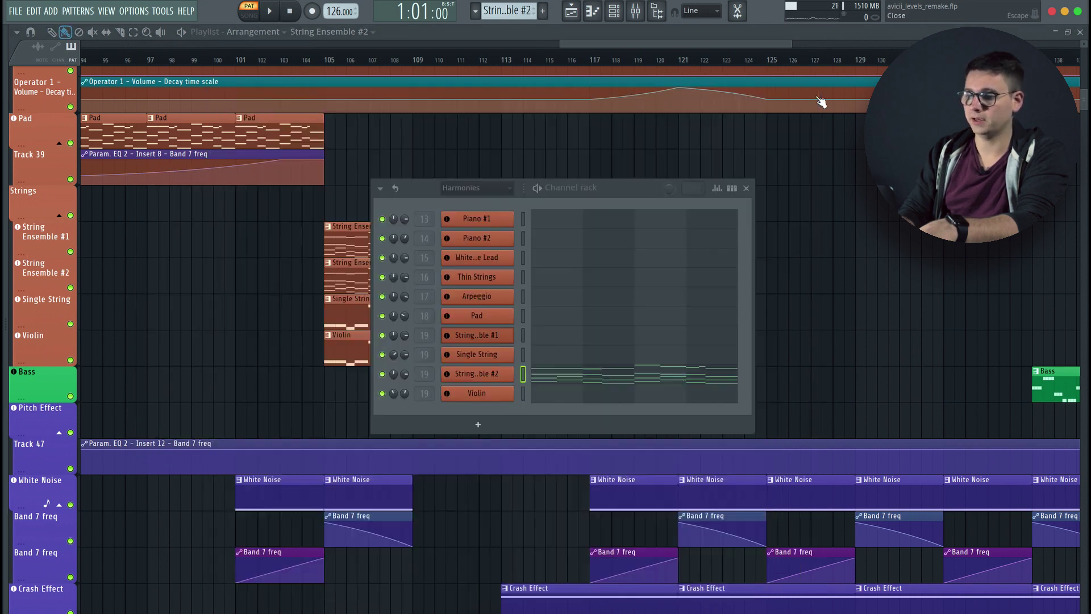
{"action": "key", "text": "space"}
{"action": "left_click", "coordinate": [488, 371]}
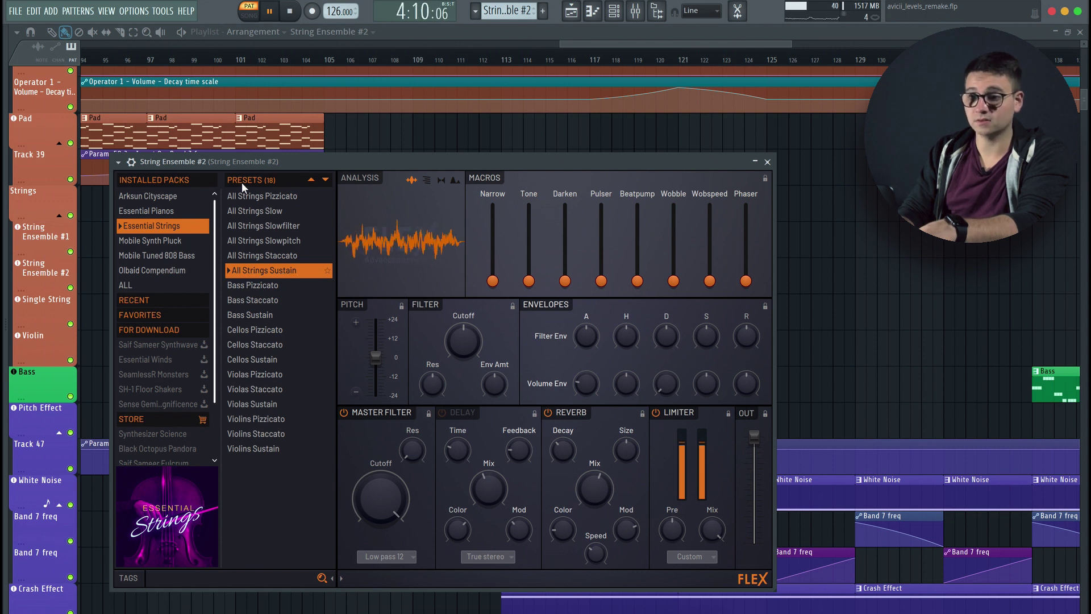
{"action": "left_click", "coordinate": [767, 162]}
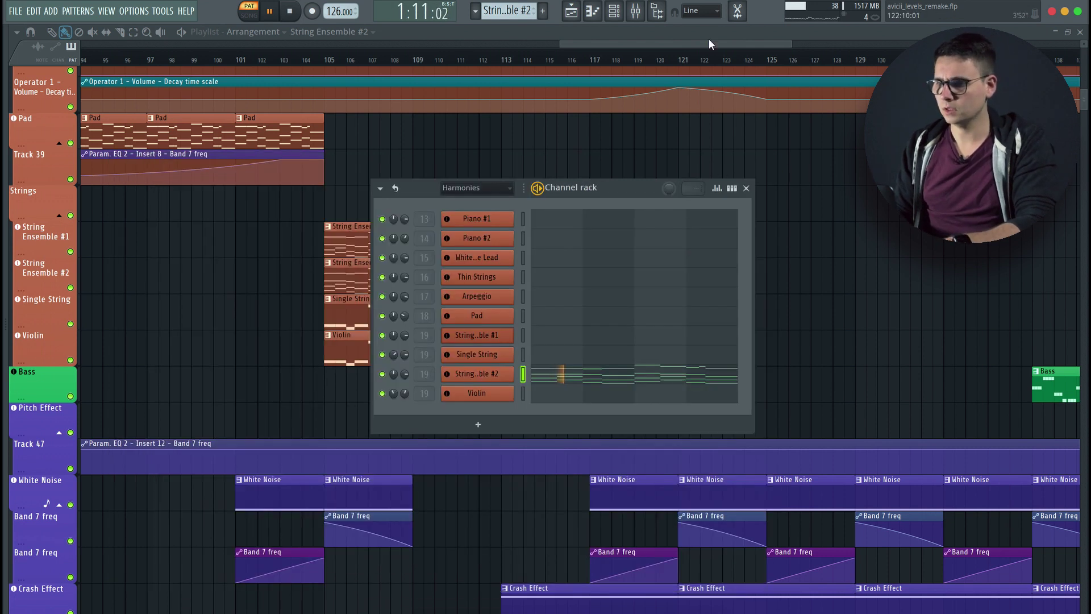
Check the Single String pattern's notes in the piano roll, and view its channel's sampler settings before closing them.
{"action": "key", "text": "F6"}
{"action": "double_click", "coordinate": [370, 314]}
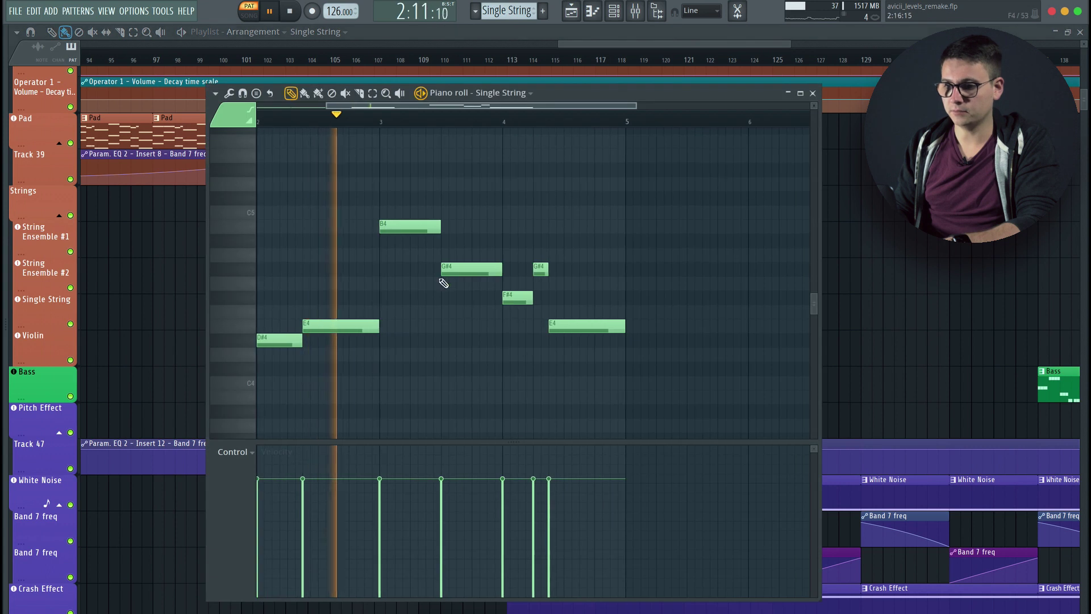
{"action": "left_click", "coordinate": [820, 95]}
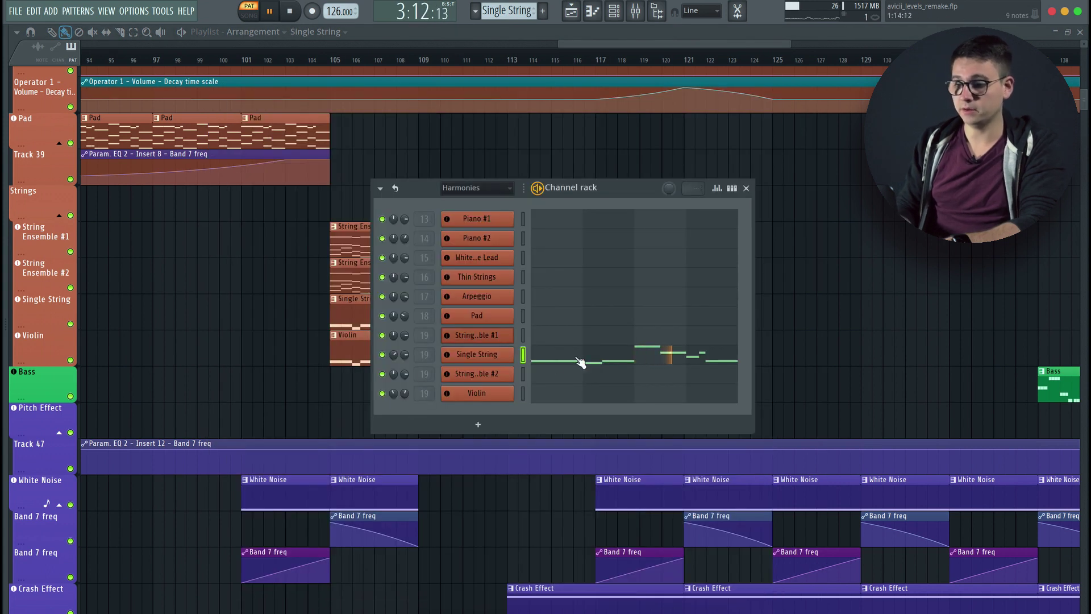
{"action": "left_click", "coordinate": [504, 356]}
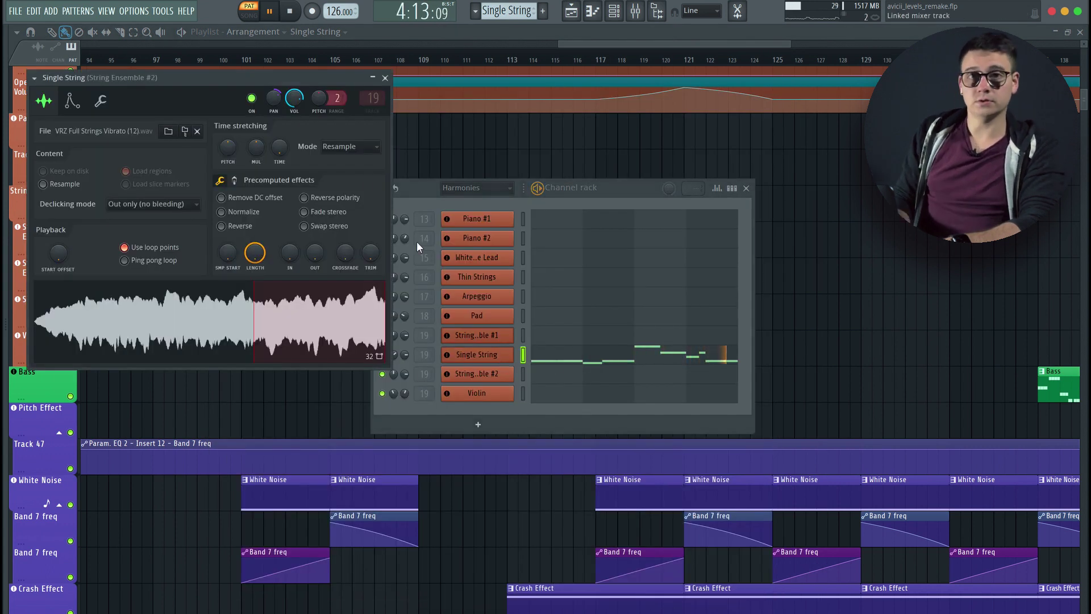
{"action": "left_click", "coordinate": [385, 79]}
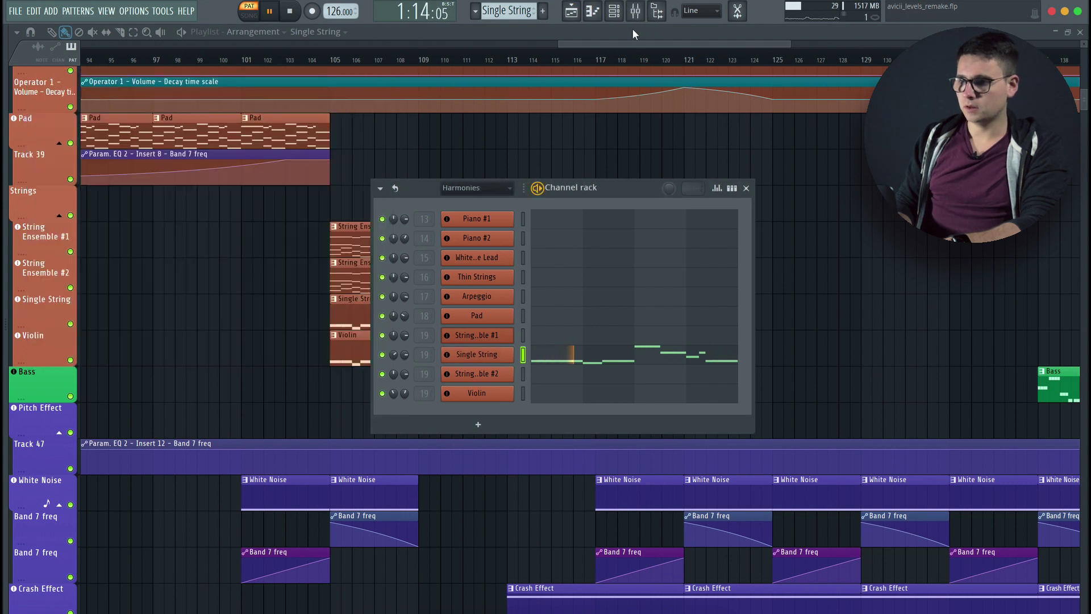
Check the Violin pattern's notes and its channel's instrument, and close them along with the channel rack.
{"action": "key", "text": "F6"}
{"action": "double_click", "coordinate": [368, 344]}
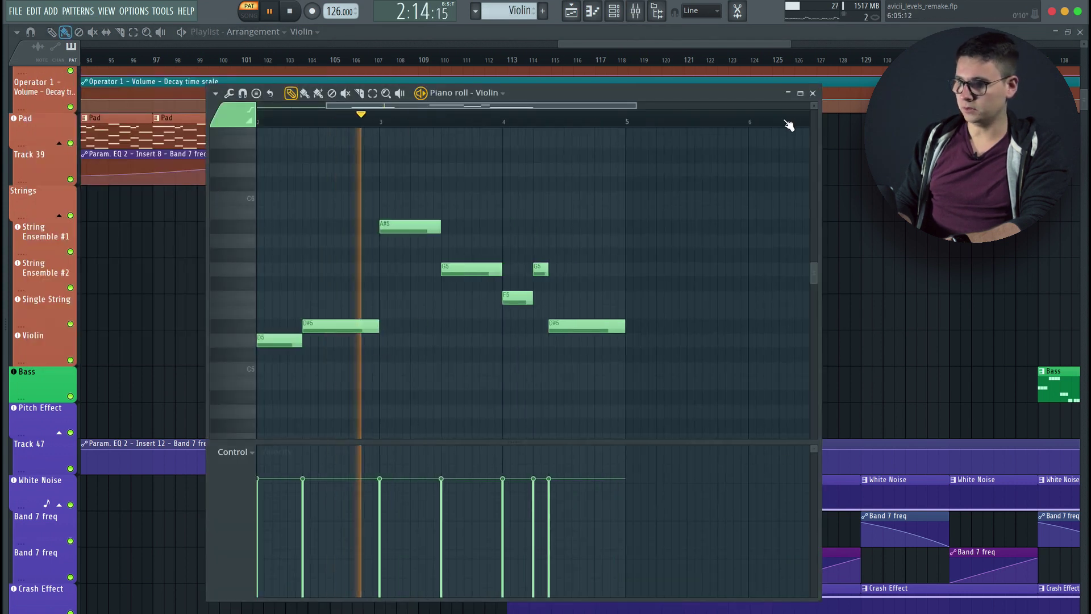
{"action": "left_click", "coordinate": [816, 95]}
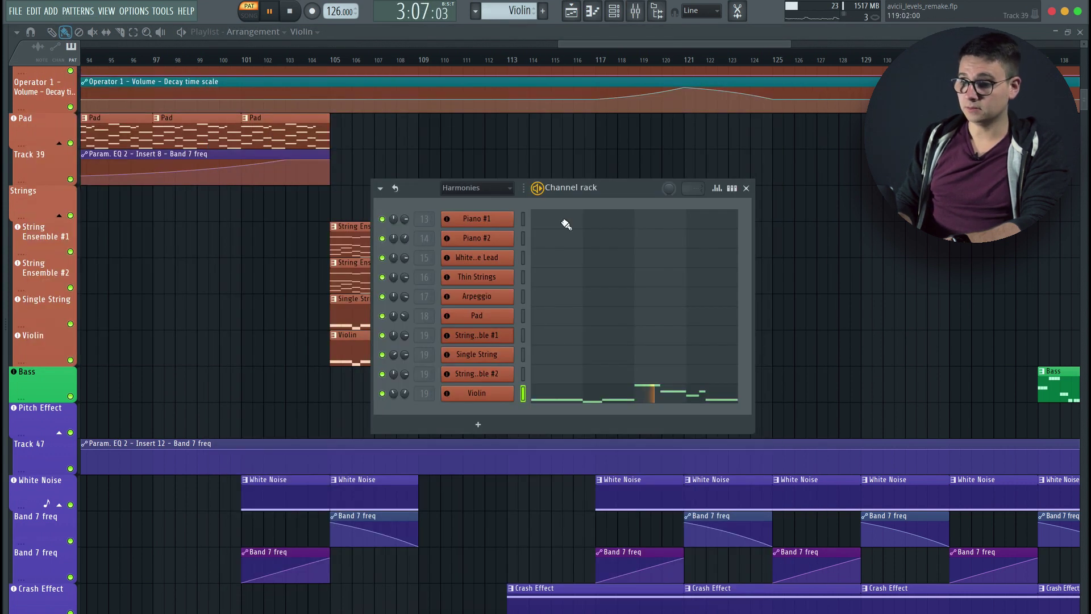
{"action": "left_click", "coordinate": [497, 397]}
{"action": "left_click", "coordinate": [402, 94]}
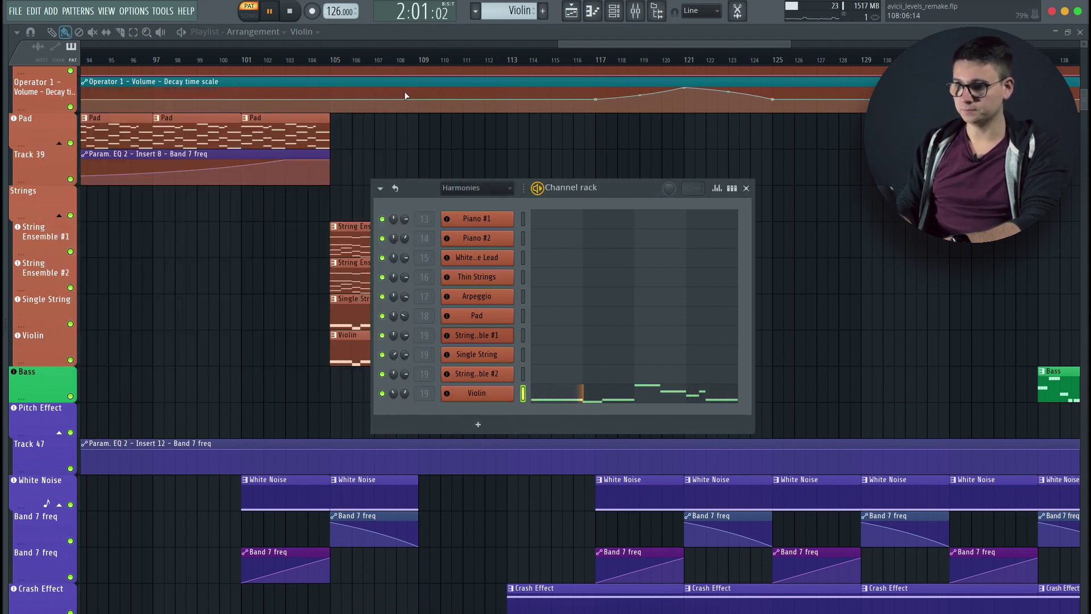
{"action": "key", "text": "F6"}
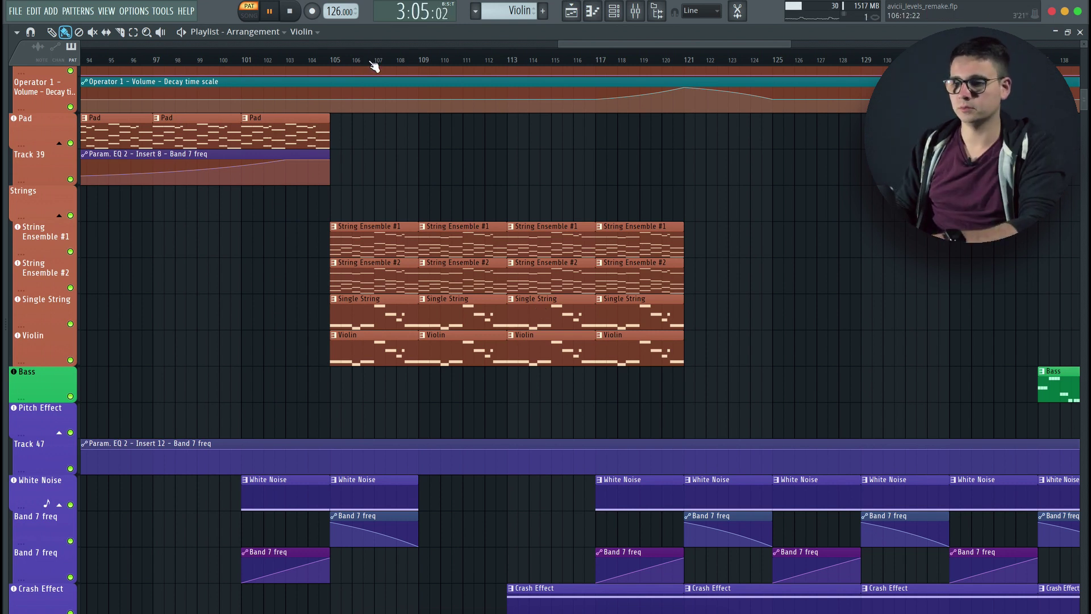
Play the arrangement from about bar 105, muting and unmuting String Ensemble #2 and String Ensemble #1 in turn to compare.
{"action": "left_click", "coordinate": [329, 63]}
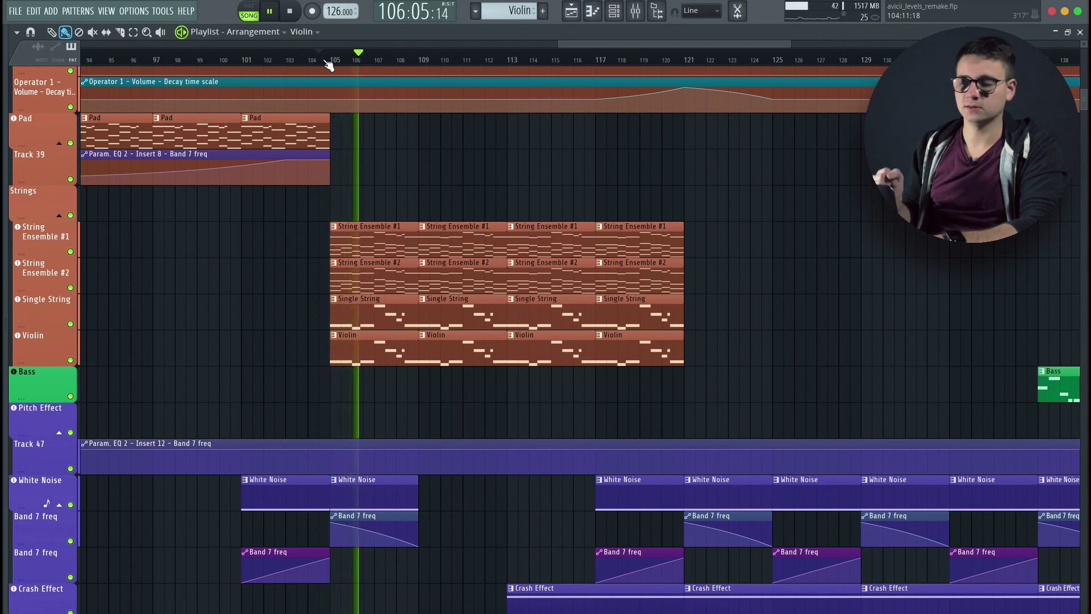
{"action": "left_click", "coordinate": [70, 287]}
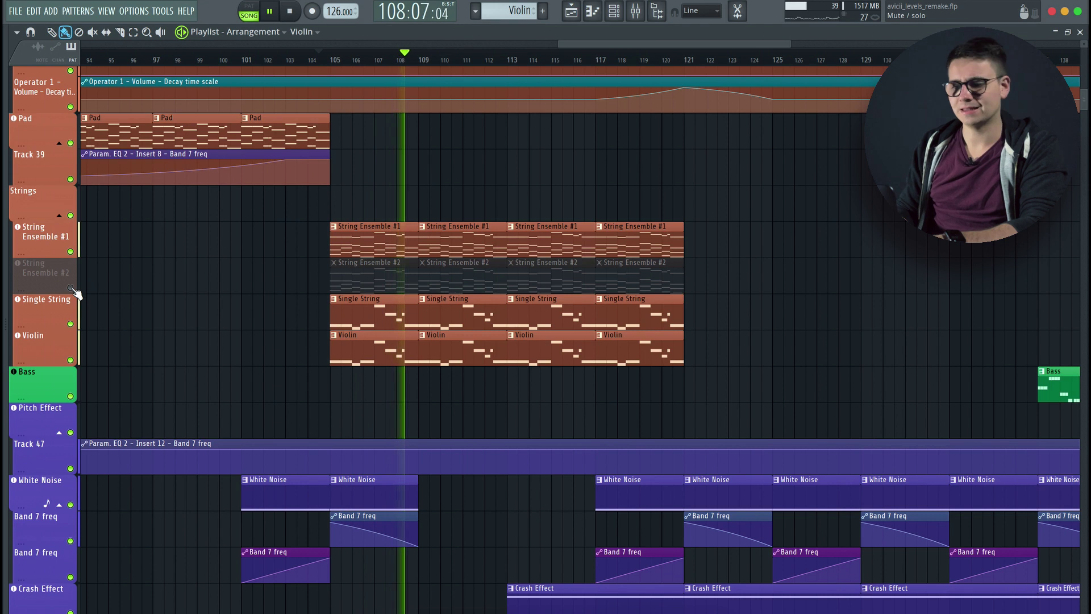
{"action": "left_click", "coordinate": [70, 287]}
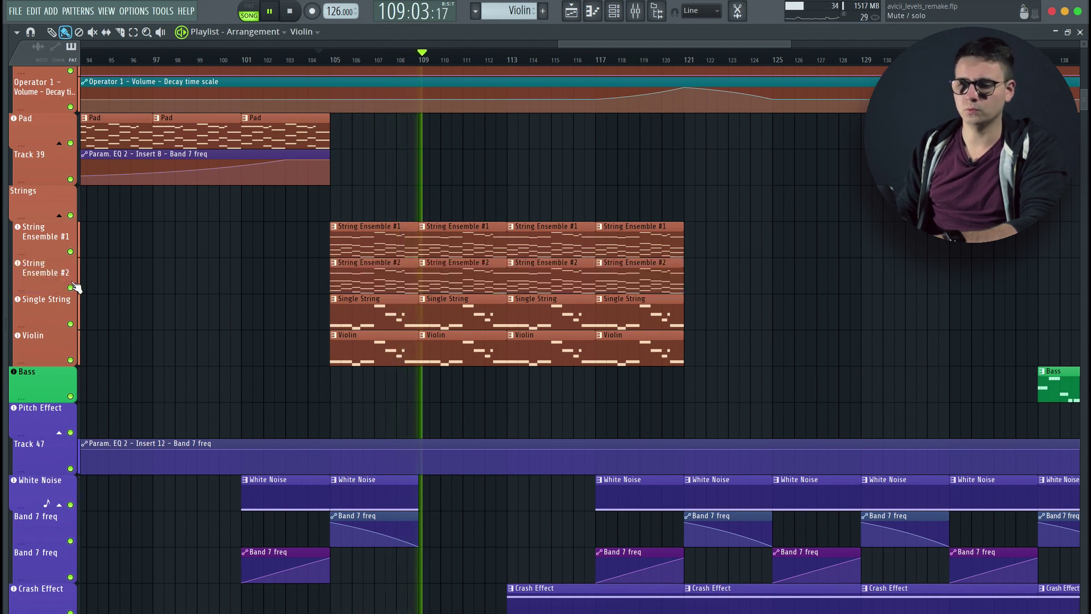
{"action": "left_click", "coordinate": [70, 252]}
{"action": "left_click", "coordinate": [70, 252]}
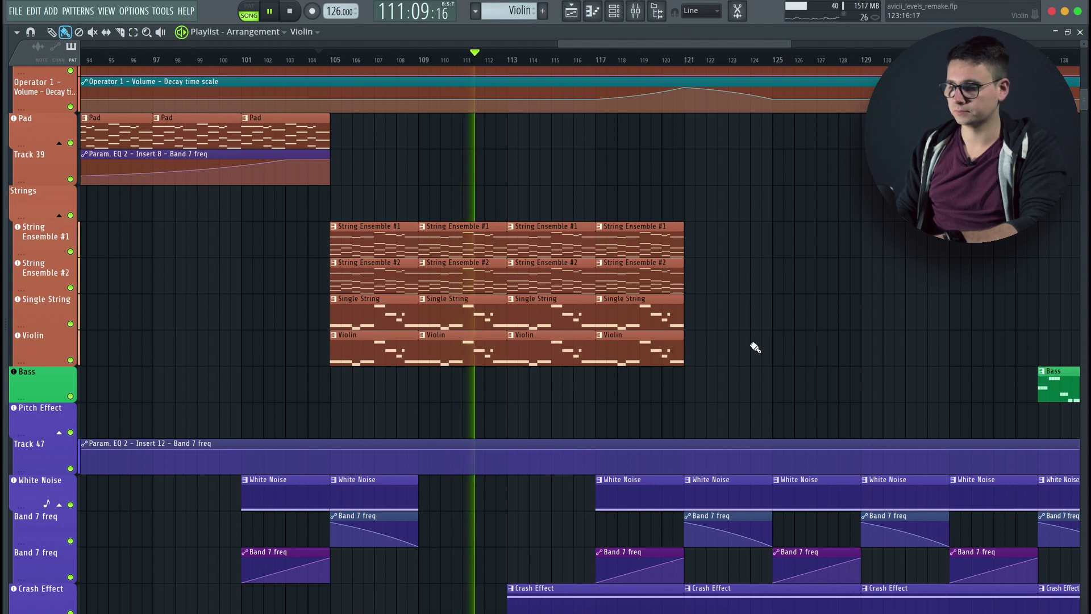
Stop playback to survey the tracks around bar 121, and resume from bar 112 while viewing the Arpeggio and Thin Strings automation.
{"action": "key", "text": "space"}
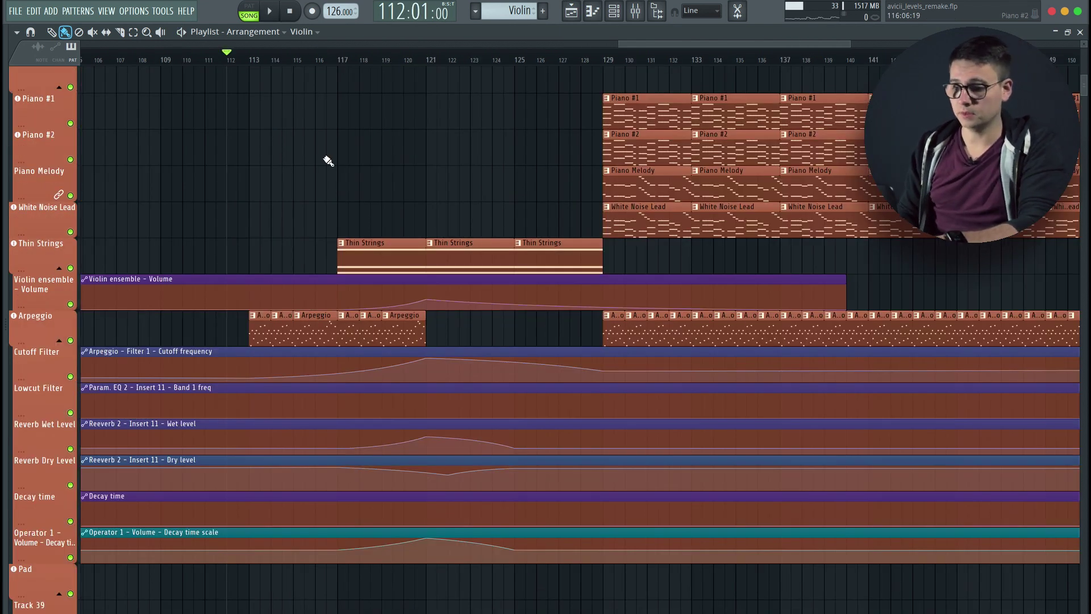
{"action": "scroll", "coordinate": [329, 161], "scroll_direction": "up", "scroll_amount": 5}
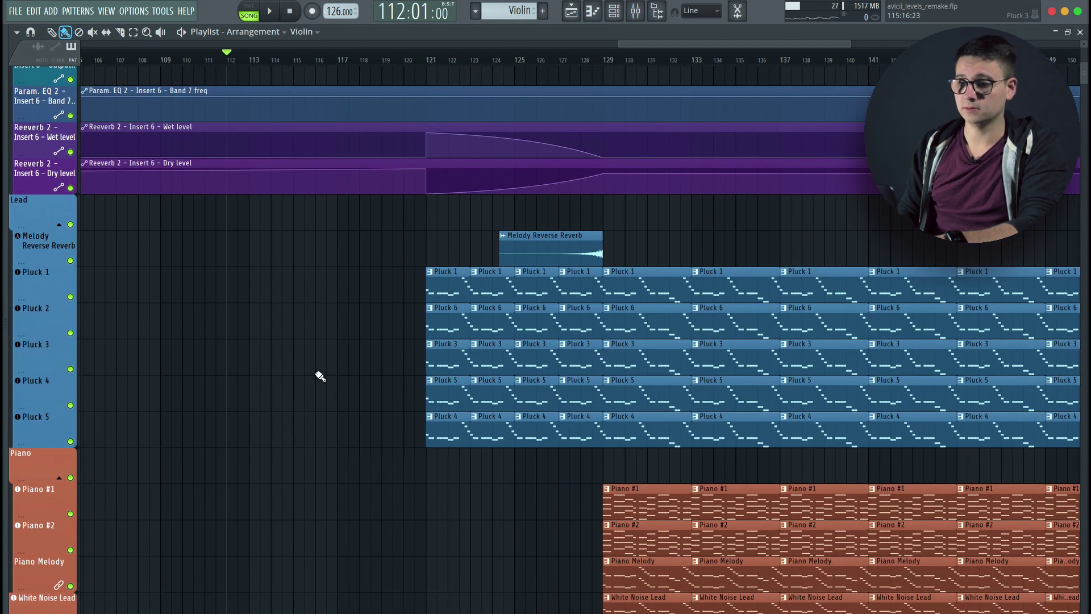
{"action": "scroll", "coordinate": [320, 376], "scroll_direction": "down", "scroll_amount": 10}
{"action": "key", "text": "space"}
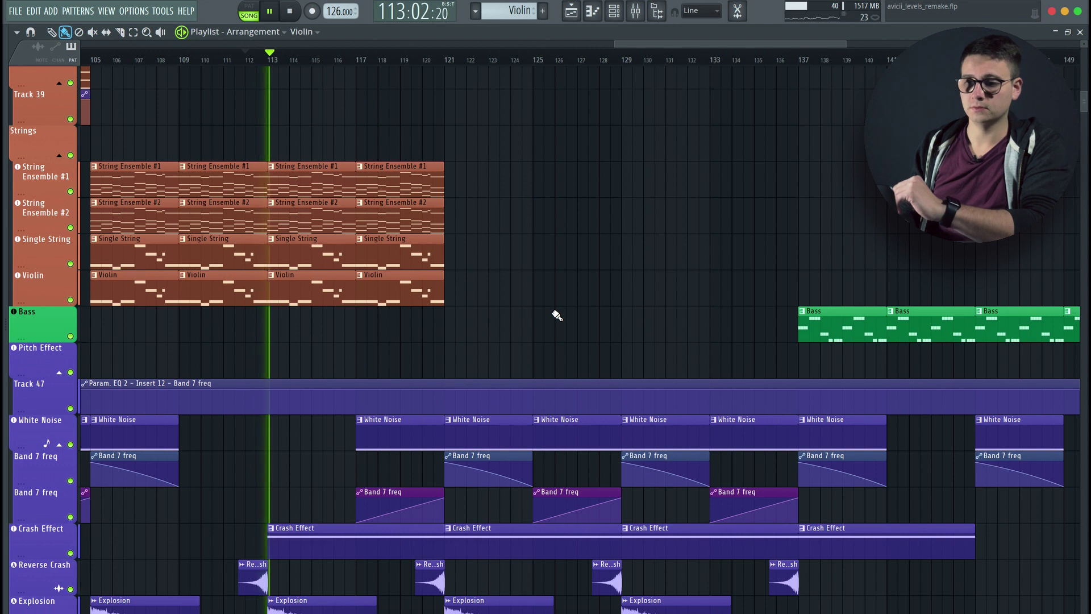
{"action": "scroll", "coordinate": [557, 315], "scroll_direction": "up", "scroll_amount": 3}
{"action": "scroll", "coordinate": [554, 312], "scroll_direction": "up", "scroll_amount": 4}
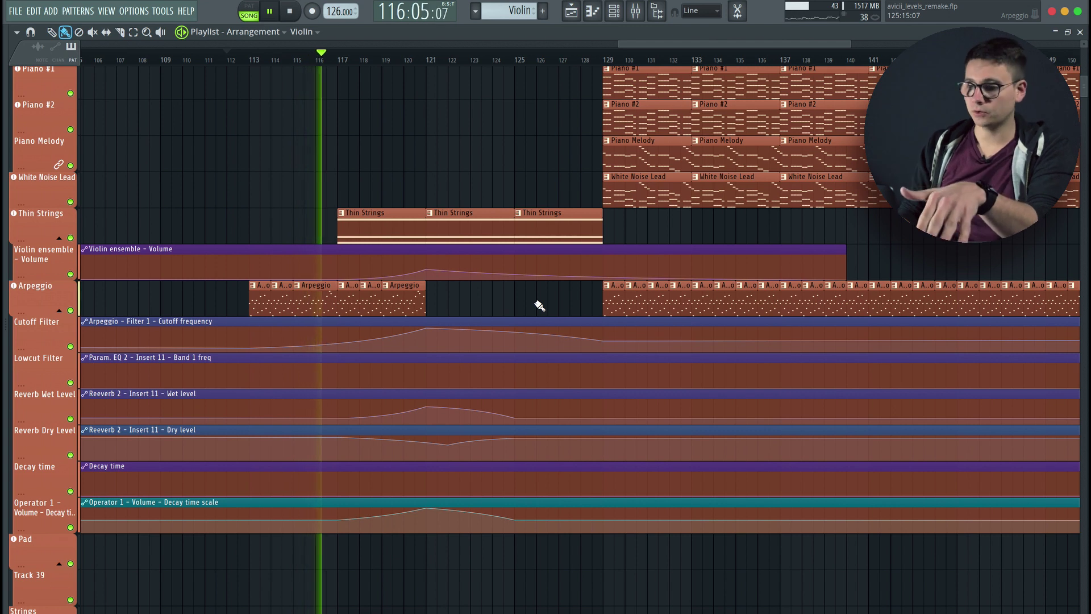
{"action": "scroll", "coordinate": [539, 304], "scroll_direction": "right", "scroll_amount": 3}
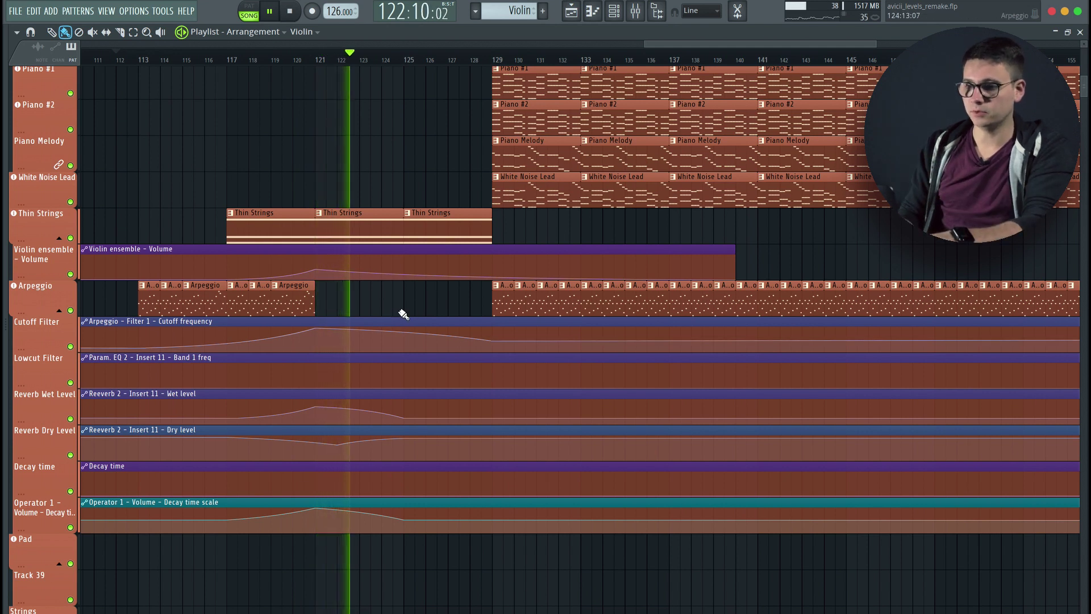
Follow playback into the Lead section from bar 121, examine its delay and reverb automation and Pluck clips, and stop playback.
{"action": "scroll", "coordinate": [402, 315], "scroll_direction": "up", "scroll_amount": 5}
{"action": "scroll", "coordinate": [402, 314], "scroll_direction": "up", "scroll_amount": 4}
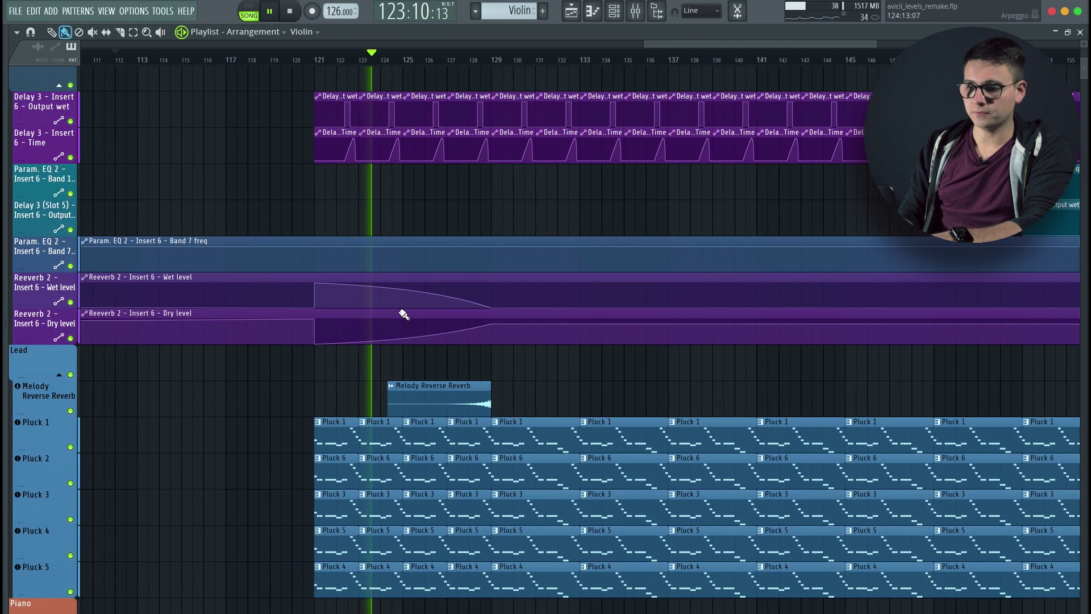
{"action": "scroll", "coordinate": [401, 312], "scroll_direction": "down", "scroll_amount": 3}
{"action": "scroll", "coordinate": [402, 312], "scroll_direction": "left", "scroll_amount": 2}
{"action": "key", "text": "space"}
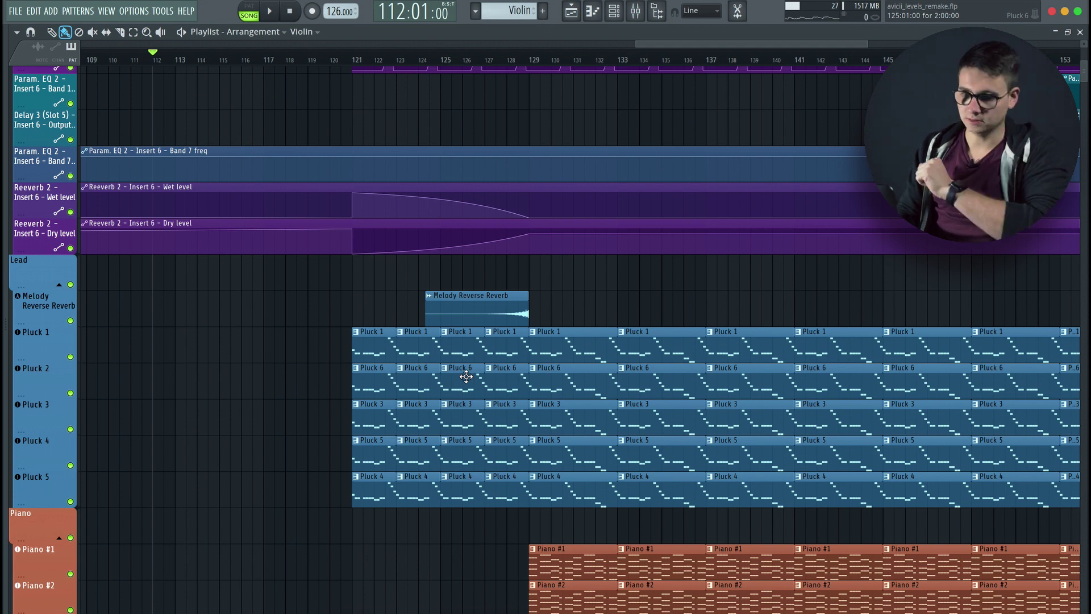
{"action": "scroll", "coordinate": [483, 476], "scroll_direction": "down", "scroll_amount": 3}
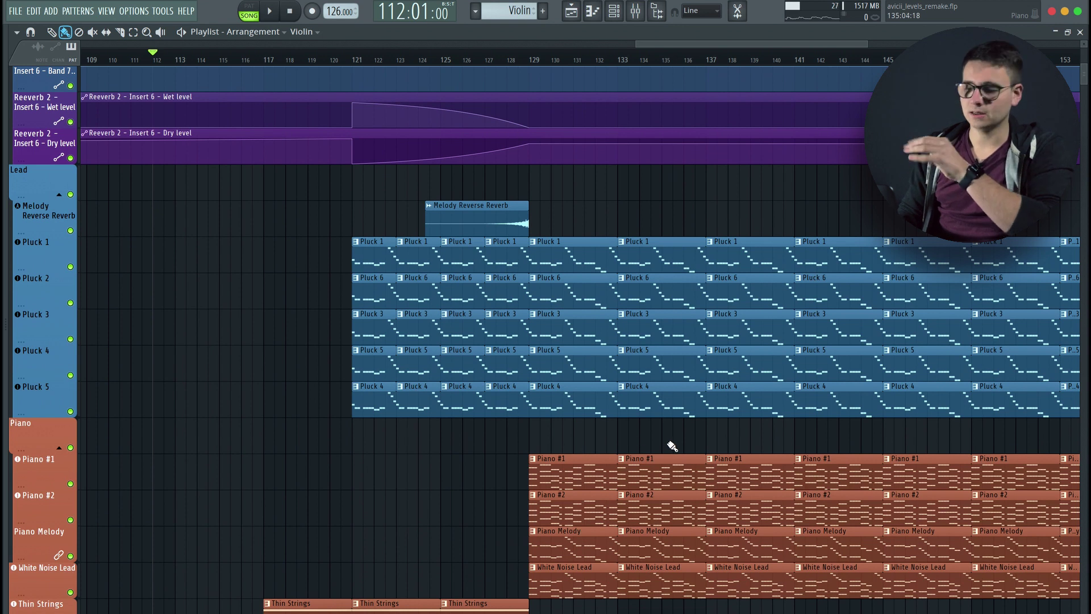
Play the arrangement from just before bar 121 past bar 129, following the Pluck clips and reverb automation, and stop playback.
{"action": "left_click", "coordinate": [344, 59]}
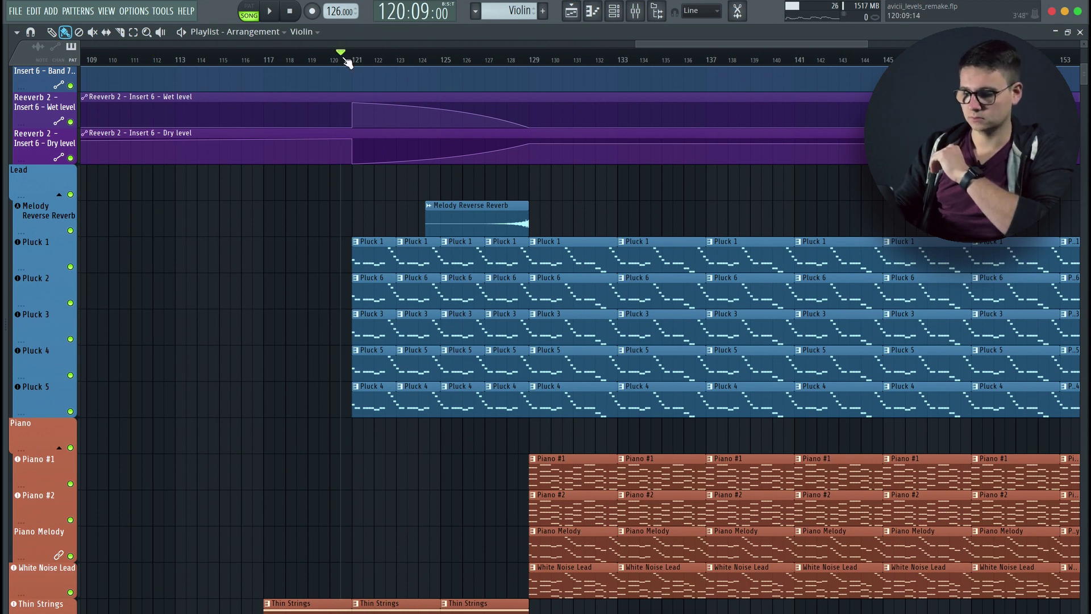
{"action": "key", "text": "space"}
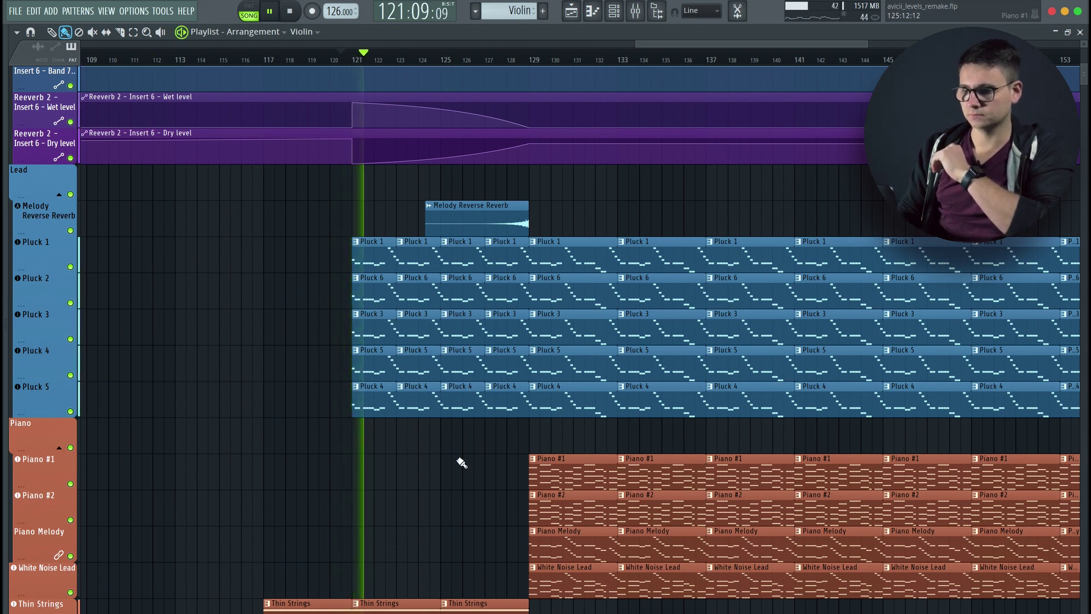
{"action": "scroll", "coordinate": [459, 459], "scroll_direction": "right", "scroll_amount": 2}
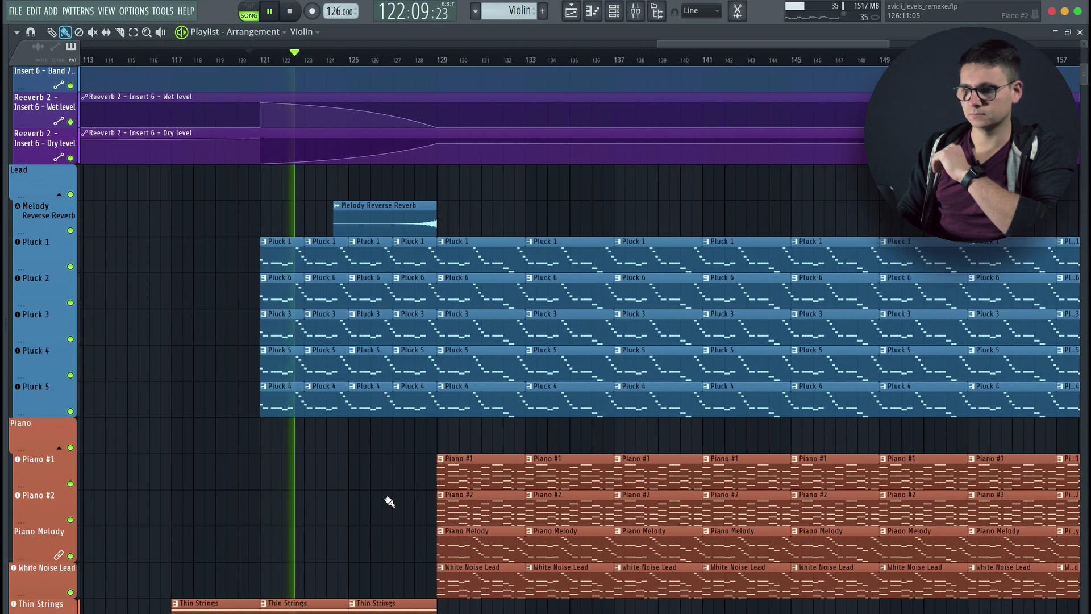
{"action": "scroll", "coordinate": [390, 502], "scroll_direction": "up", "scroll_amount": 1}
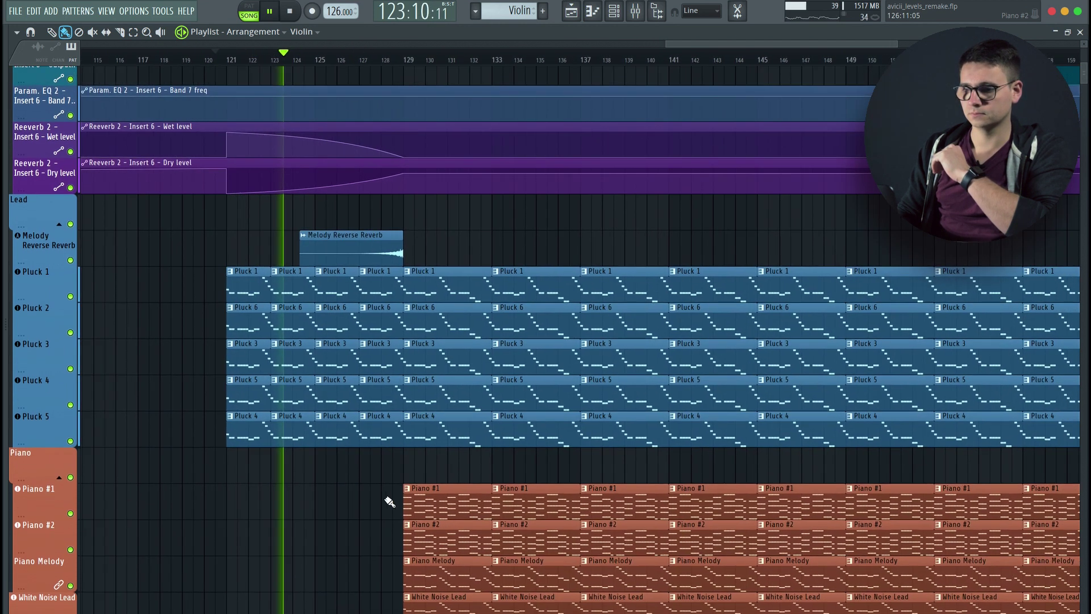
{"action": "scroll", "coordinate": [389, 501], "scroll_direction": "up", "scroll_amount": 3}
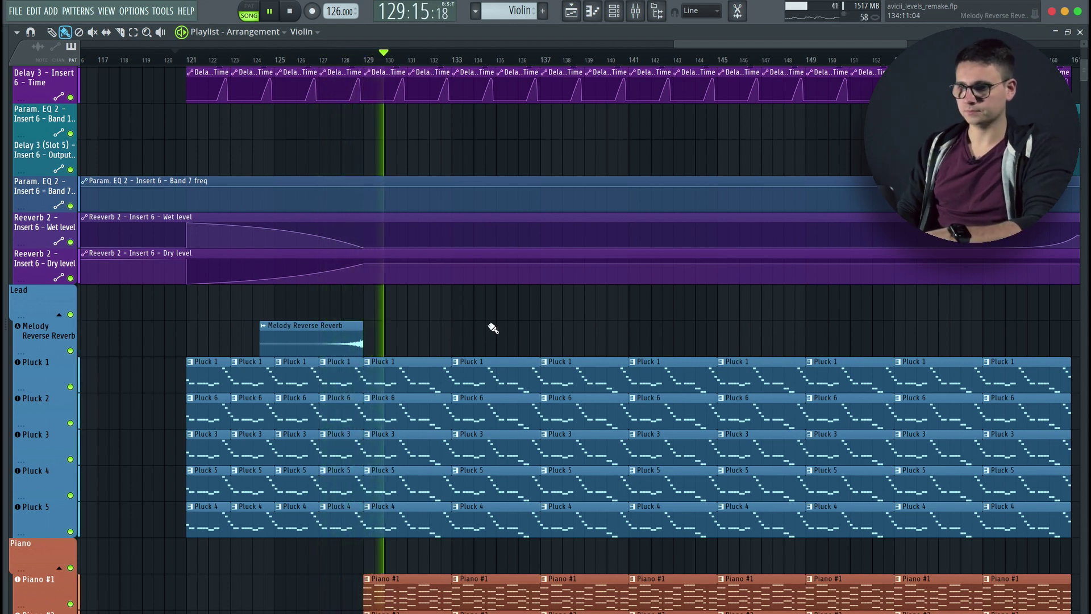
{"action": "key", "text": "space"}
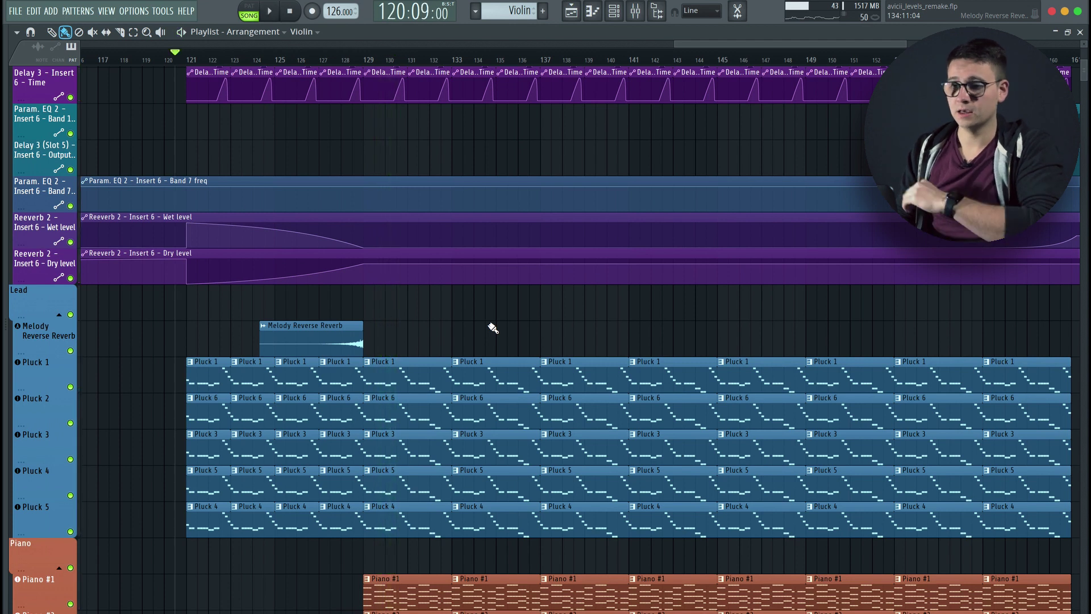
Survey the tracks down to the Bleep Lift effect, play from just before bar 133 while viewing its automation, and stop playback.
{"action": "scroll", "coordinate": [492, 328], "scroll_direction": "up", "scroll_amount": 6}
{"action": "scroll", "coordinate": [492, 327], "scroll_direction": "down", "scroll_amount": 9}
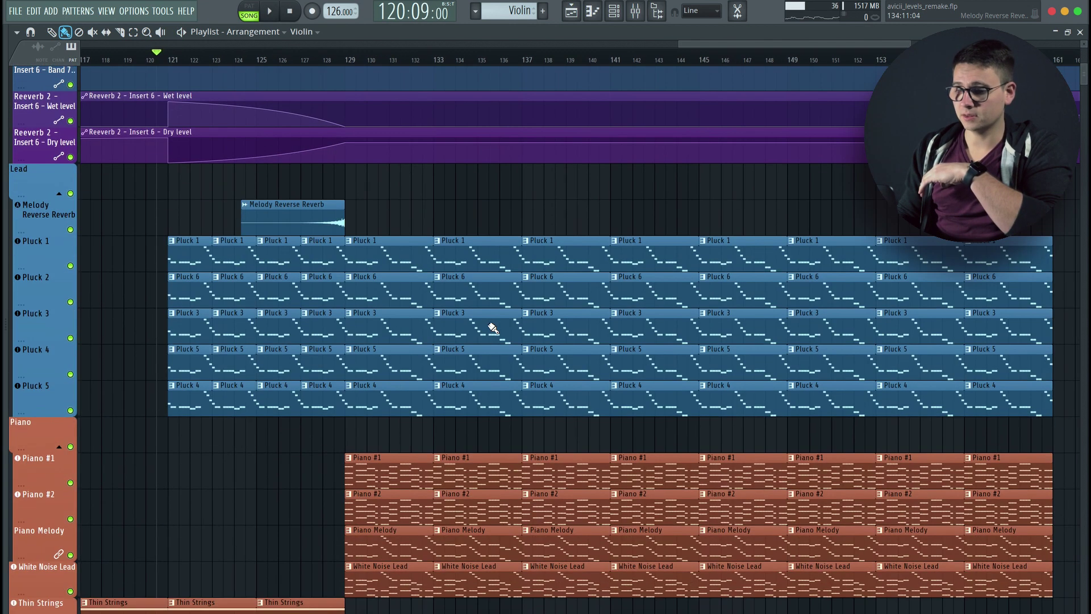
{"action": "scroll", "coordinate": [492, 328], "scroll_direction": "down", "scroll_amount": 2}
{"action": "scroll", "coordinate": [495, 309], "scroll_direction": "down", "scroll_amount": 5}
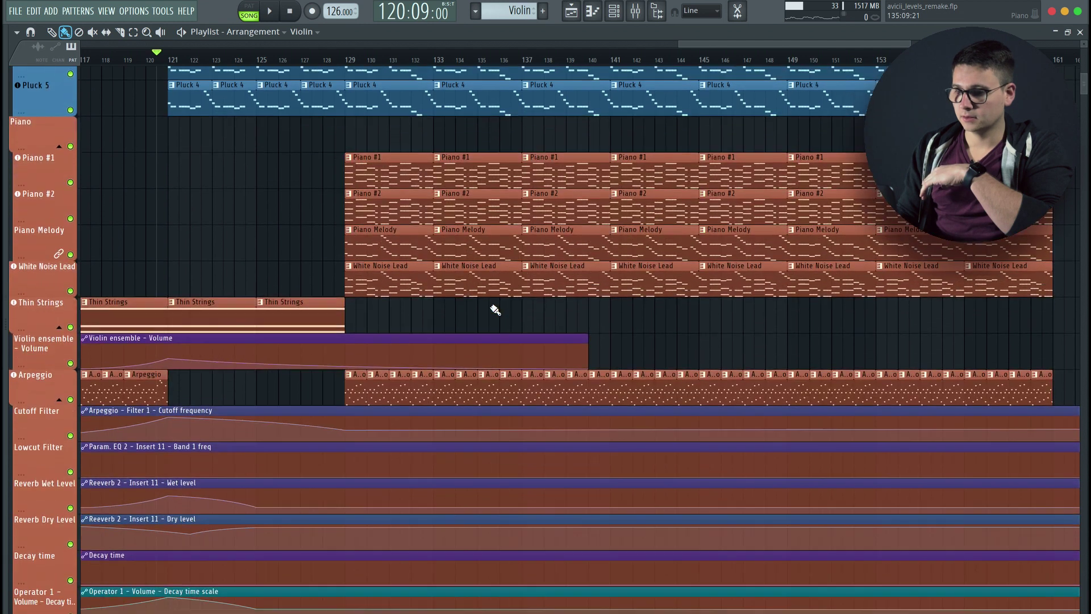
{"action": "scroll", "coordinate": [453, 339], "scroll_direction": "down", "scroll_amount": 4}
{"action": "scroll", "coordinate": [423, 275], "scroll_direction": "down", "scroll_amount": 20}
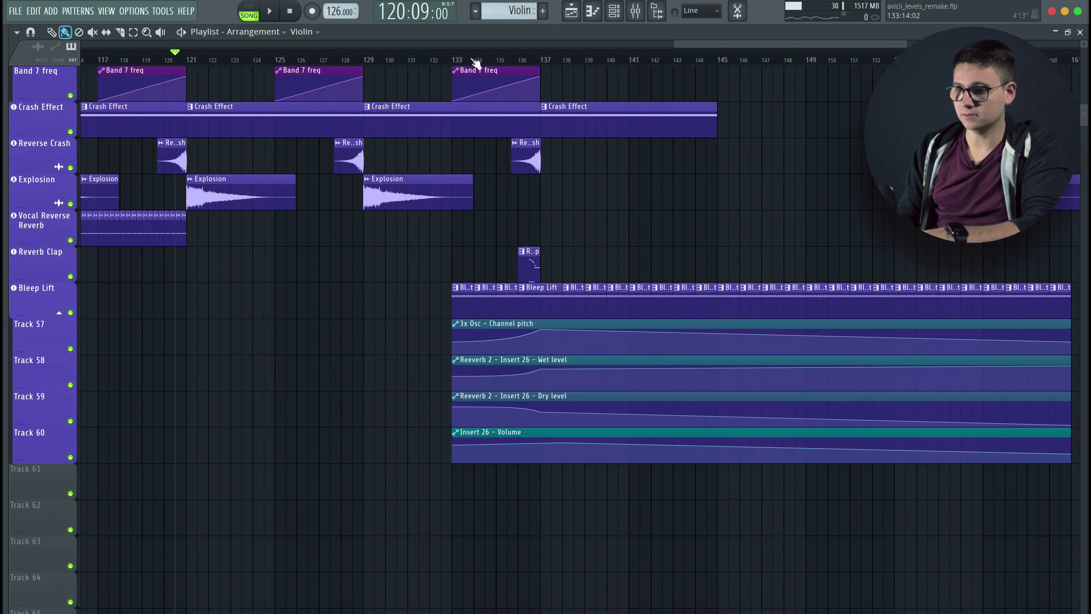
{"action": "left_click", "coordinate": [446, 59]}
{"action": "key", "text": "space"}
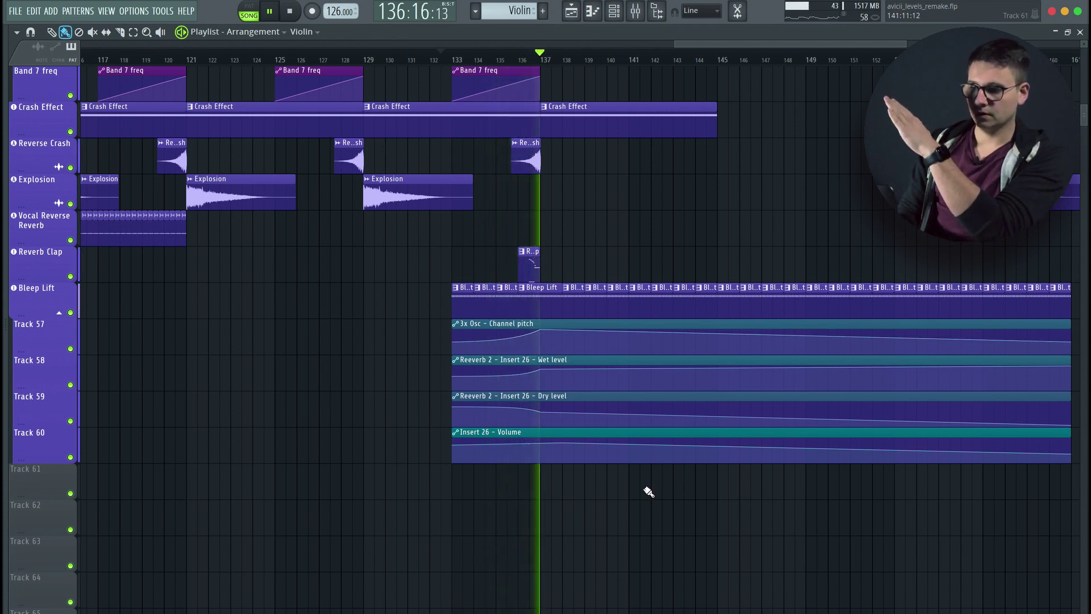
{"action": "scroll", "coordinate": [648, 491], "scroll_direction": "down", "scroll_amount": 2}
{"action": "scroll", "coordinate": [646, 493], "scroll_direction": "up", "scroll_amount": 8}
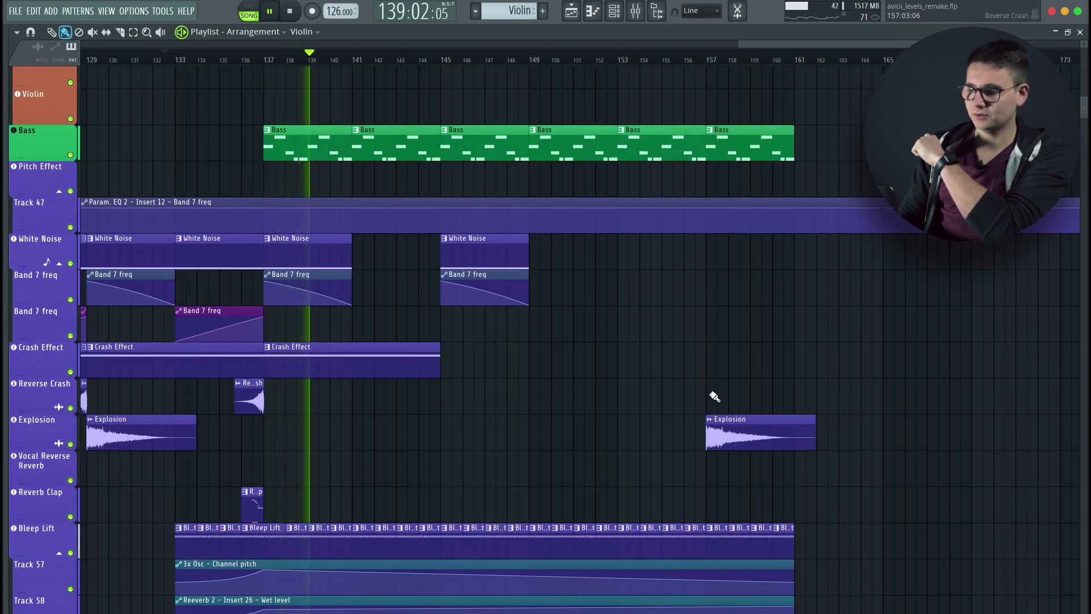
{"action": "scroll", "coordinate": [714, 396], "scroll_direction": "down", "scroll_amount": 4}
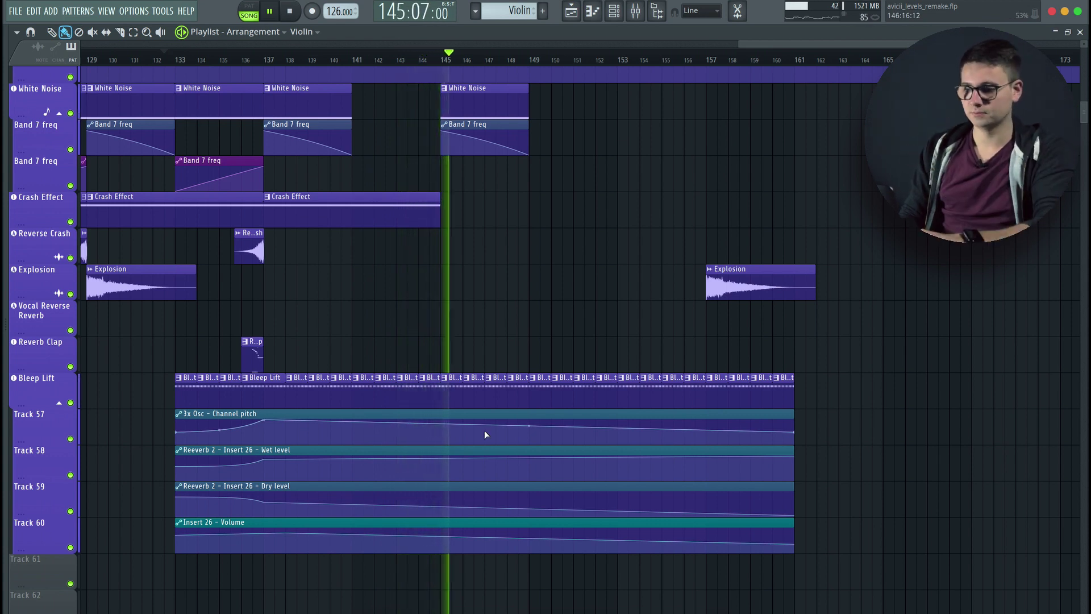
{"action": "key", "text": "space"}
Replay briefly from bar 133, and check the Bleep Lift pattern's notes and its 3x Osc instrument, closing their windows.
{"action": "key", "text": "space"}
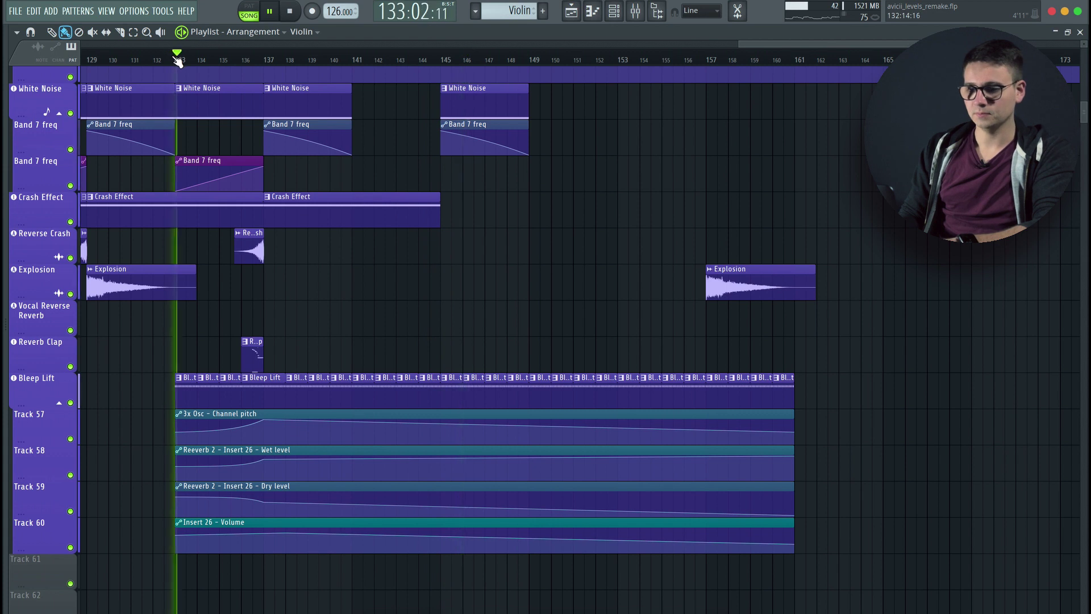
{"action": "key", "text": "space"}
{"action": "double_click", "coordinate": [195, 400]}
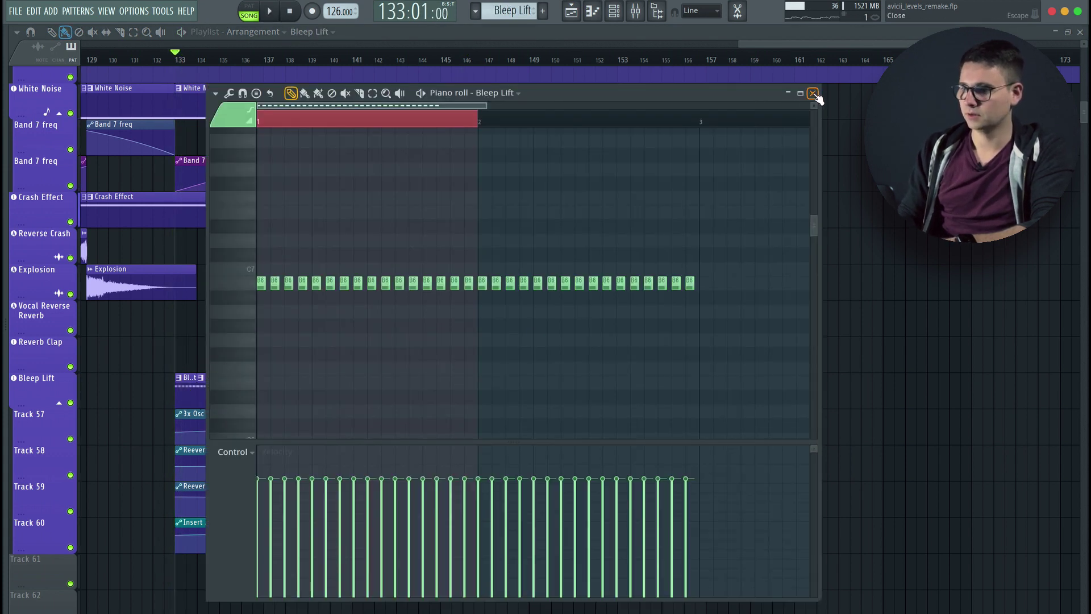
{"action": "left_click", "coordinate": [813, 94]}
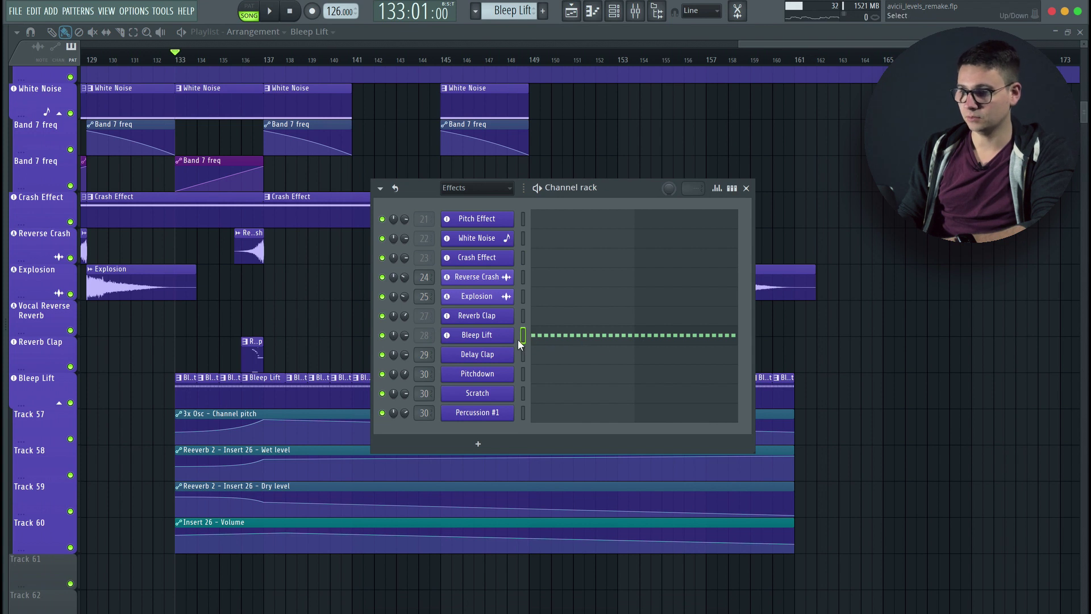
{"action": "left_click", "coordinate": [496, 336]}
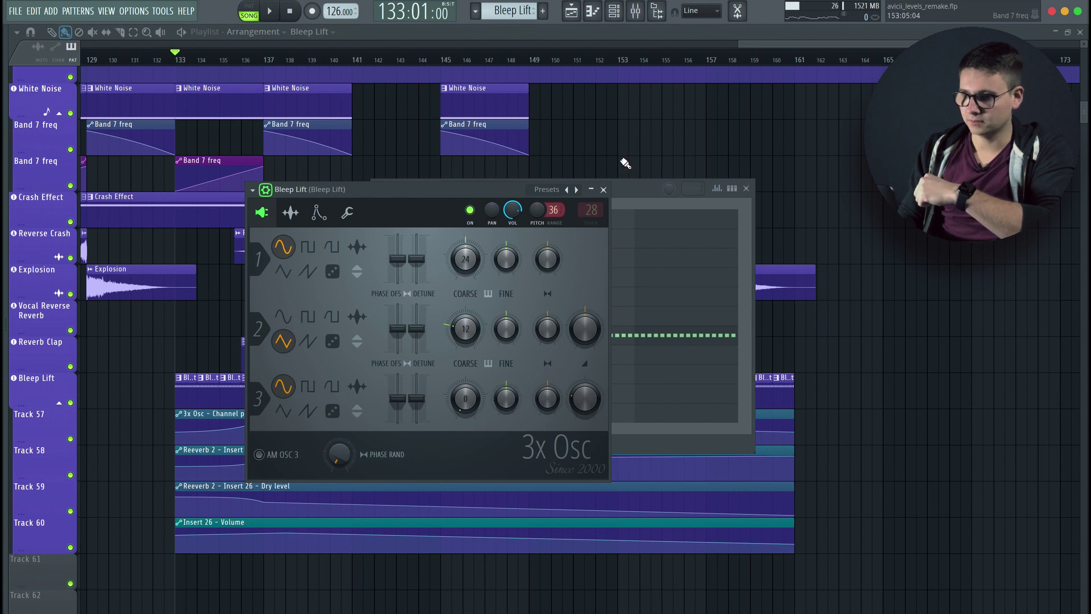
{"action": "left_click", "coordinate": [651, 198]}
{"action": "left_click", "coordinate": [562, 334]}
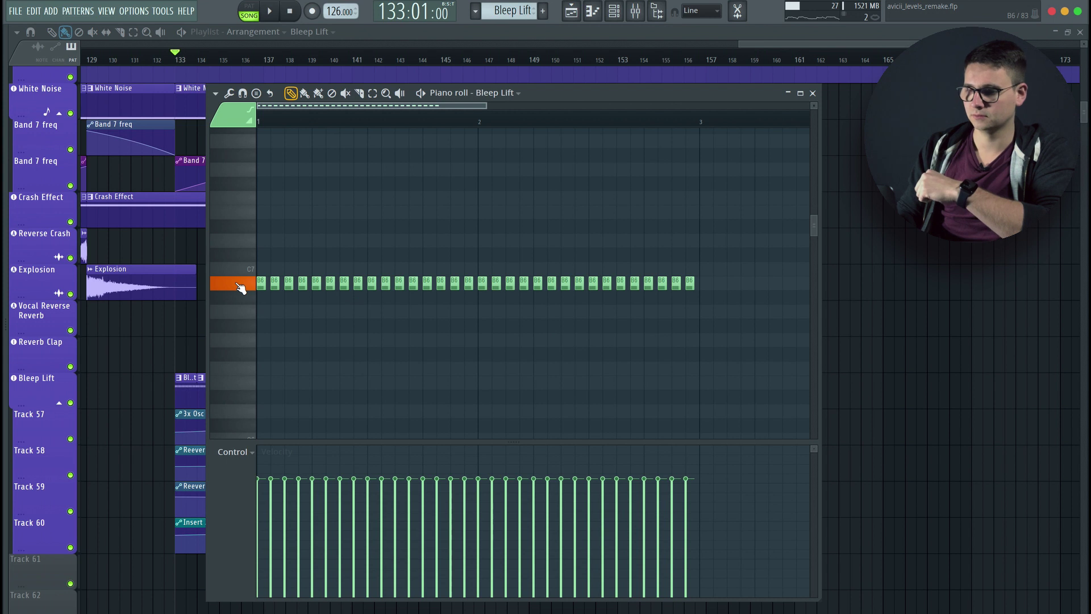
{"action": "key", "text": "F7"}
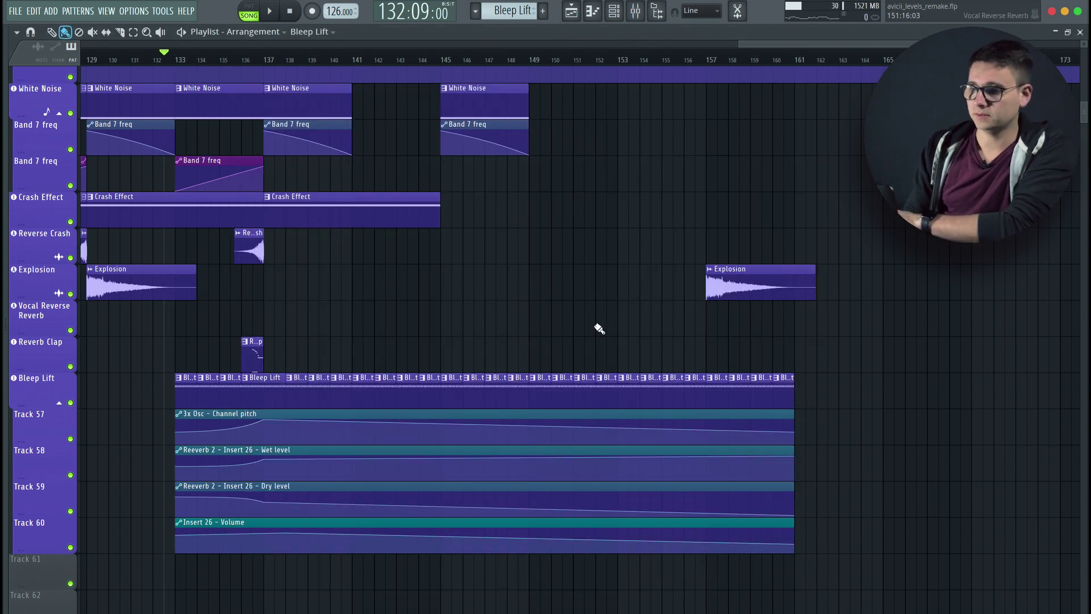
Examine the Lead, Piano, drum and Instruments Bus automation tracks from bar 129 through the outro ending around bar 177.
{"action": "scroll", "coordinate": [599, 329], "scroll_direction": "up", "scroll_amount": 15}
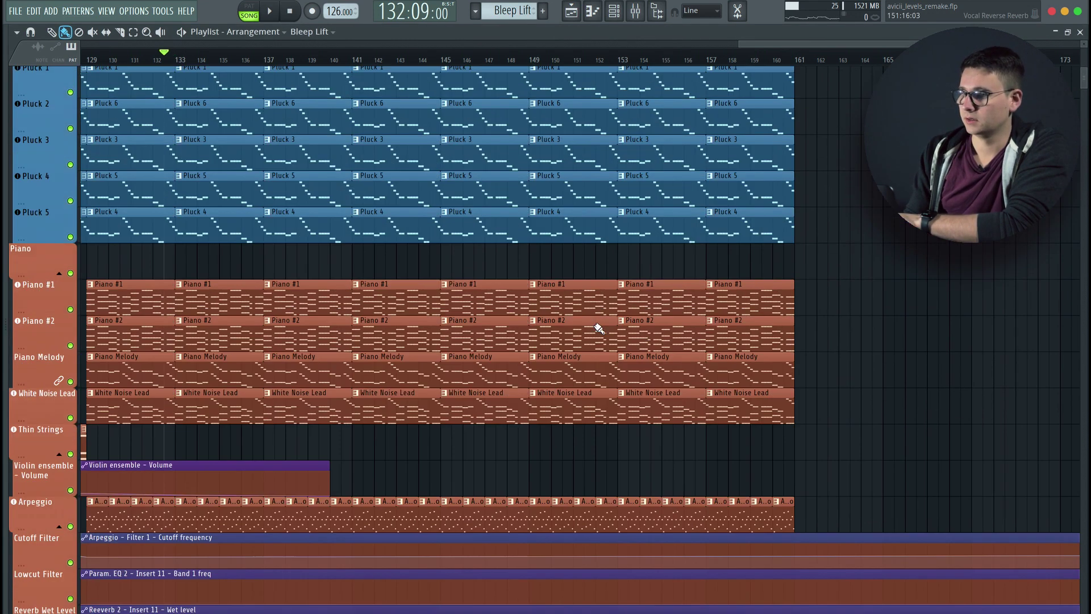
{"action": "scroll", "coordinate": [599, 329], "scroll_direction": "up", "scroll_amount": 10}
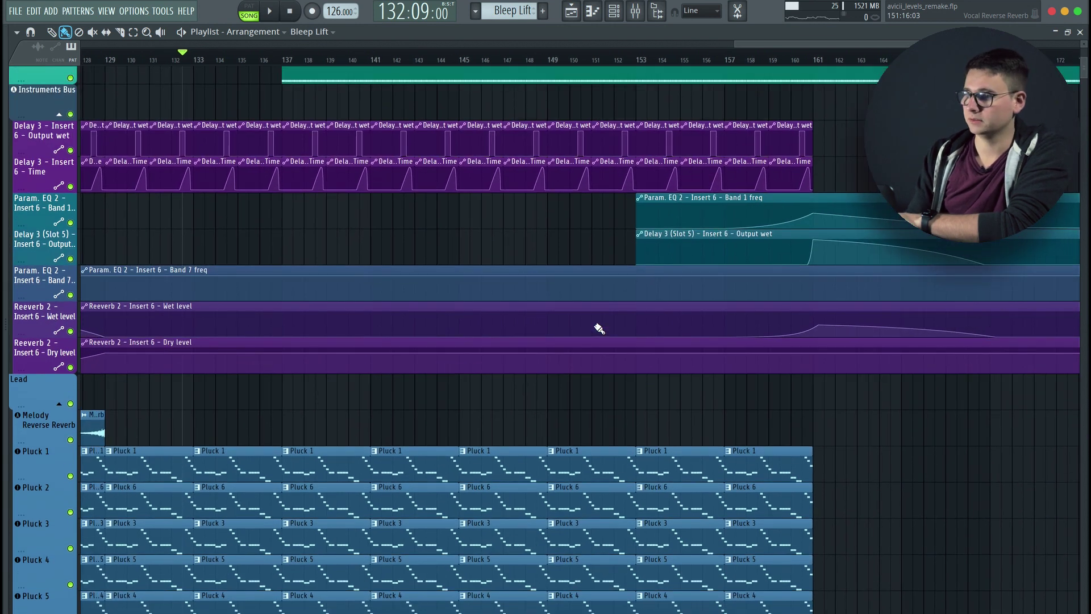
{"action": "scroll", "coordinate": [657, 235], "scroll_direction": "up", "scroll_amount": 7}
{"action": "scroll", "coordinate": [656, 234], "scroll_direction": "right", "scroll_amount": 4}
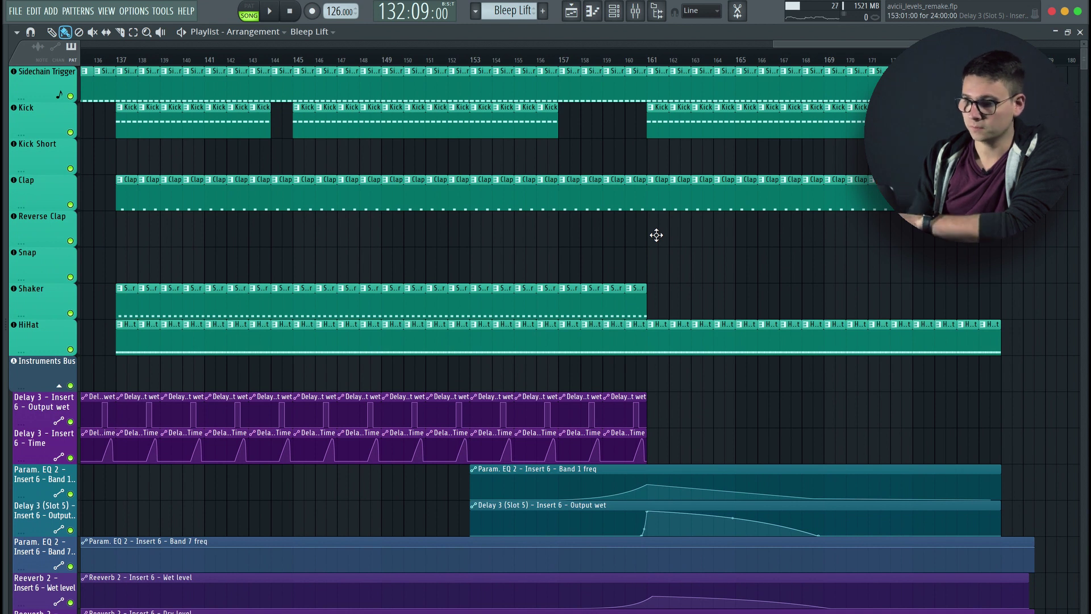
{"action": "scroll", "coordinate": [656, 235], "scroll_direction": "down", "scroll_amount": 6}
{"action": "scroll", "coordinate": [655, 236], "scroll_direction": "up", "scroll_amount": 6}
{"action": "scroll", "coordinate": [655, 237], "scroll_direction": "right", "scroll_amount": 3}
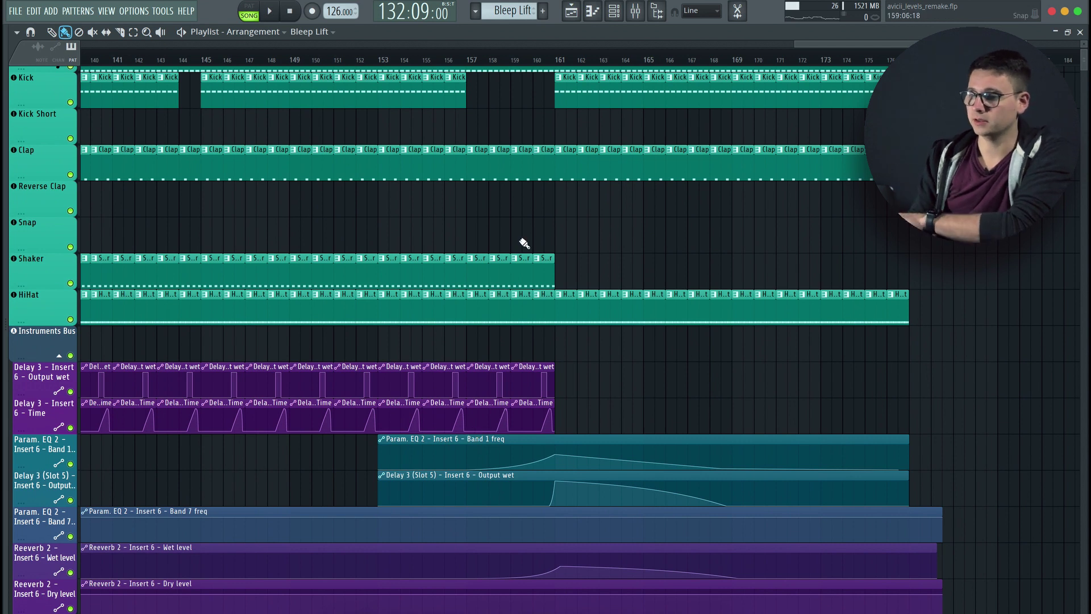
{"action": "scroll", "coordinate": [653, 238], "scroll_direction": "up", "scroll_amount": 1}
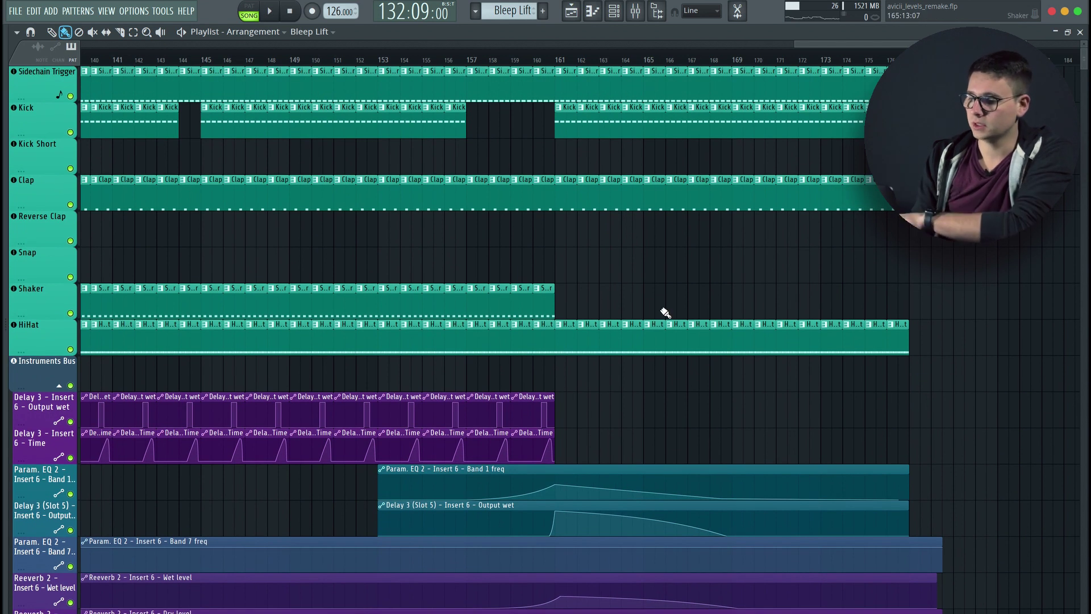
{"action": "scroll", "coordinate": [664, 312], "scroll_direction": "right", "scroll_amount": 2}
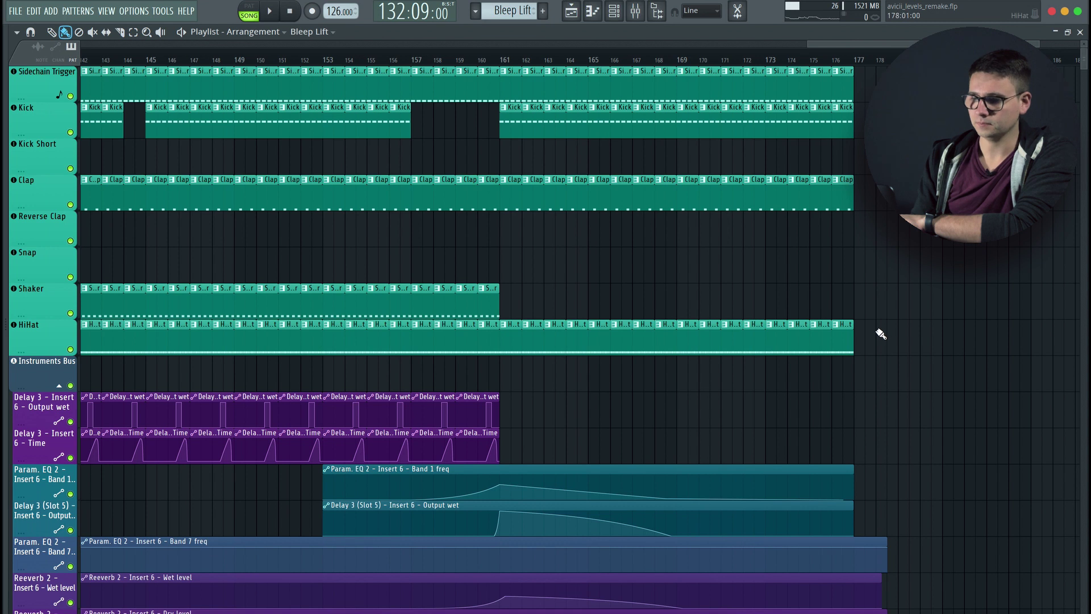
{"action": "scroll", "coordinate": [881, 334], "scroll_direction": "down", "scroll_amount": 5}
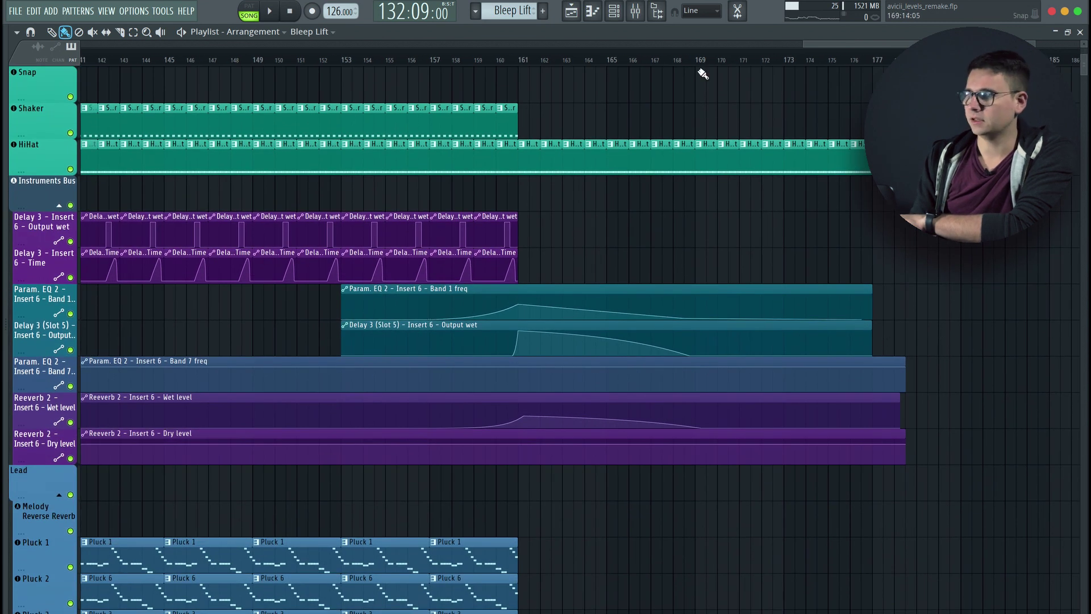
Show the mixer's Master track, inspect its Fruity parametric EQ 2 high-pass and low-pass bands, and close the equalizer.
{"action": "left_click", "coordinate": [637, 10]}
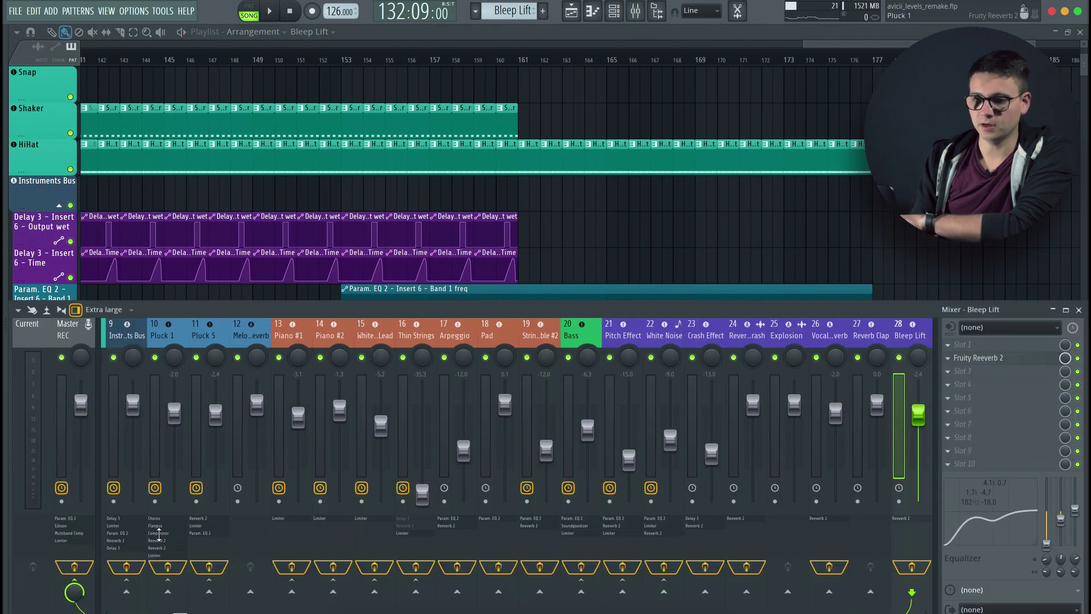
{"action": "left_click", "coordinate": [77, 335]}
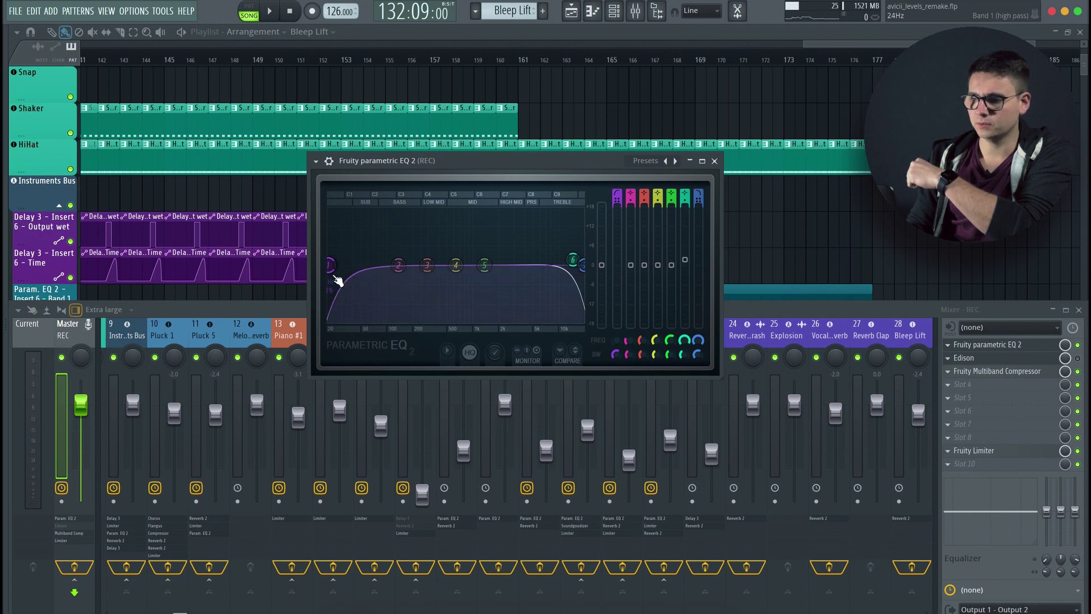
{"action": "scroll", "coordinate": [588, 273], "scroll_direction": "down", "scroll_amount": 4}
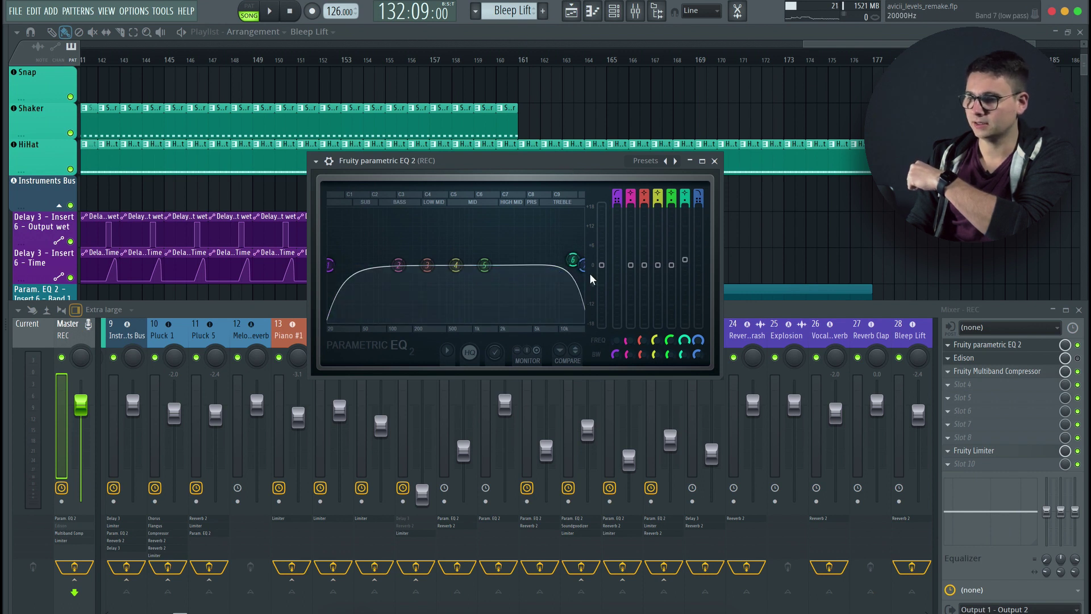
{"action": "left_click", "coordinate": [715, 161]}
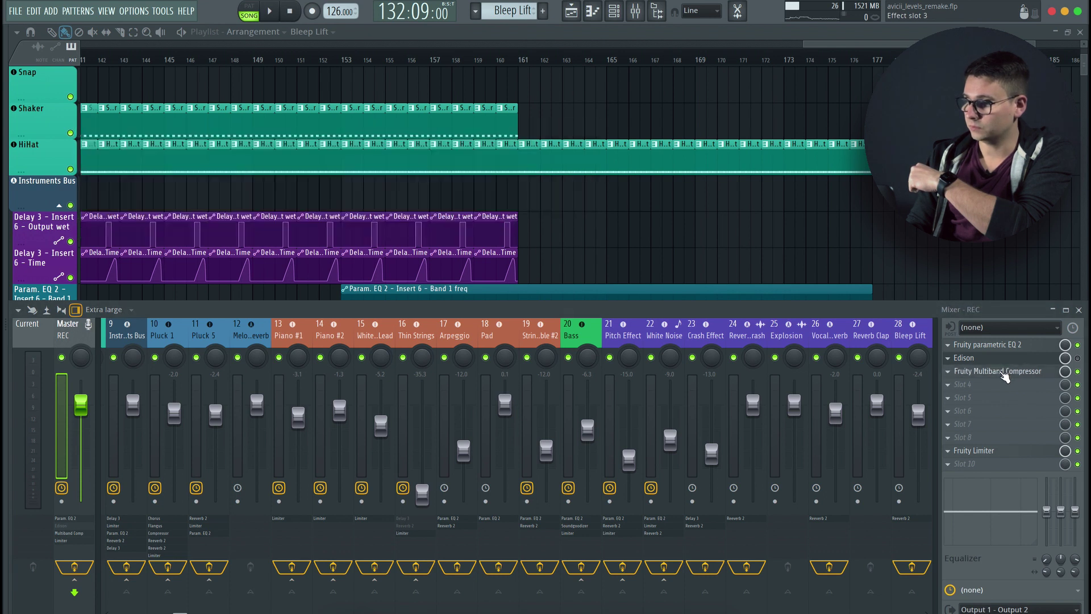
Inspect the Master track's Fruity Multiband Compressor and Fruity Limiter settings in turn, closing each effect window.
{"action": "left_click", "coordinate": [1002, 372]}
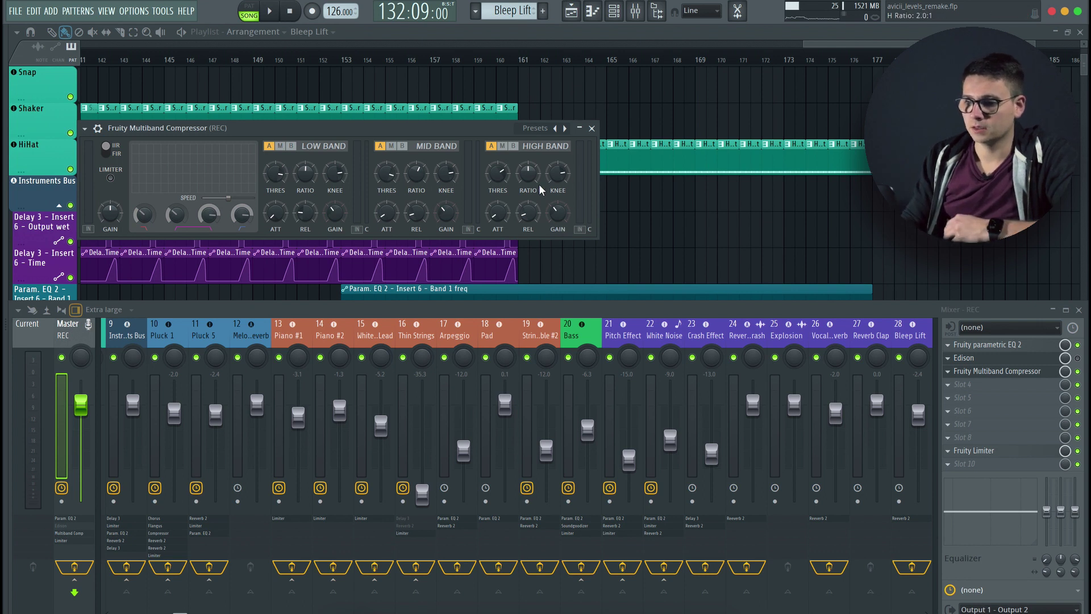
{"action": "left_click", "coordinate": [591, 129]}
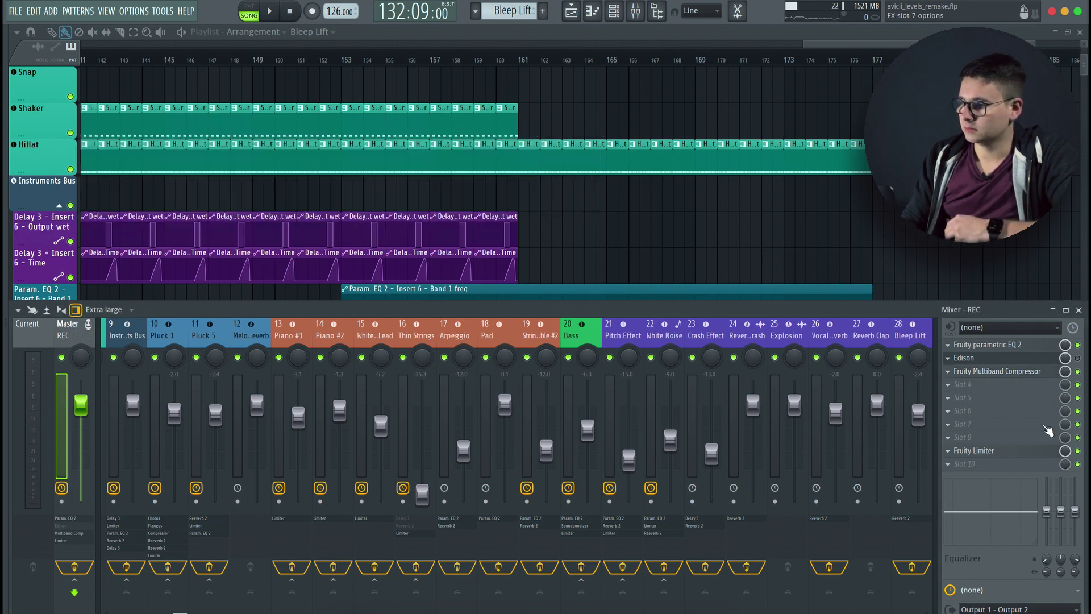
{"action": "left_click", "coordinate": [1028, 454]}
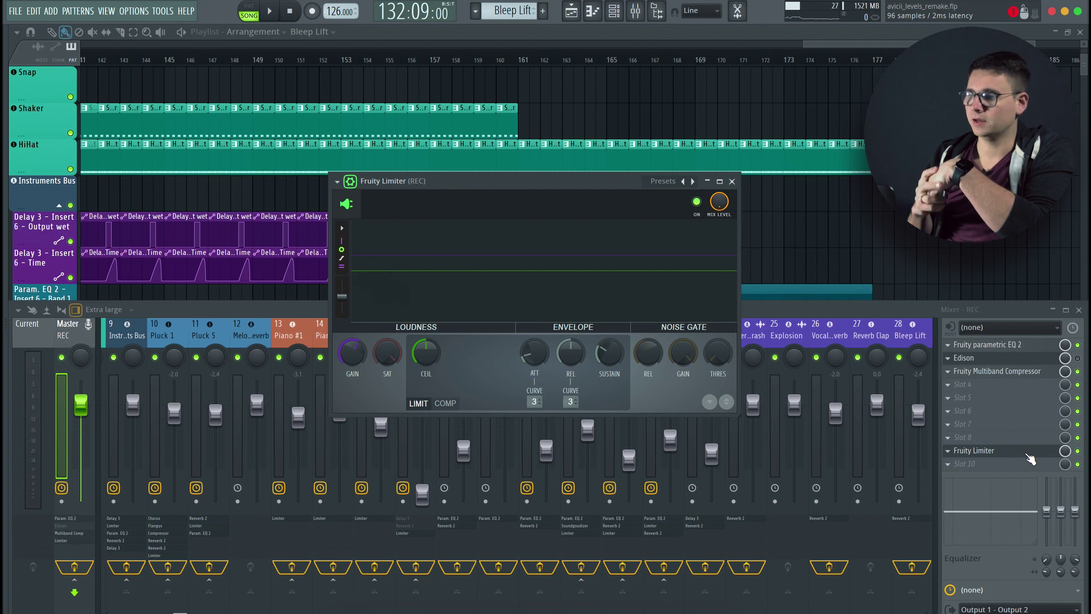
{"action": "left_click", "coordinate": [732, 182]}
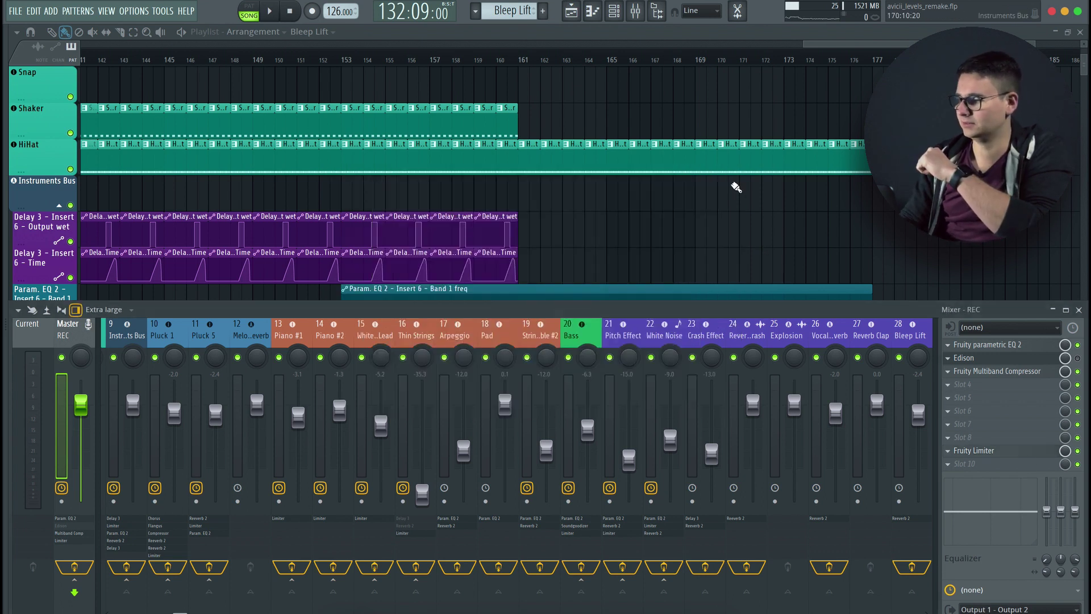